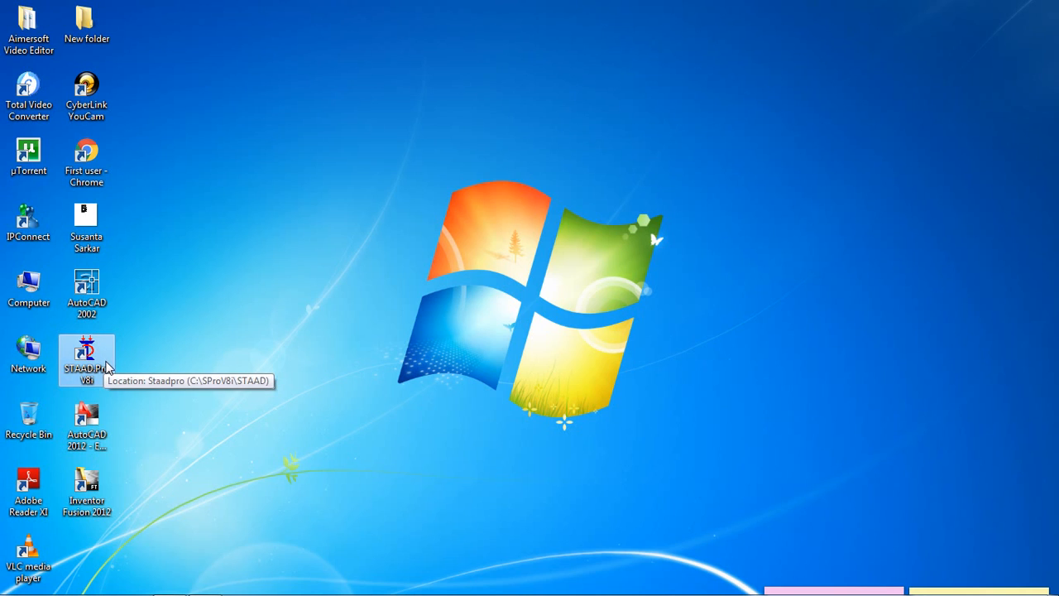
Step: Launch STAAD.Pro and create a Space structure named Structure1 in metres and kilonewtons, overwriting the existing file and starting with Add Beam
double_click(106, 366)
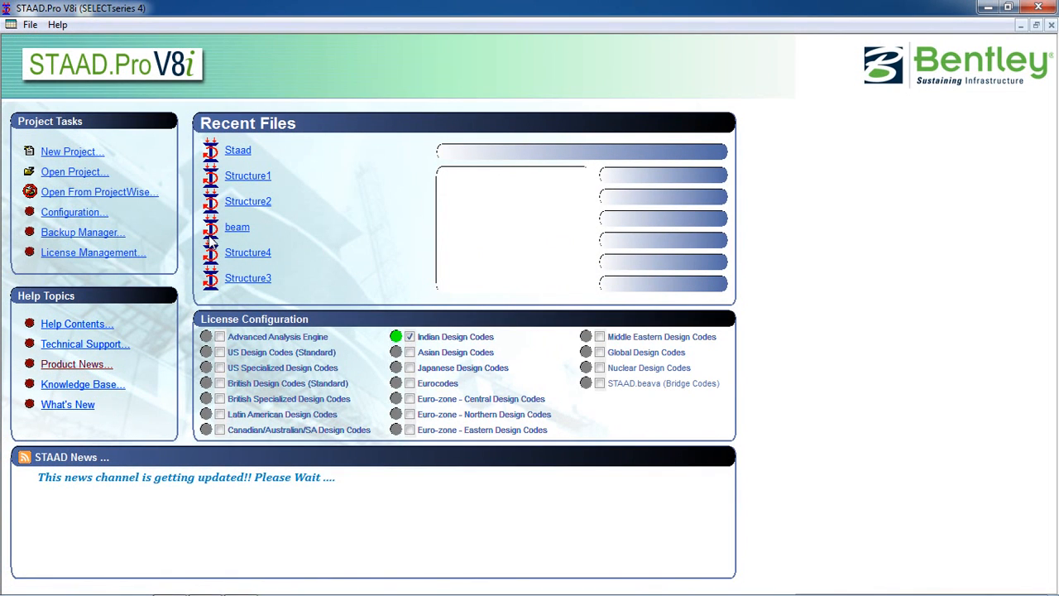
left_click(83, 154)
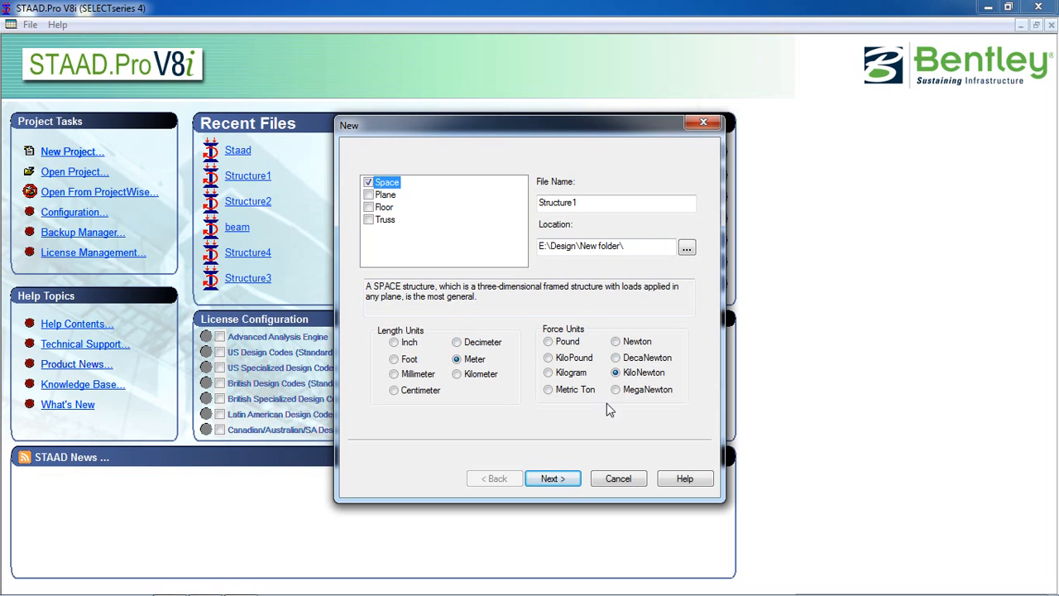
left_click(571, 479)
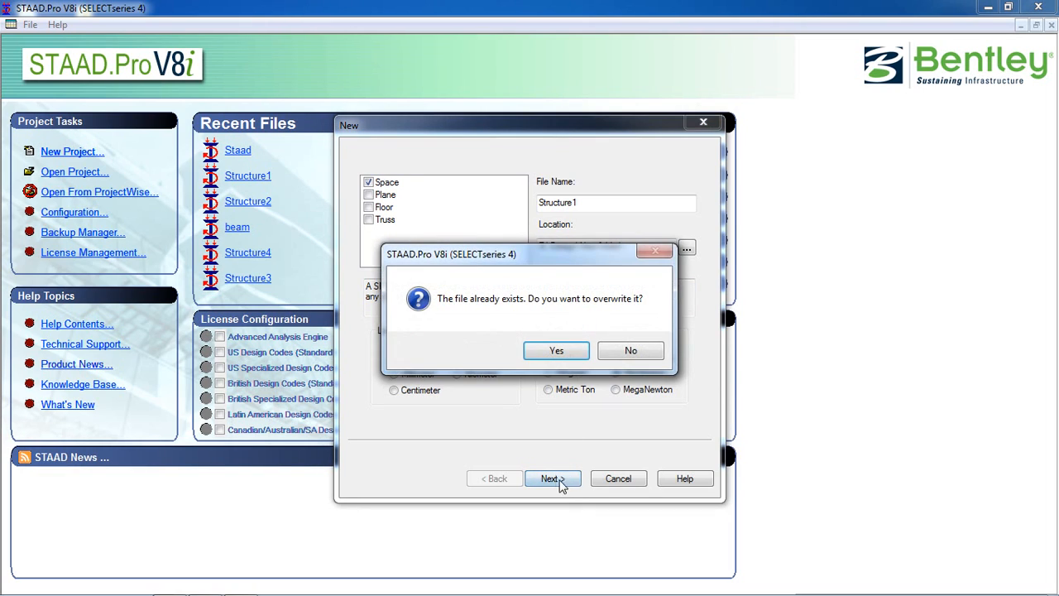
left_click(542, 352)
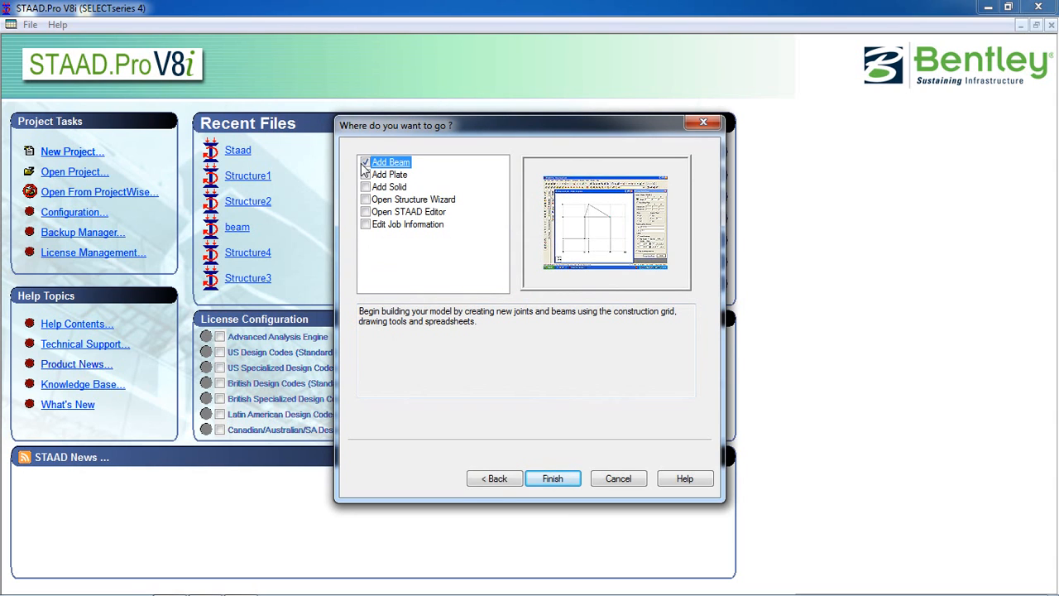
left_click(555, 480)
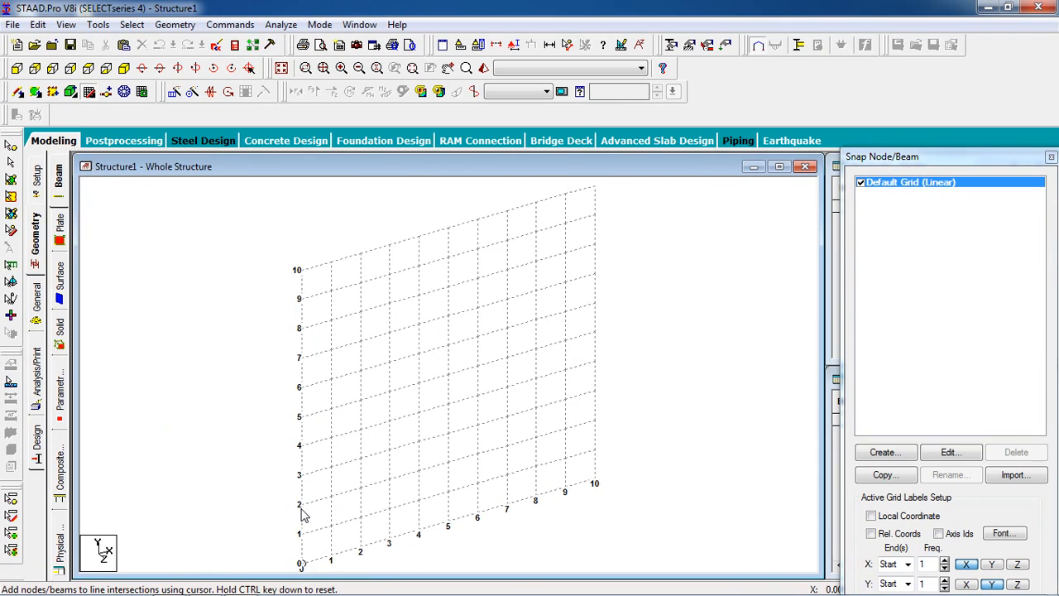
Step: Place a node at the grid origin (0, 0, 0) and turn off the snap grid
middle_click_drag(302, 508, 292, 373)
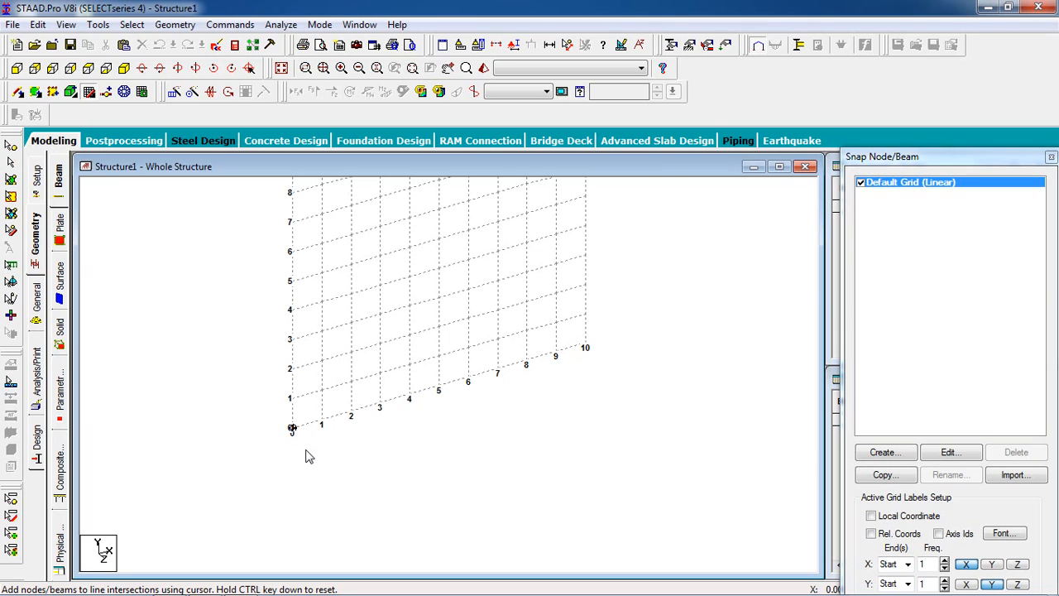
left_click(292, 427)
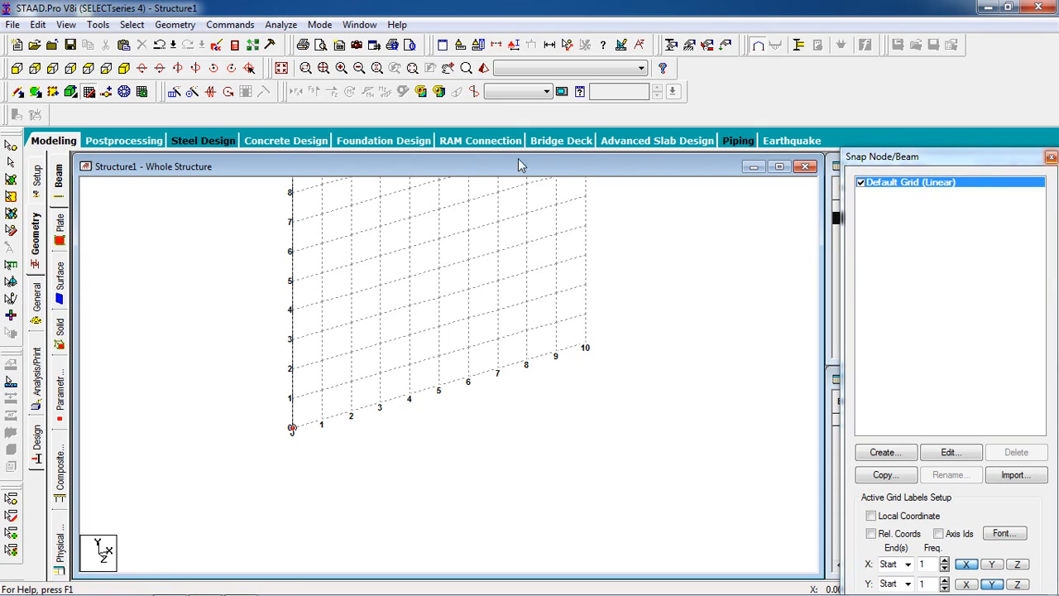
left_click(89, 92)
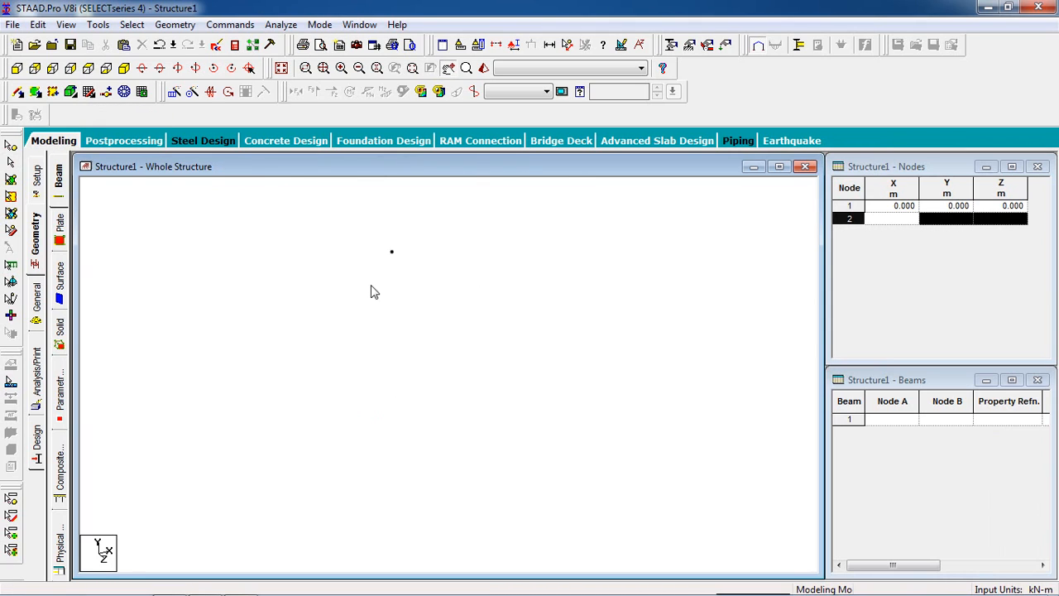
Step: Repeat the origin node along the X direction in 5 steps at 3 m spacing
middle_click_drag(153, 264, 222, 279)
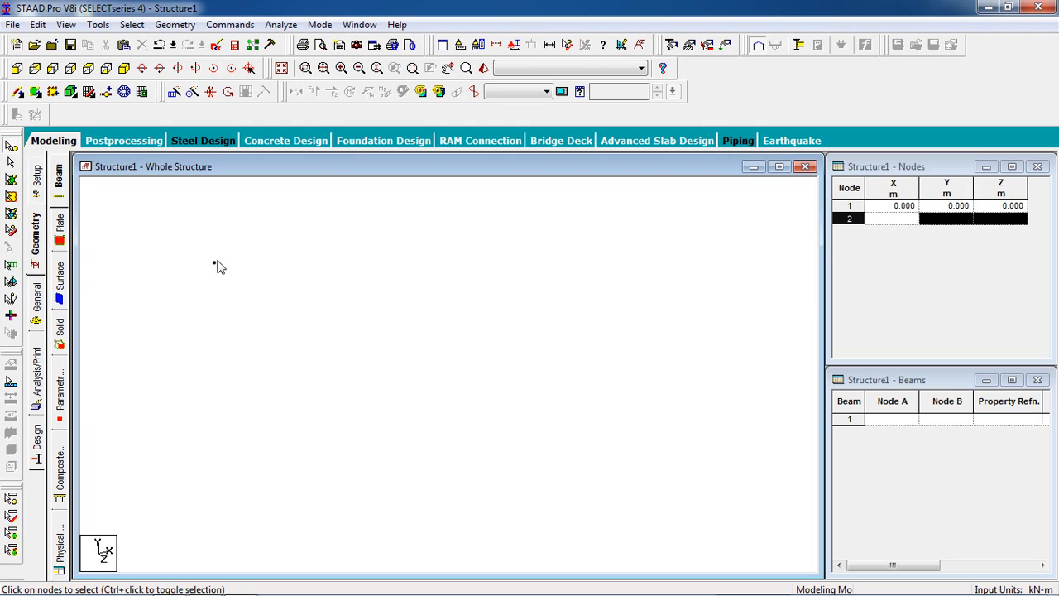
left_click_drag(227, 257, 205, 290)
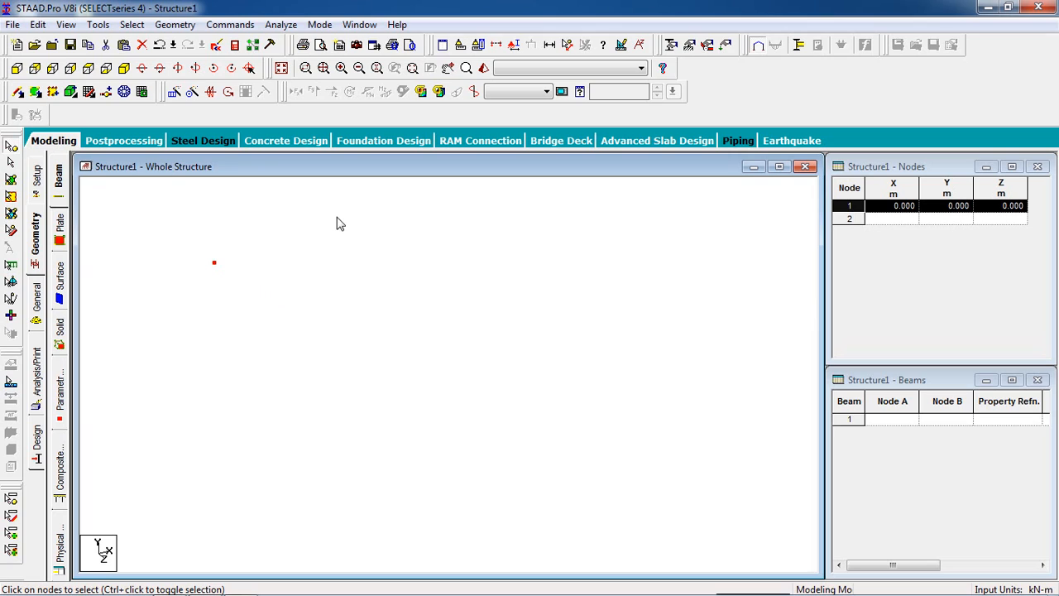
middle_click_drag(337, 223, 290, 308)
left_click(174, 94)
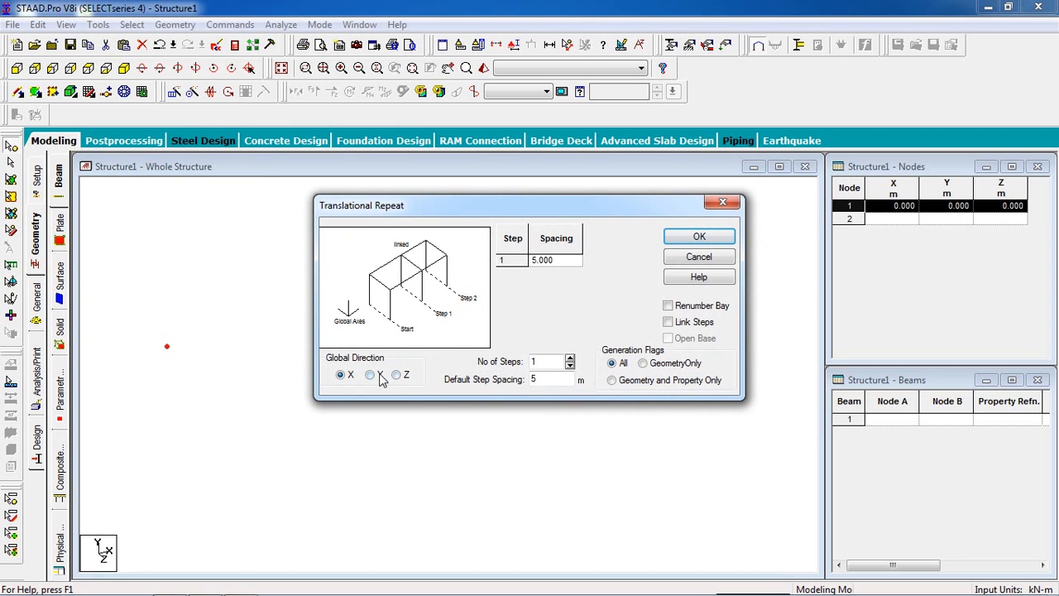
double_click(551, 365)
type("5")
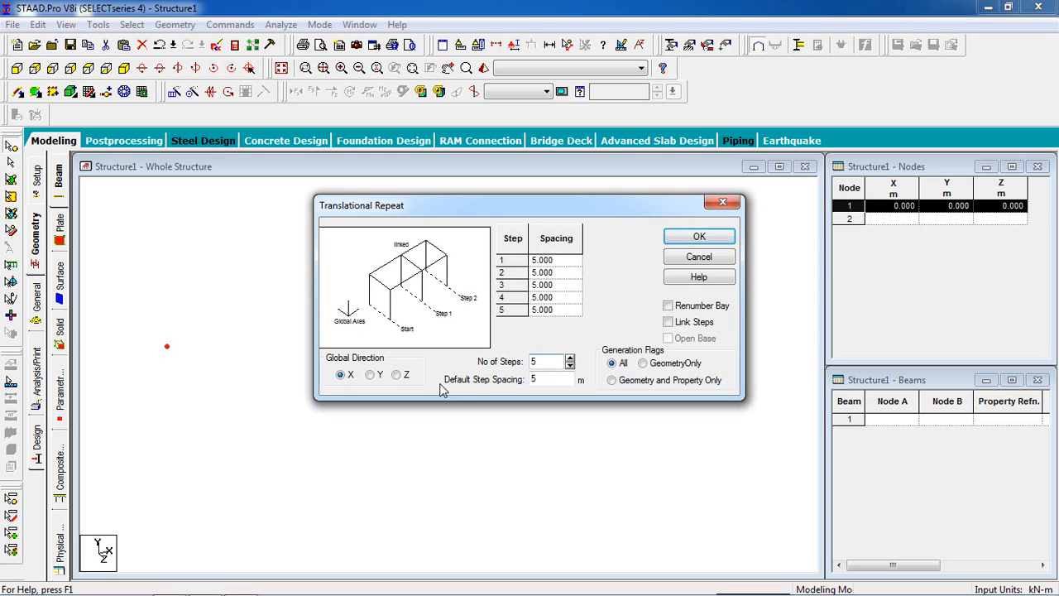
double_click(552, 381)
left_click(699, 242)
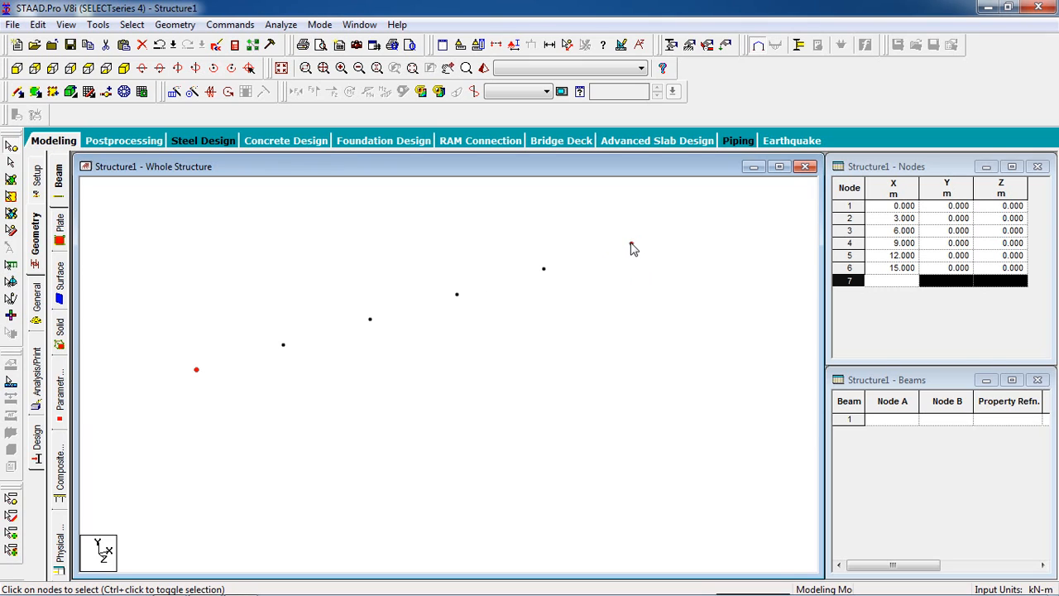
Step: Select the whole row of nodes and repeat it along the Z direction in 6 steps at 4 m spacing
scroll(537, 271, "down", 6)
middle_click_drag(519, 312, 470, 297)
left_click_drag(560, 228, 168, 384)
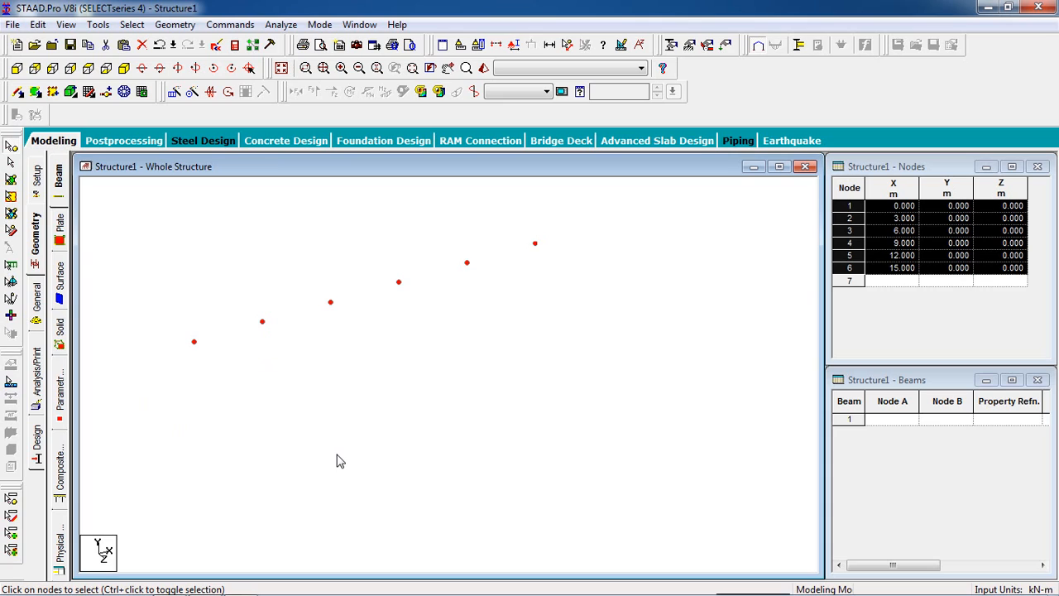
middle_click_drag(339, 461, 306, 439)
left_click(173, 93)
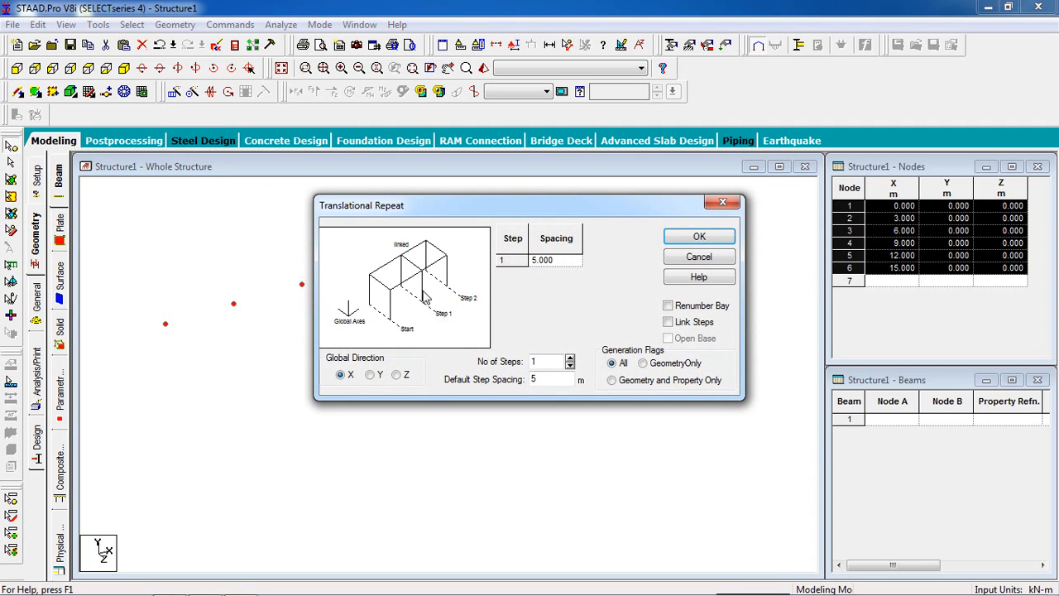
left_click(401, 375)
left_click_drag(535, 363, 550, 365)
type("6")
key("Tab")
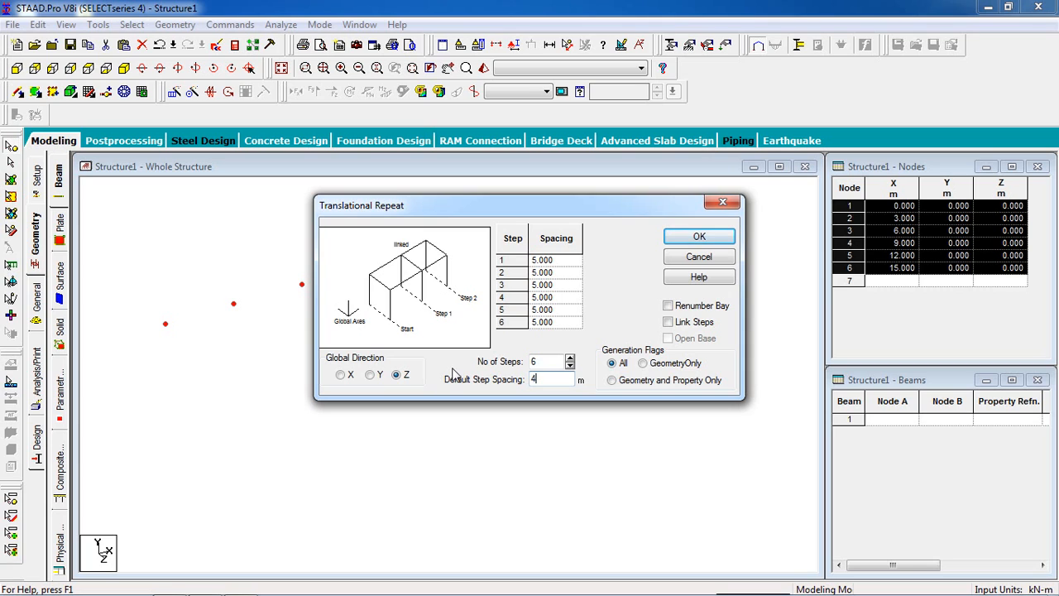
left_click(699, 237)
Step: Select all base nodes in the front view and paste a copy of them offset by 2 m in Y
scroll(329, 294, "up", 4)
middle_click_drag(299, 285, 339, 353)
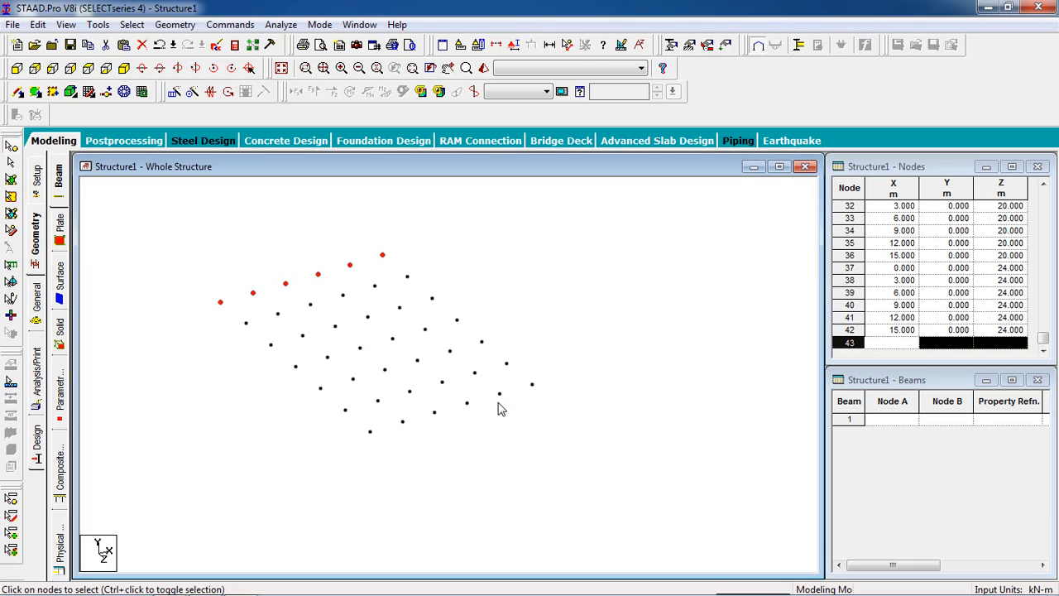
middle_click_drag(579, 311, 557, 300)
scroll(539, 300, "down", 3)
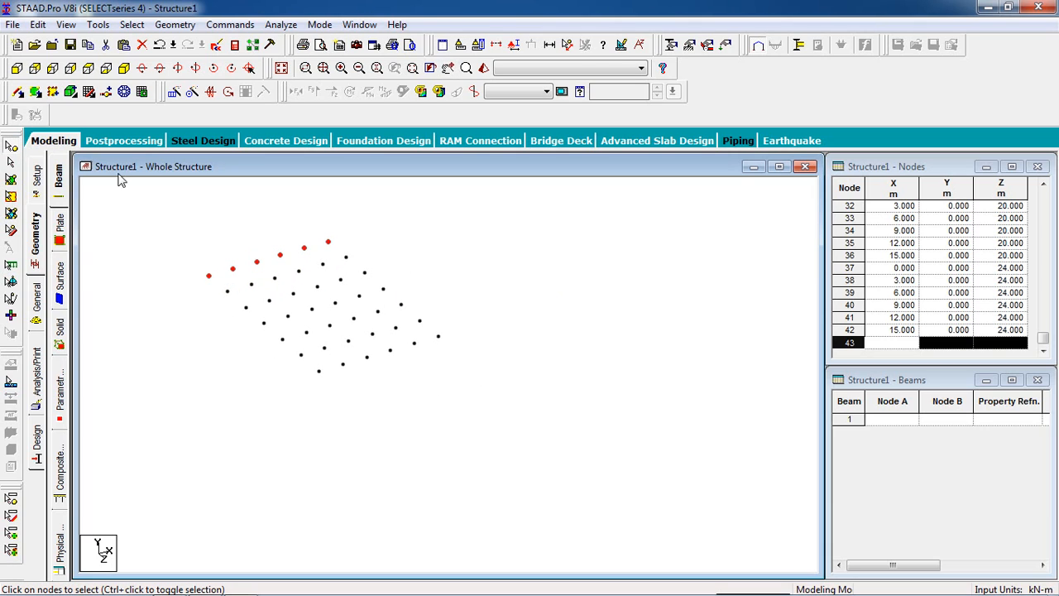
left_click(15, 70)
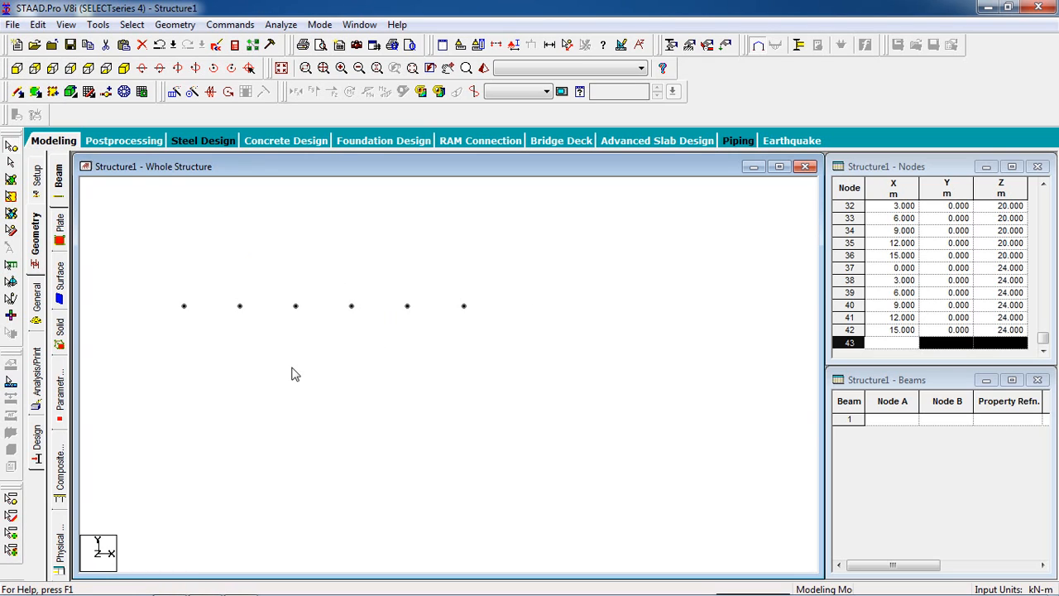
left_click_drag(626, 243, 226, 361)
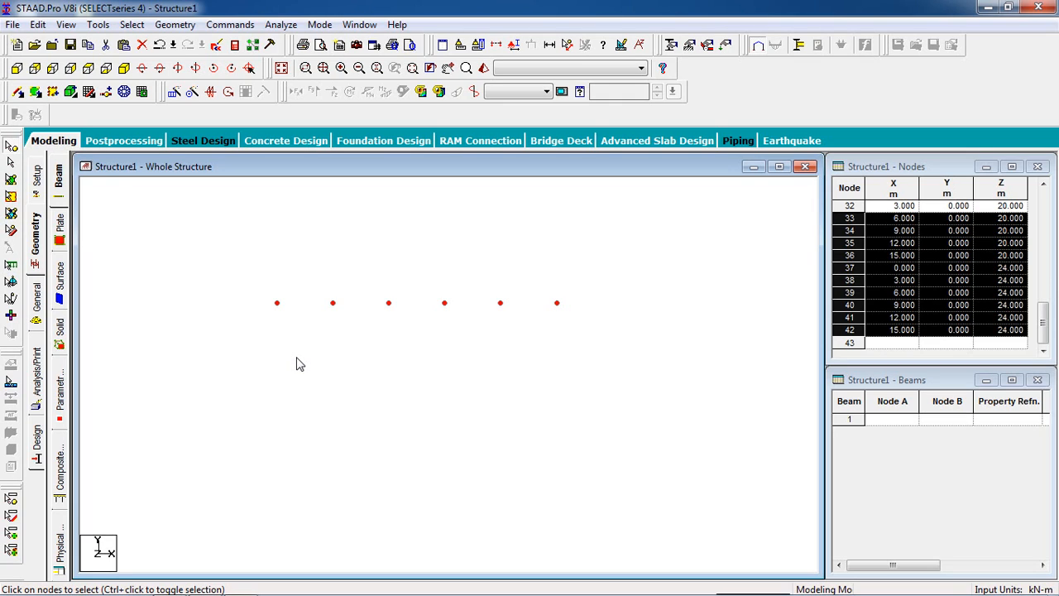
key("ctrl+v")
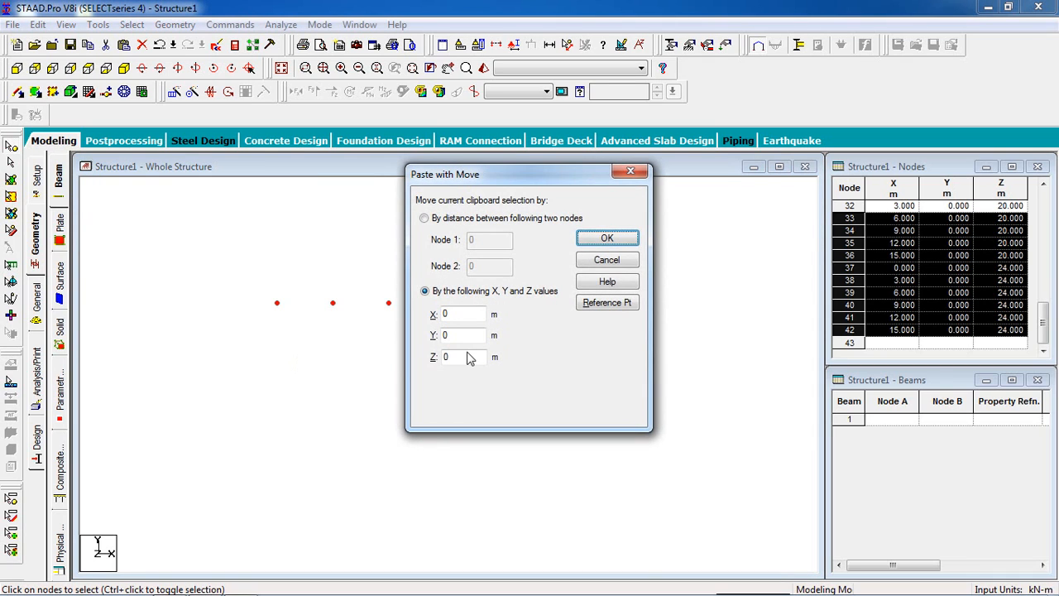
double_click(462, 336)
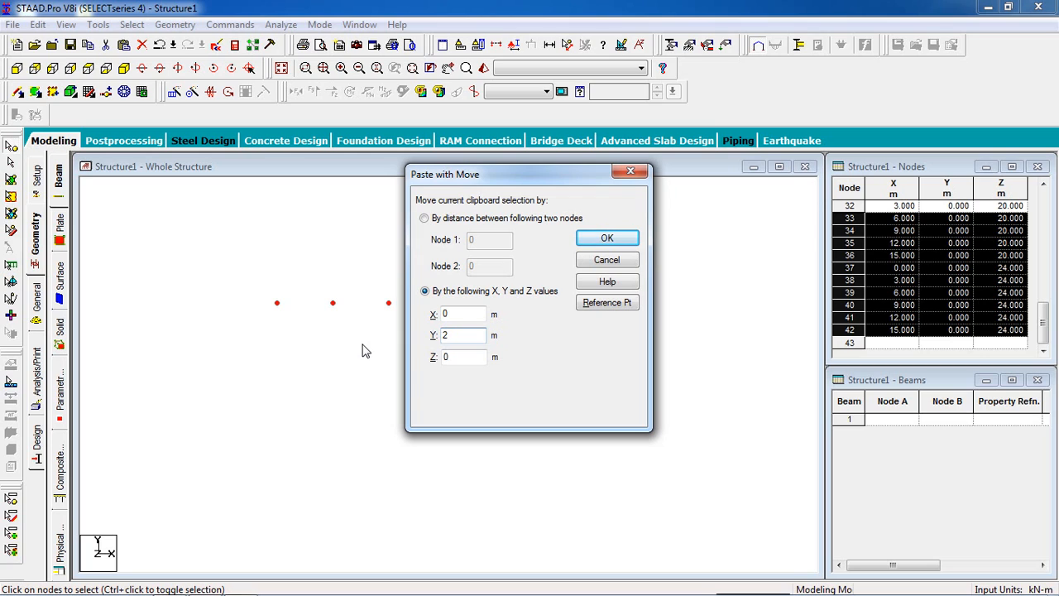
left_click(607, 241)
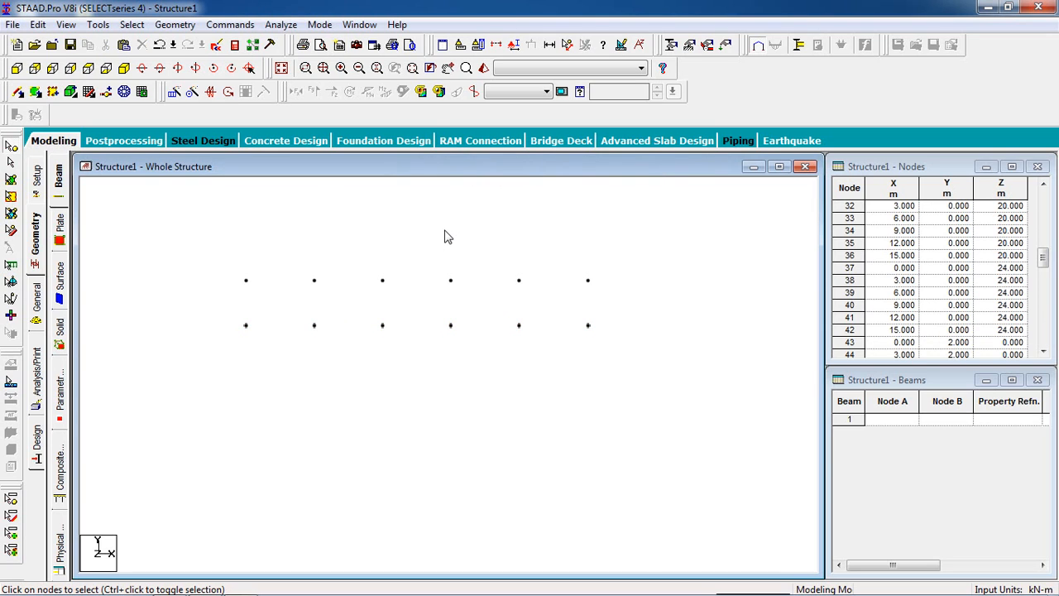
Step: Select all nodes of both levels in the isometric view and connect them with beams along the Y axis
left_click(124, 68)
scroll(406, 348, "up", 5)
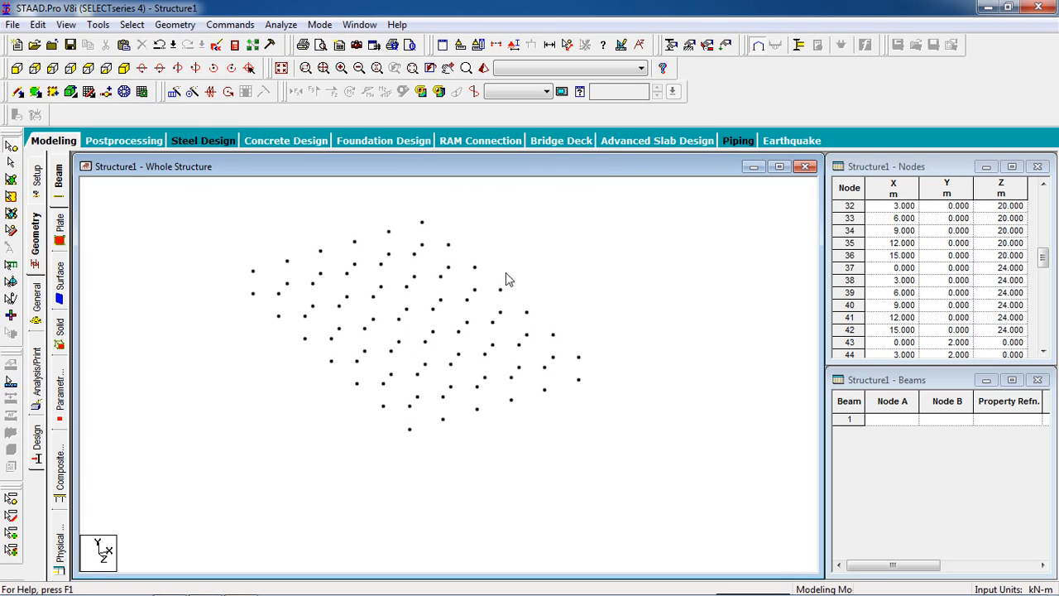
scroll(552, 272, "up", 1)
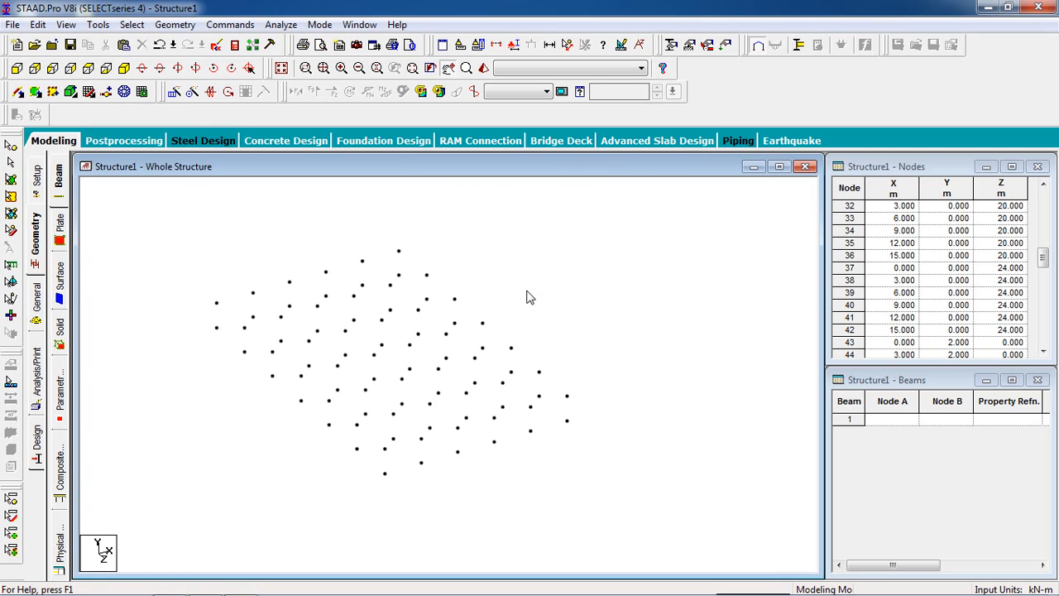
scroll(530, 298, "down", 2)
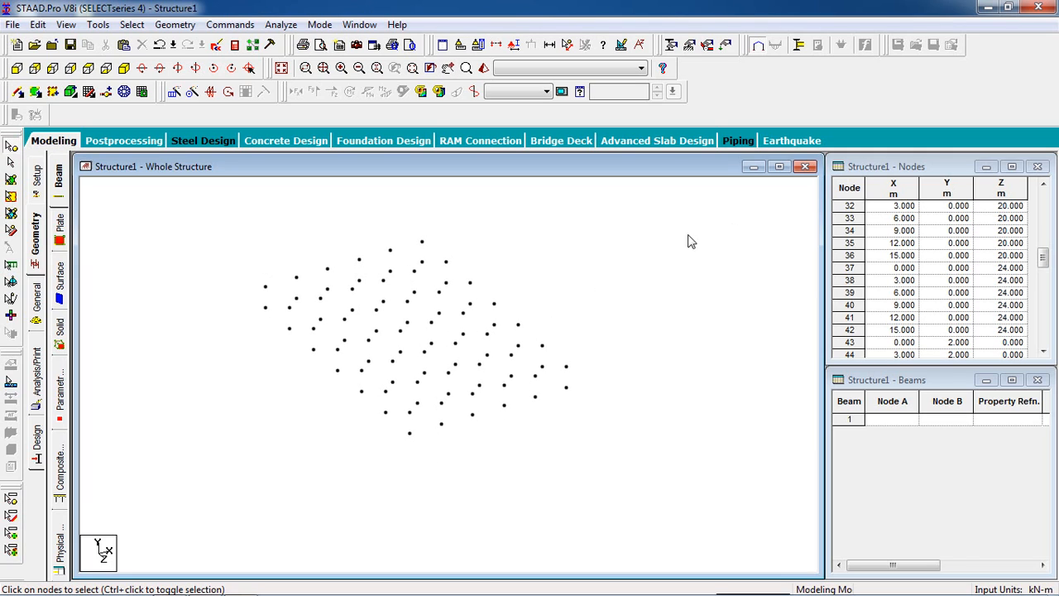
left_click_drag(513, 306, 106, 501)
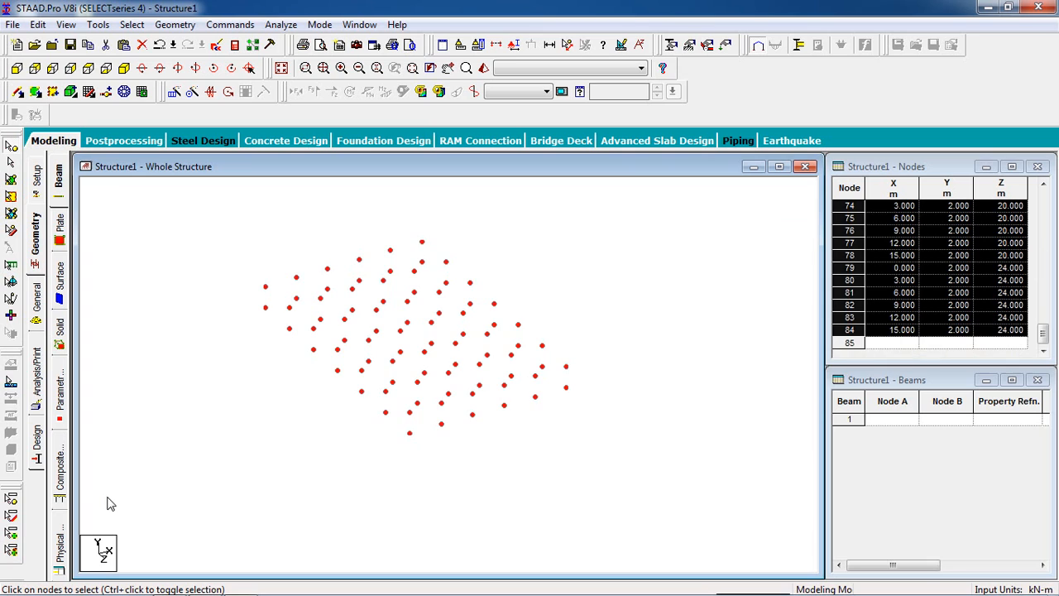
left_click(162, 28)
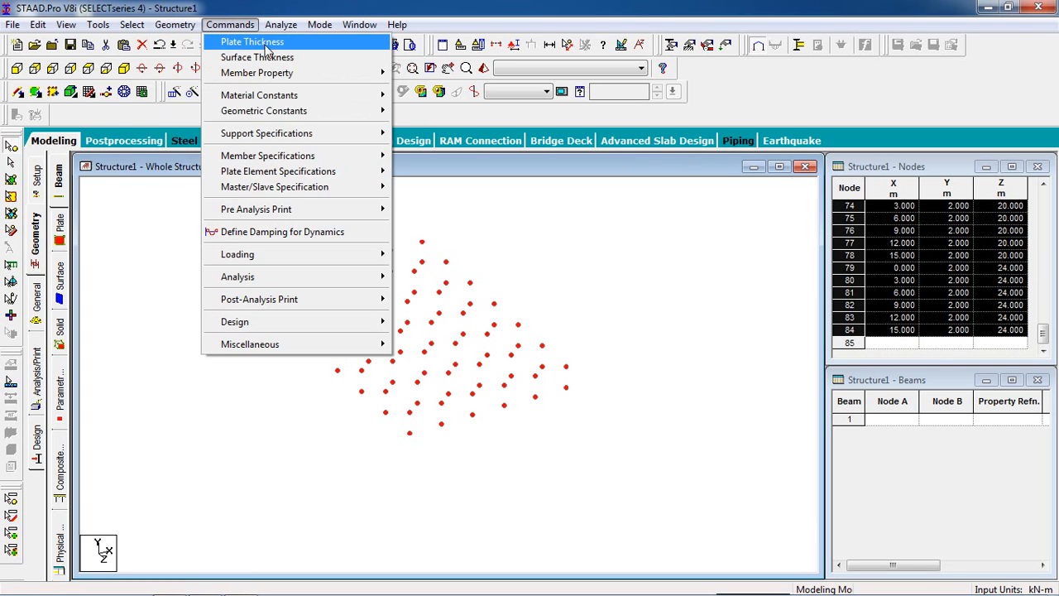
mouse_move(316, 172)
left_click(392, 194)
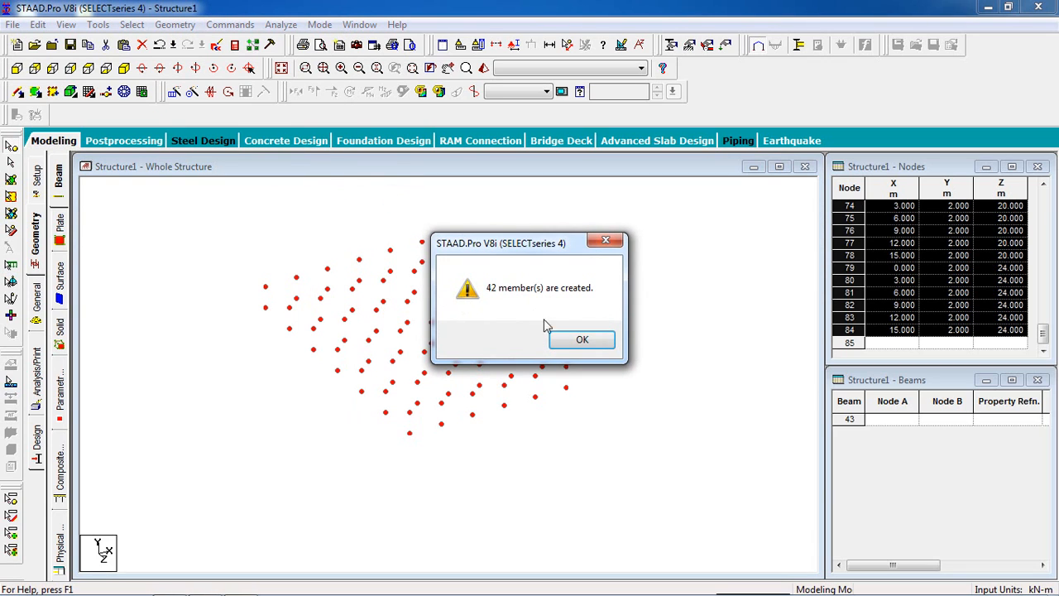
left_click(577, 335)
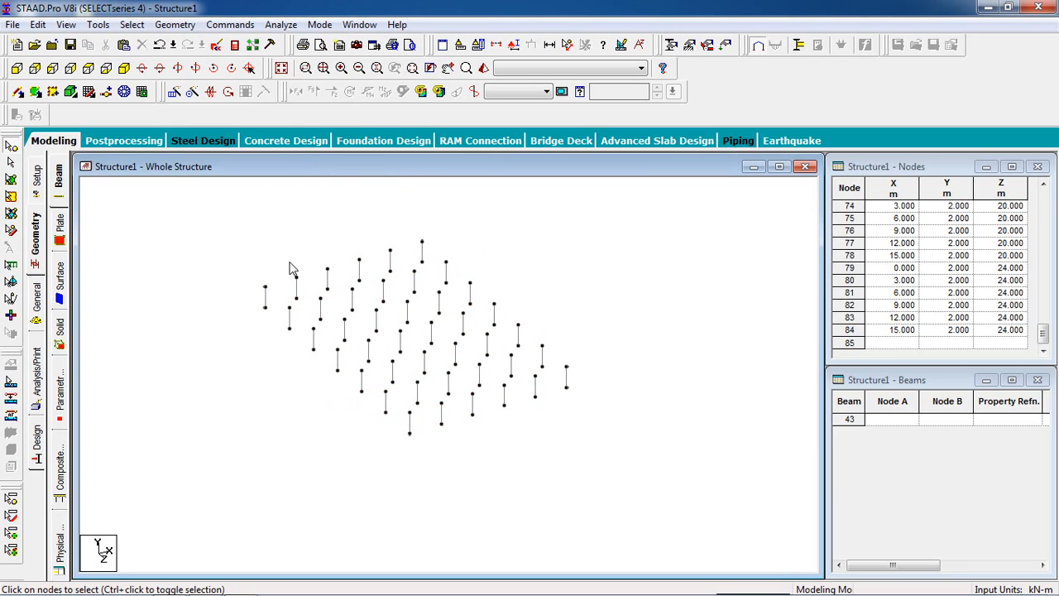
Step: Select all upper-level nodes in the front view and connect them with beams along the X axis
left_click(17, 68)
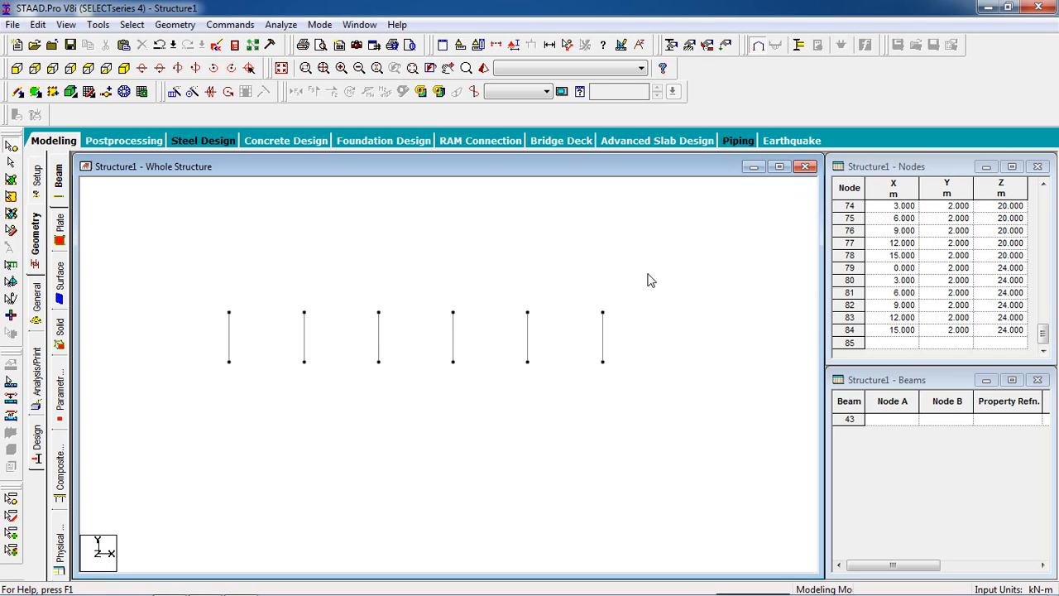
left_click_drag(705, 184, 130, 342)
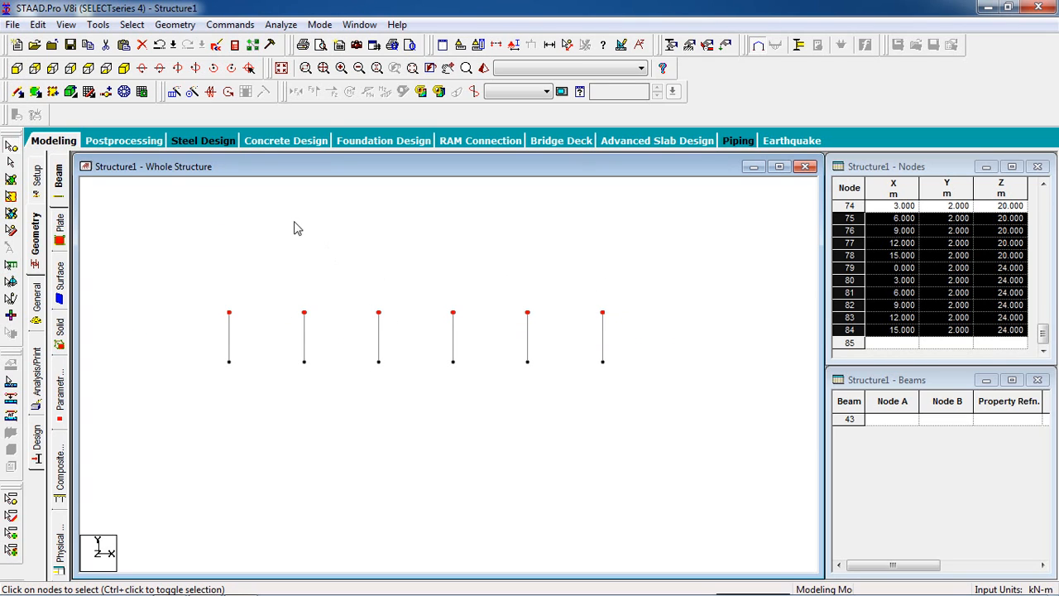
left_click(124, 68)
scroll(473, 323, "up", 2)
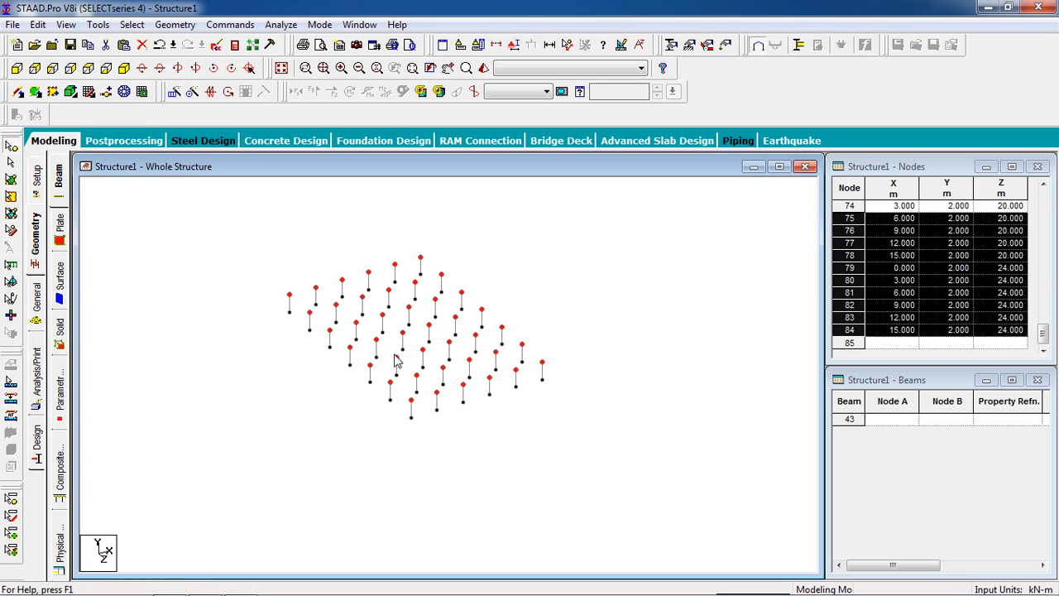
left_click(175, 24)
mouse_move(311, 174)
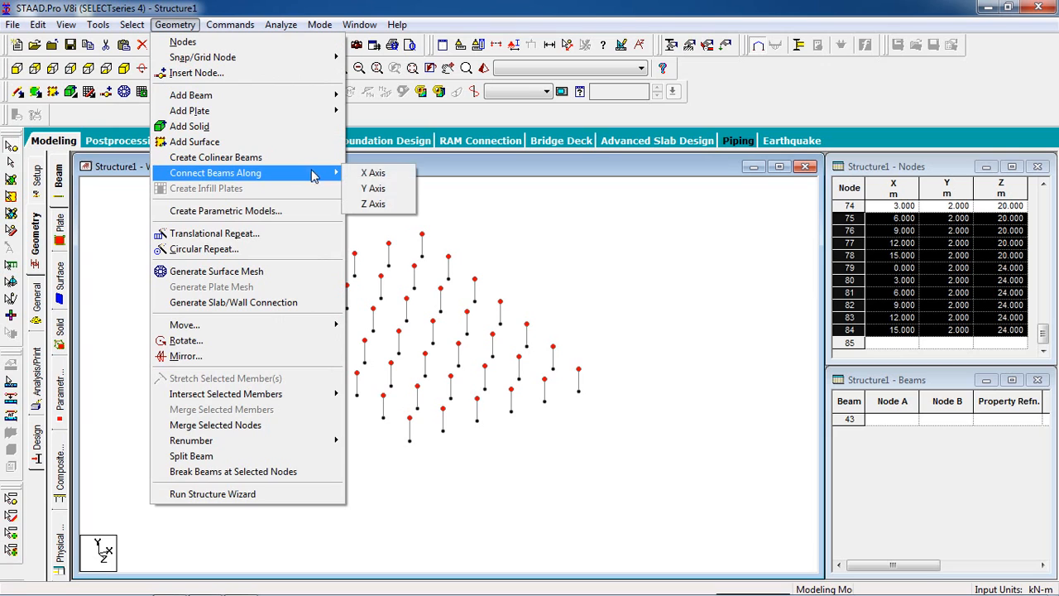
left_click(372, 169)
left_click(571, 343)
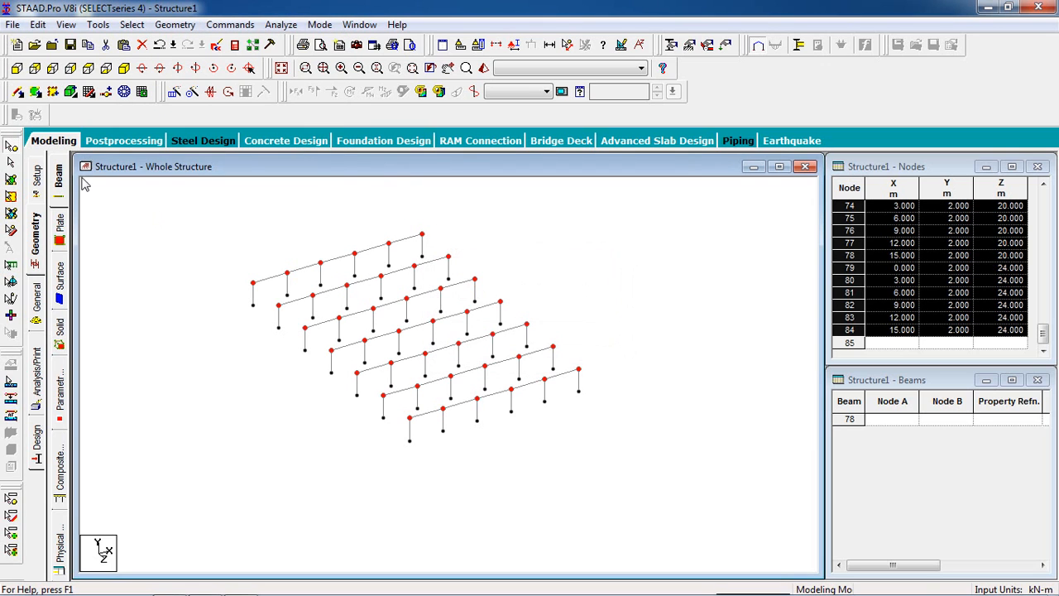
Step: Connect the selected upper-level nodes with beams along the Z axis
left_click(175, 24)
mouse_move(308, 173)
left_click(372, 203)
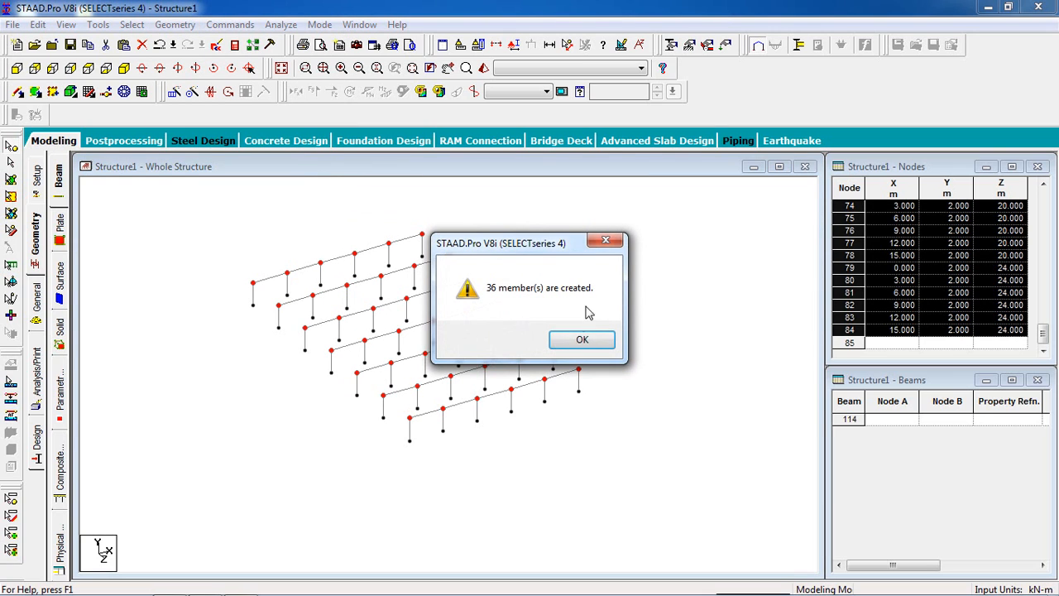
left_click(569, 338)
scroll(402, 239, "up", 3)
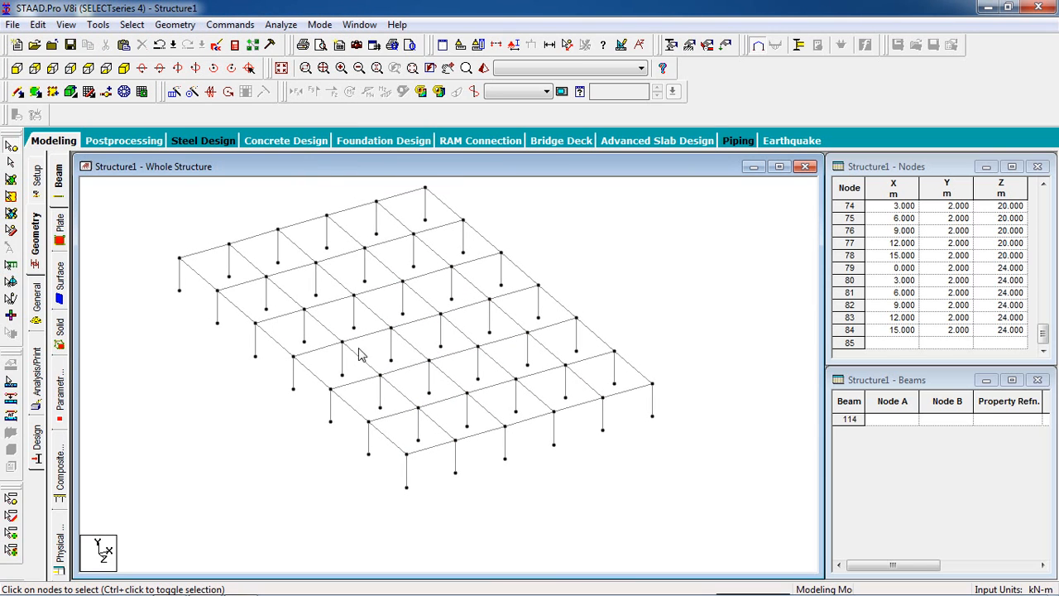
scroll(605, 273, "down", 1)
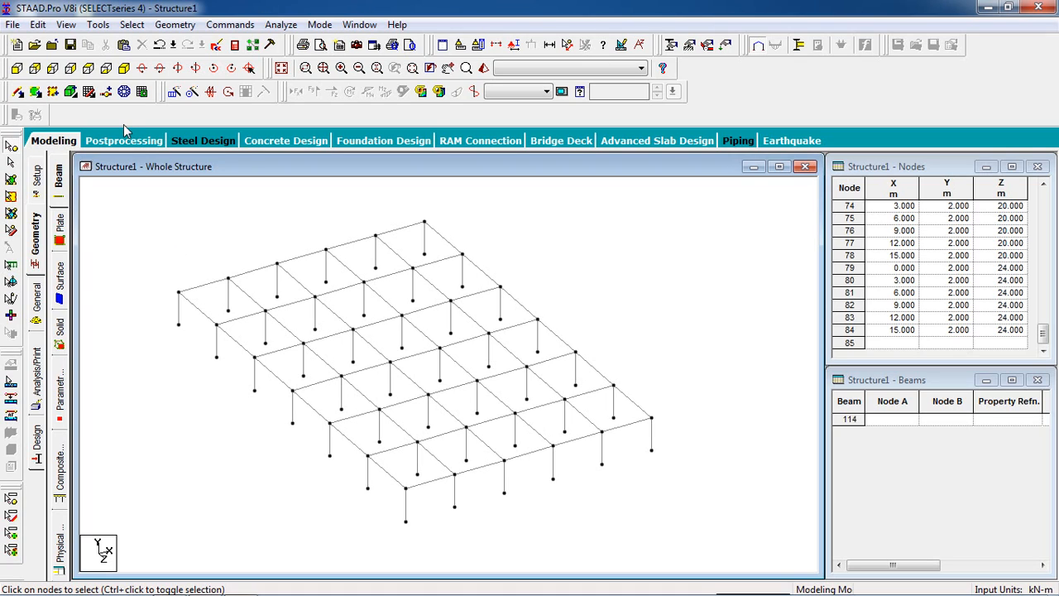
Step: Outline the upper floor through its four corner nodes for a surface mesh and choose Quadrilateral Meshing
left_click(124, 94)
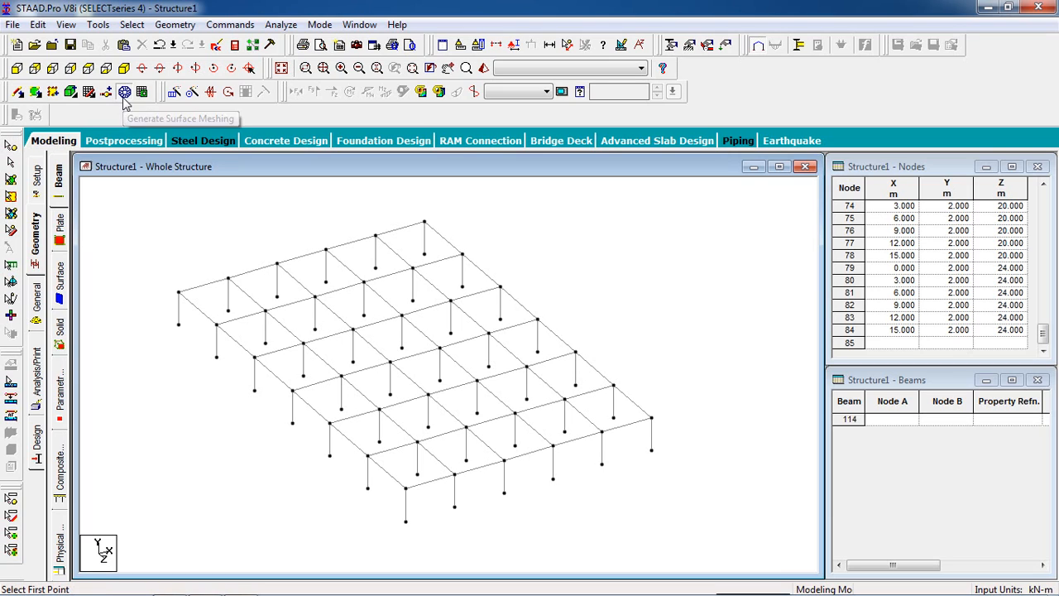
left_click(179, 294)
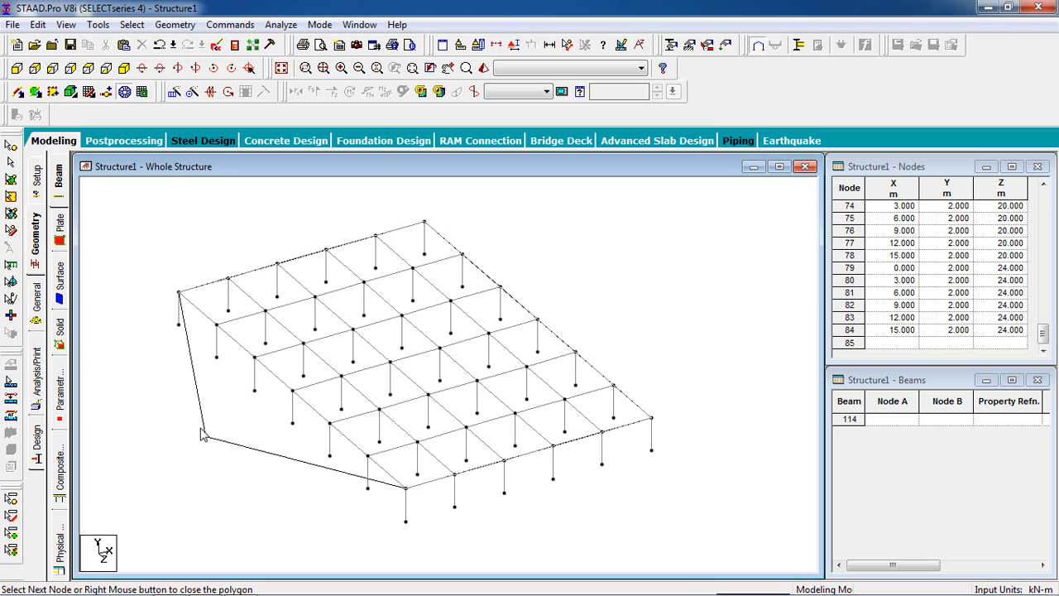
left_click(178, 293)
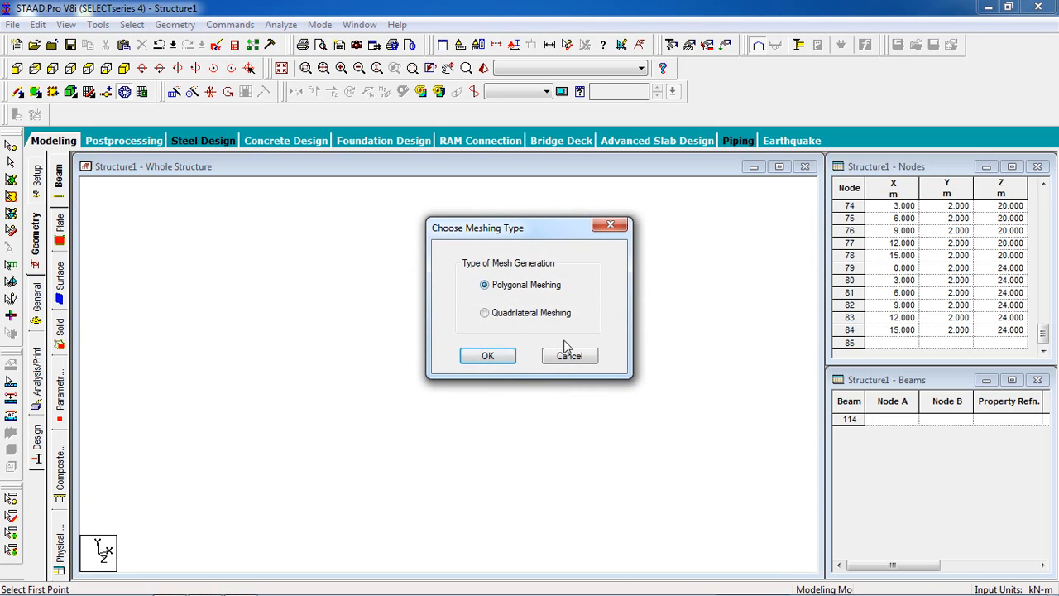
left_click(553, 316)
left_click(489, 355)
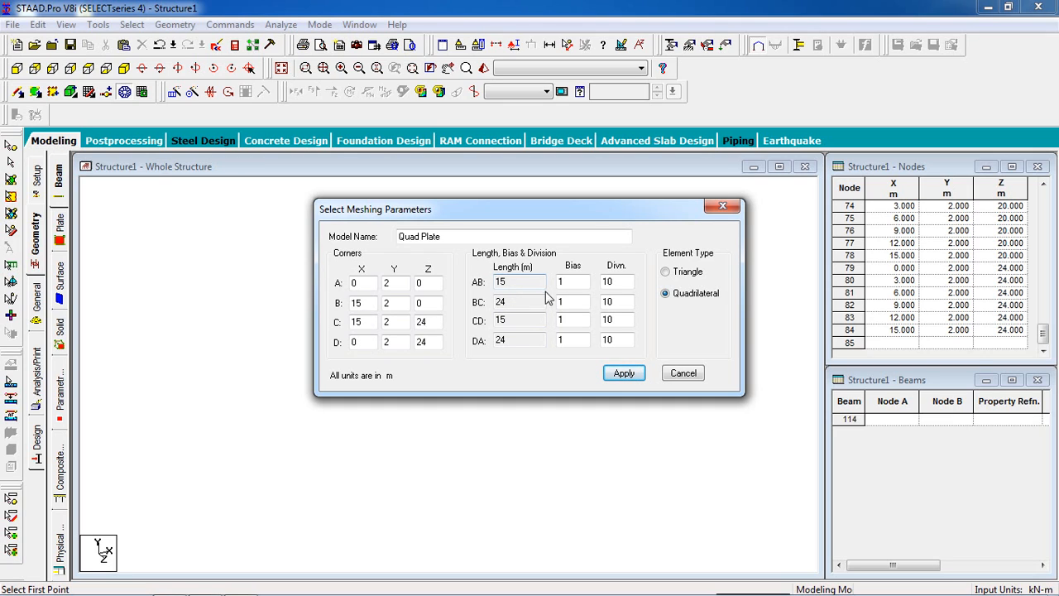
Step: Generate the floor's quadrilateral plate mesh with 5 divisions along AB and 6 along BC and DA
left_click_drag(634, 283, 562, 286)
left_click_drag(630, 308, 595, 310)
double_click(619, 322)
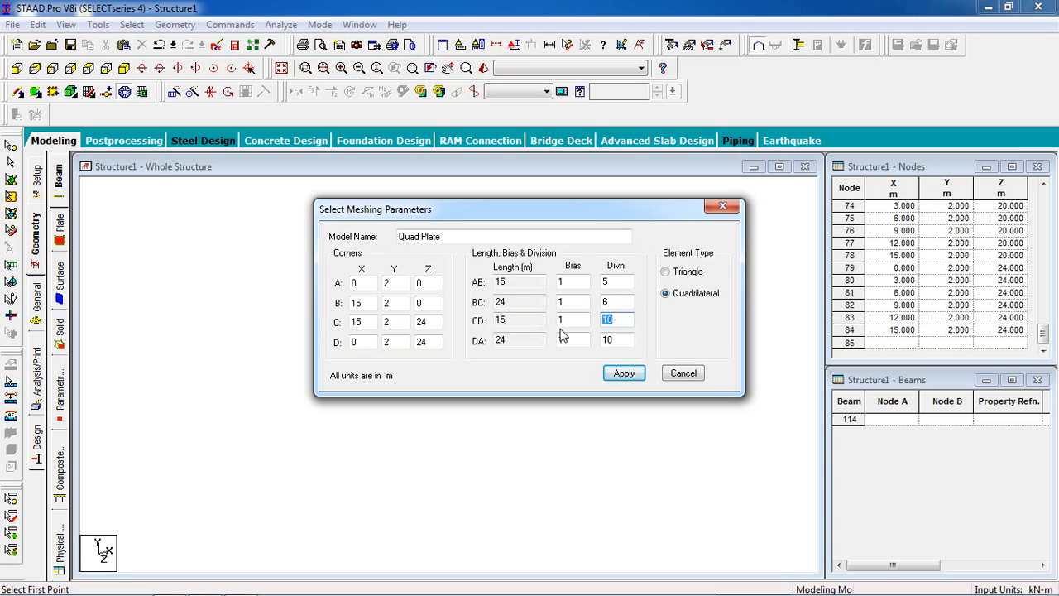
key("Tab")
type("6")
left_click(624, 373)
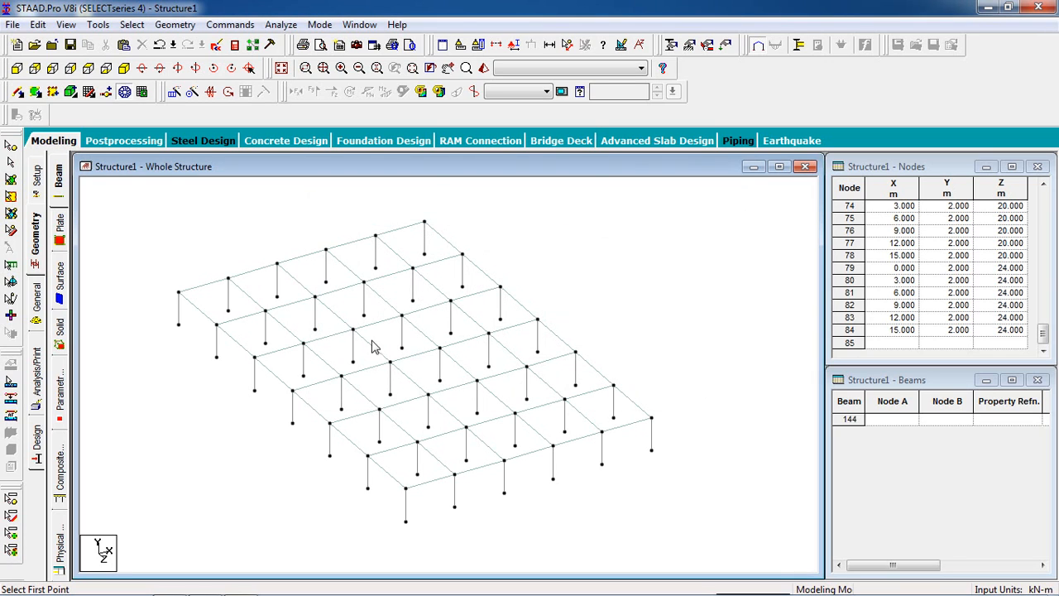
Step: Select one plate in the middle of the floor to inspect the generated mesh, and clear the selection
left_click(11, 180)
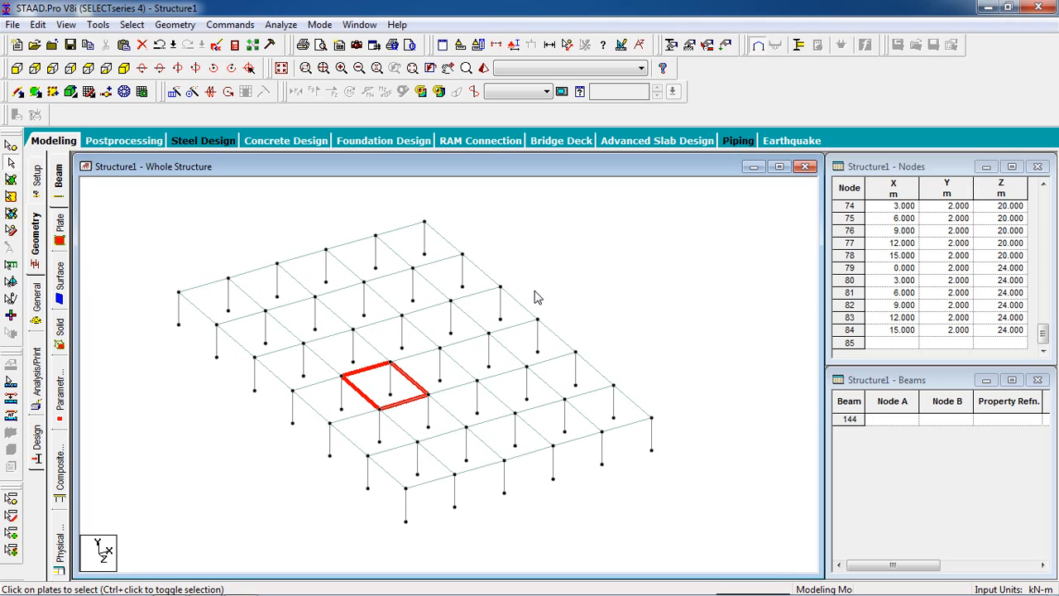
left_click(658, 252)
scroll(534, 307, "down", 1)
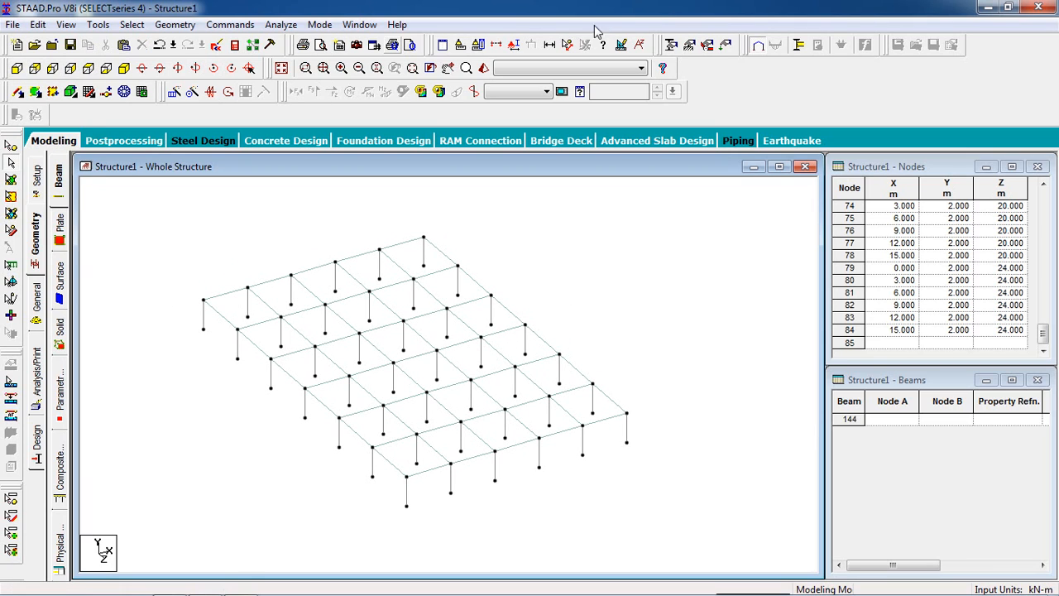
Step: Create a fixed support definition for the structure
left_click(689, 46)
left_click_drag(49, 42, 765, 71)
left_click(830, 222)
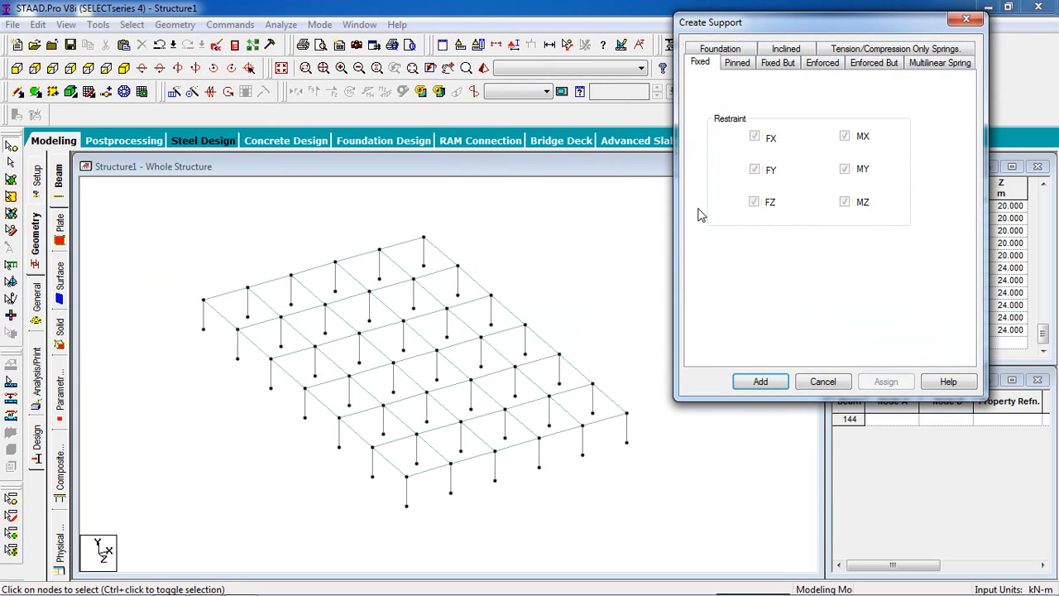
left_click(769, 384)
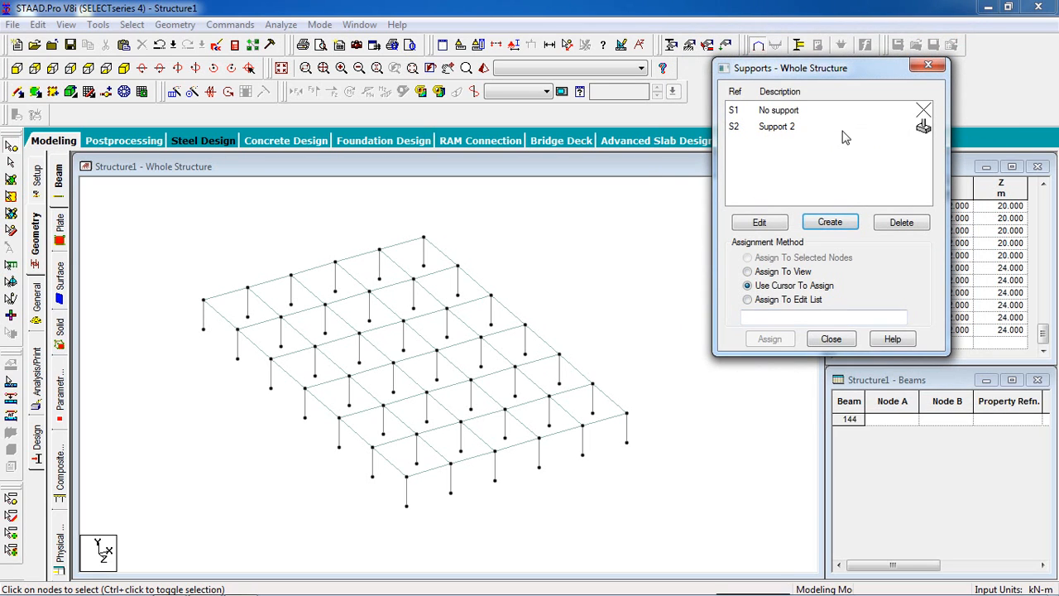
Step: Select all column base nodes in the front view, assign the fixed support to them, and return to the isometric view
left_click(842, 129)
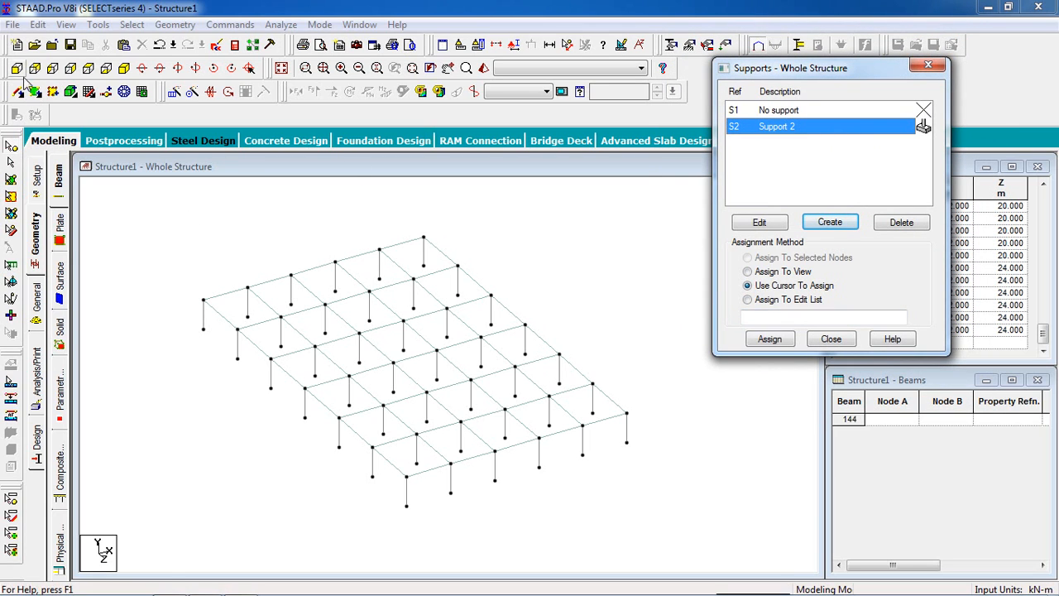
left_click(17, 68)
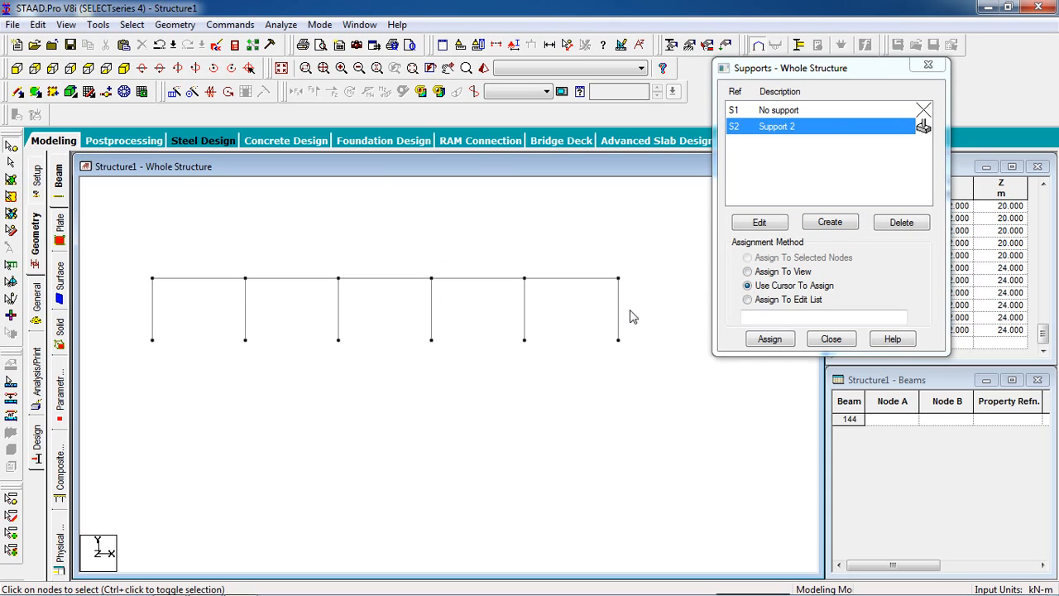
left_click_drag(645, 328, 113, 415)
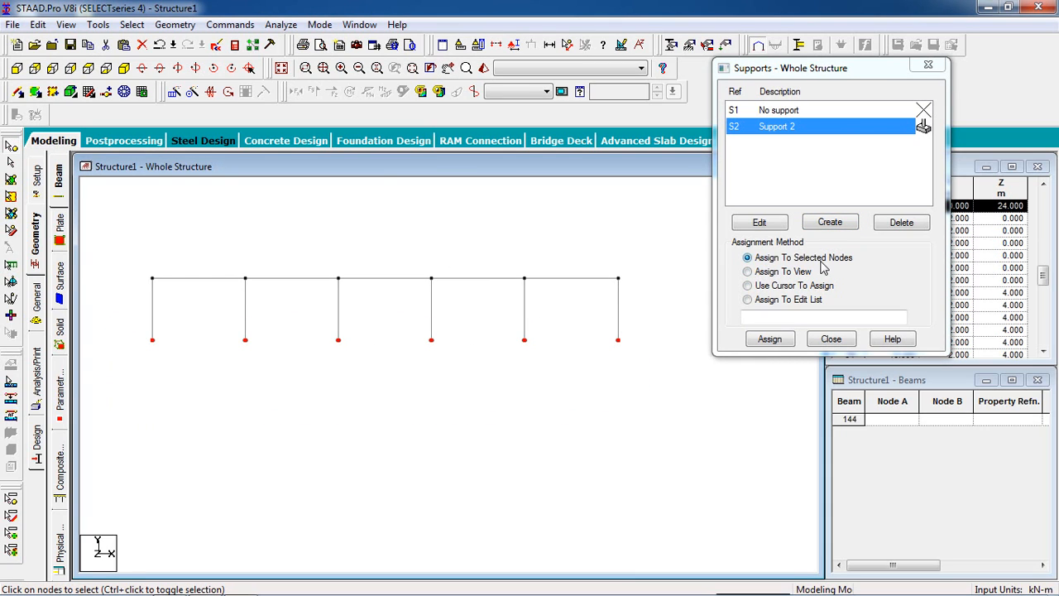
left_click(769, 338)
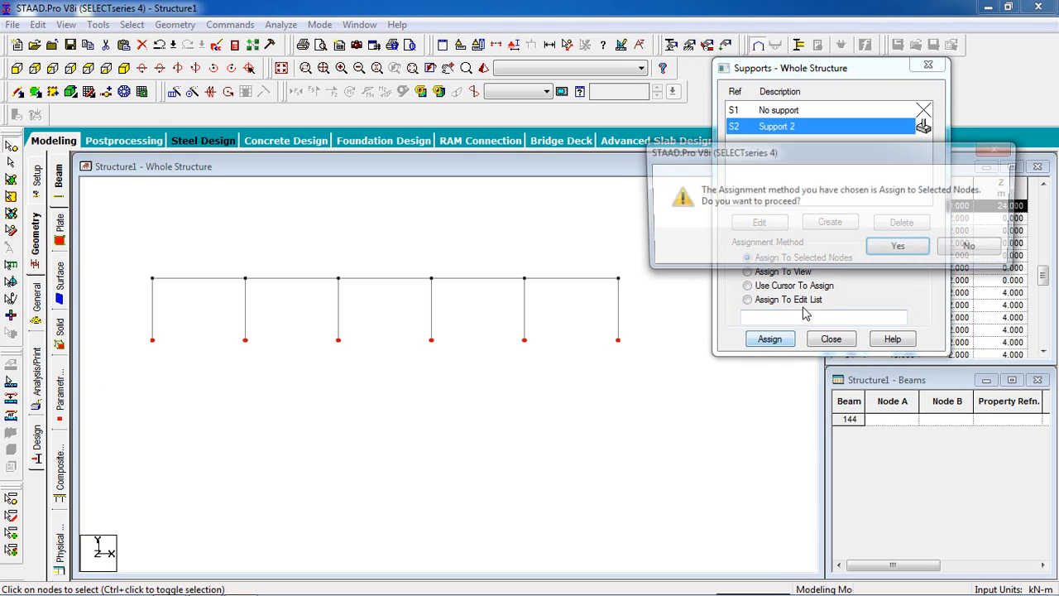
key("Return")
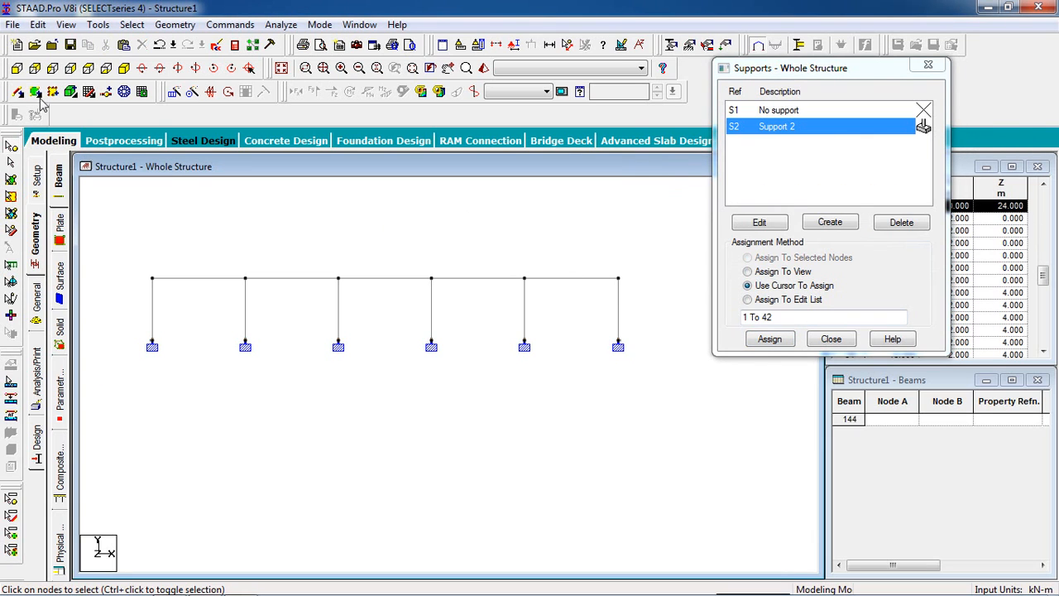
left_click(124, 91)
scroll(248, 265, "up", 2)
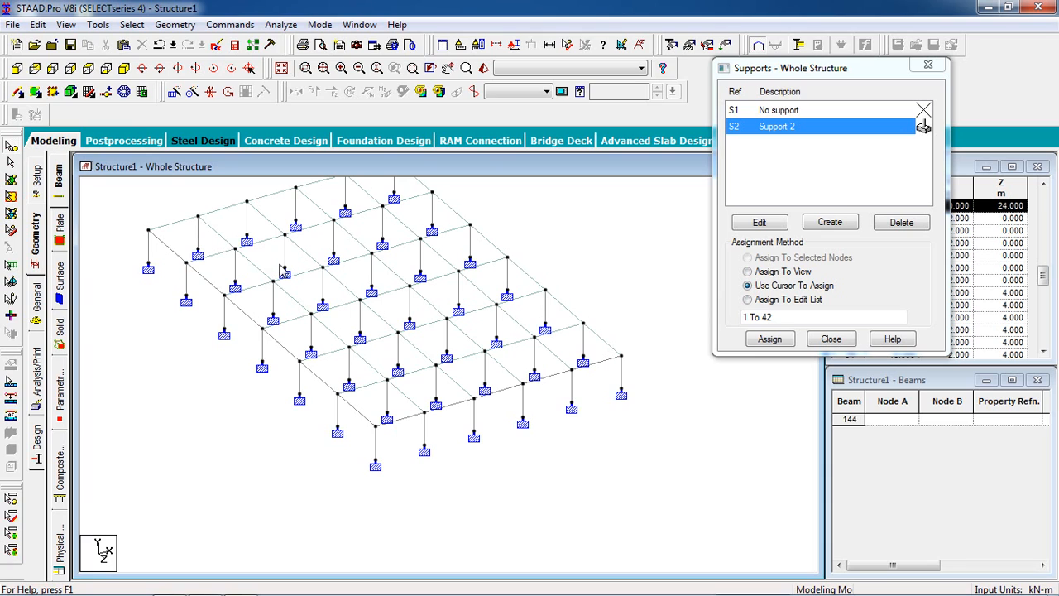
middle_click_drag(280, 249, 303, 284)
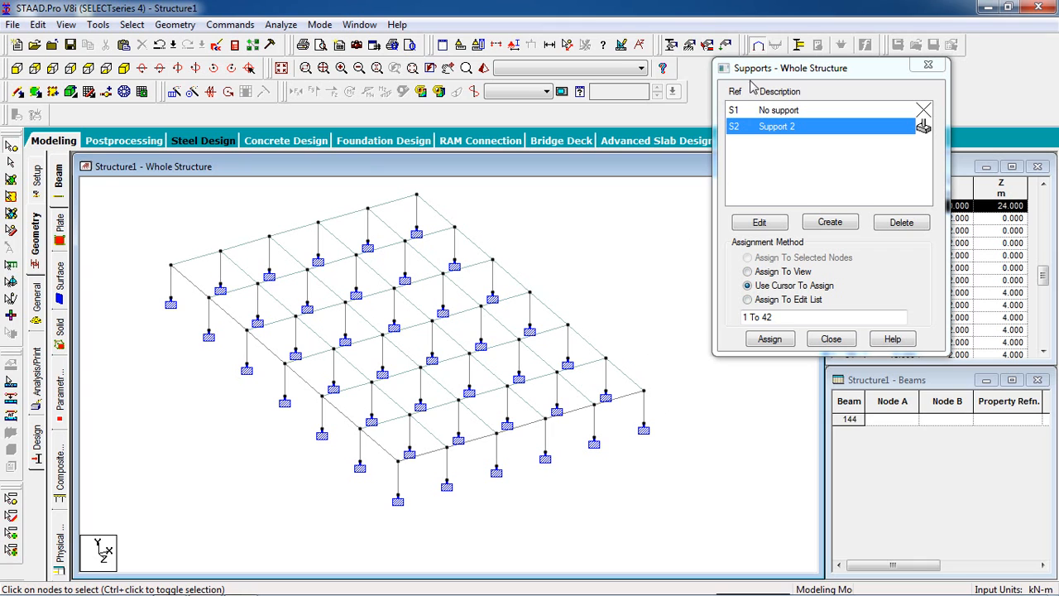
Step: Define a rectangular concrete section property with YD 0.5 m and ZD 0.5 m
left_click_drag(750, 70, 805, 109)
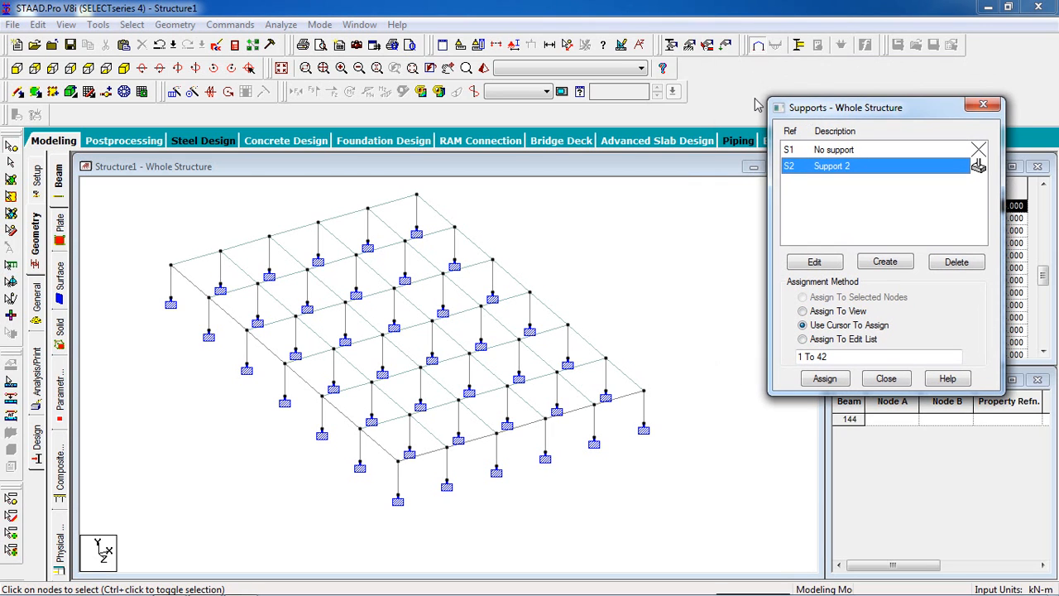
left_click(672, 44)
left_click_drag(513, 101, 837, 49)
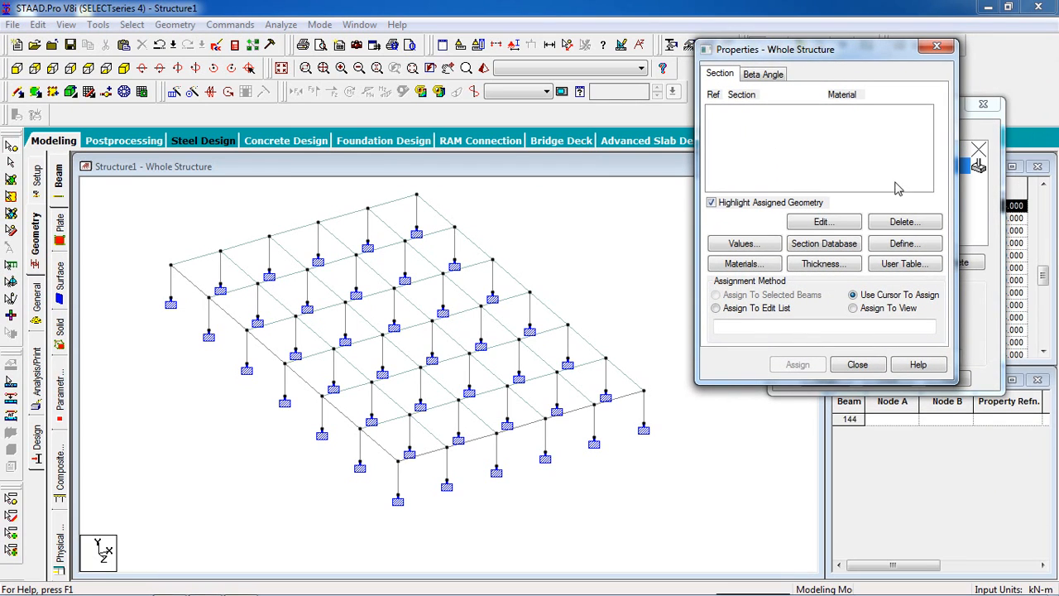
left_click(908, 245)
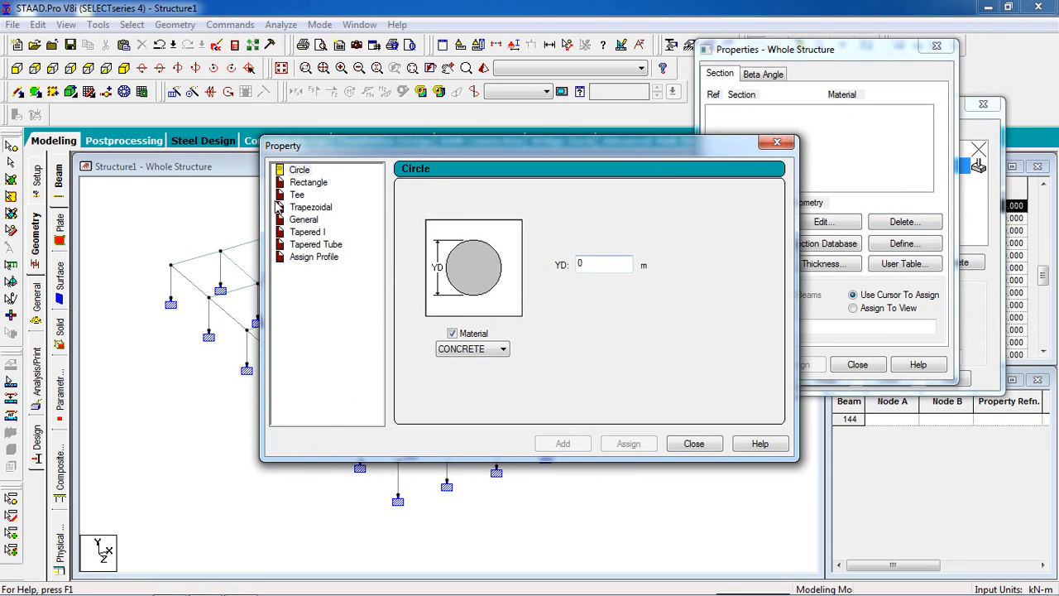
left_click(303, 183)
left_click_drag(394, 149, 493, 136)
left_click(708, 245)
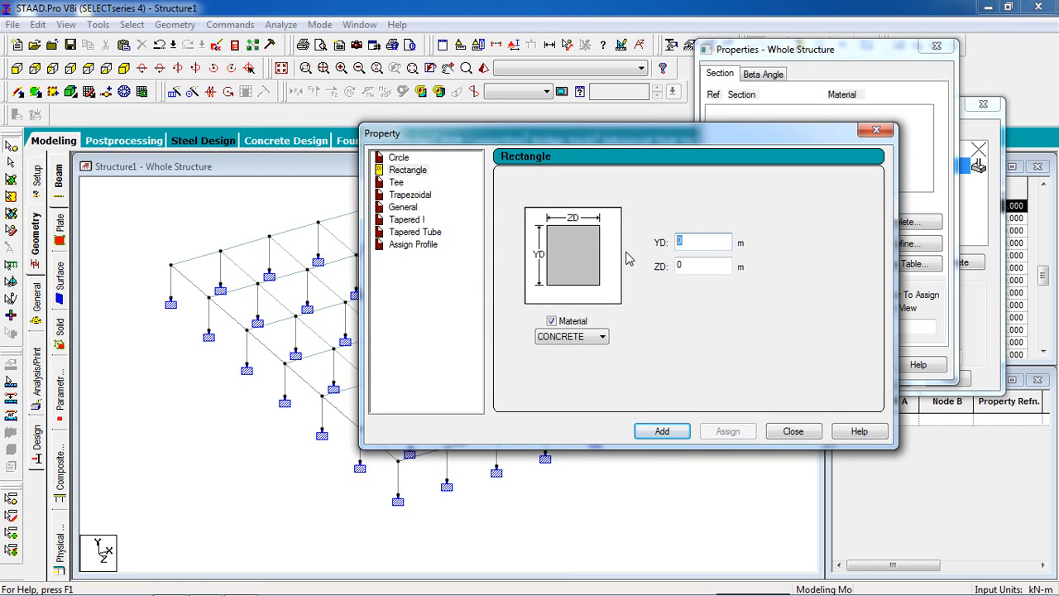
key("Tab")
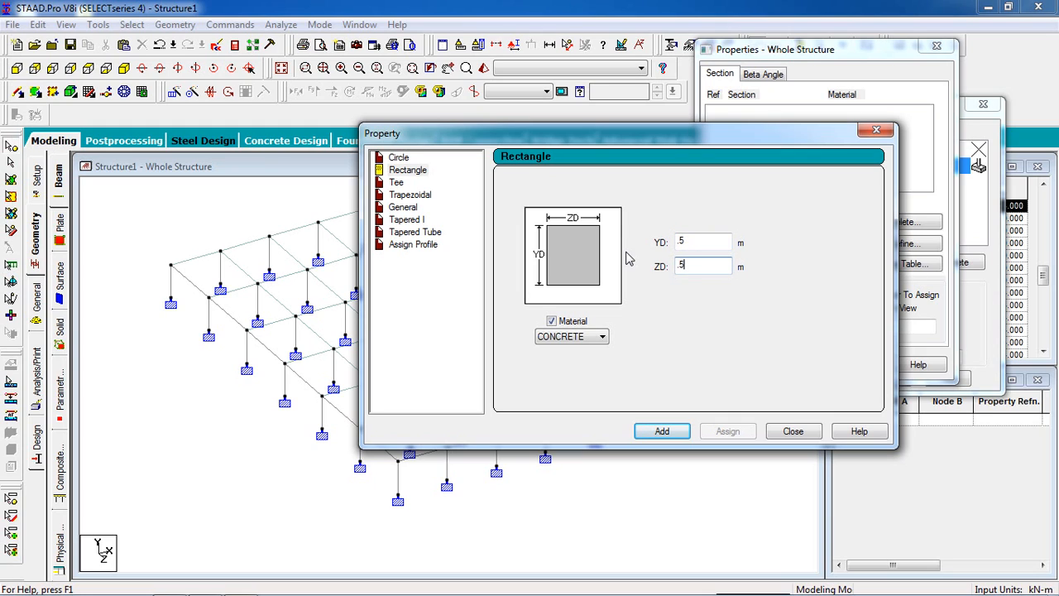
left_click(662, 431)
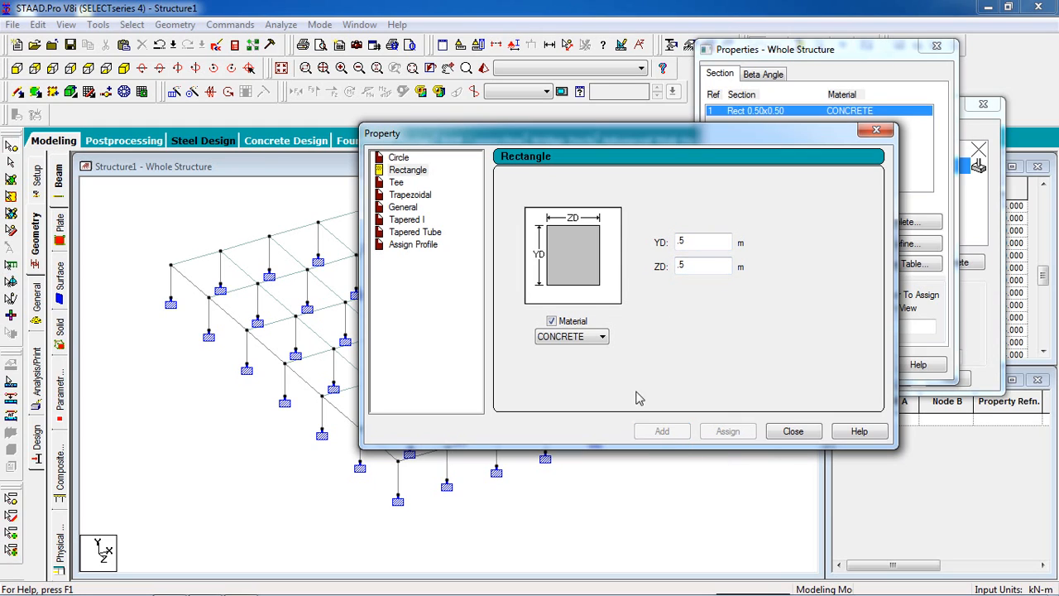
Step: Add a second rectangular concrete section with YD 0.3 m and ZD 0.3 m
double_click(684, 241)
type(".")
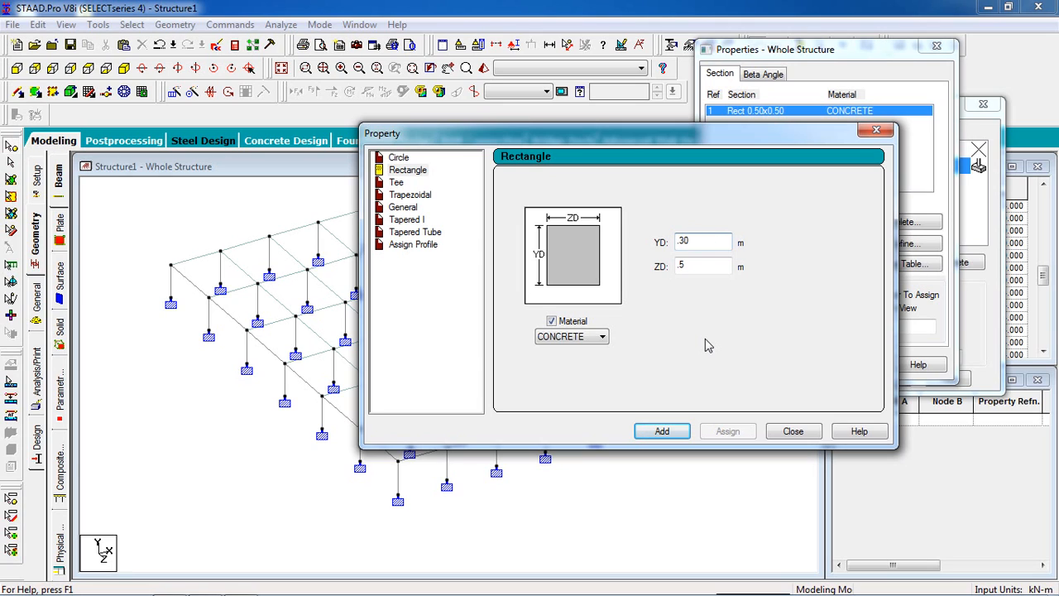
key("Tab")
left_click(665, 431)
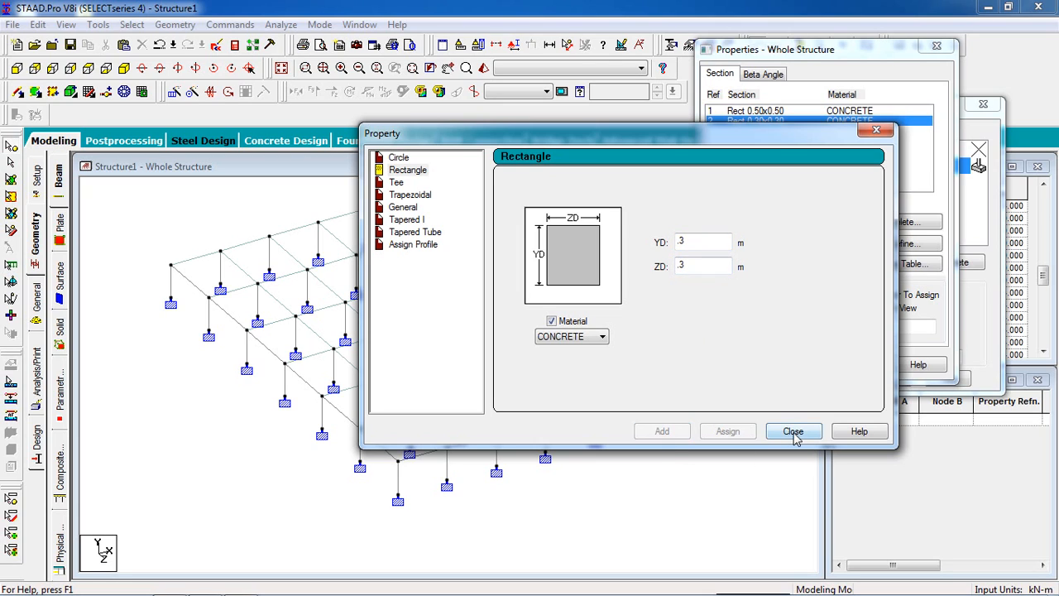
Step: Add a third rectangular concrete section with YD 0.3 m and ZD 0.25 m
left_click_drag(721, 242, 664, 243)
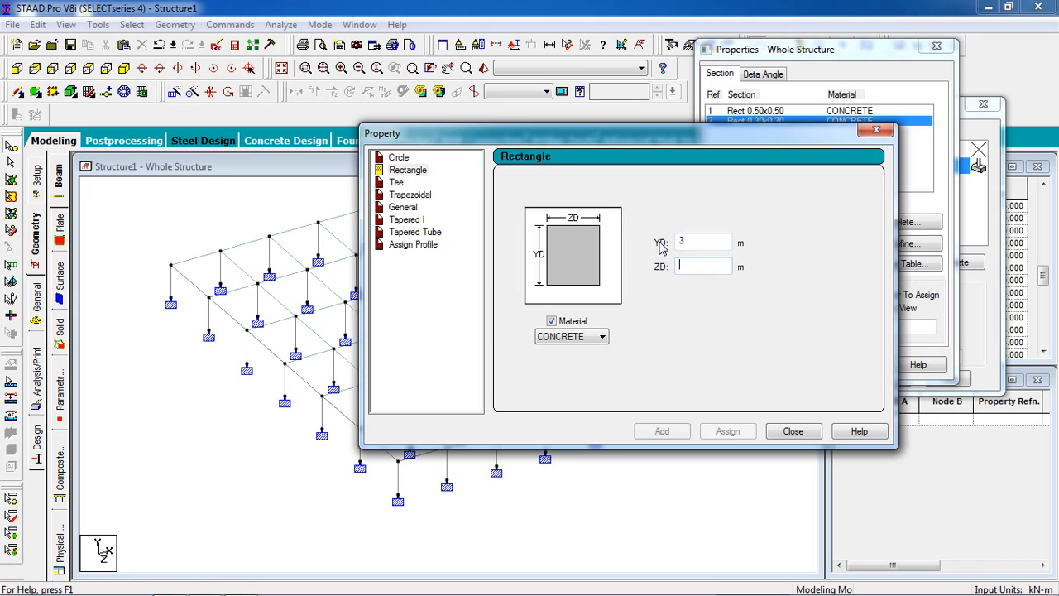
type(".")
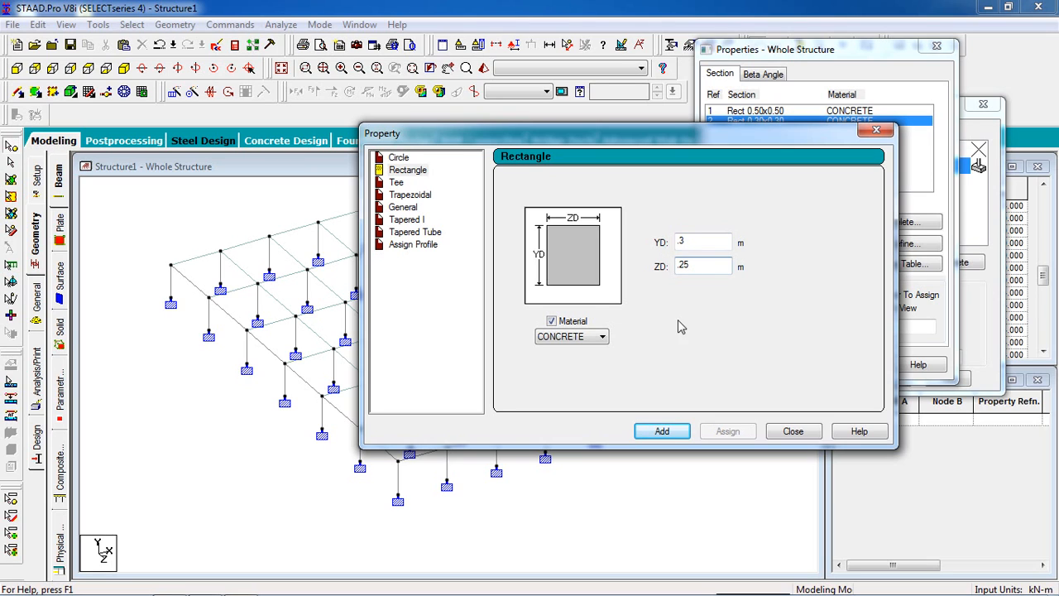
left_click(662, 431)
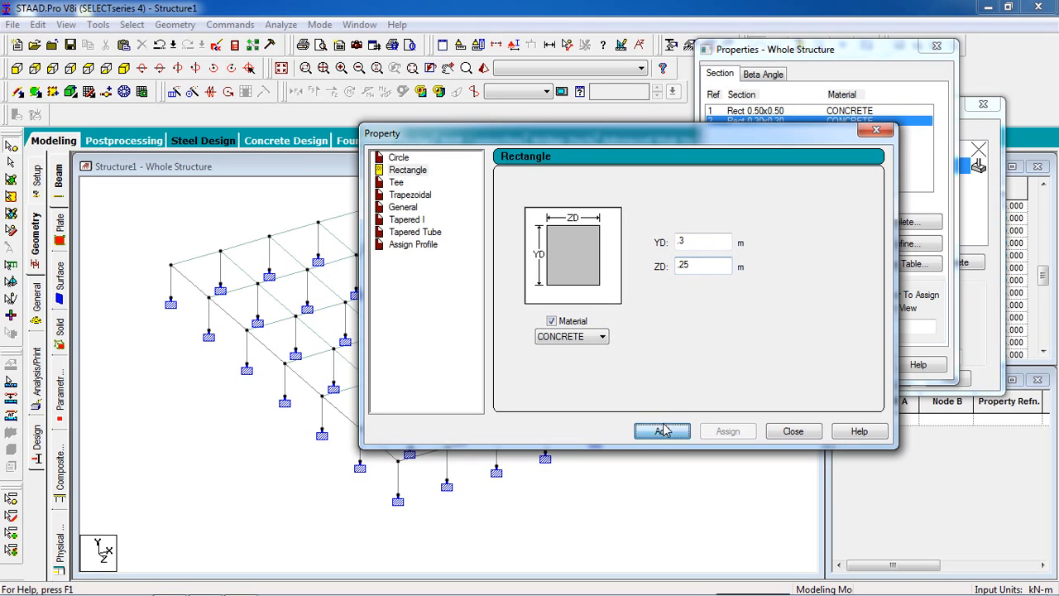
Step: Define a concrete plate element thickness of 0.2 m at all four nodes
left_click(795, 431)
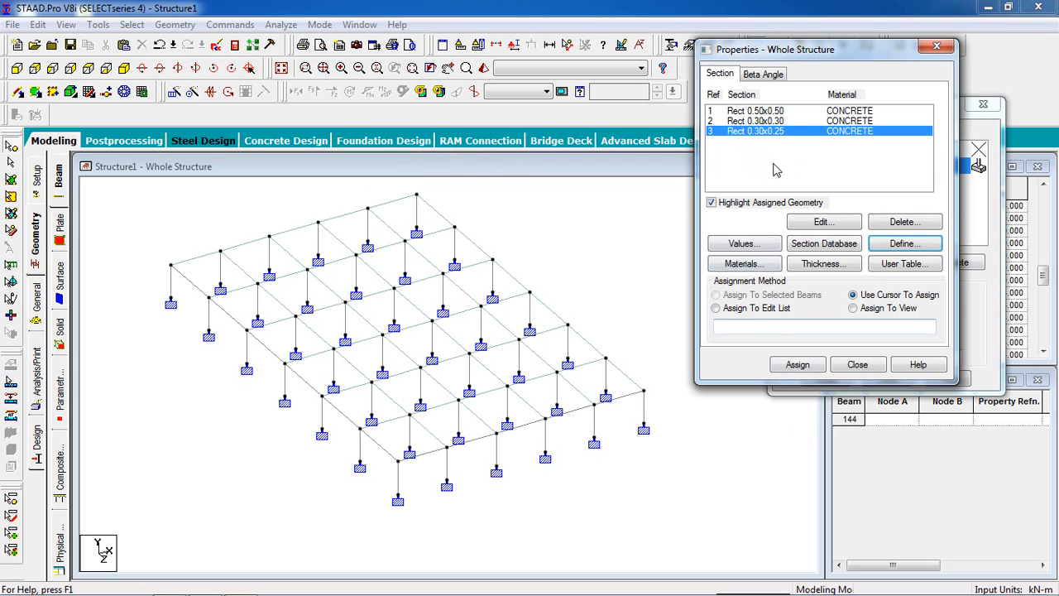
left_click(792, 121)
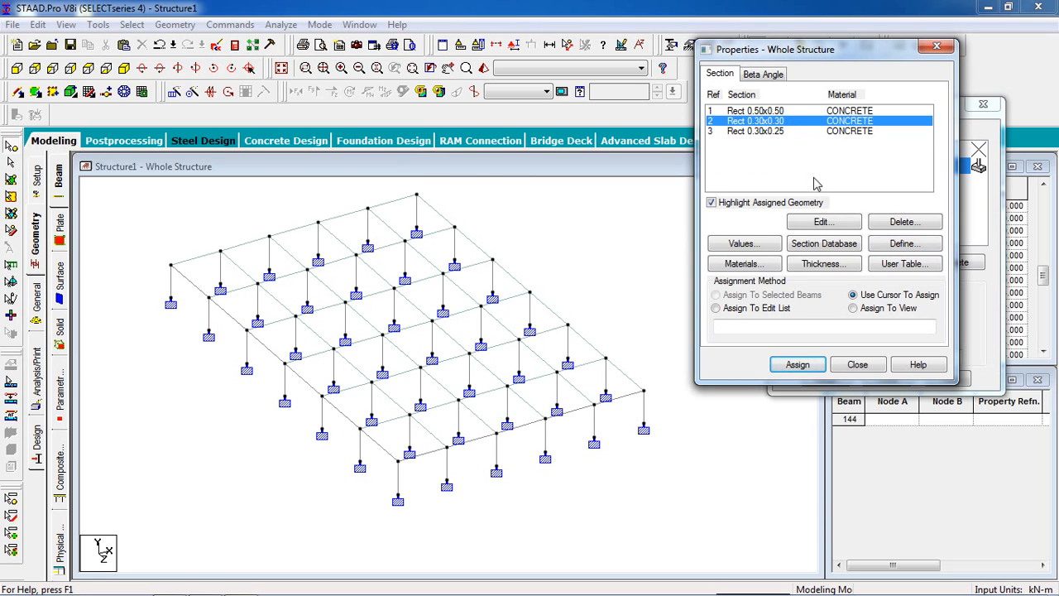
left_click(822, 263)
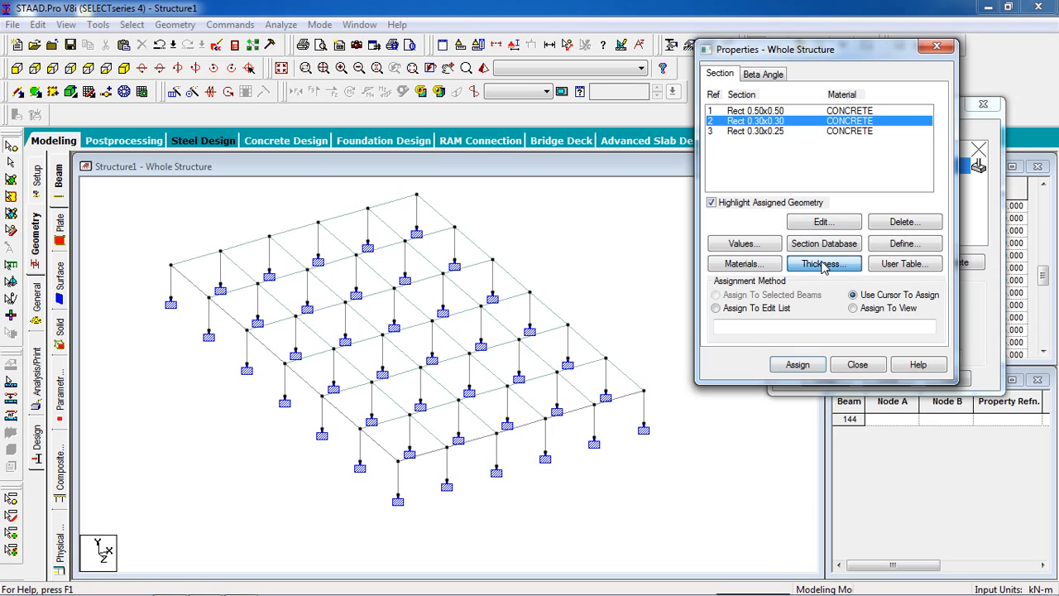
left_click(412, 187)
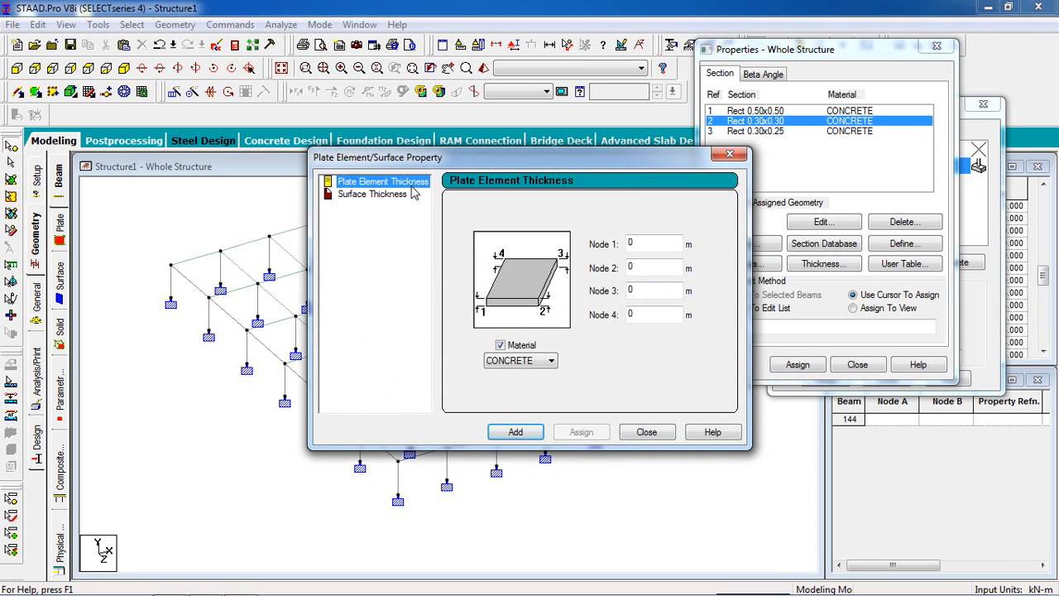
left_click(659, 244)
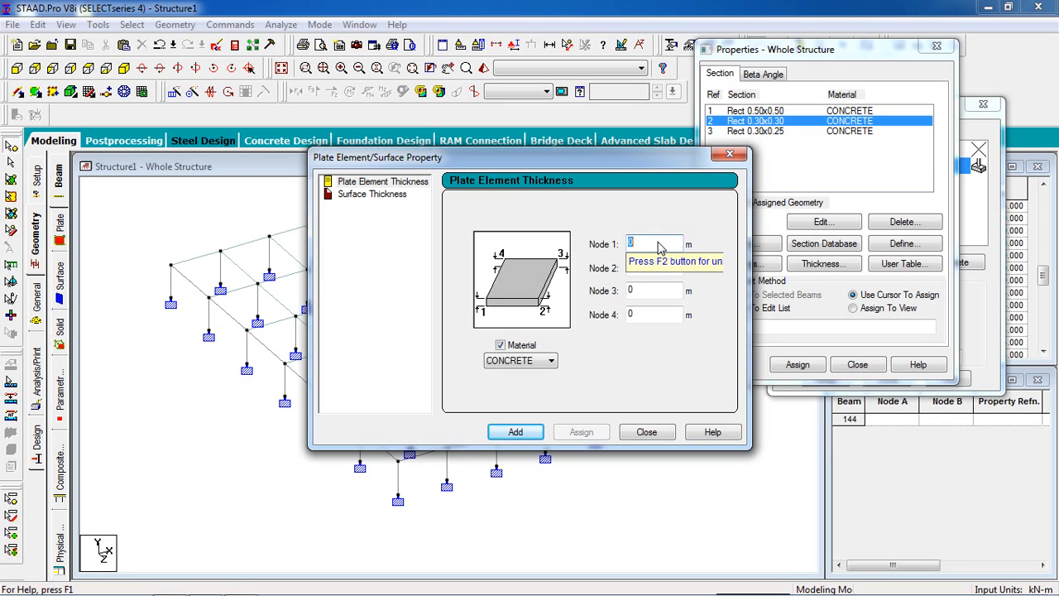
key("BackSpace")
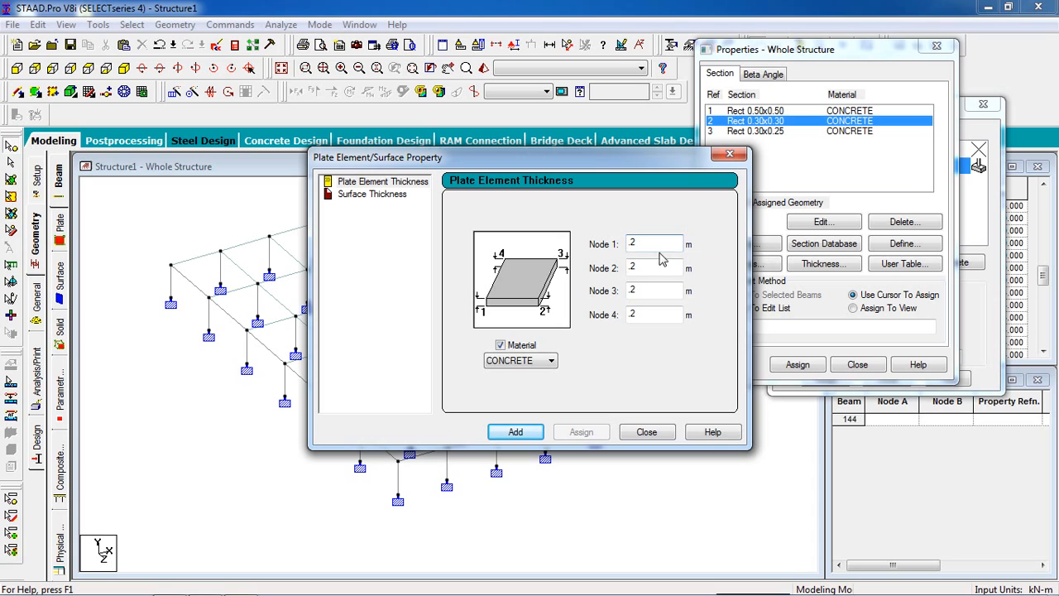
left_click(541, 433)
left_click(641, 434)
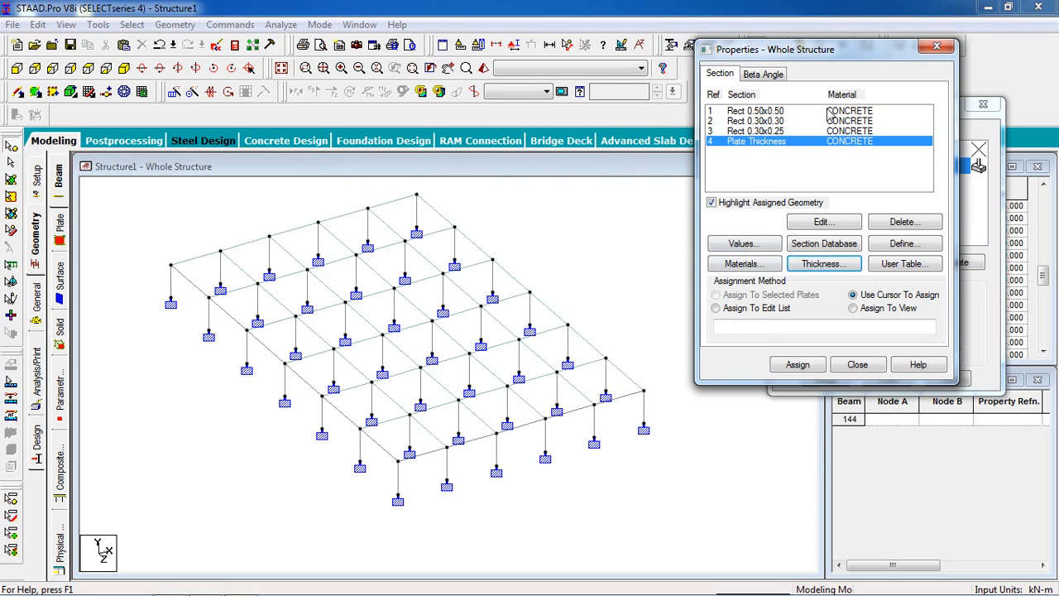
Step: Assign the Rect 0.50x0.50 section to all columns by selecting the beams parallel to Y
left_click(828, 110)
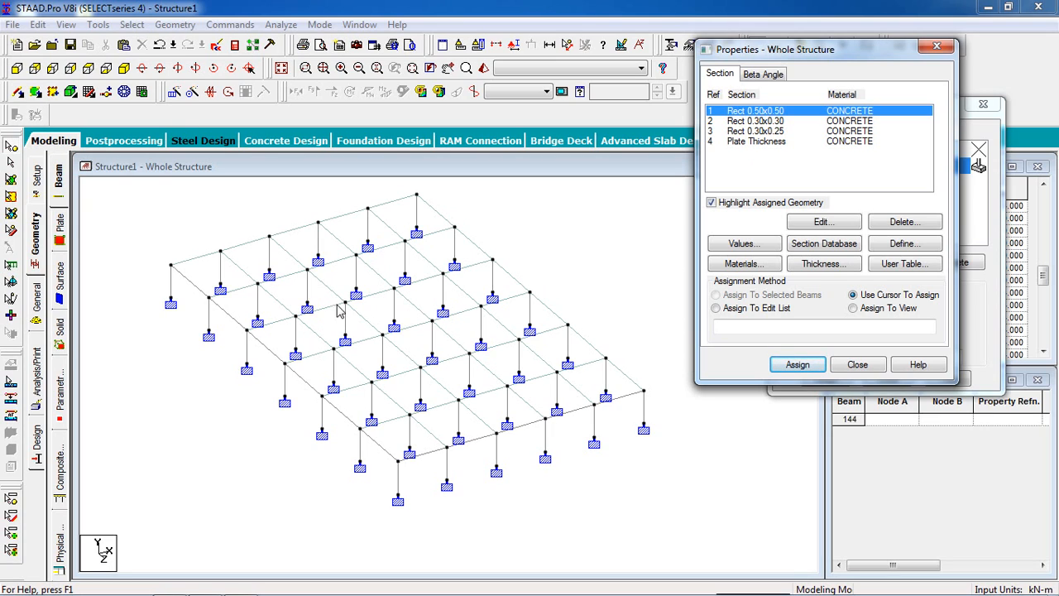
left_click(136, 25)
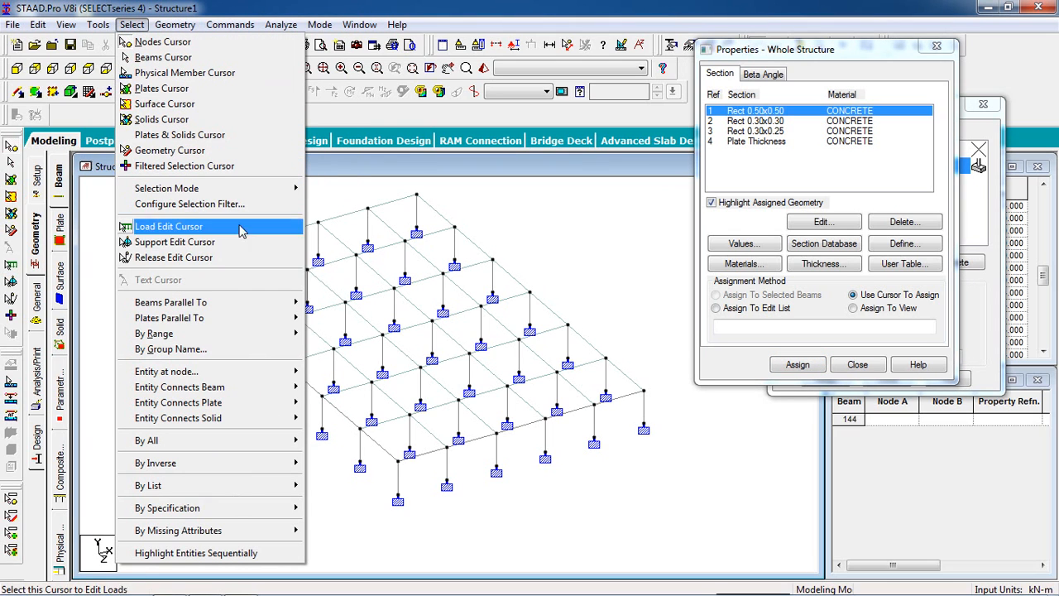
mouse_move(296, 305)
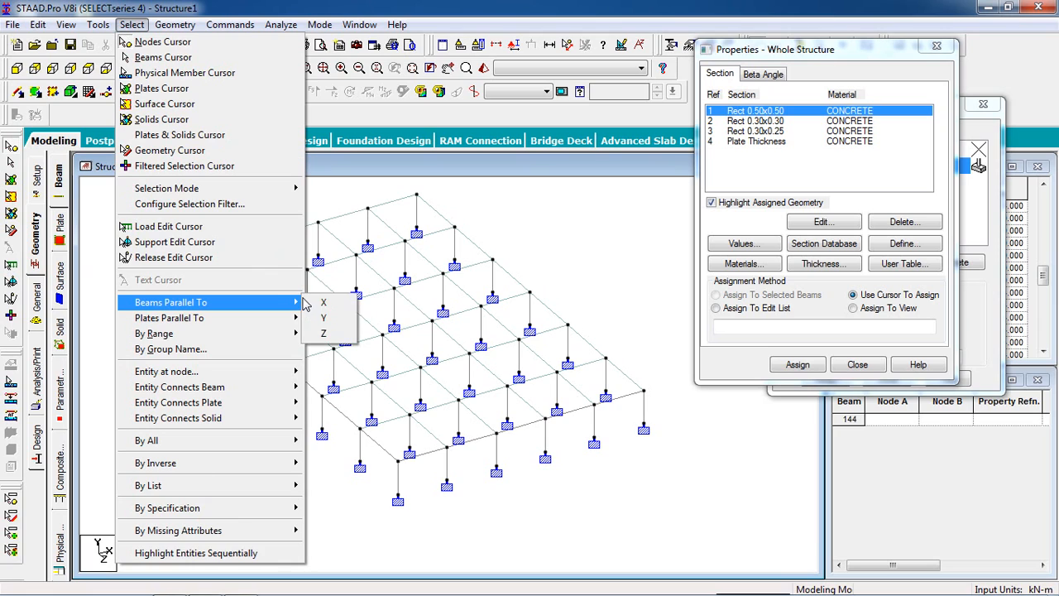
left_click(323, 319)
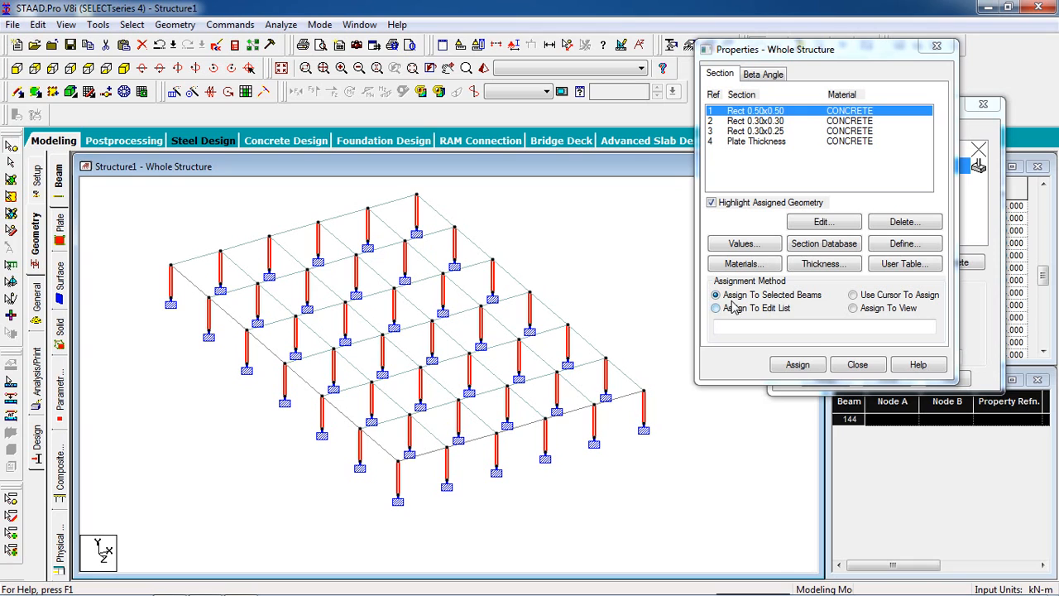
left_click(797, 365)
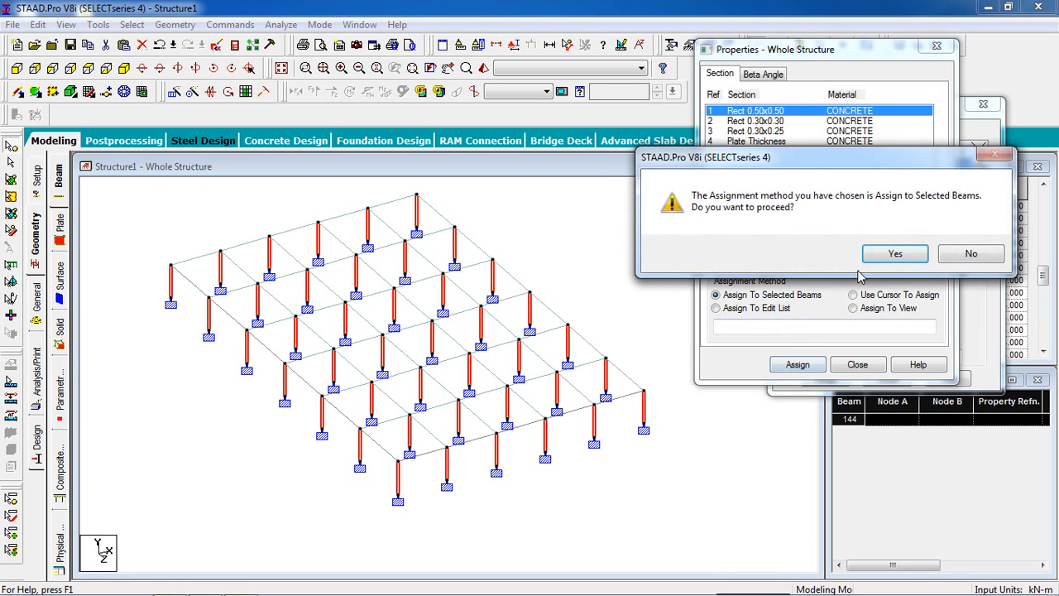
left_click(851, 251)
Step: Assign the Rect 0.30x0.30 section to all floor beams by selecting the beams parallel to X and Z
left_click(814, 124)
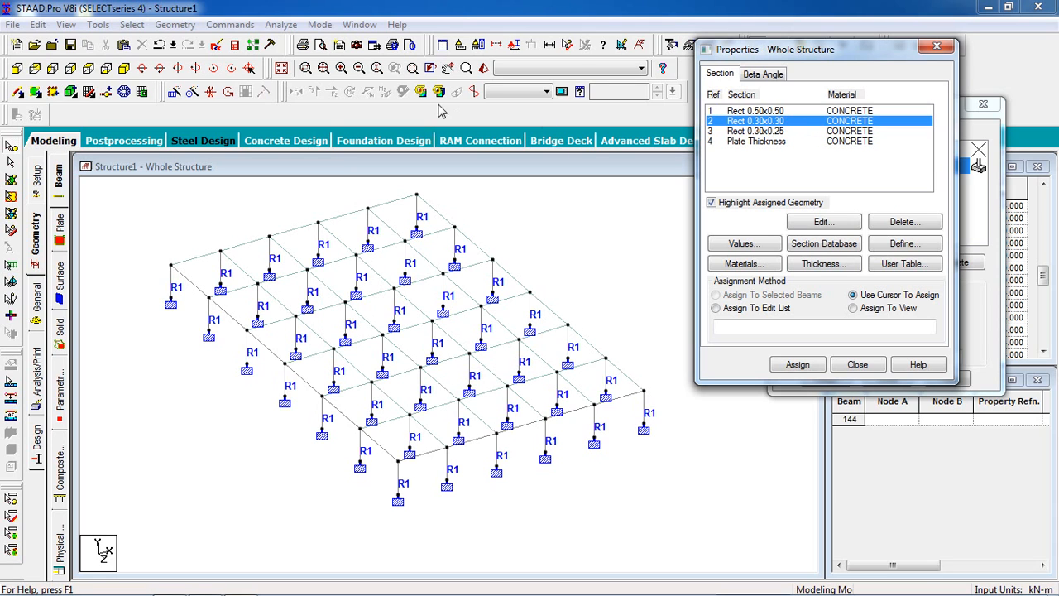
left_click(174, 25)
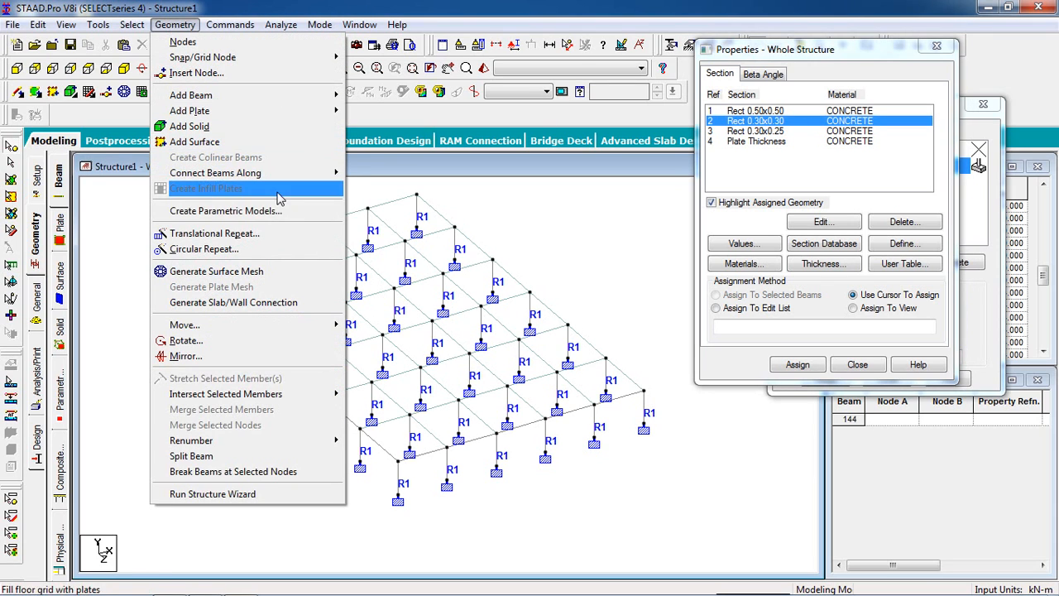
mouse_move(132, 25)
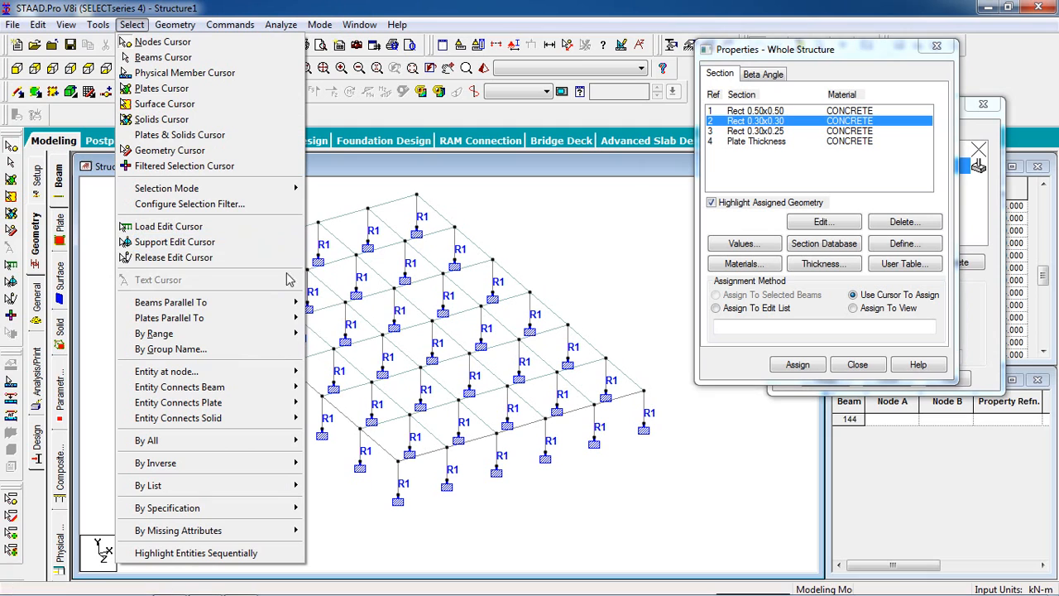
left_click(322, 304)
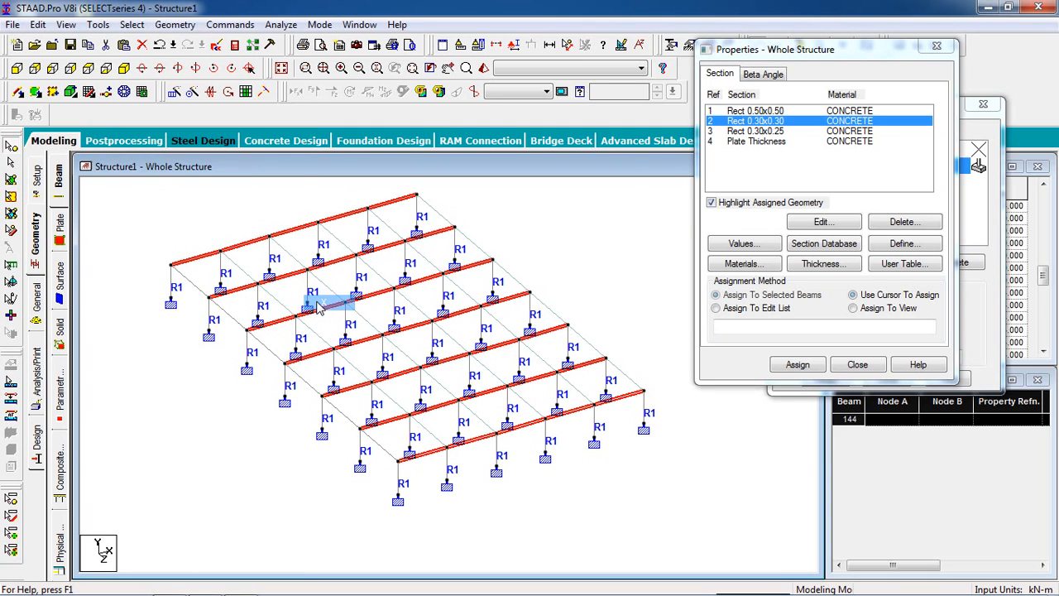
left_click(132, 25)
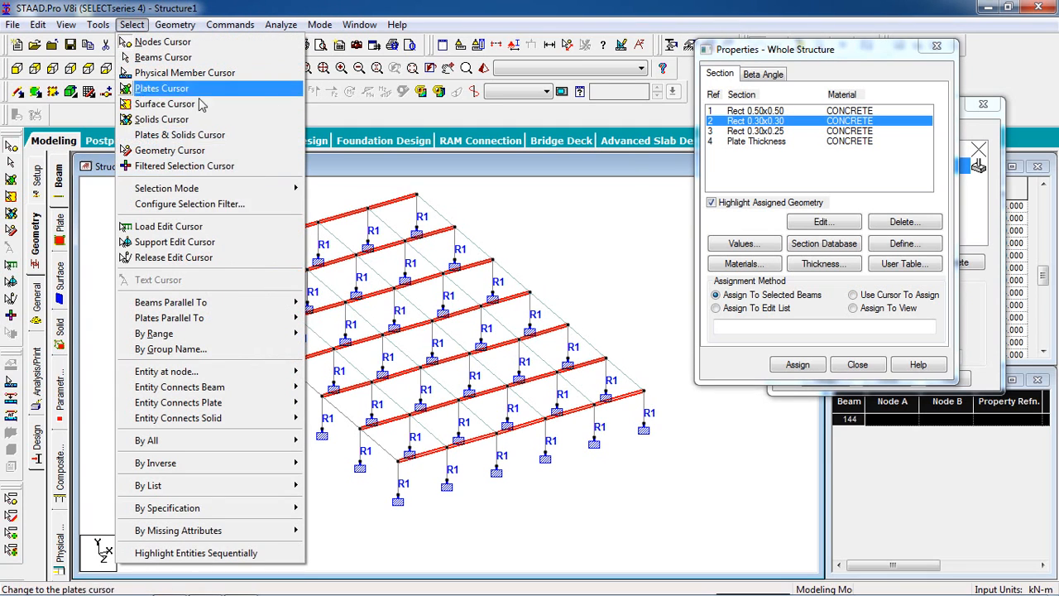
mouse_move(290, 303)
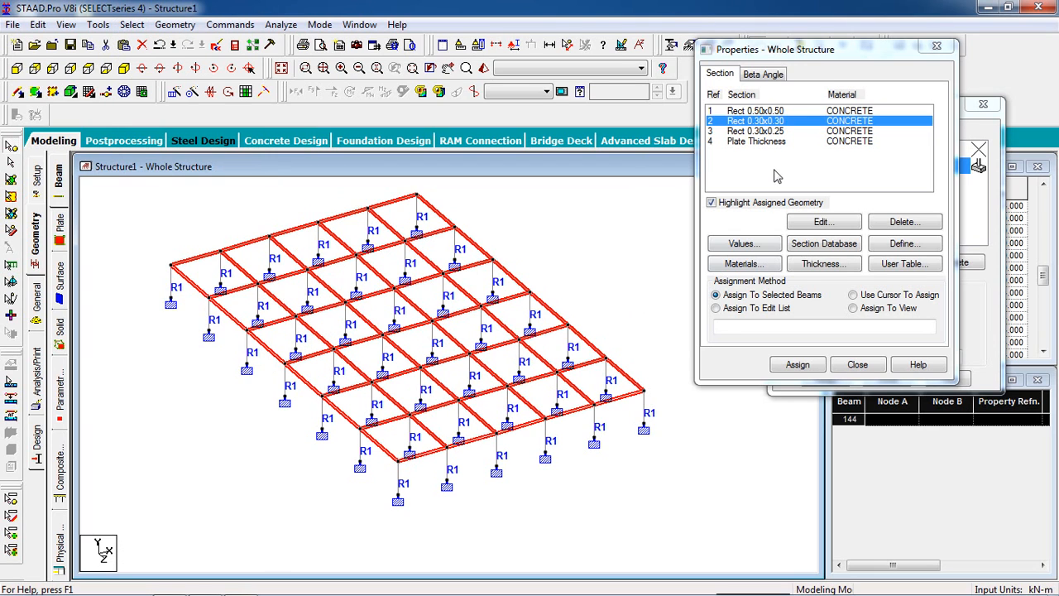
left_click(796, 365)
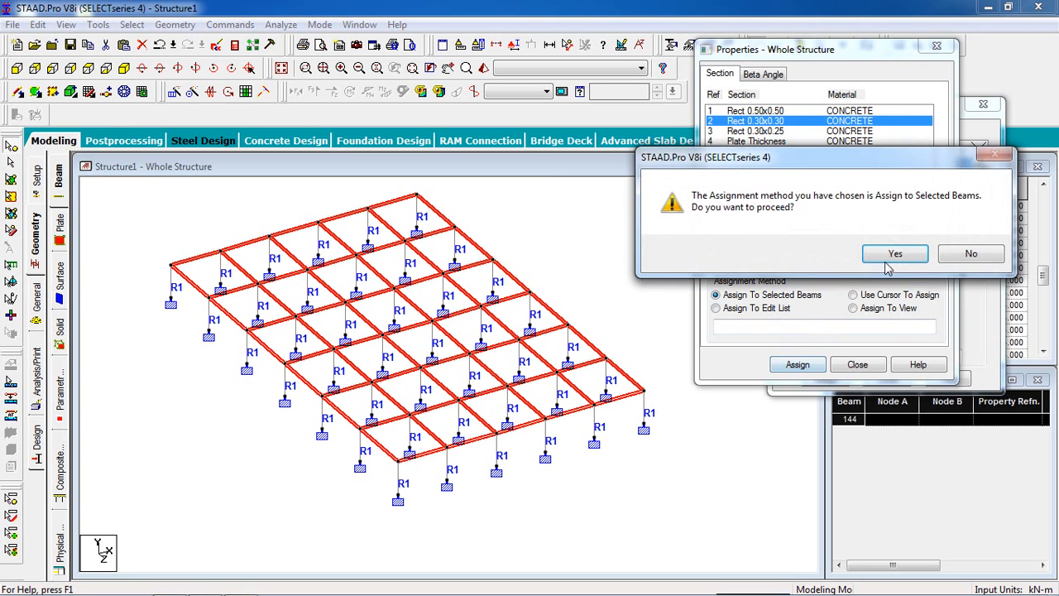
left_click(894, 254)
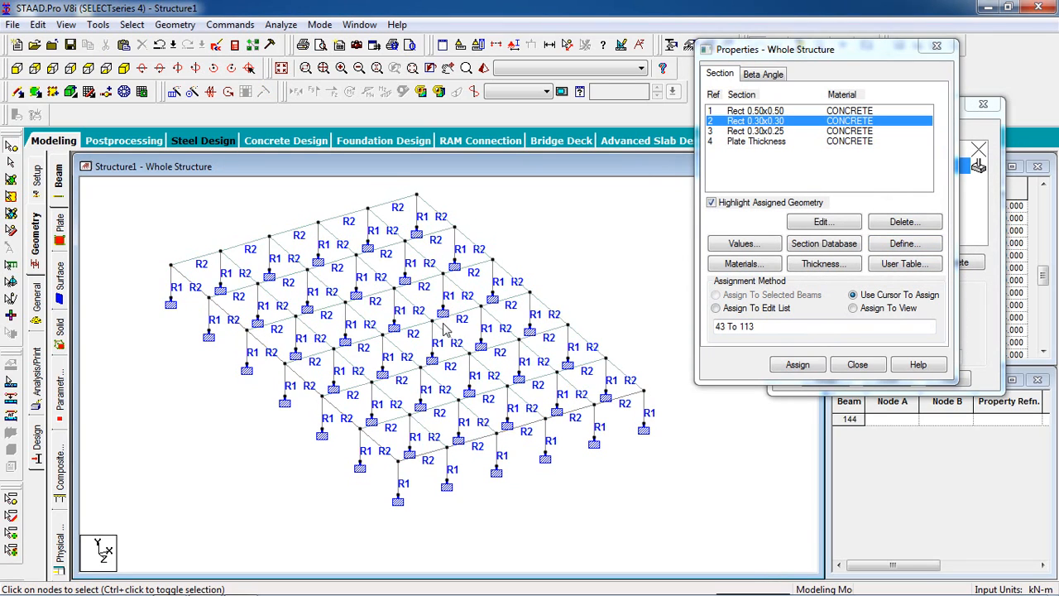
scroll(447, 325, "up", 1)
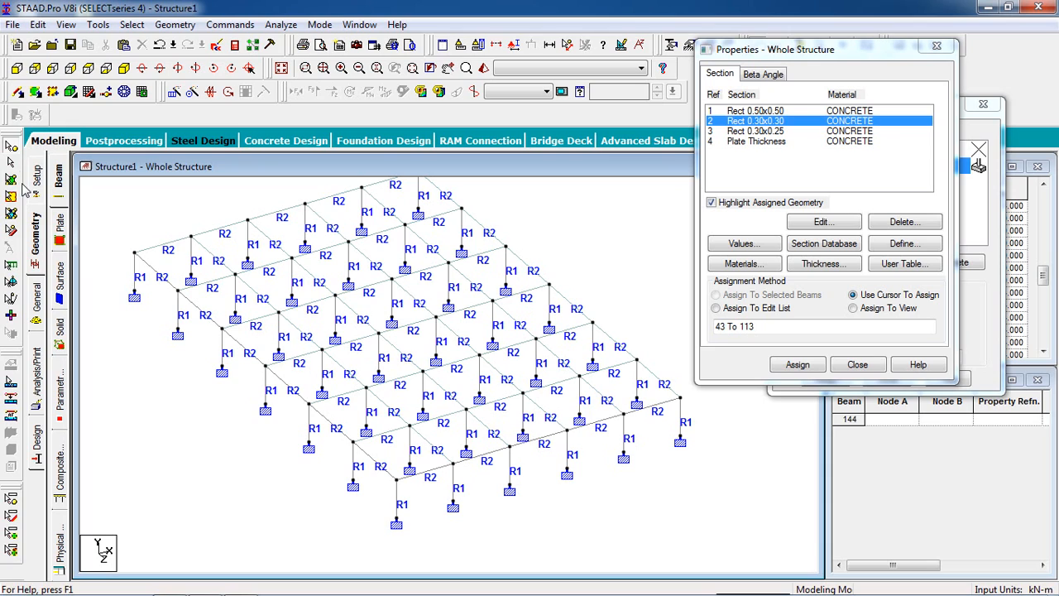
left_click(17, 66)
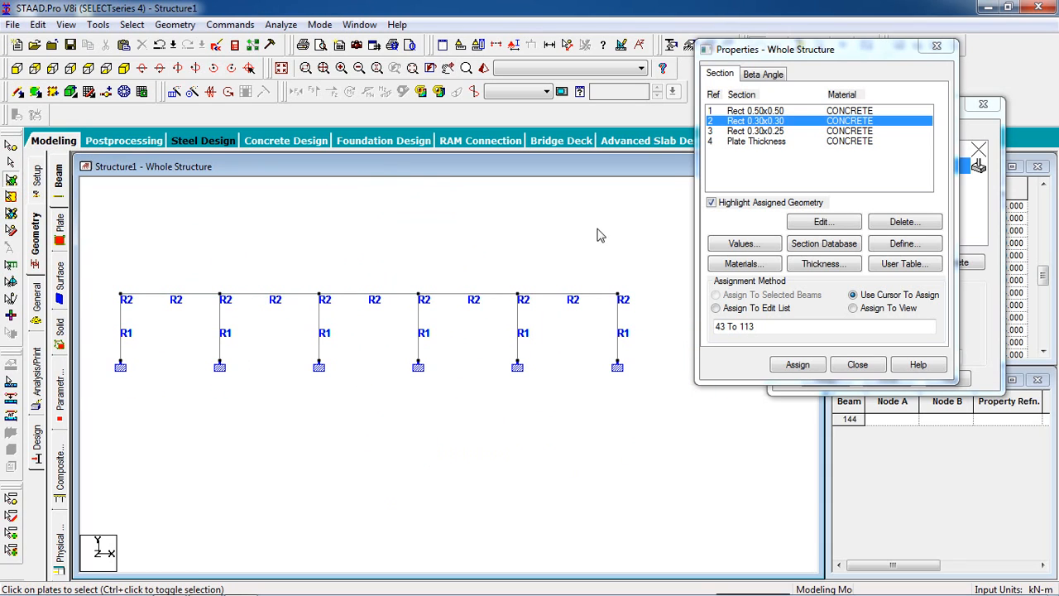
left_click_drag(365, 300, 103, 306)
left_click(124, 69)
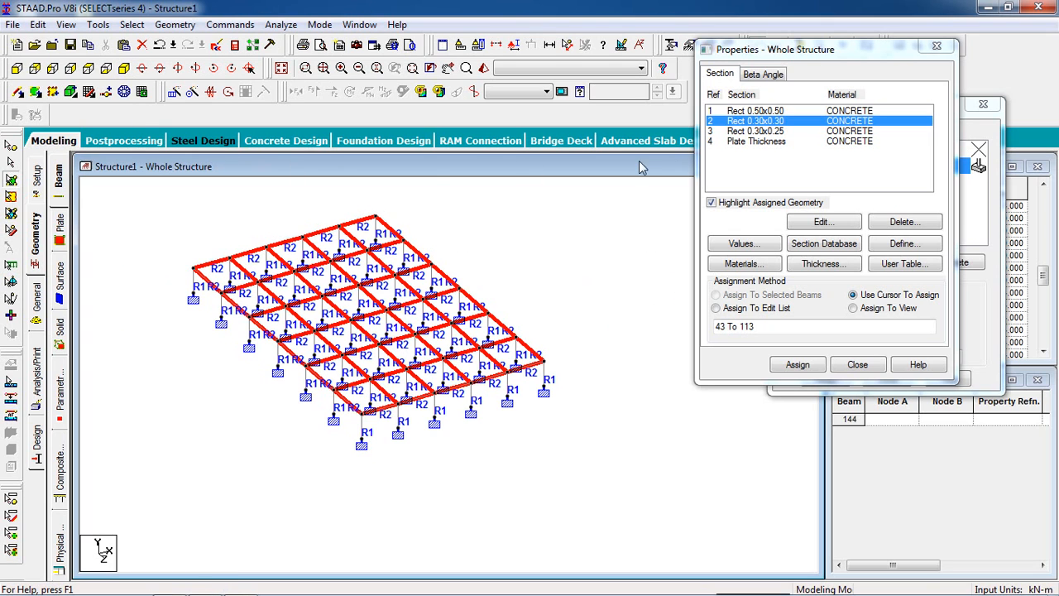
Step: Assign the plate thickness property to all floor plates, selecting them in the front view
left_click(778, 142)
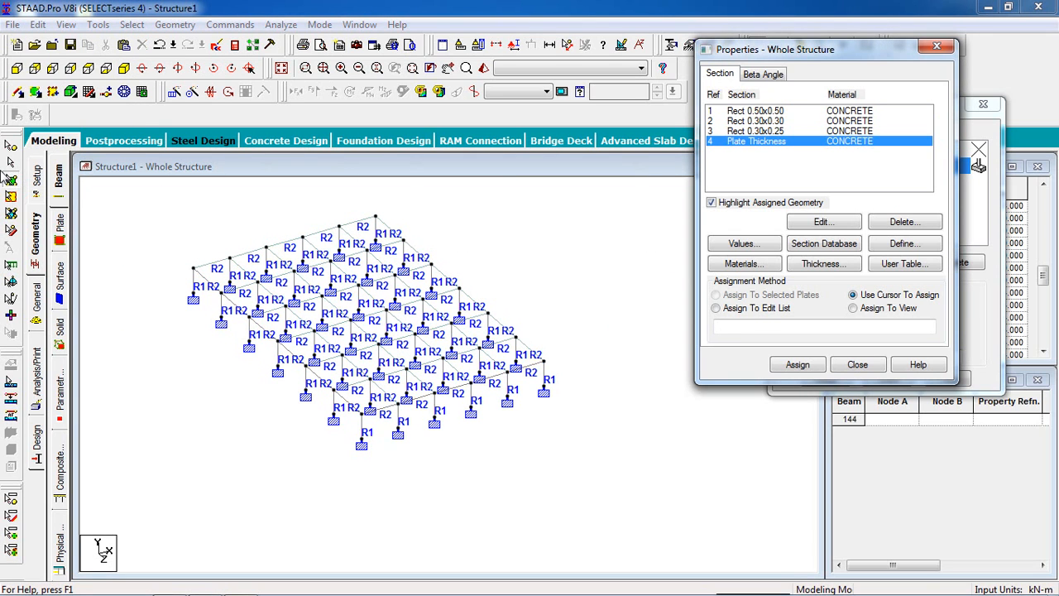
left_click(16, 68)
left_click_drag(625, 251, 142, 313)
left_click(125, 68)
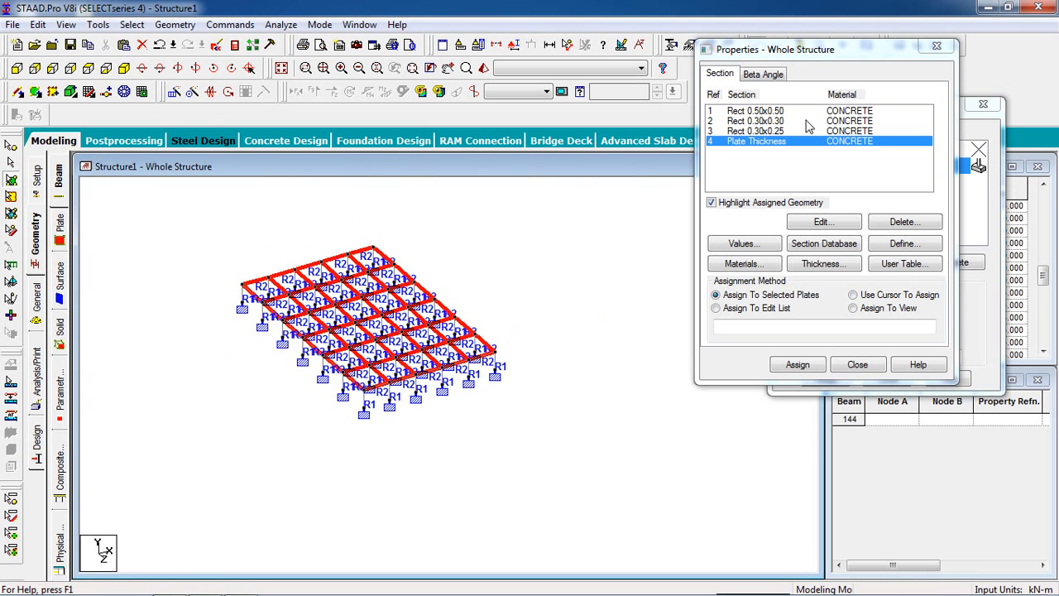
left_click(799, 368)
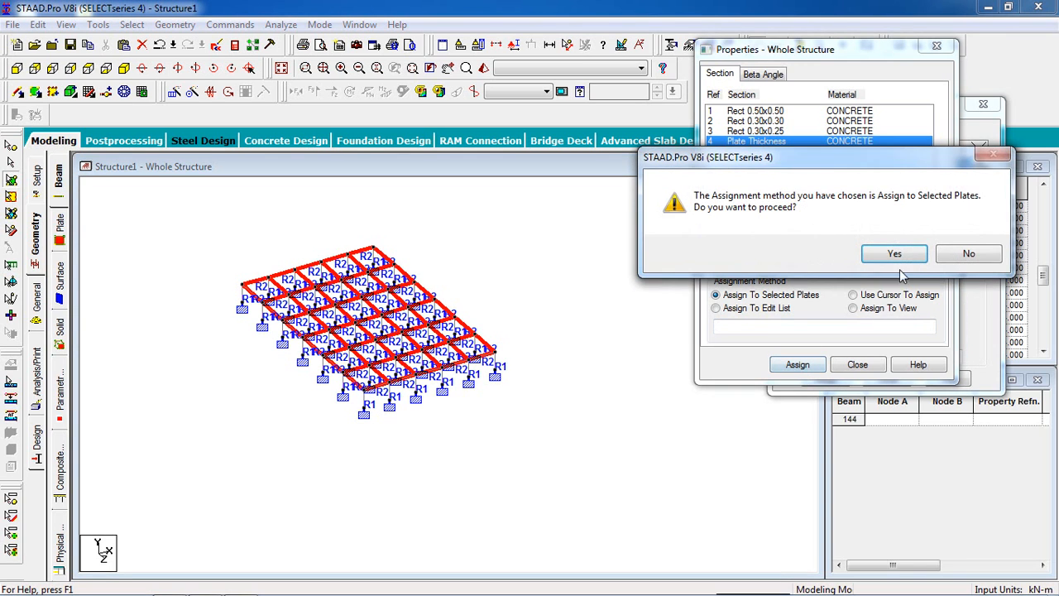
left_click(895, 254)
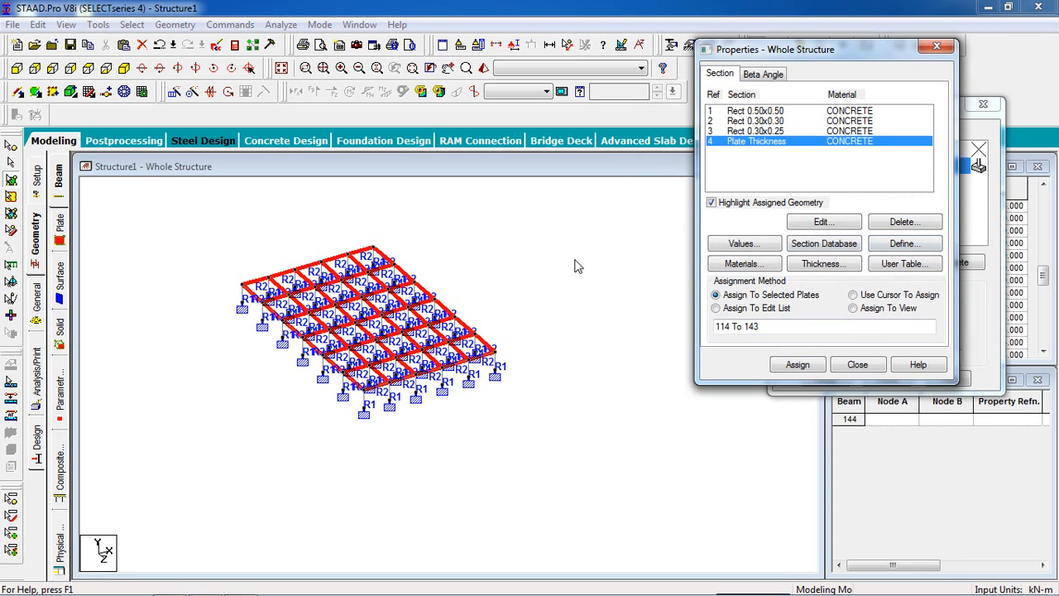
Step: Inspect the structure's sections and plates in the 3D rendered view from above and below, and close that view
scroll(544, 263, "up", 3)
middle_click_drag(545, 242, 586, 280)
left_click(484, 67)
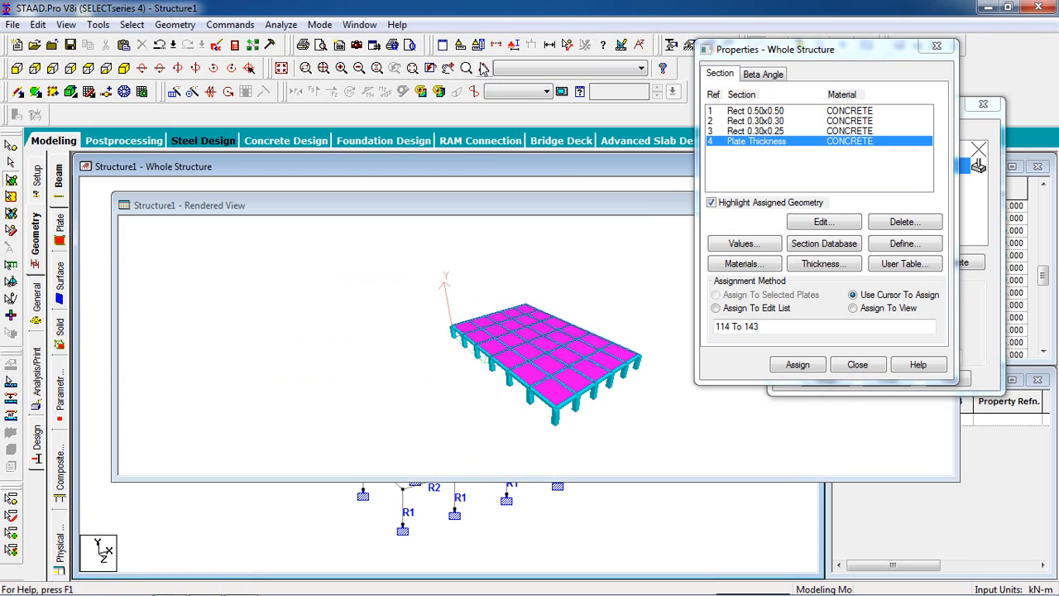
left_click_drag(544, 279, 622, 340)
left_click_drag(626, 201, 265, 187)
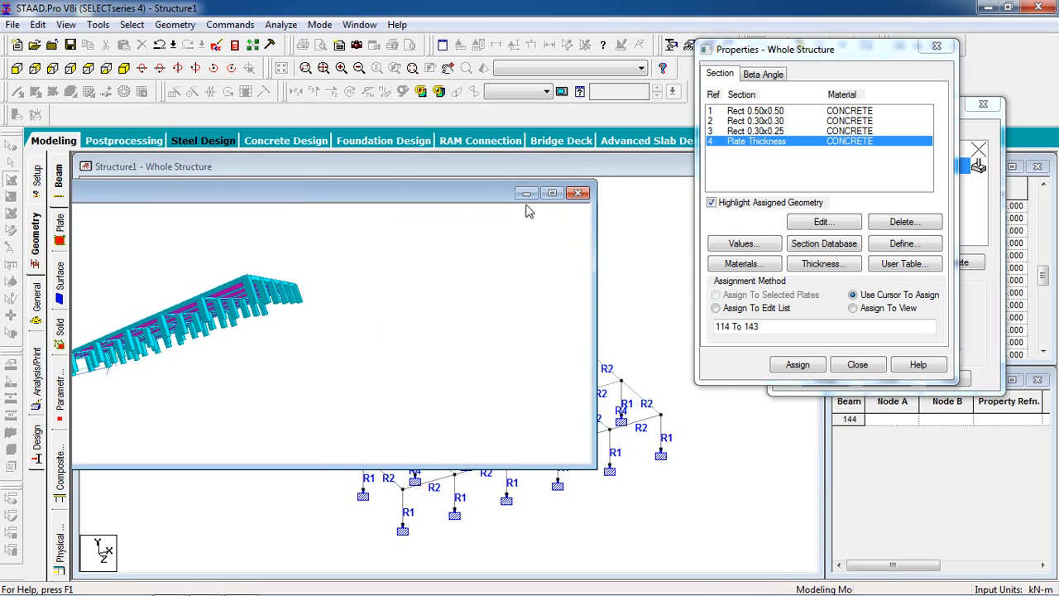
left_click(579, 195)
left_click_drag(531, 264, 495, 303)
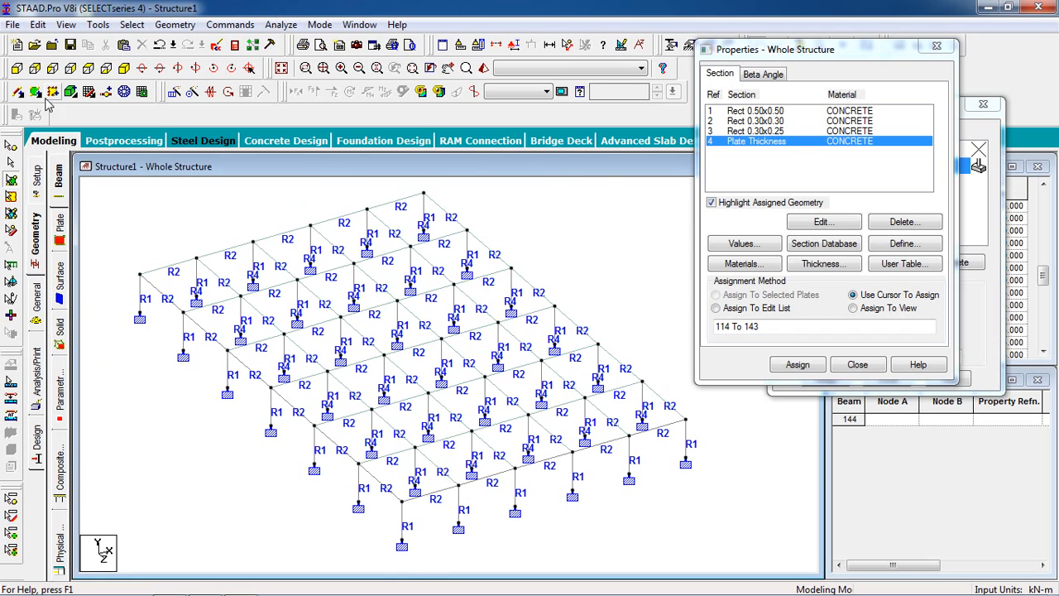
Step: Select all floor-level beams and plates with the geometry cursor in the front view, and return to the isometric view
left_click(34, 68)
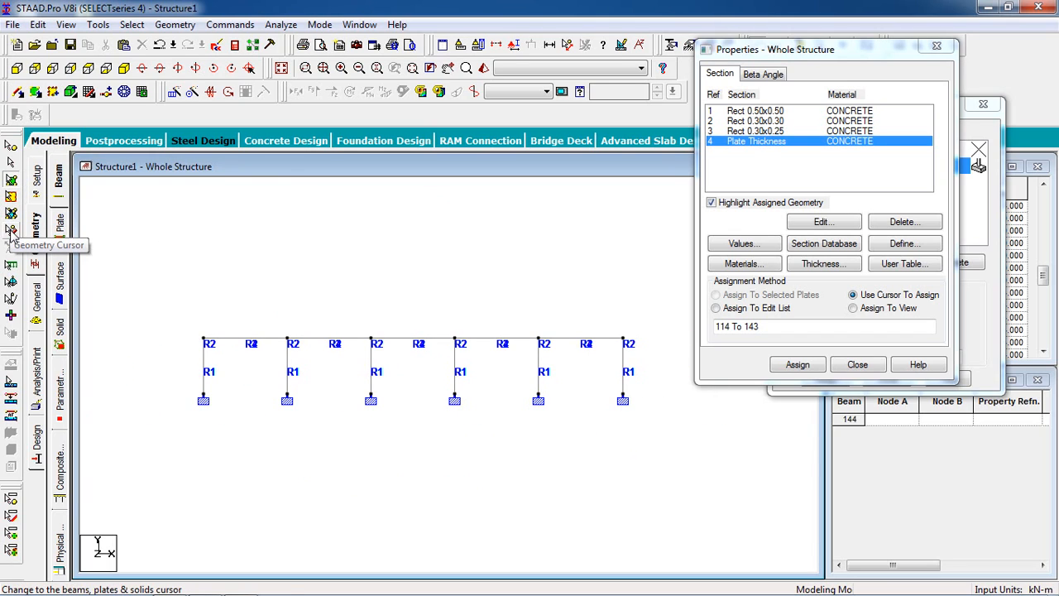
left_click(10, 232)
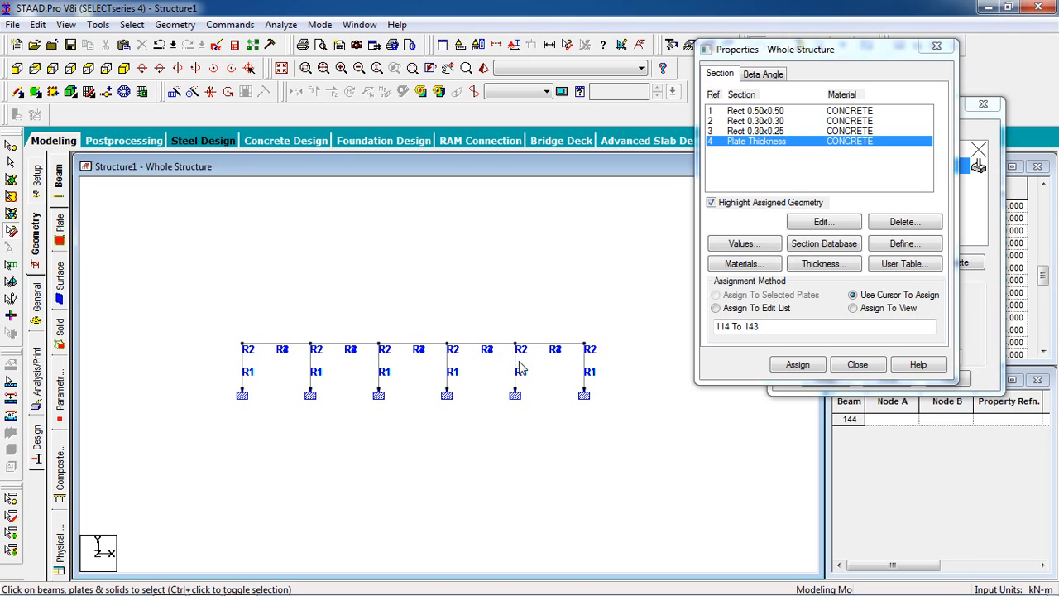
left_click_drag(610, 303, 173, 355)
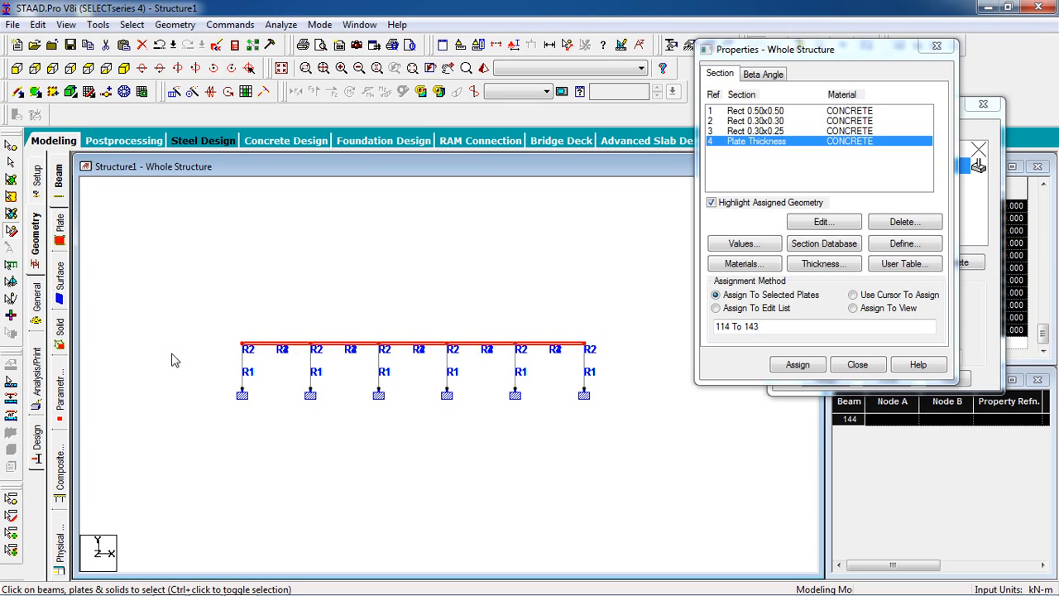
scroll(172, 355, "up", 4)
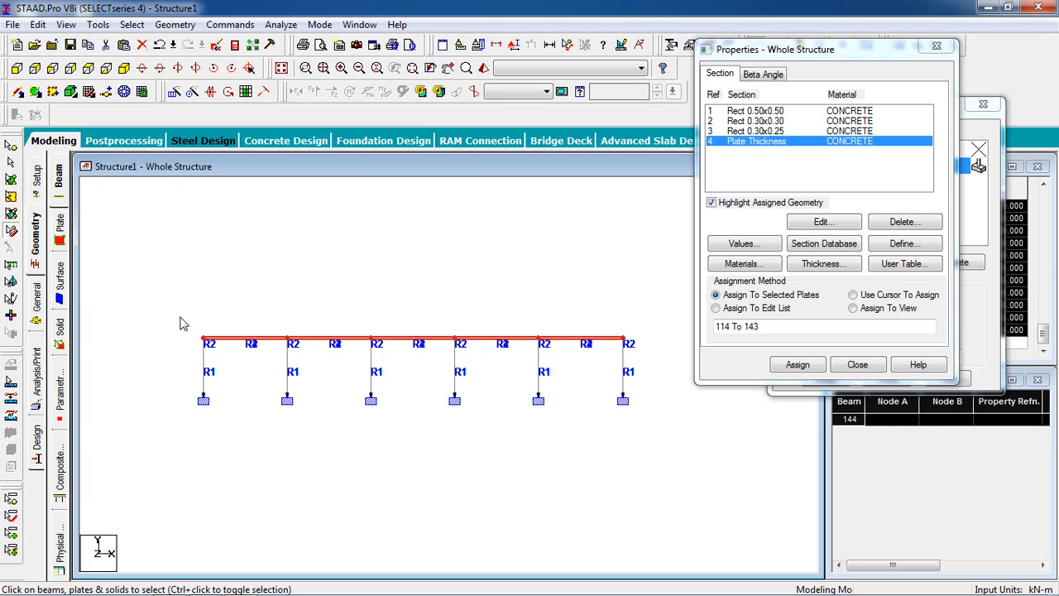
left_click(125, 68)
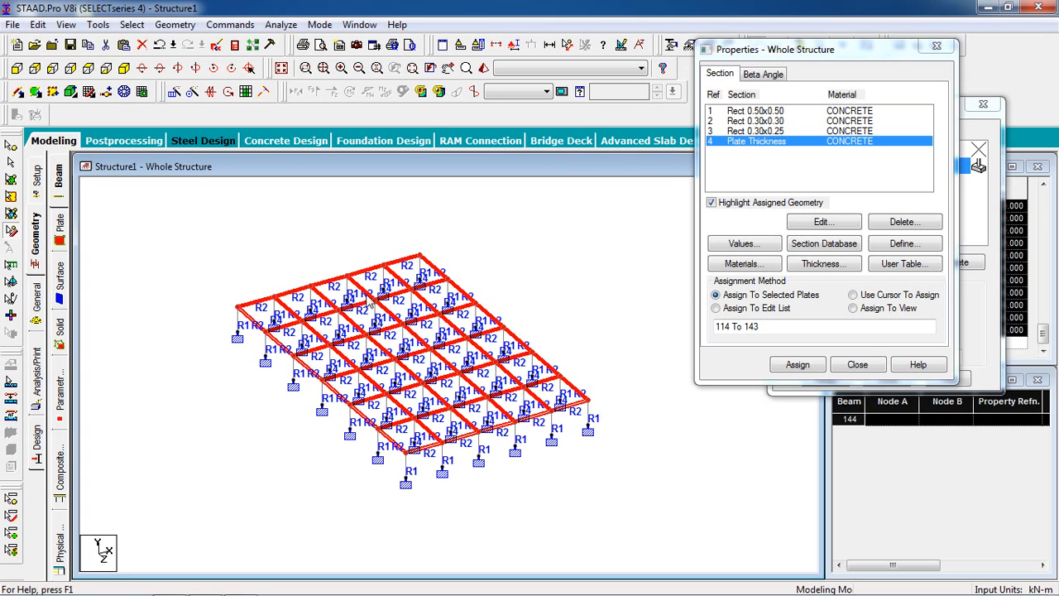
Step: Repeat the selected floor along Y with Translational Repeat, using 6 steps at 3 m spacing with the steps linked
left_click(174, 91)
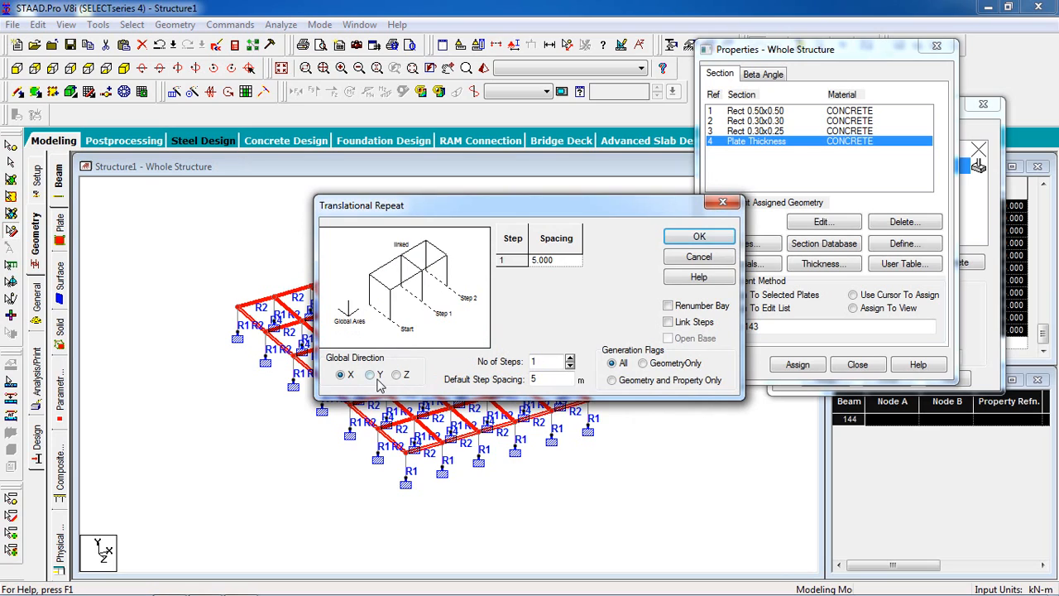
double_click(538, 362)
type("6")
key("Tab")
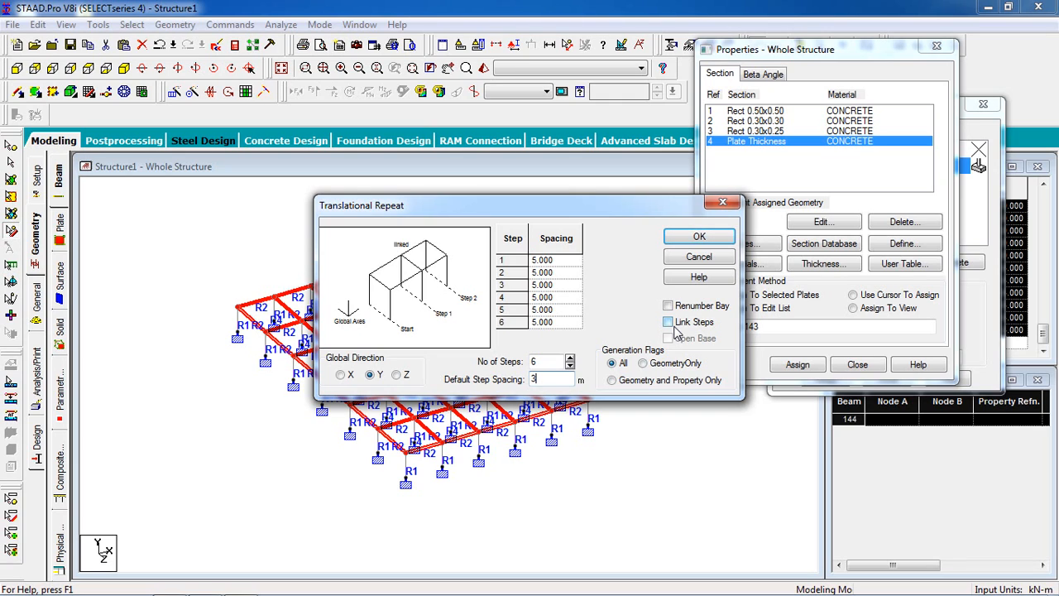
left_click(669, 323)
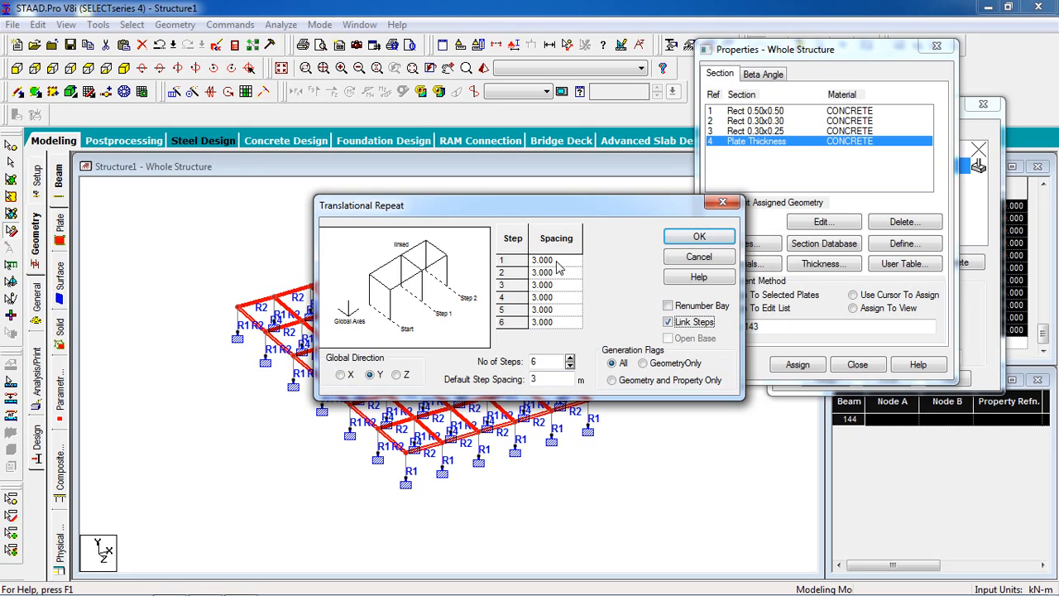
left_click(672, 238)
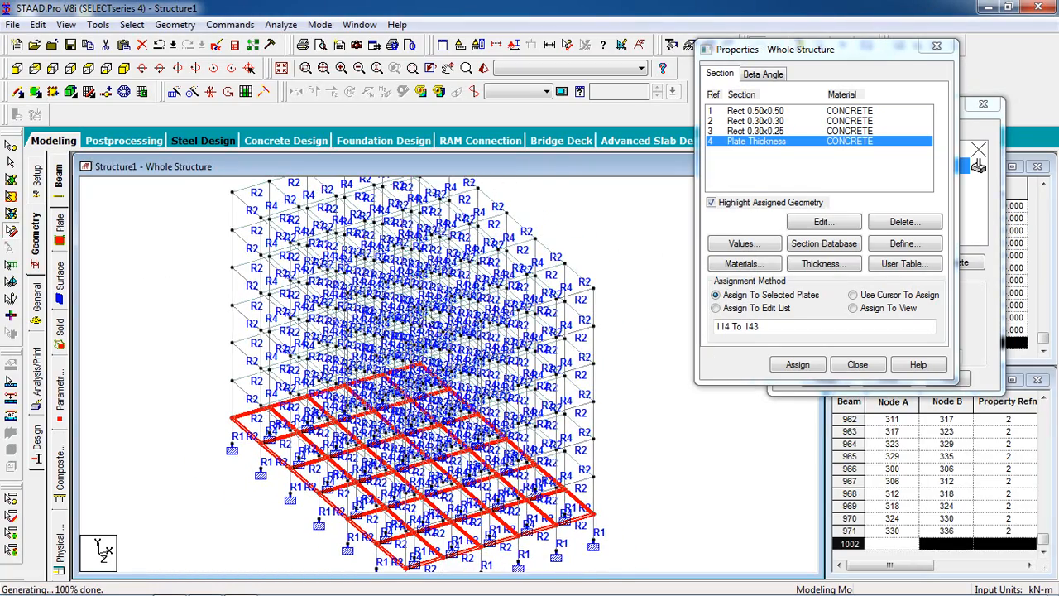
Step: Inspect the multi-storey structure in the 3D rendered view with nothing selected, and close that view
left_click(484, 68)
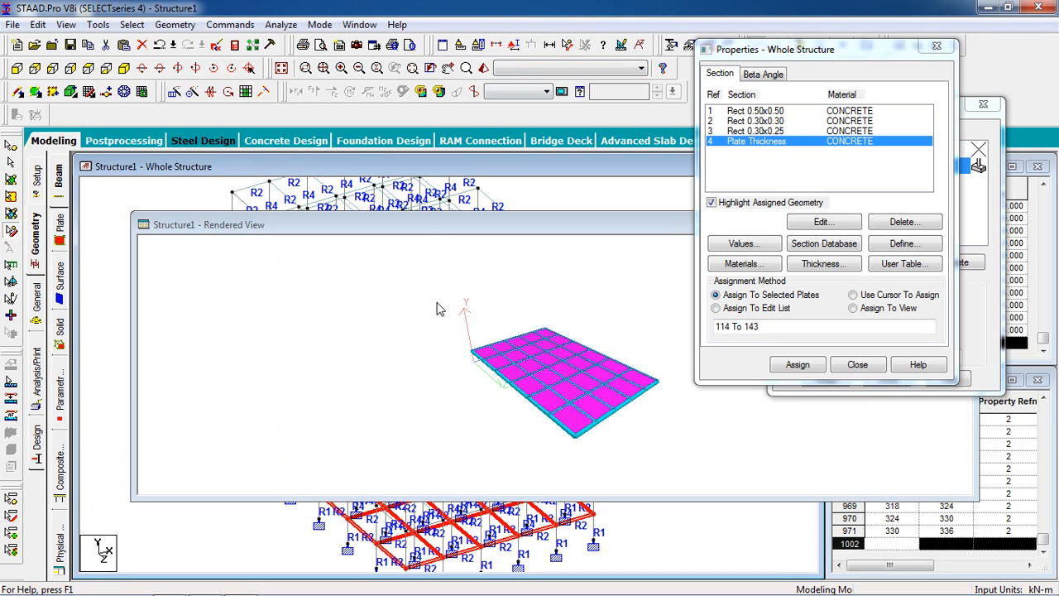
left_click(534, 206)
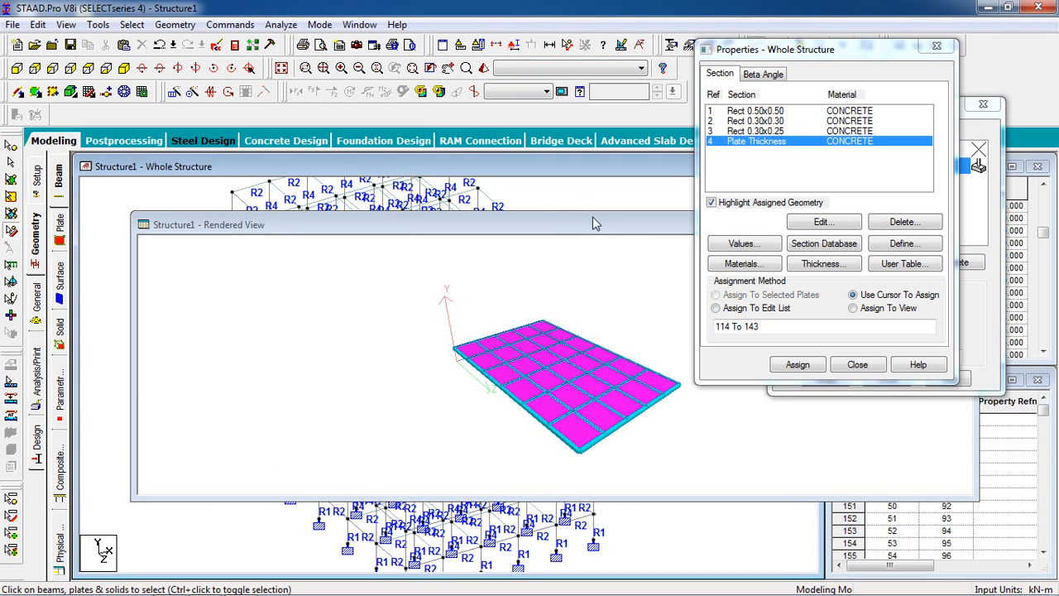
left_click_drag(482, 216, 482, 217)
left_click_drag(552, 229, 73, 311)
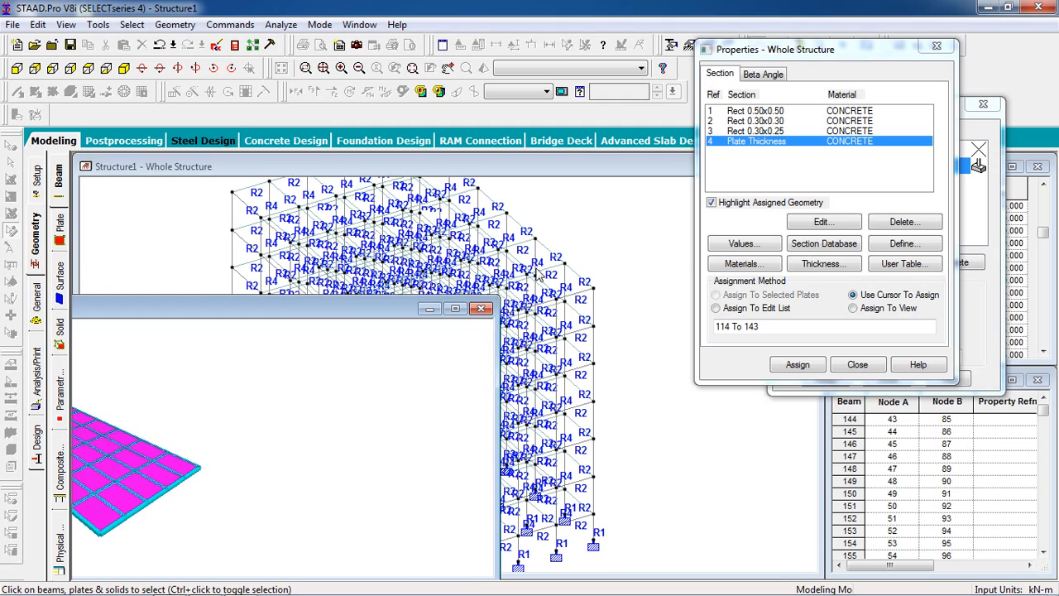
left_click(482, 310)
left_click(484, 68)
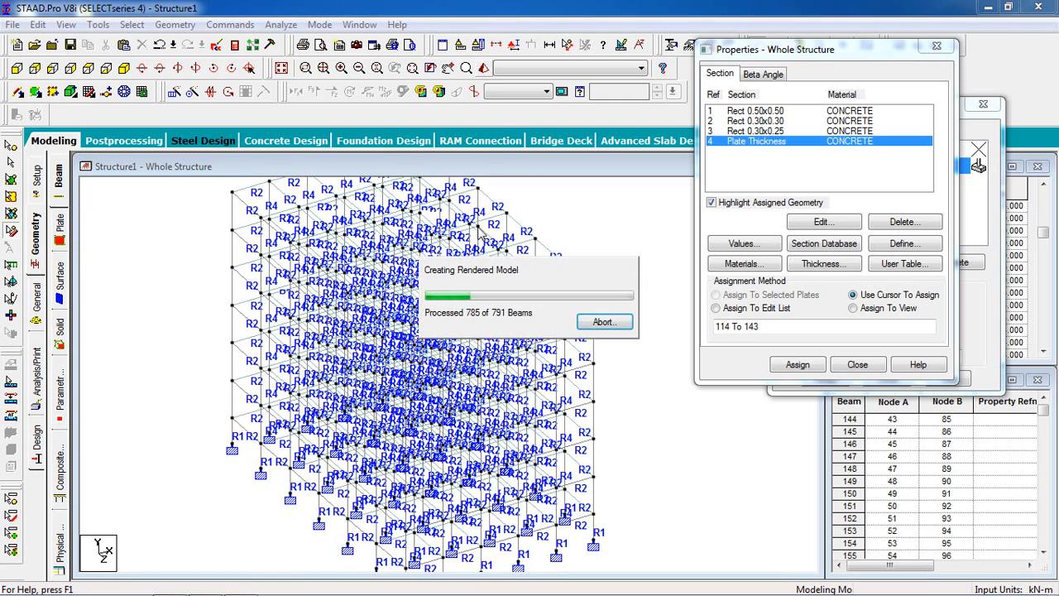
left_click_drag(476, 387, 381, 304)
left_click_drag(605, 295, 500, 289)
left_click(605, 299)
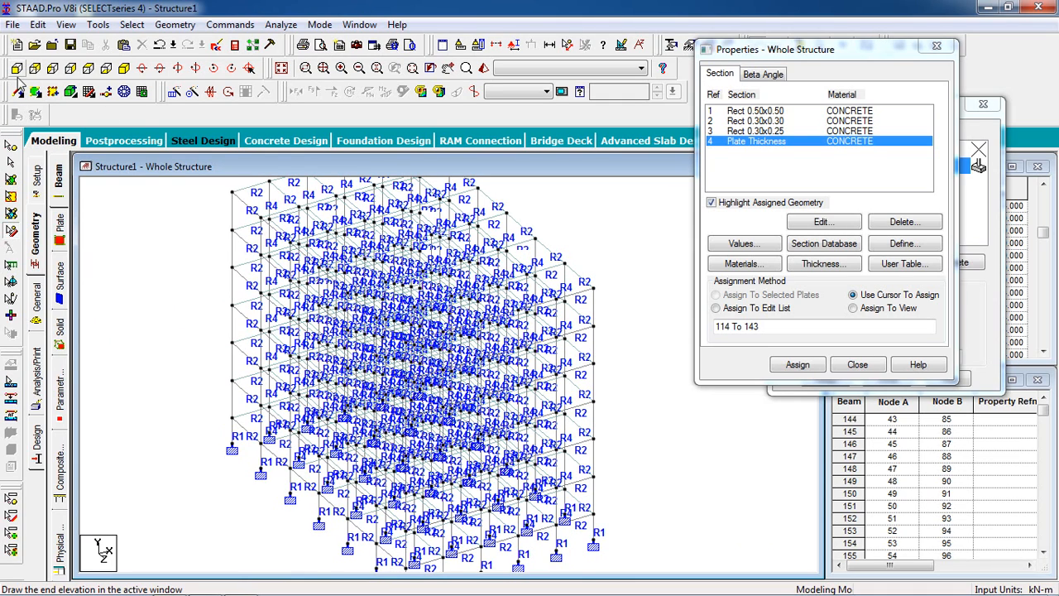
Step: Choose the Rect 0.50x0.50 section for assignment and select all beams parallel to Y
left_click(778, 111)
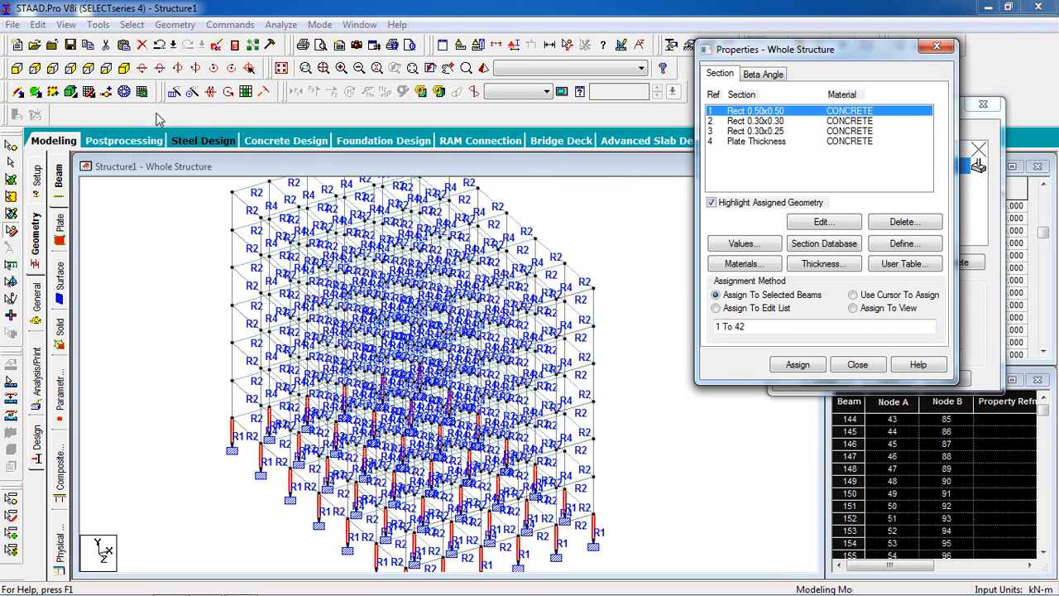
left_click(131, 25)
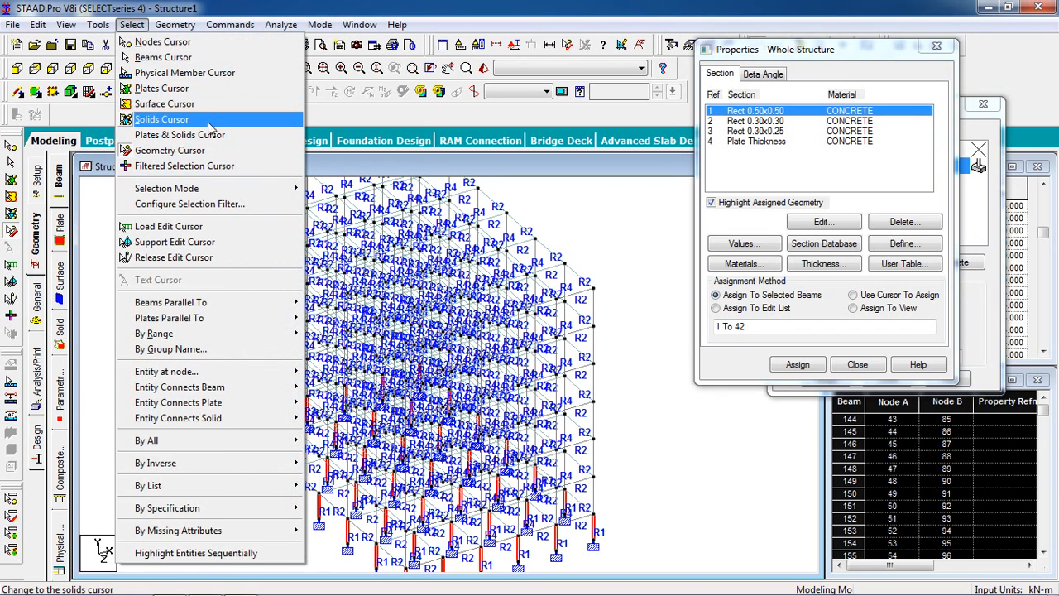
mouse_move(287, 306)
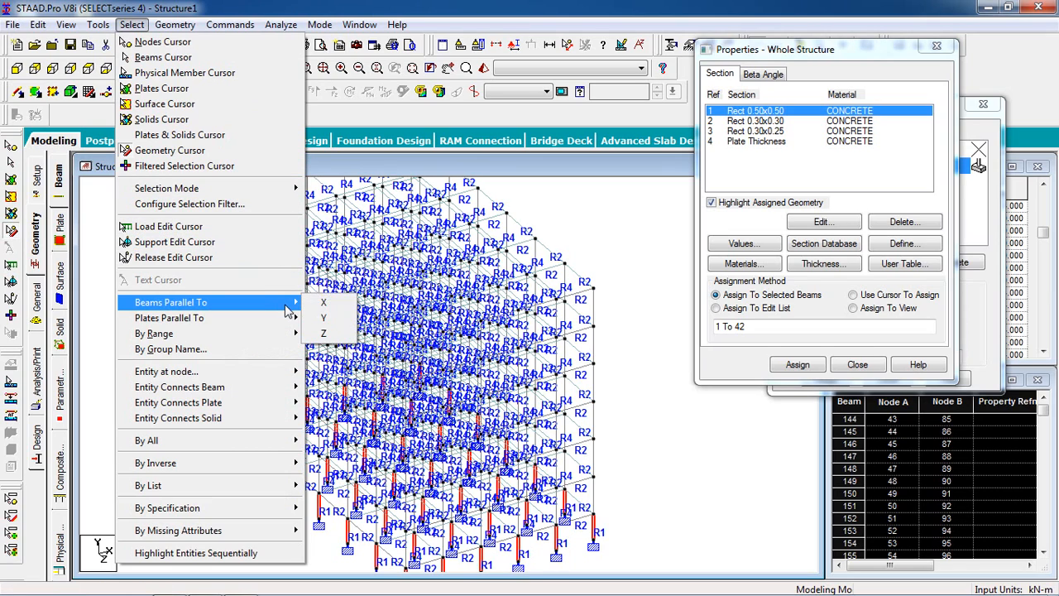
left_click(324, 318)
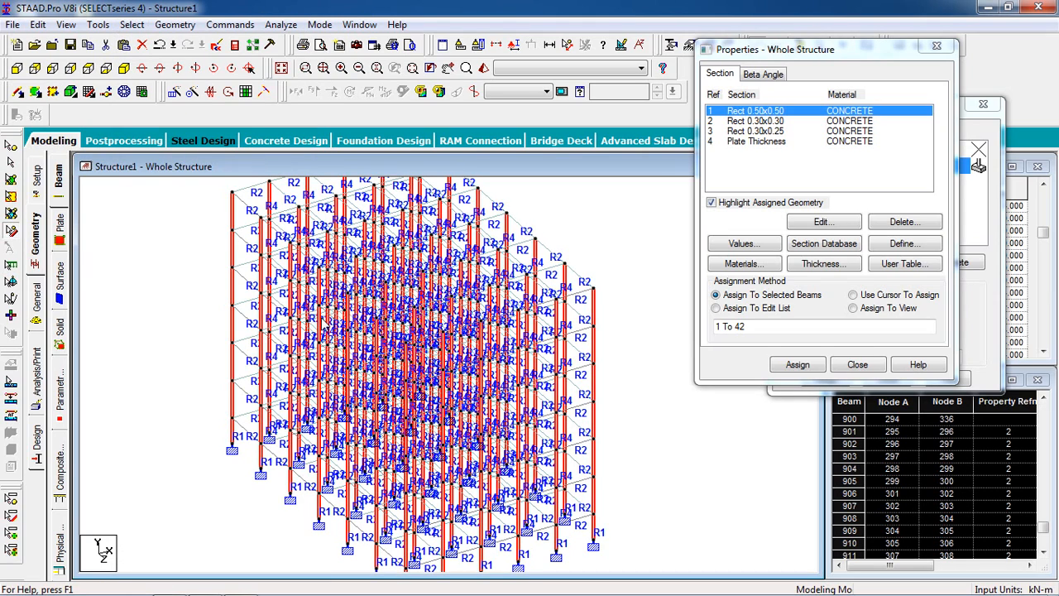
scroll(319, 319, "down", 1)
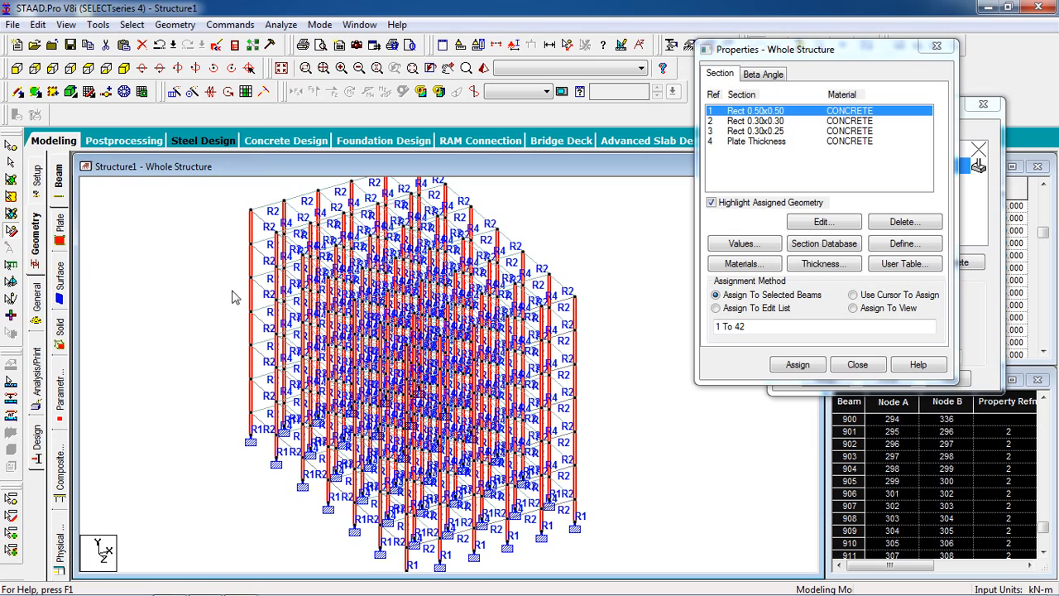
Step: Select only the columns of the six storeys above the base columns in the front view and assign them the Rect 0.50x0.50 section
left_click(17, 67)
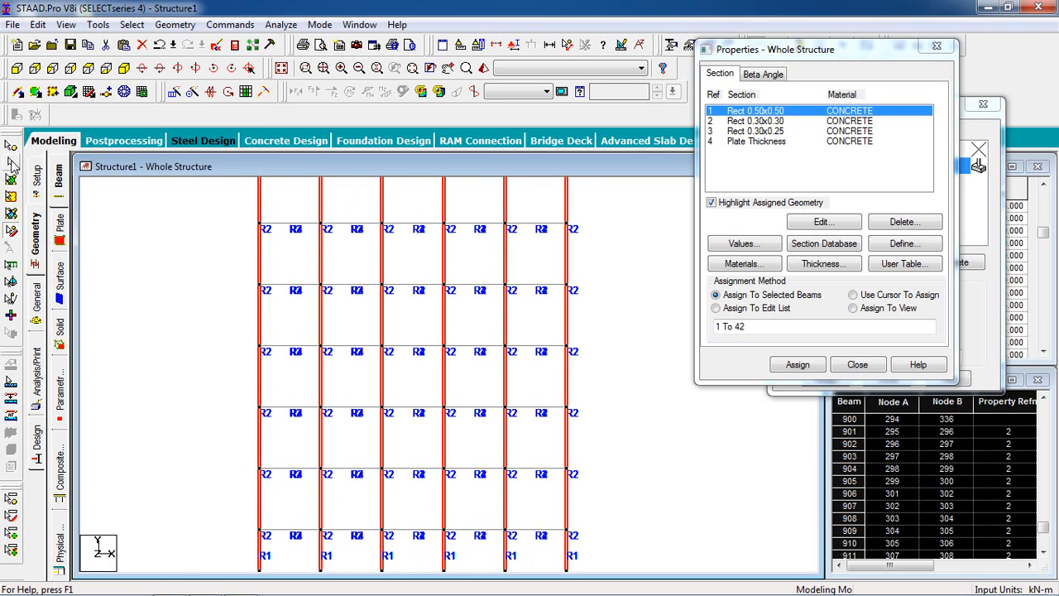
scroll(354, 192, "down", 2)
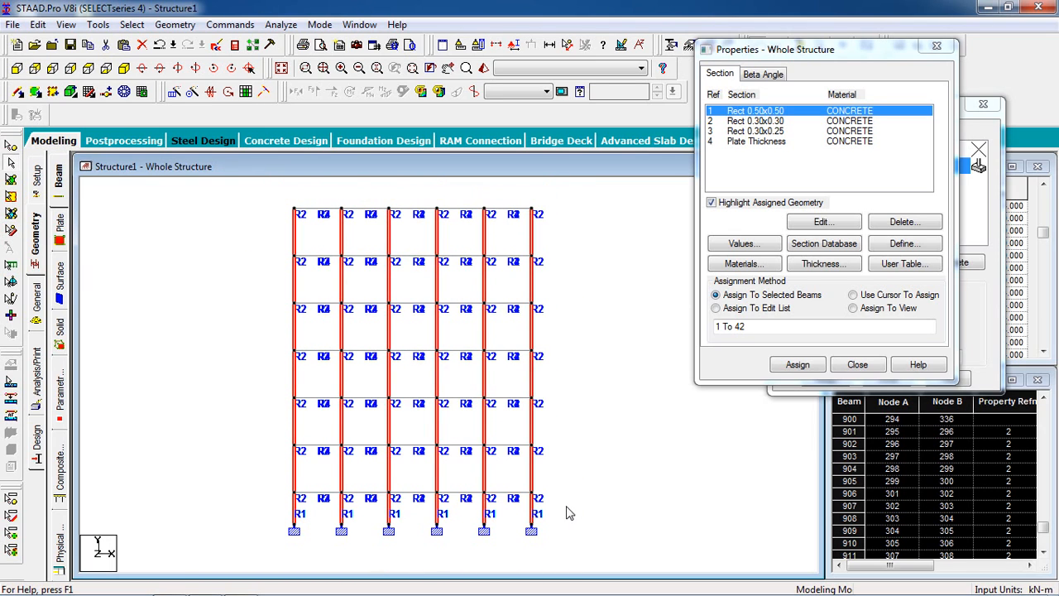
left_click_drag(447, 549, 216, 519)
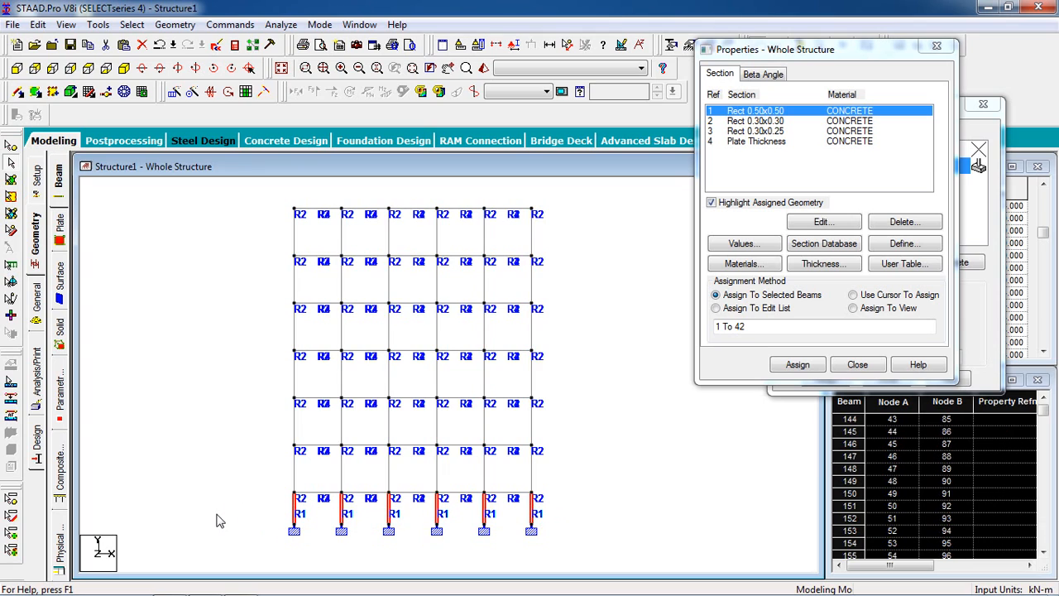
left_click(604, 245)
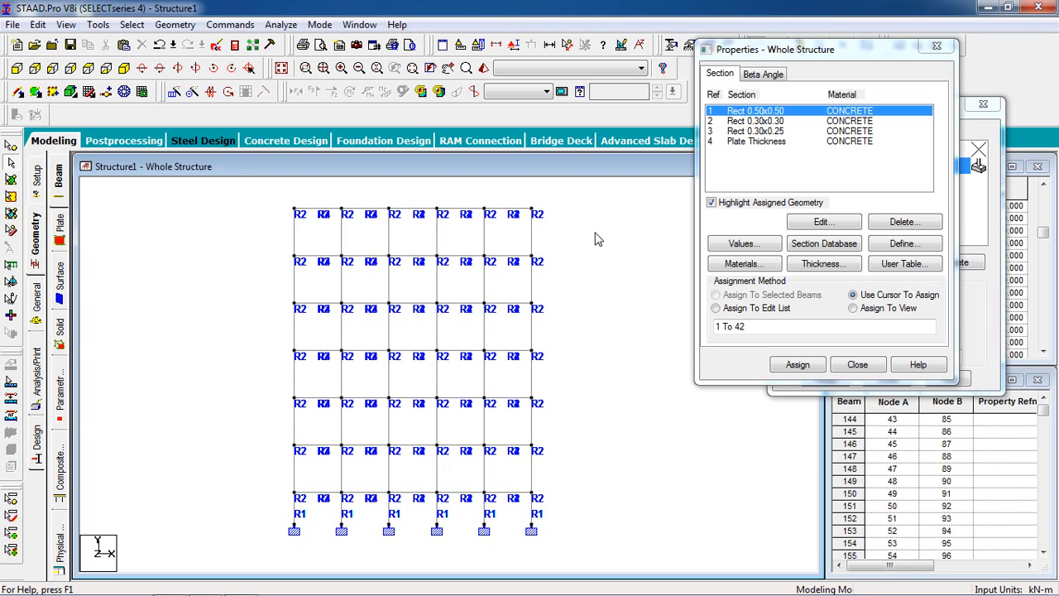
left_click_drag(170, 237, 579, 255)
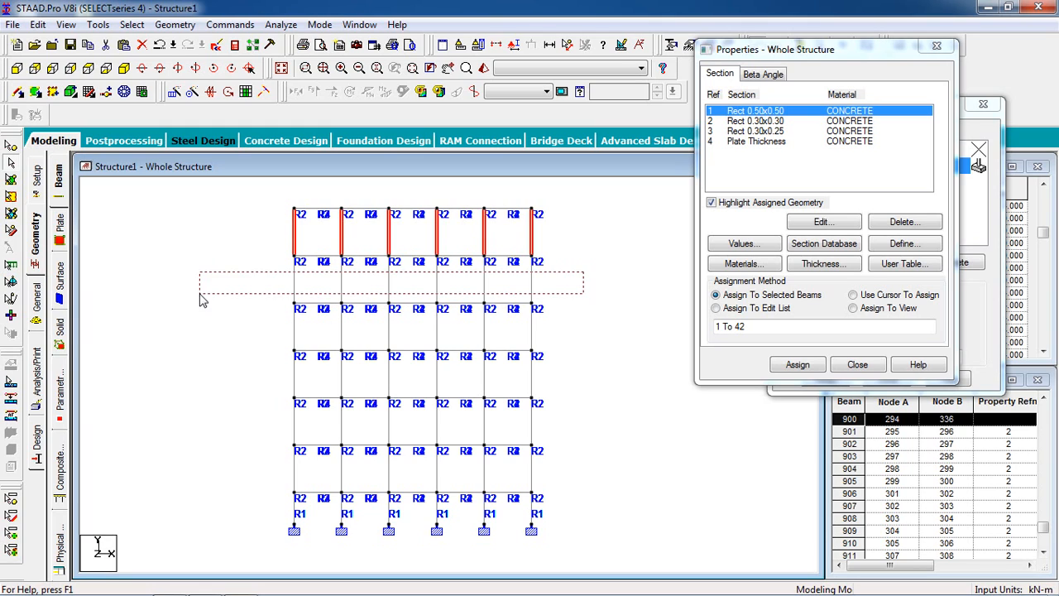
left_click_drag(200, 302, 201, 300, "ctrl")
left_click_drag(250, 350, 608, 370, "ctrl")
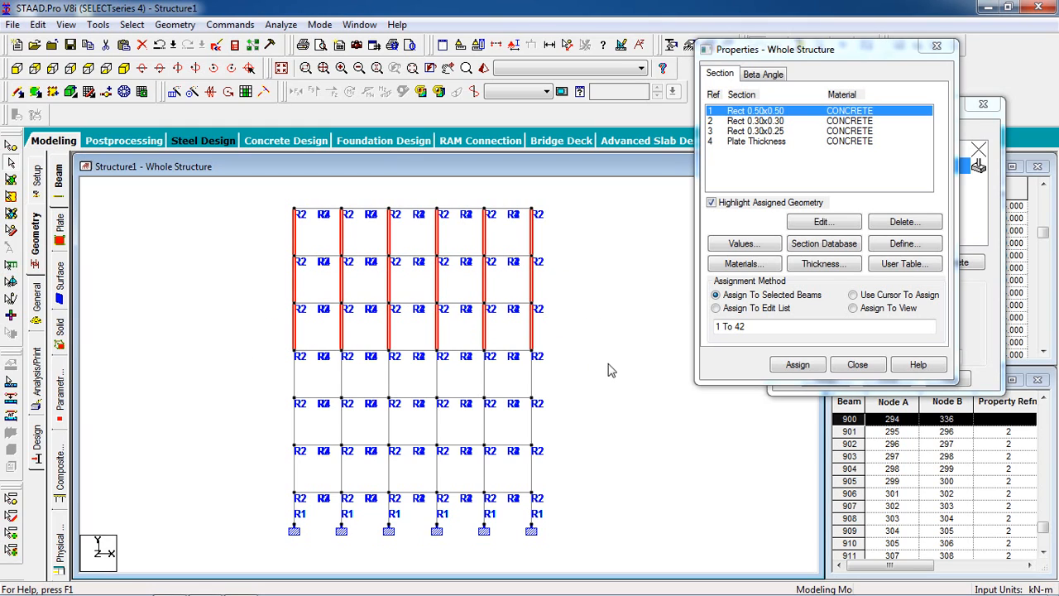
left_click_drag(459, 380, 241, 386, "ctrl")
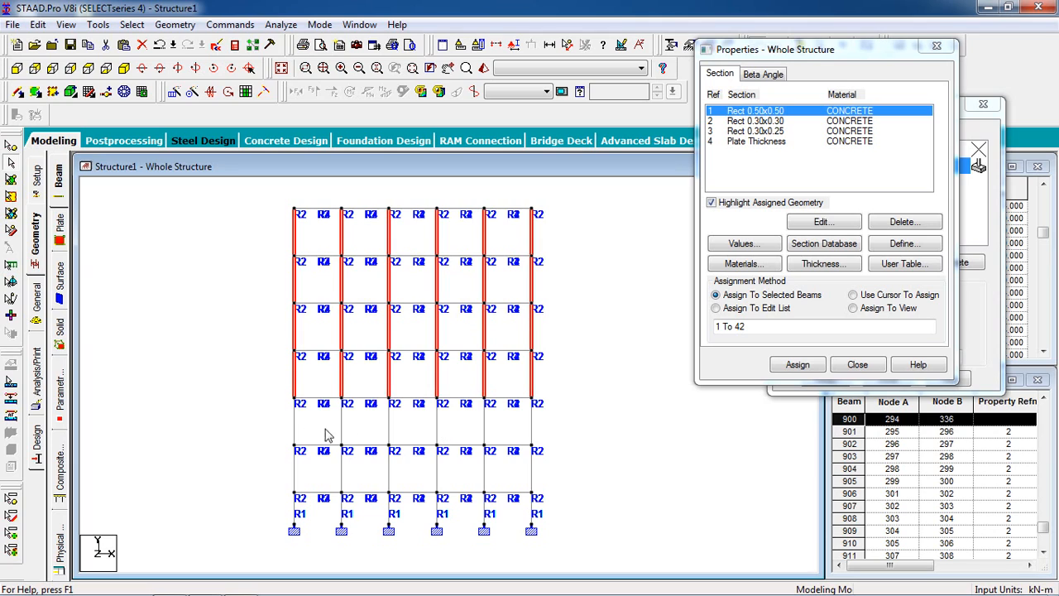
left_click_drag(253, 435, 590, 430, "ctrl")
left_click_drag(370, 473, 246, 486, "ctrl")
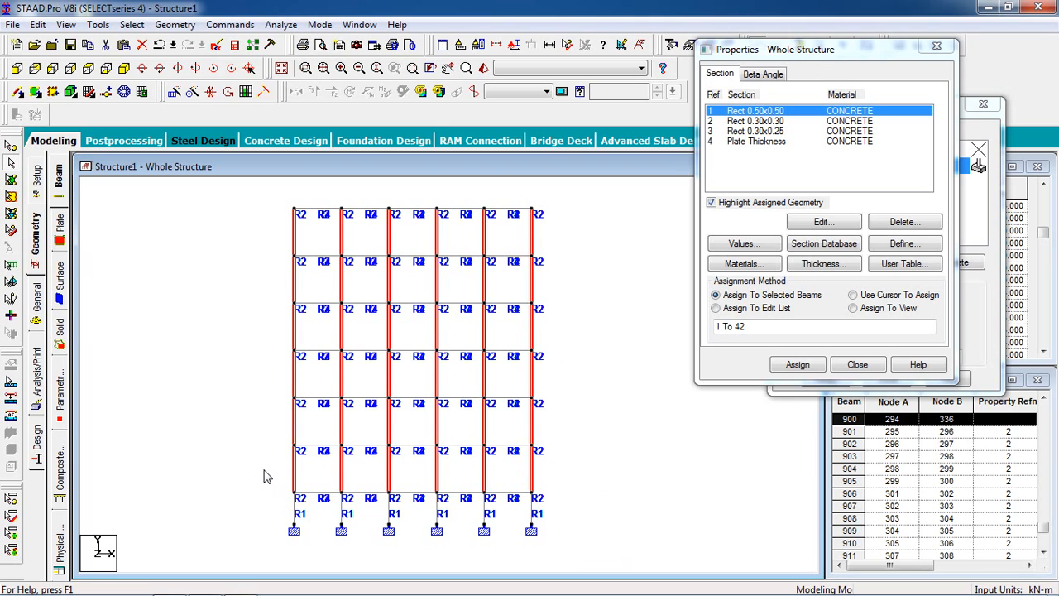
left_click(791, 365)
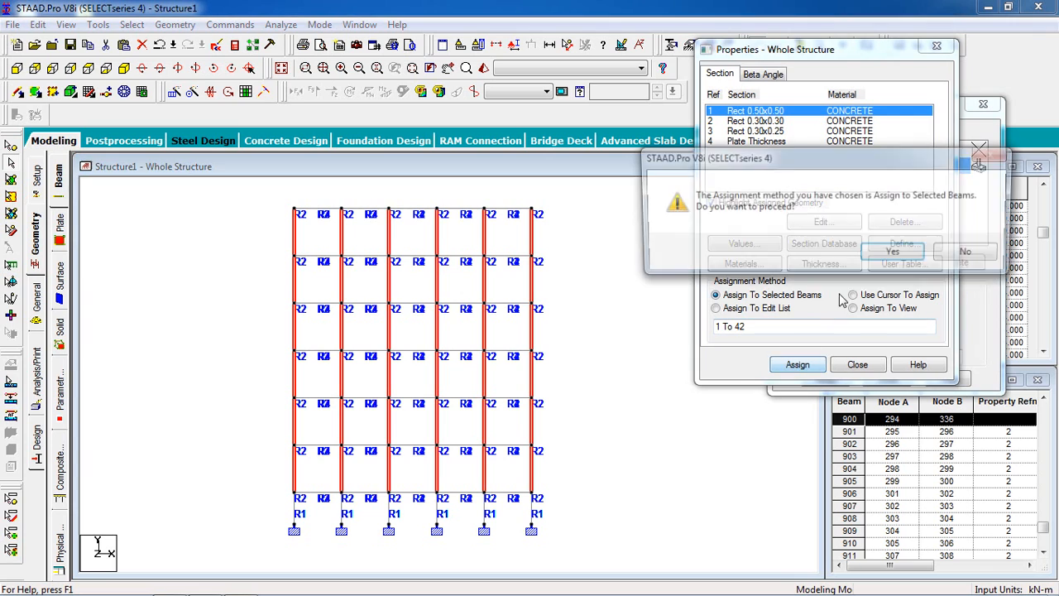
left_click(896, 254)
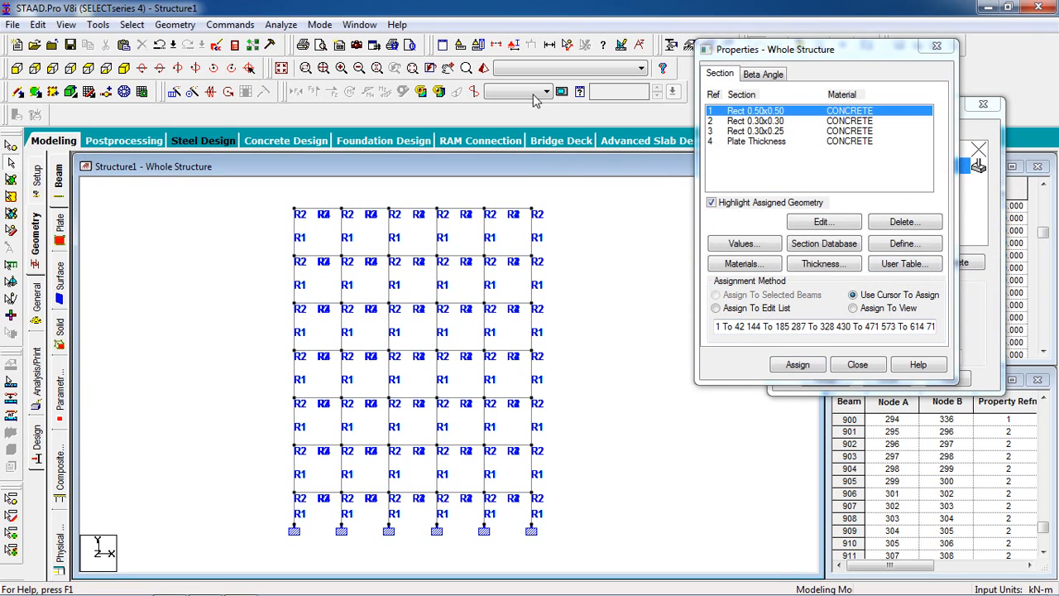
Step: Inspect the full building frame in the 3D rendered view and close that view
left_click(483, 69)
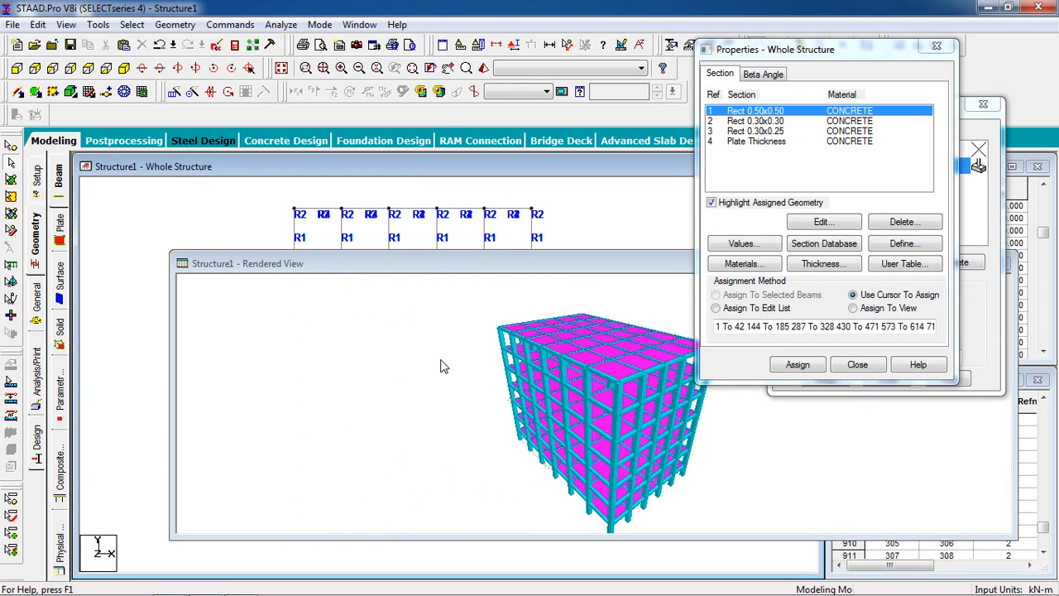
left_click_drag(627, 421, 439, 414)
left_click_drag(673, 267, 364, 311)
left_click_drag(541, 311, 381, 318)
left_click(526, 316)
Step: Select all beams of the topmost level in the front view and assign them the Rect 0.30x0.25 section
scroll(468, 244, "up", 2)
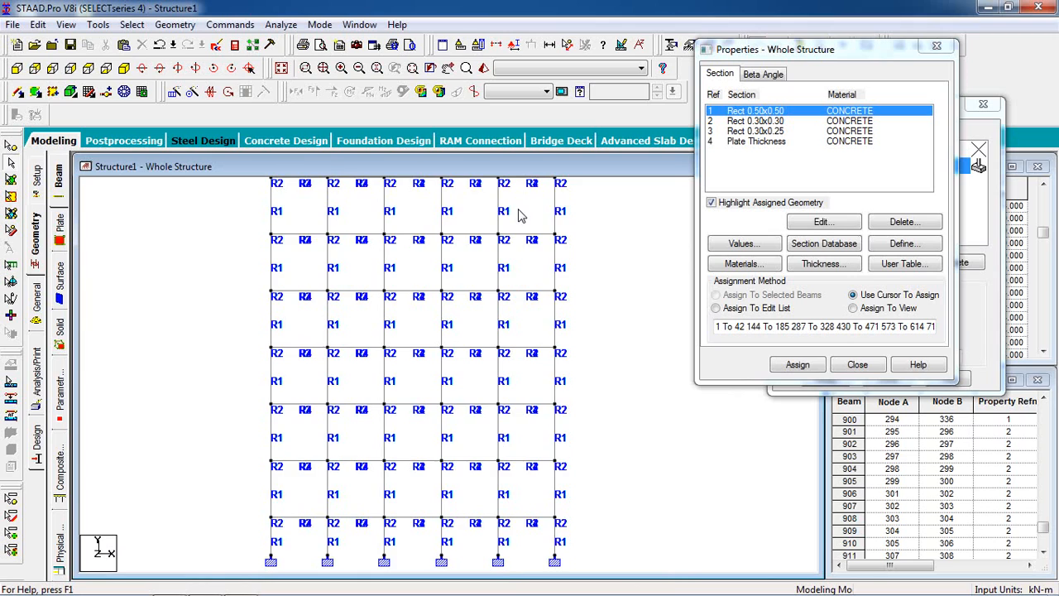
left_click_drag(645, 251, 224, 320)
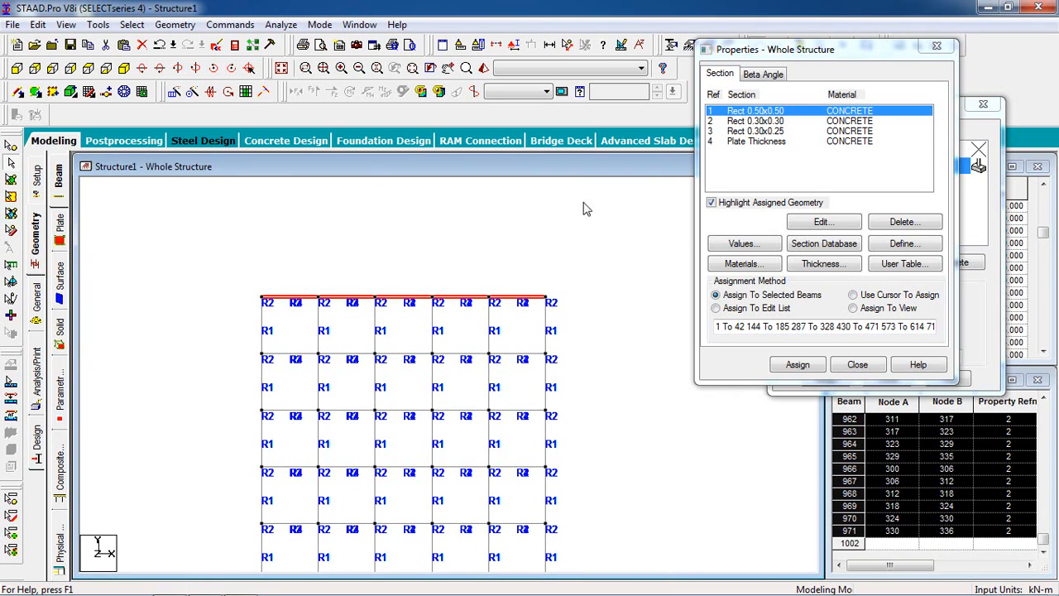
left_click(755, 131)
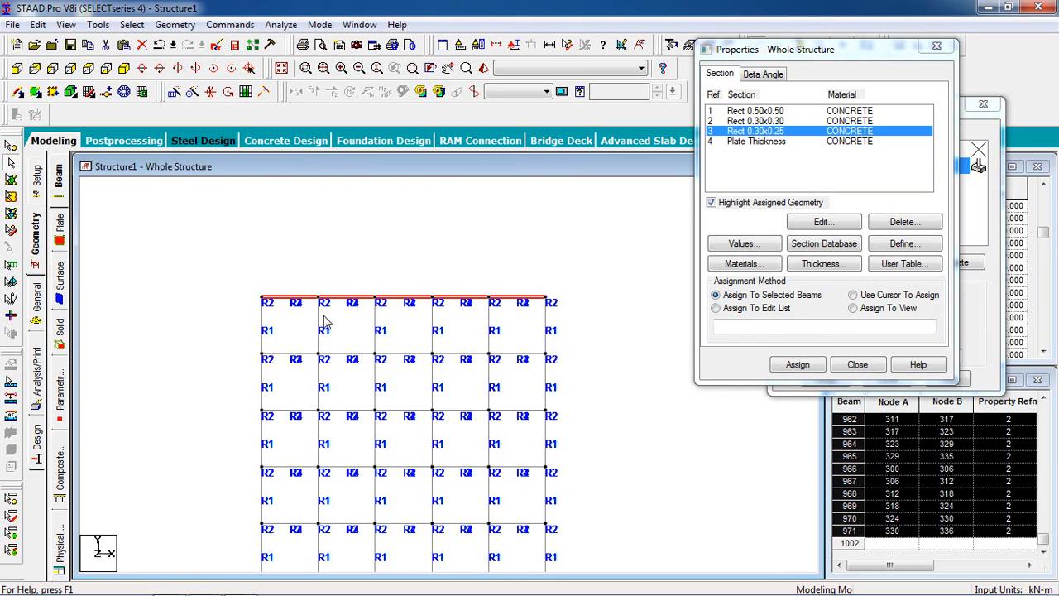
left_click(797, 365)
left_click(900, 241)
left_click(574, 303)
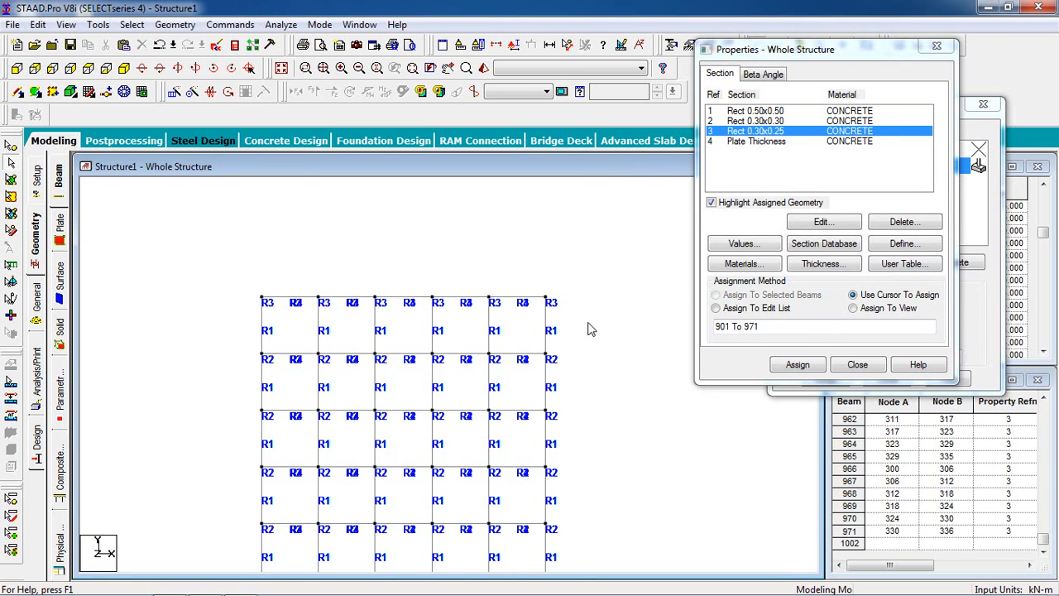
scroll(443, 319, "up", 2)
scroll(438, 324, "down", 1)
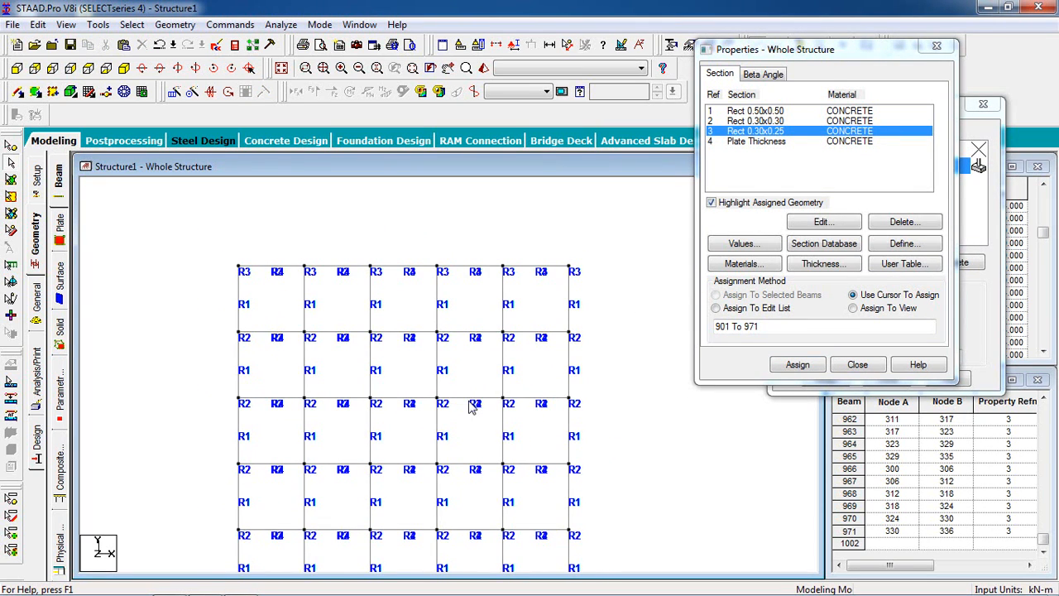
scroll(459, 348, "down", 2)
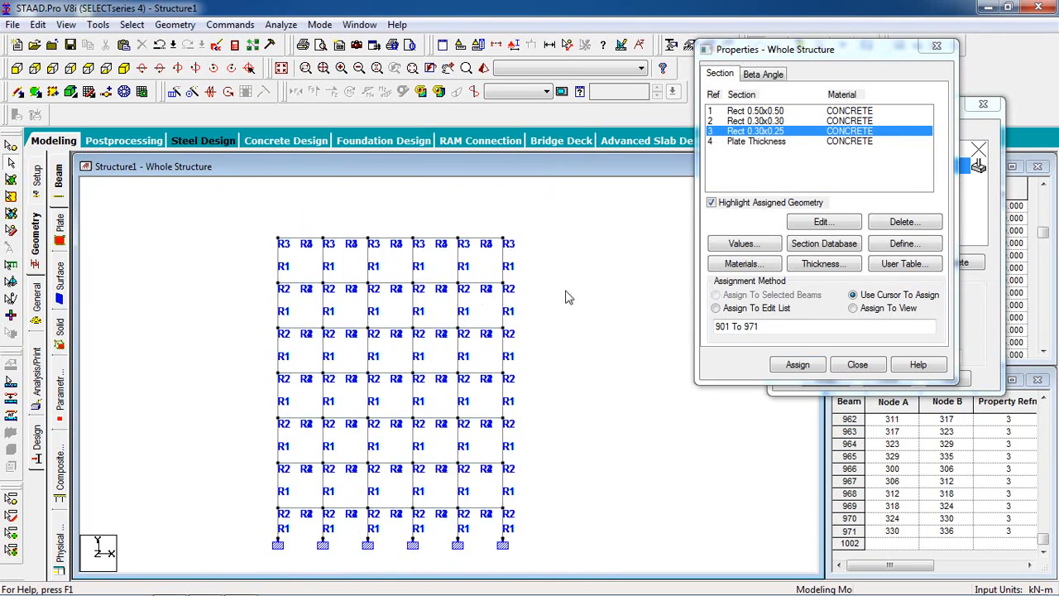
Step: Open the load definitions and add primary load case 1 with loading type Dead and the title "dead"
left_click_drag(740, 51, 742, 147)
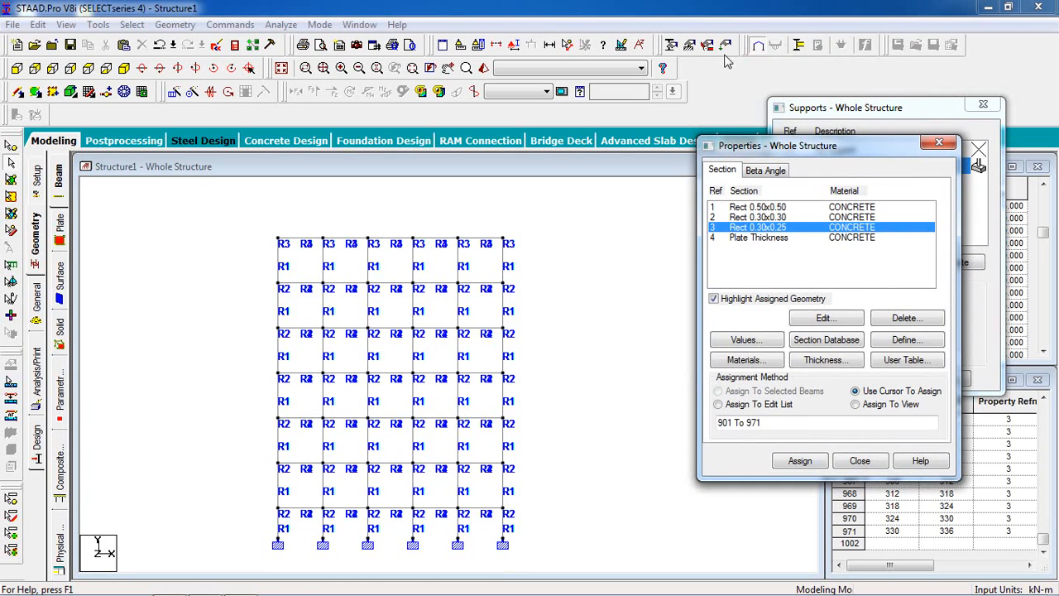
left_click(726, 45)
left_click(887, 195)
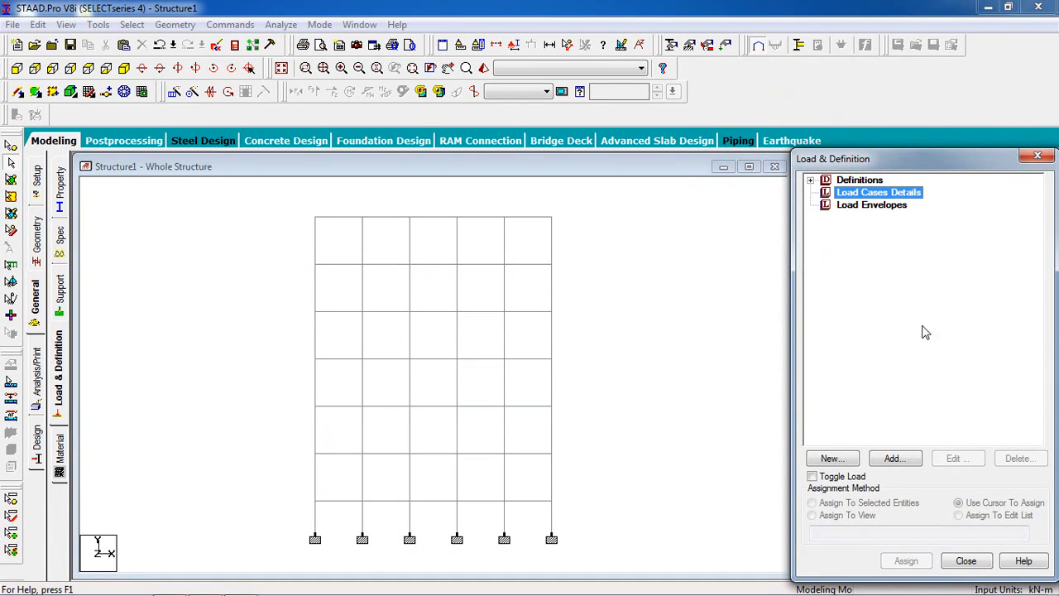
left_click(892, 458)
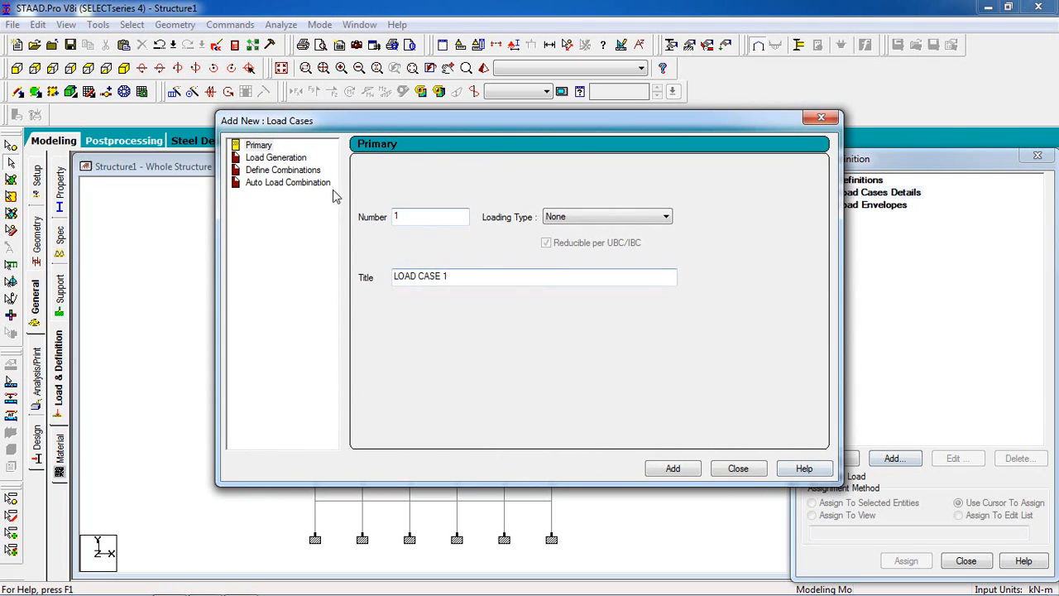
left_click(584, 216)
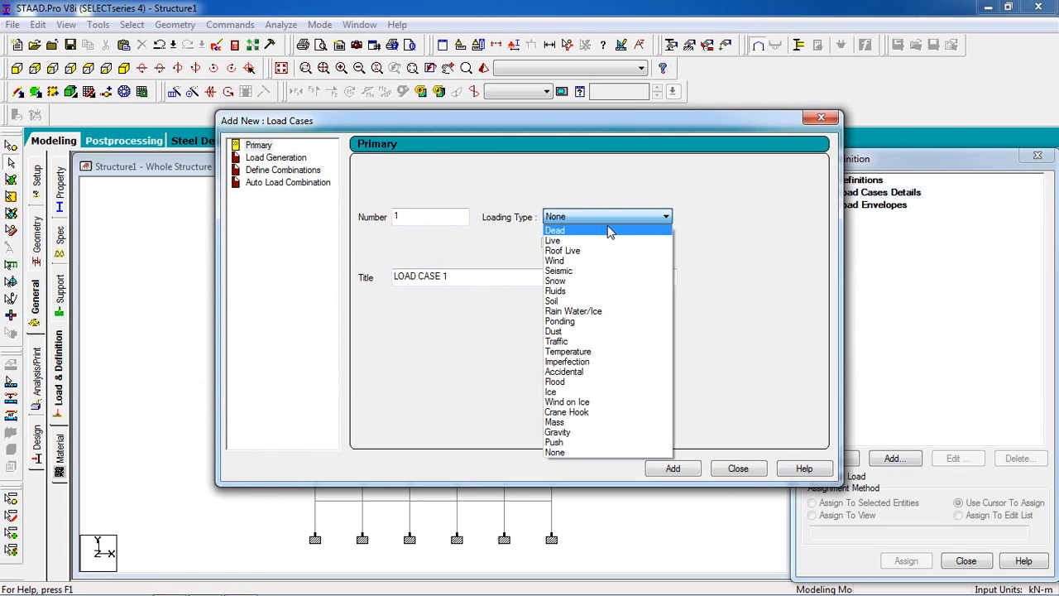
left_click(609, 235)
left_click_drag(537, 282, 306, 290)
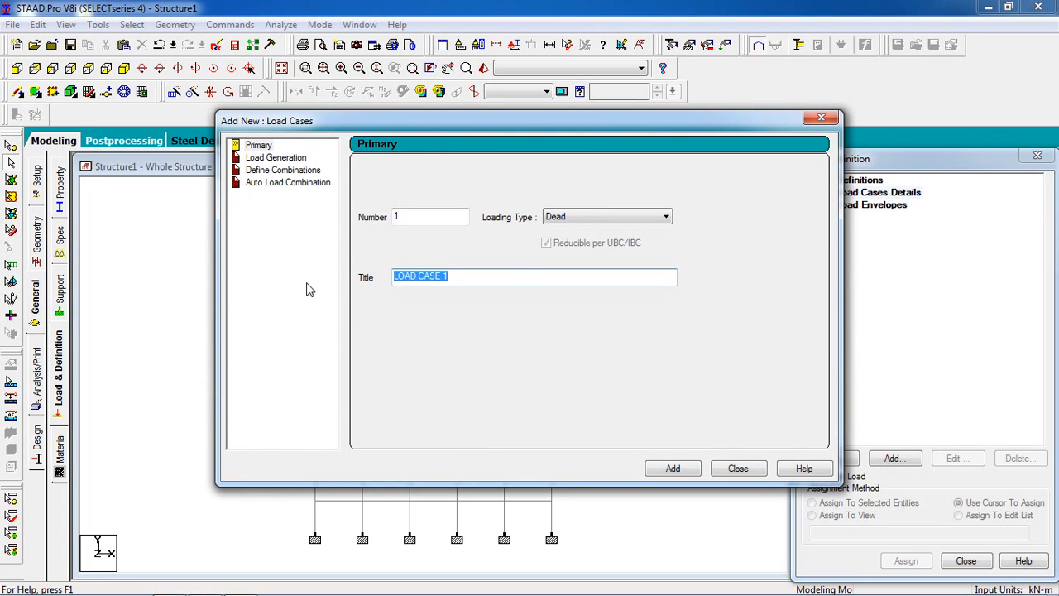
type("dead")
left_click(687, 472)
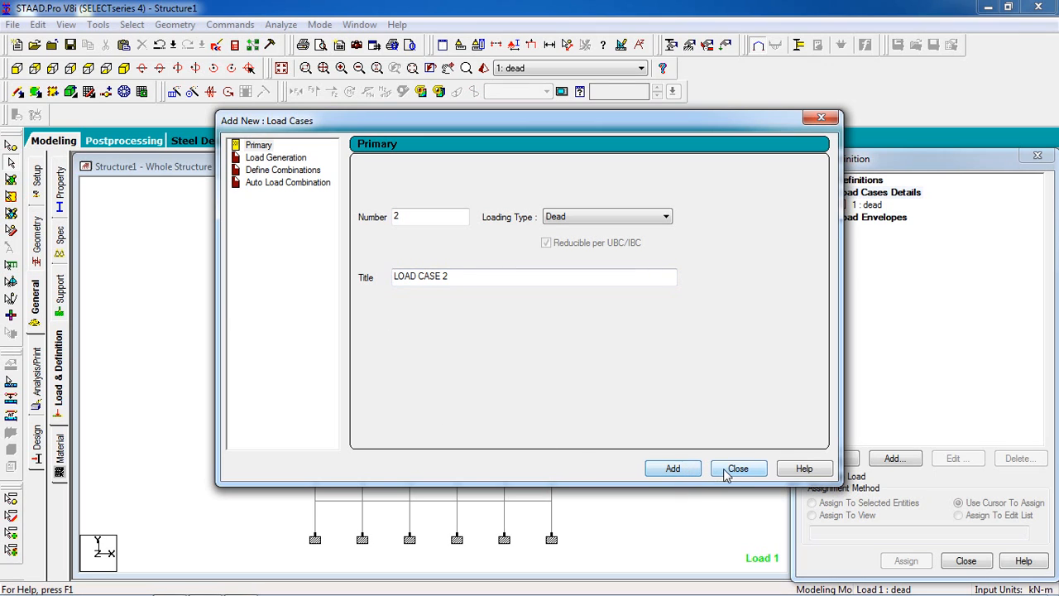
Step: Add primary load case 2 with loading type Live and the title "live", and finish adding load cases
left_click(633, 218)
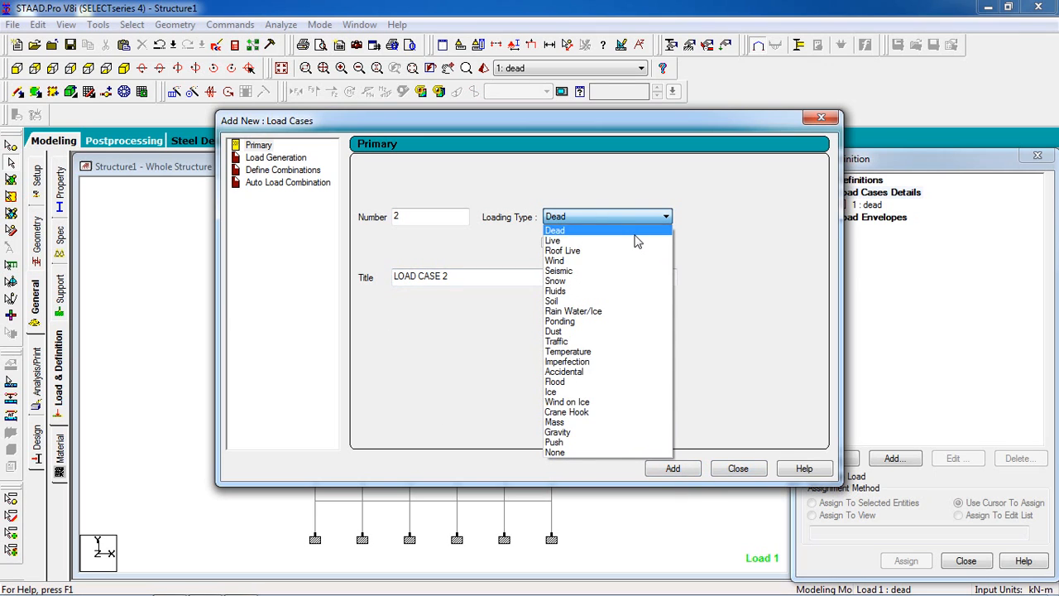
left_click(633, 229)
left_click_drag(596, 276, 152, 346)
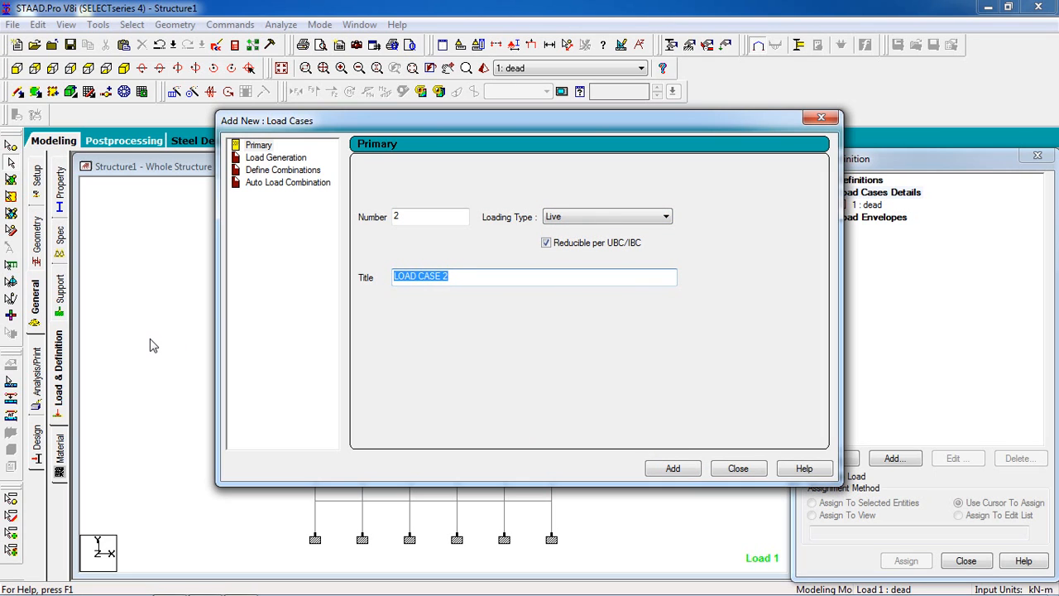
type("live")
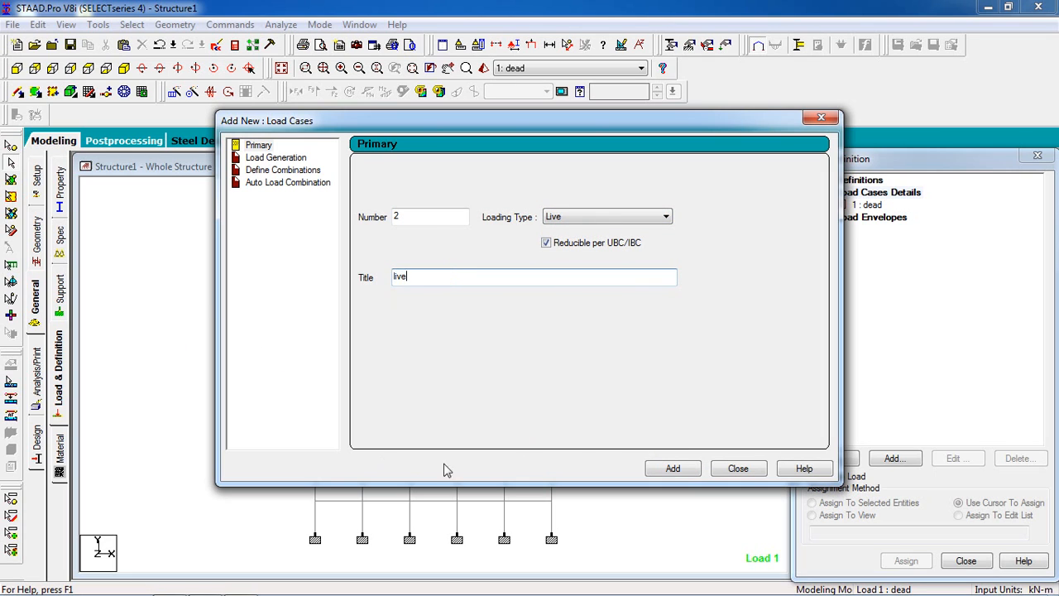
left_click(672, 469)
left_click(738, 469)
Step: Add a selfweight load in the Y direction with factor -1 to the dead load case
left_click(866, 205)
left_click(894, 458)
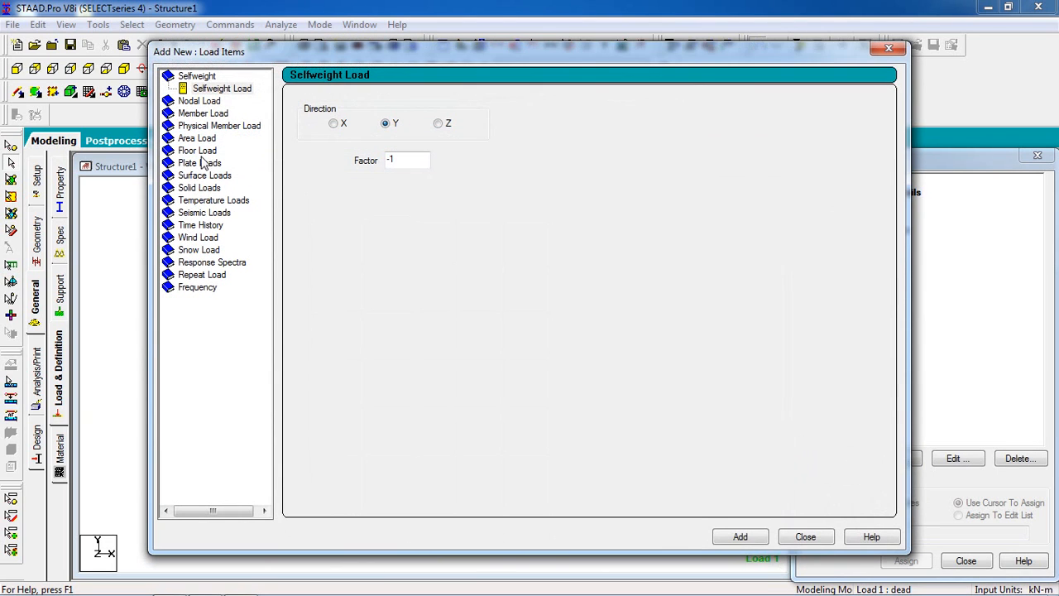
left_click(217, 88)
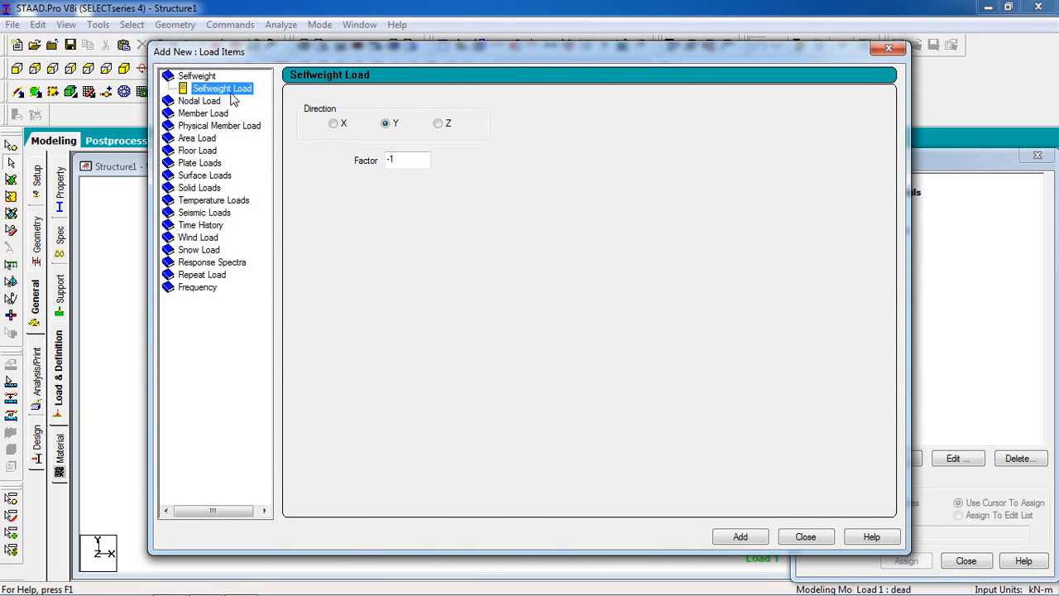
left_click(739, 538)
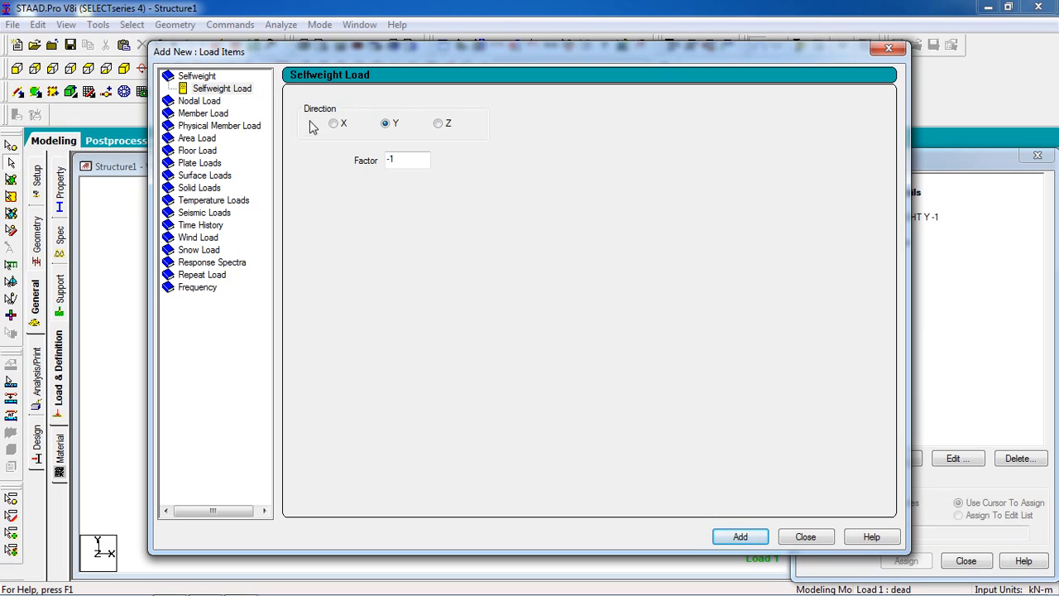
Step: Add a uniform member force of -16.5 kN/m in direction GY to the dead load case
left_click(203, 114)
left_click(441, 143)
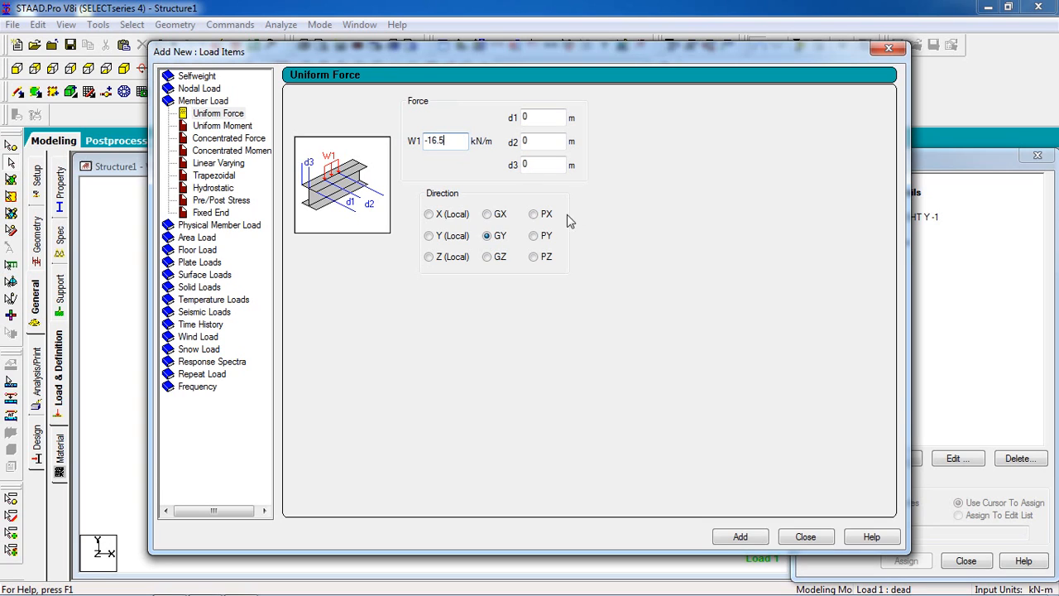
left_click(745, 537)
Step: Decline the auto save, add a second uniform member force of -5.3 kN/m in direction GY, and finish adding load items
double_click(456, 143)
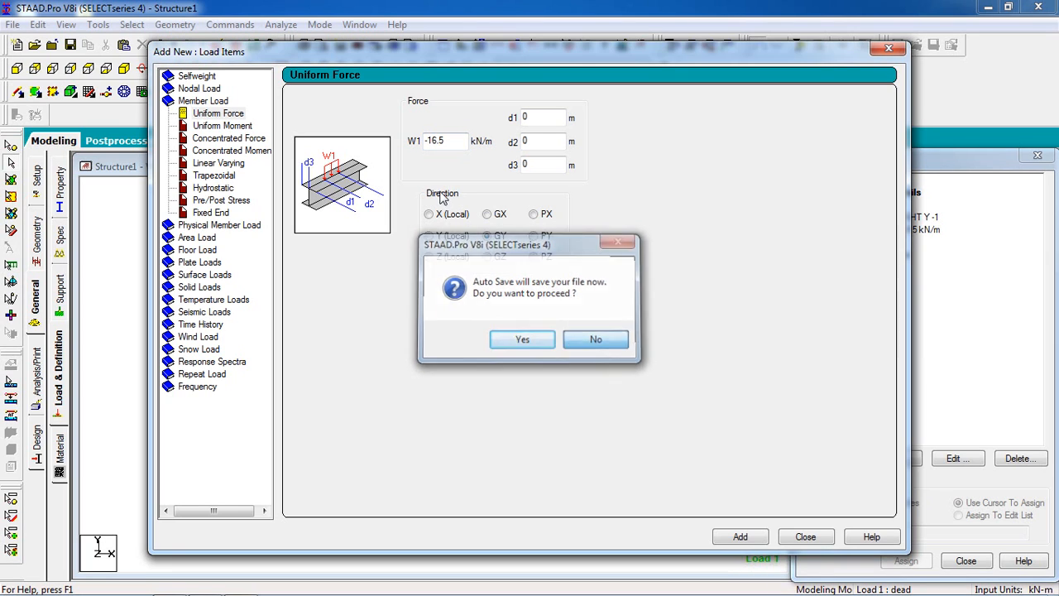
left_click(581, 341)
double_click(457, 145)
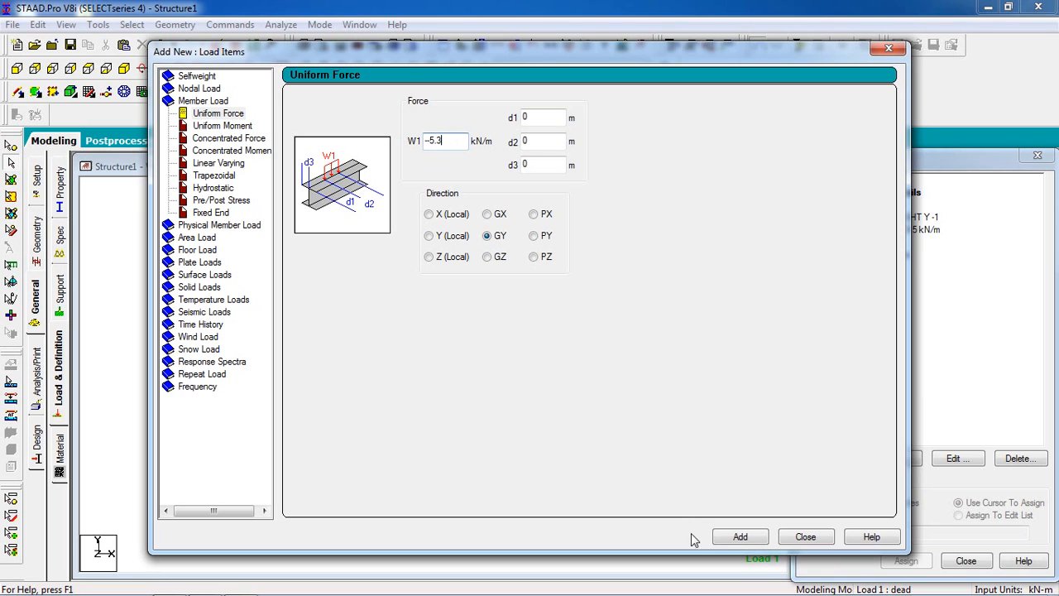
left_click(729, 536)
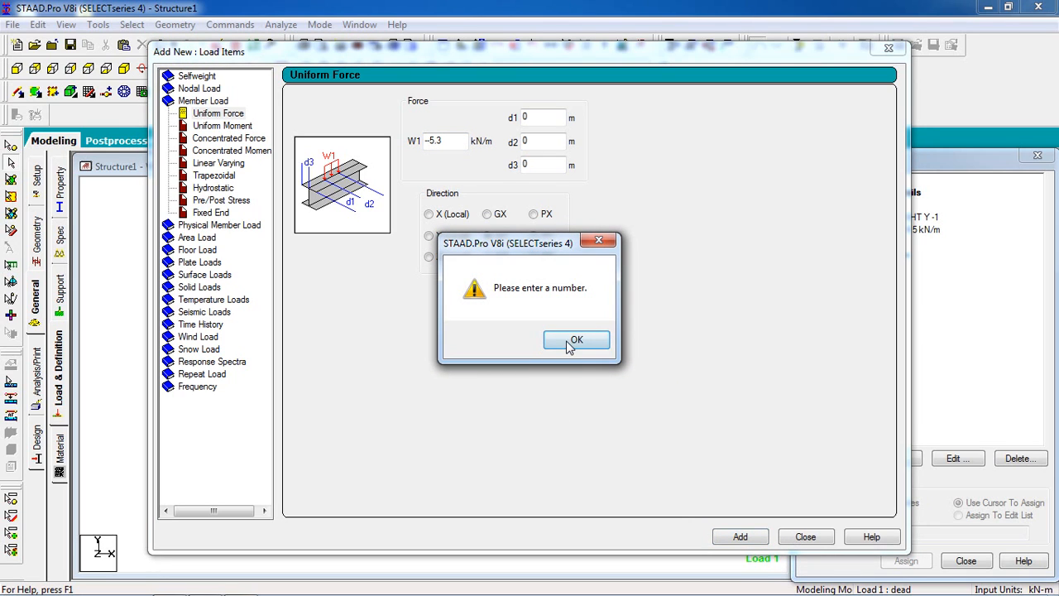
left_click(575, 341)
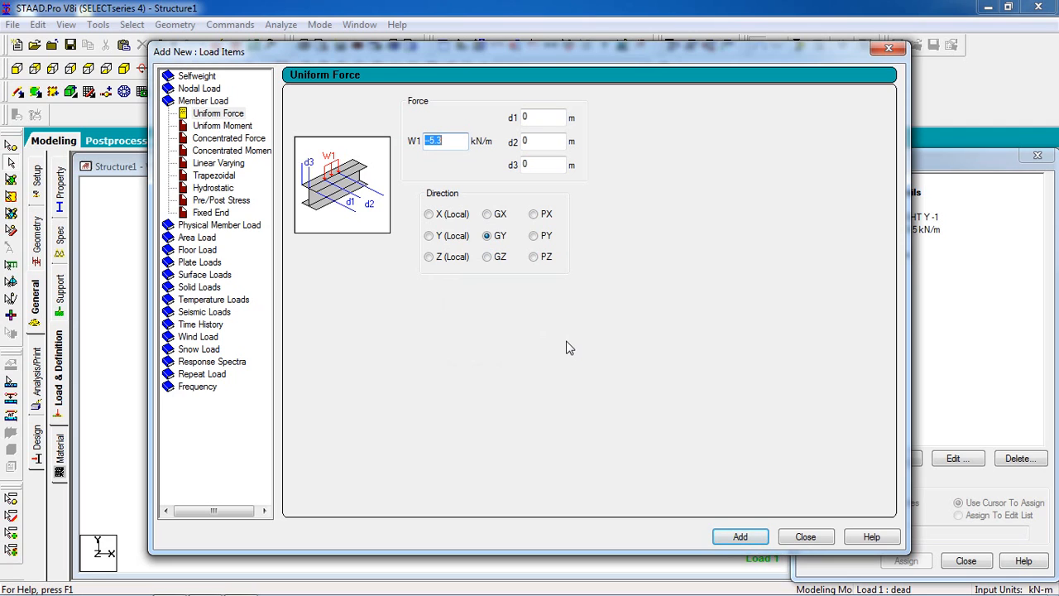
left_click(737, 536)
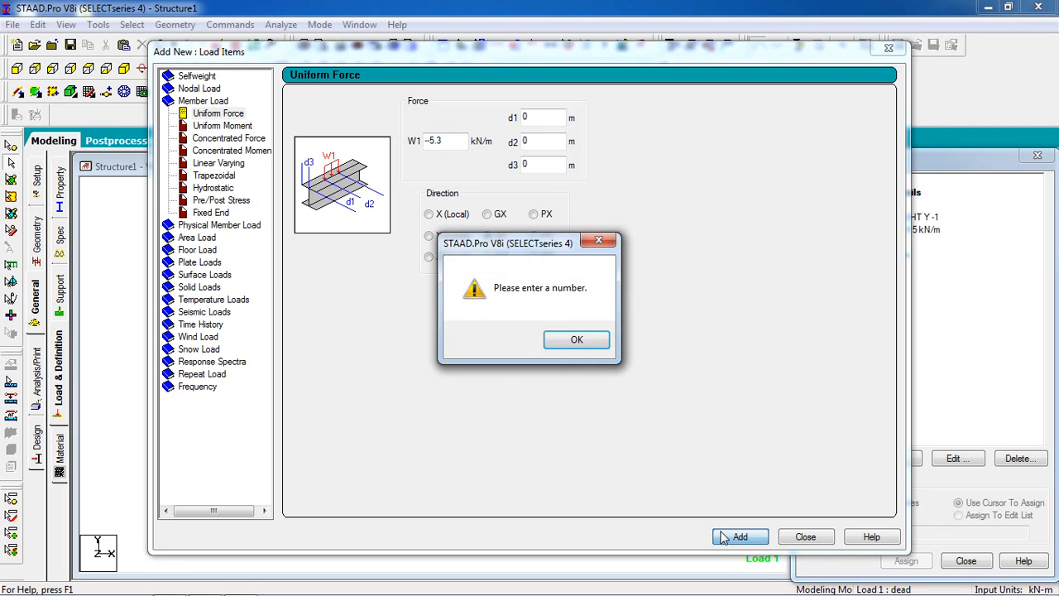
left_click(557, 339)
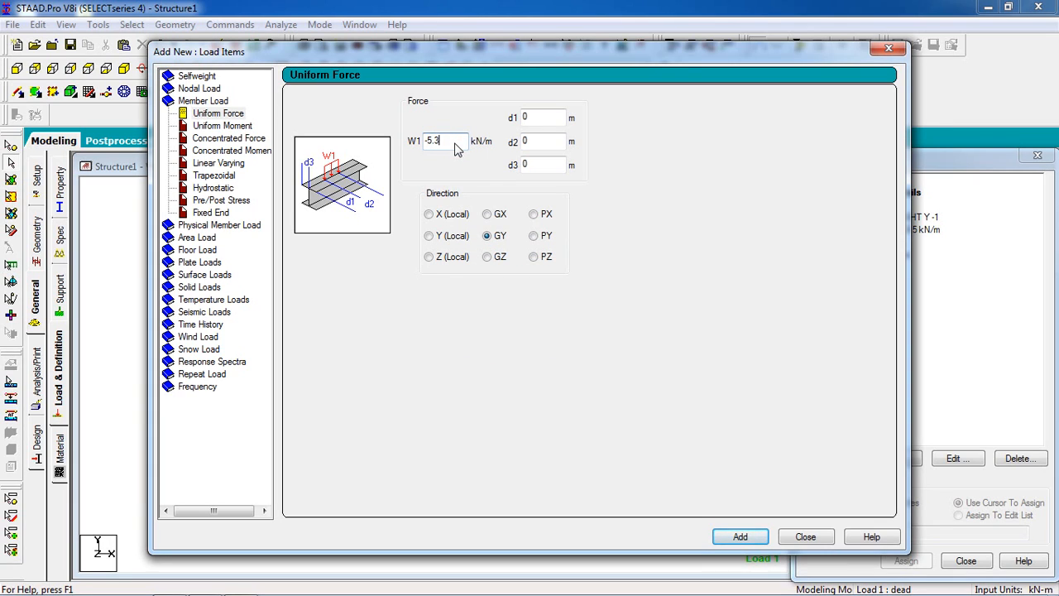
left_click(740, 537)
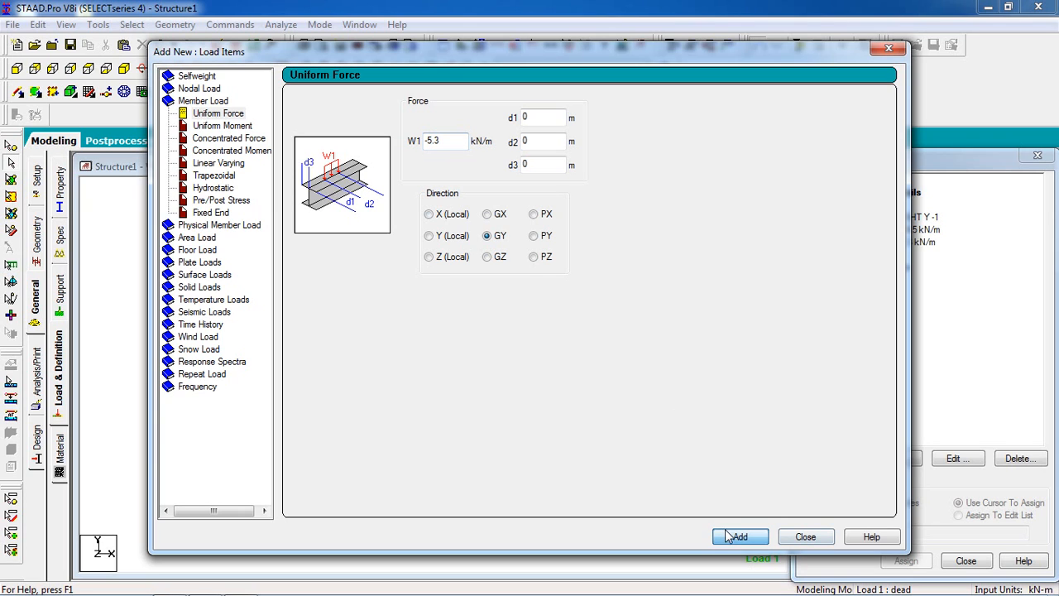
left_click(805, 536)
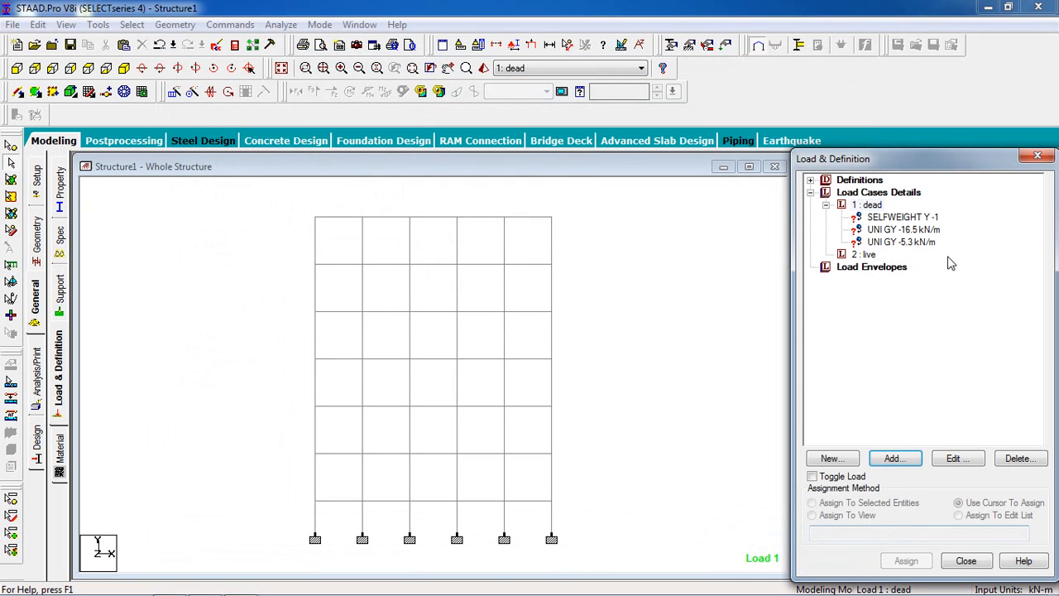
Step: Assign the selfweight load to the whole structure in view
left_click(928, 218)
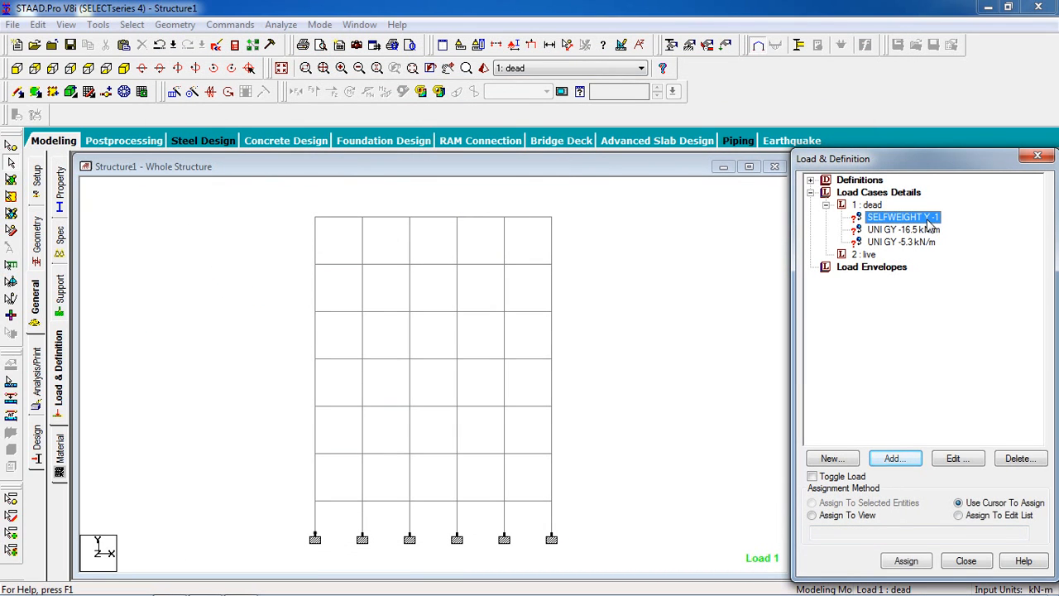
left_click(831, 515)
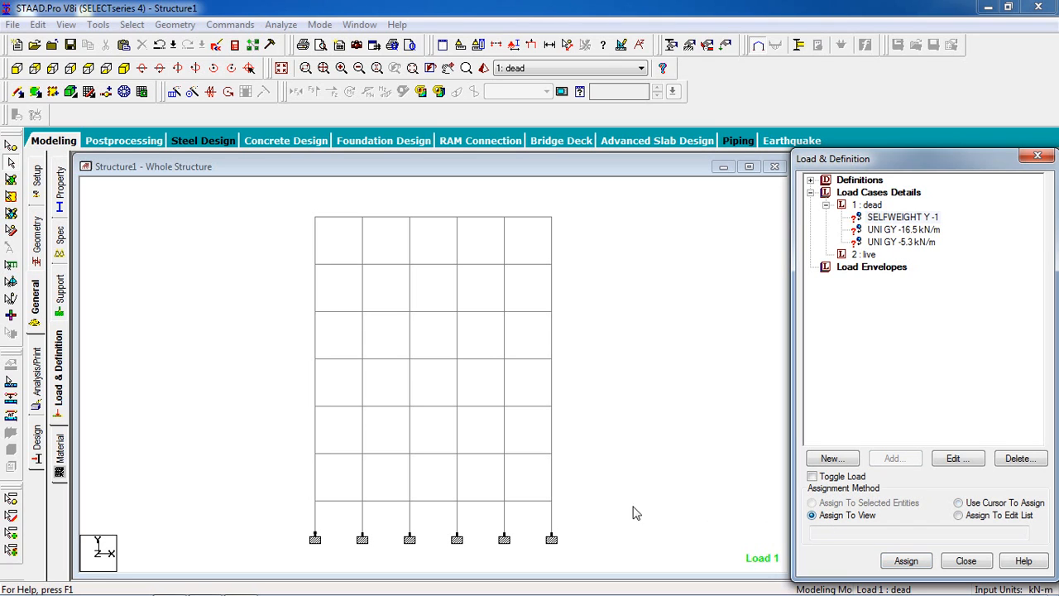
left_click(907, 561)
left_click(940, 406)
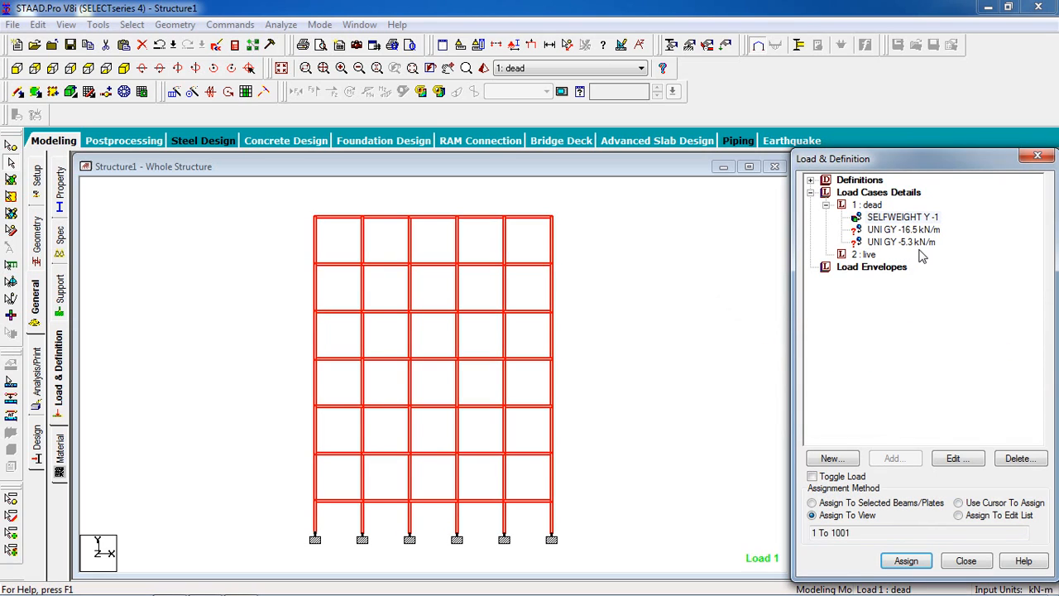
Step: Choose the UNI GY -16.5 kN/m load and select the beams of the five levels directly below the roof in the front view
left_click(921, 232)
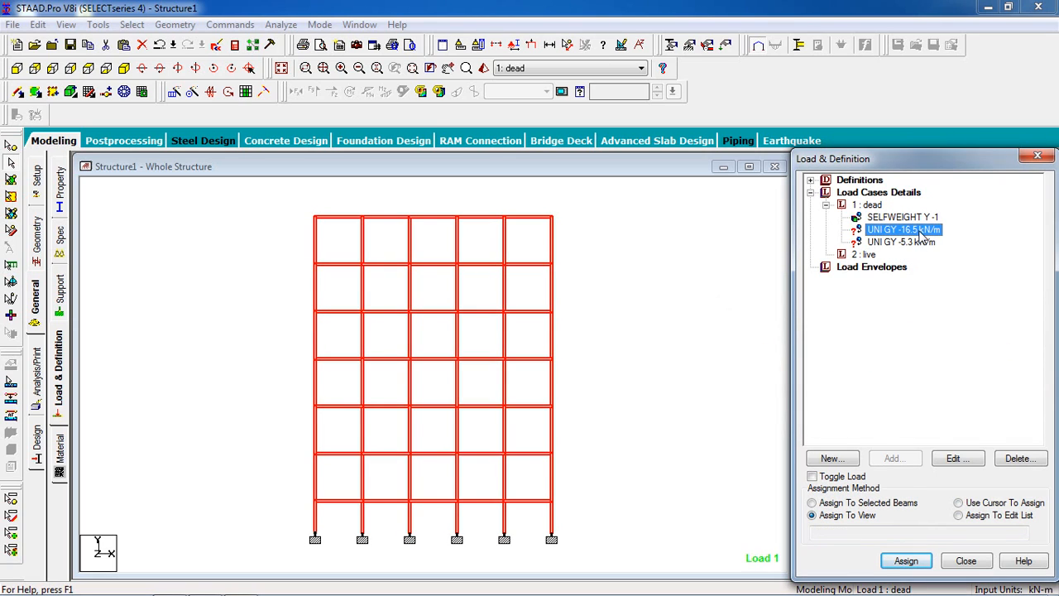
left_click(731, 293)
left_click(882, 232)
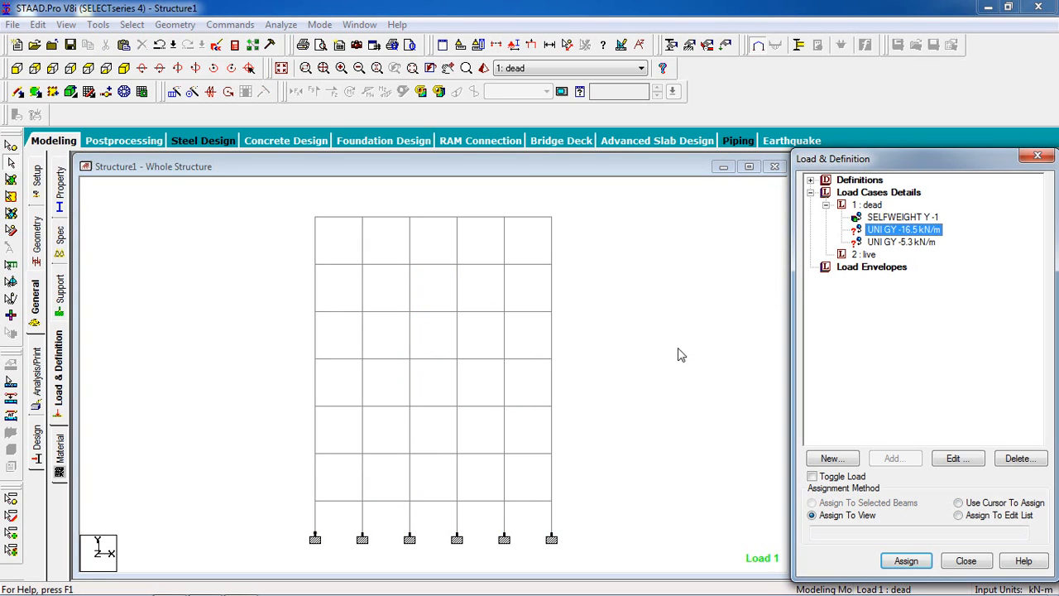
left_click(638, 339)
scroll(638, 338, "down", 2)
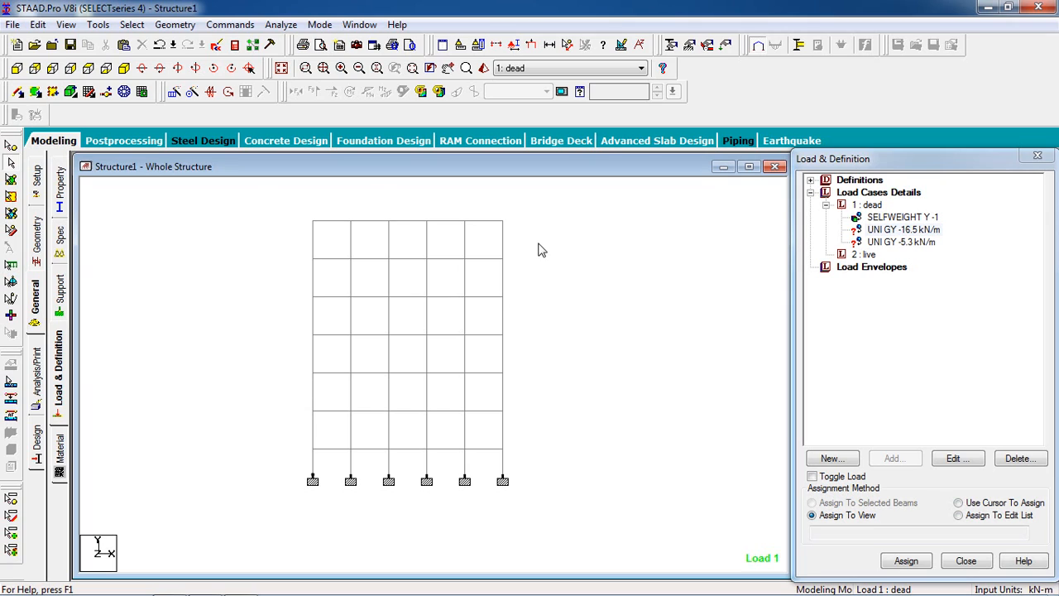
left_click_drag(521, 256, 239, 274)
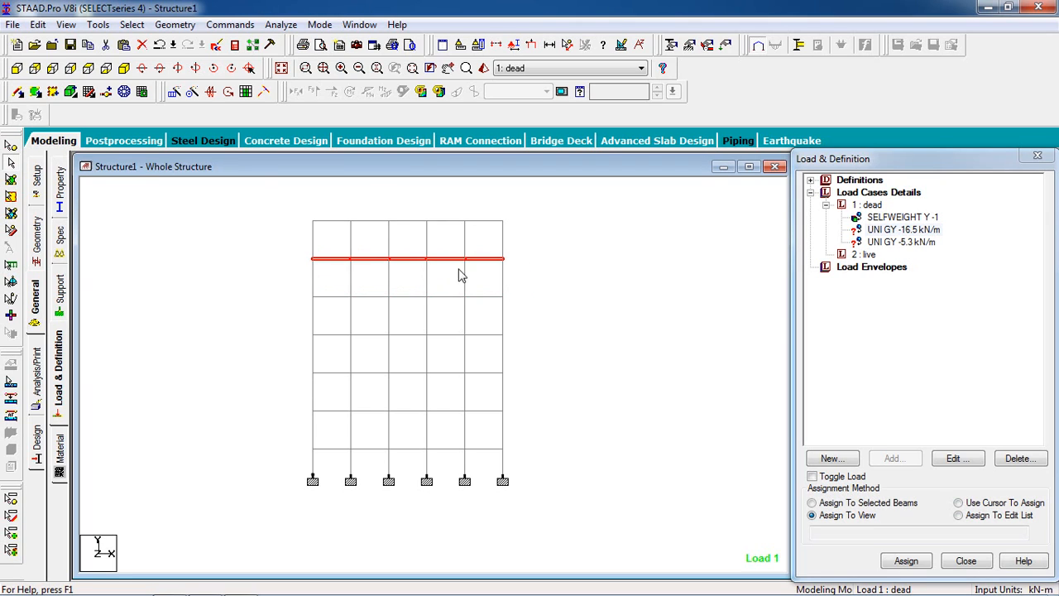
left_click_drag(521, 290, 243, 313, "ctrl")
left_click_drag(321, 354, 271, 349, "ctrl")
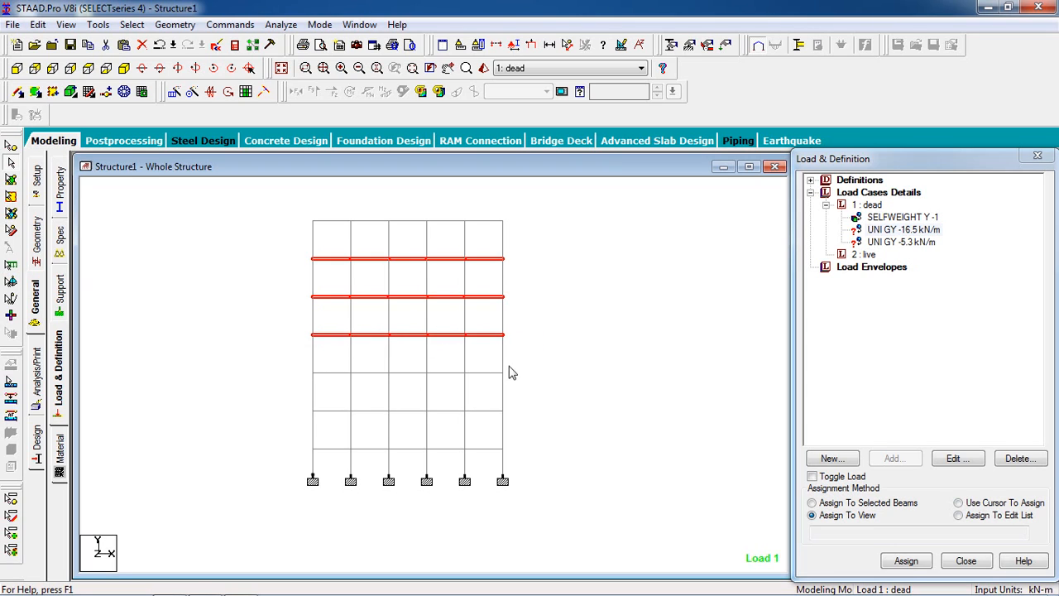
left_click_drag(386, 364, 260, 382, "ctrl")
left_click_drag(483, 409, 273, 429, "ctrl")
Step: Remove the columns between the two lowest selected beam levels from the selection
left_click(465, 391, "ctrl")
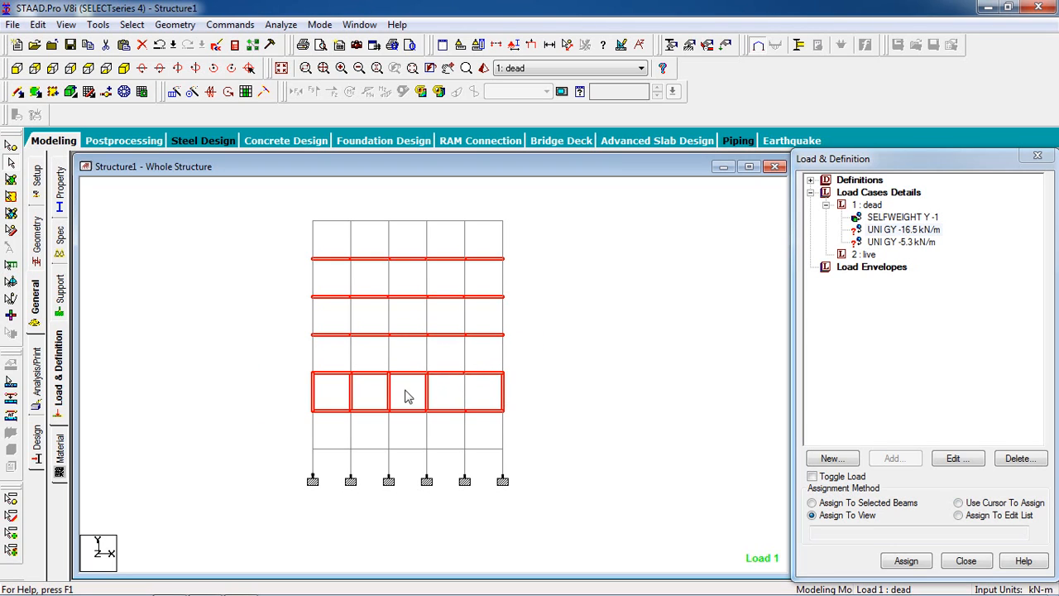
left_click(351, 394, "ctrl")
left_click(314, 395, "ctrl")
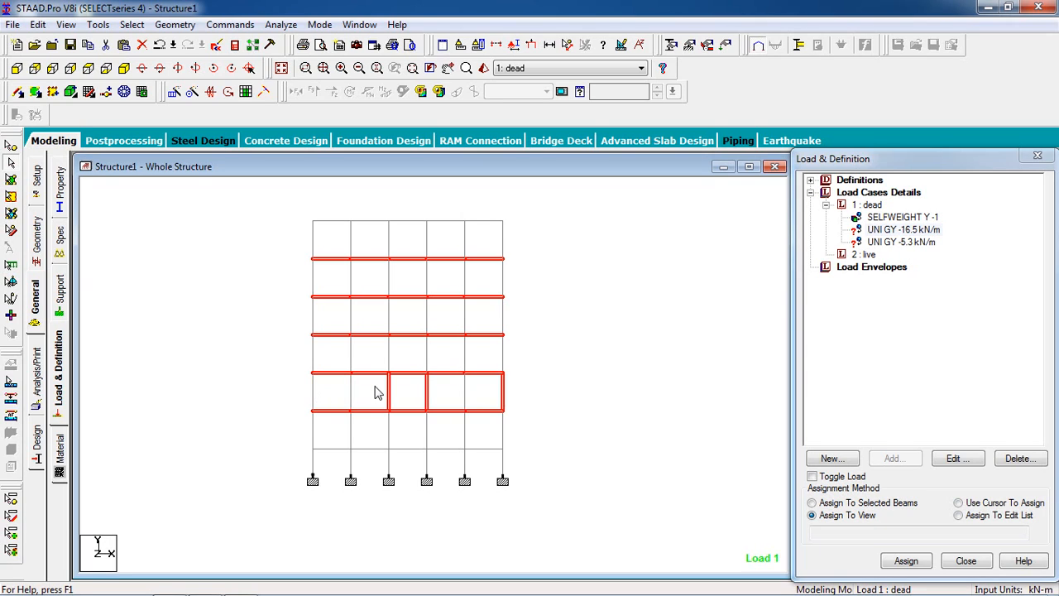
left_click(389, 394, "ctrl")
left_click(425, 395, "ctrl")
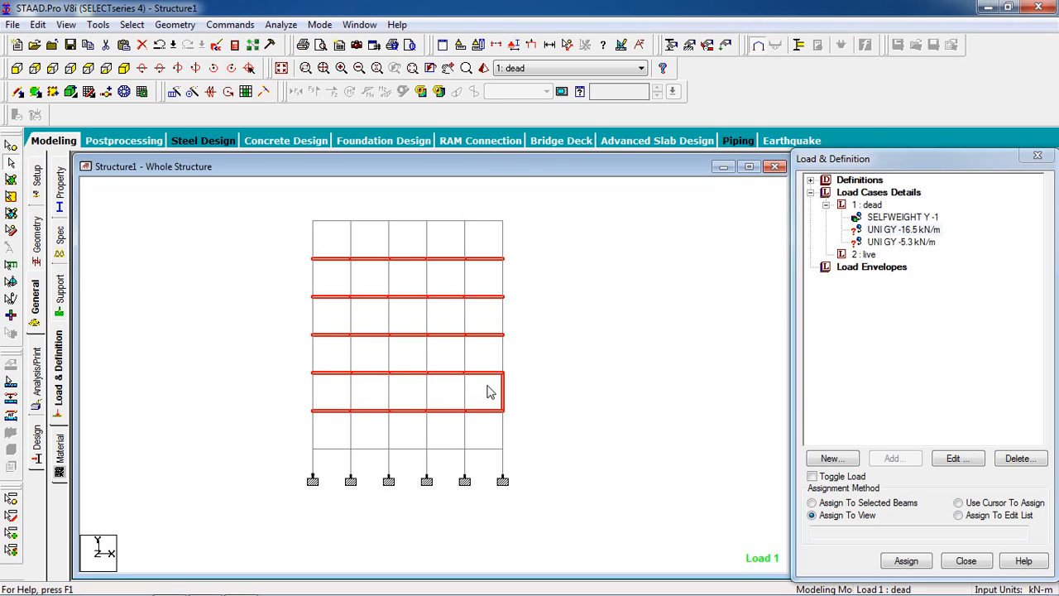
left_click(503, 394, "ctrl")
Step: Add the lowest level of beams to the selection and deselect the columns between them and the supports
left_click_drag(543, 432, 270, 465, "ctrl")
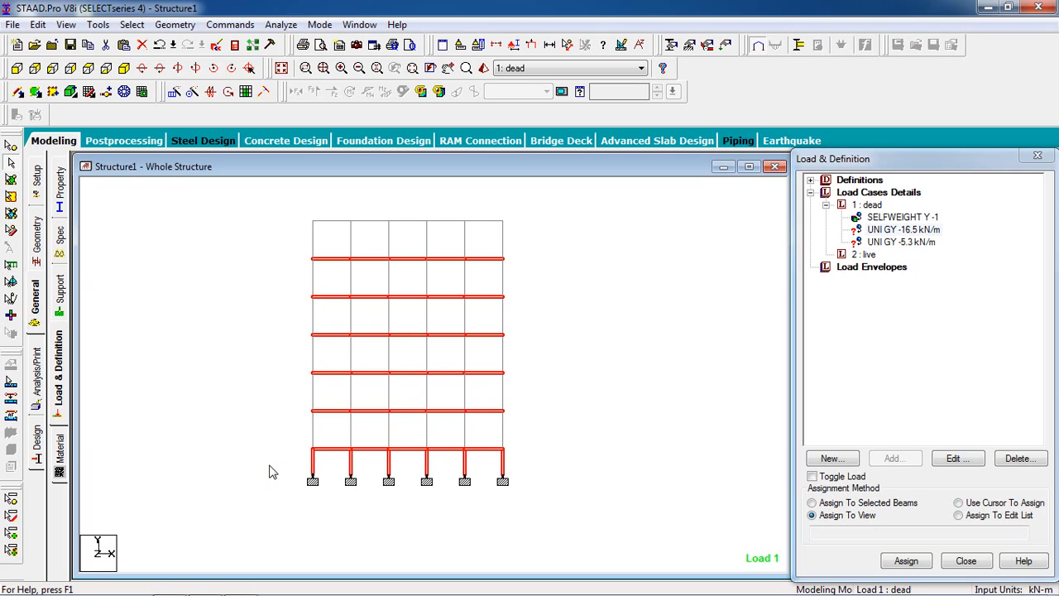
left_click(500, 462, "ctrl")
left_click(426, 463, "ctrl")
left_click(390, 465, "ctrl")
left_click(351, 465, "ctrl")
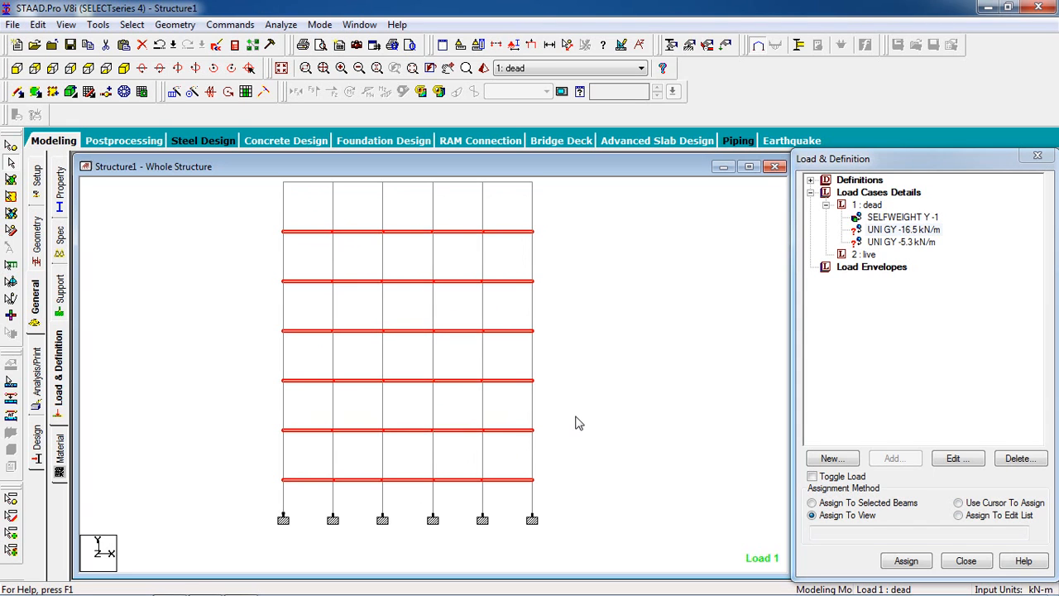
Step: Assign the UNI GY -16.5 kN/m dead load to the selected beams and accept the assignment
left_click(863, 504)
left_click(906, 562)
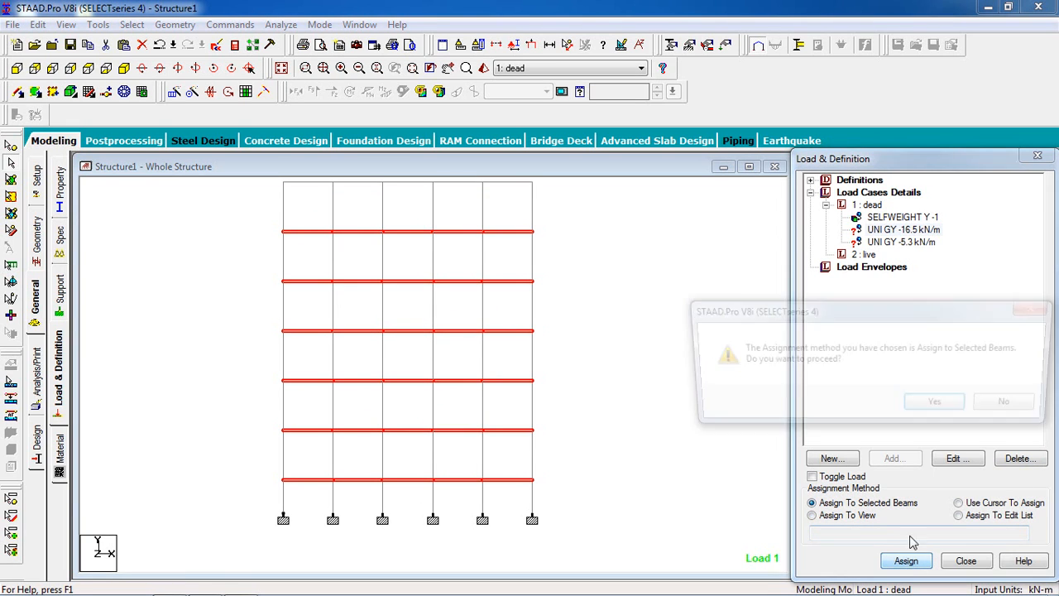
left_click(934, 409)
Step: Reduce the display scale of the distributed loads so the load diagrams of neighbouring levels no longer overlap
scroll(678, 339, "down", 1)
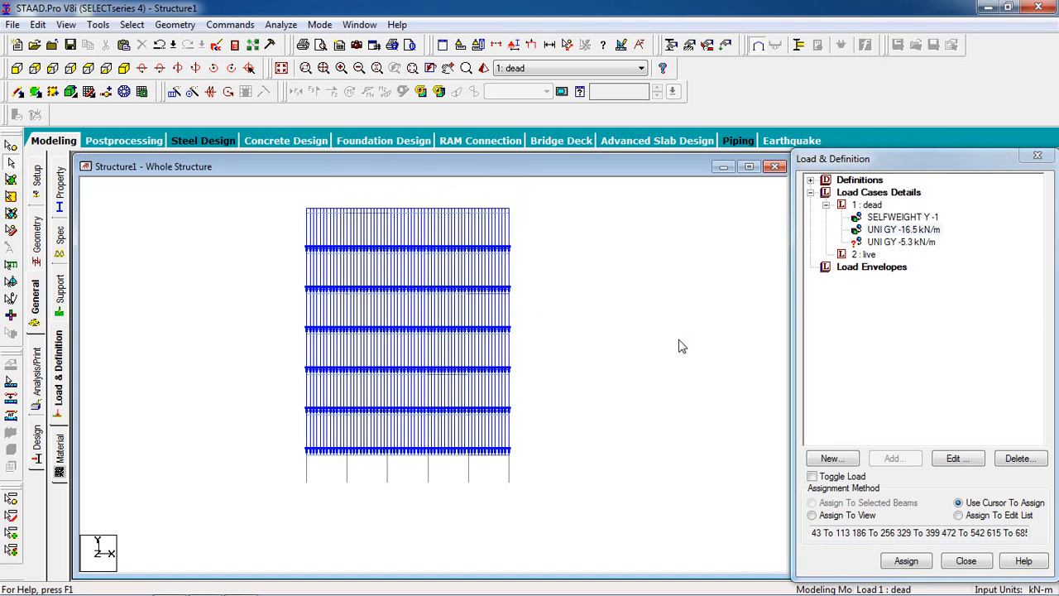
scroll(678, 340, "up", 1)
middle_click_drag(605, 179, 596, 263)
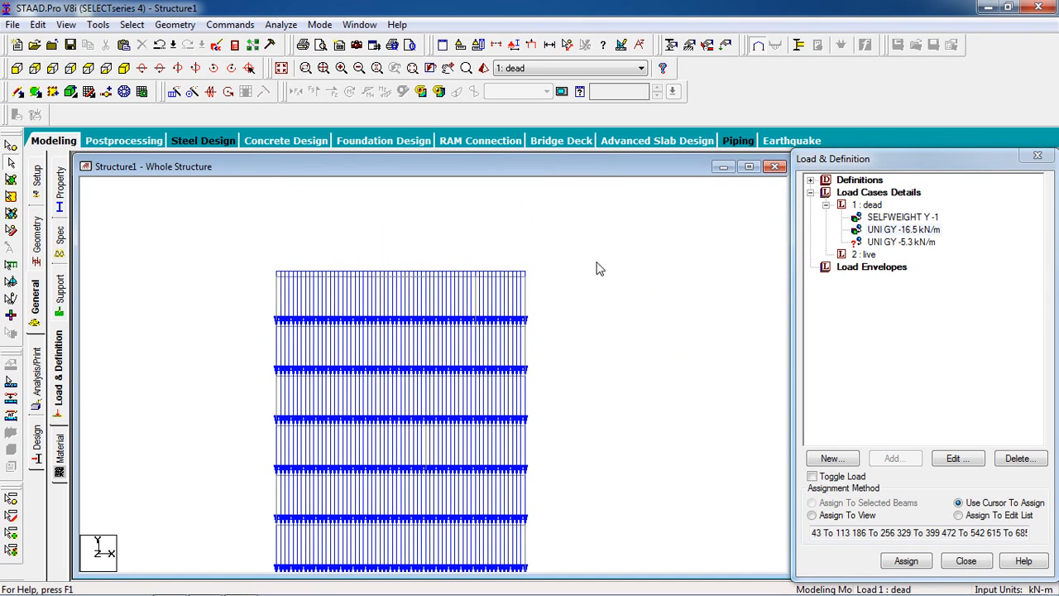
left_click(532, 47)
scroll(497, 348, "up", 2)
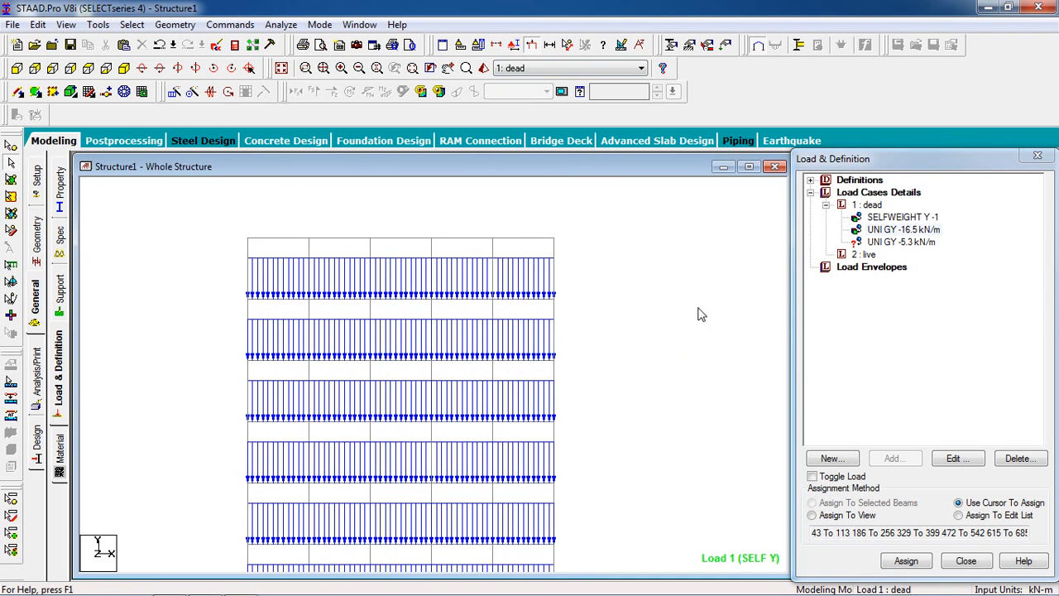
Step: Assign the UNI GY -5.3 kN/m dead load to the roof beams only
left_click(879, 243)
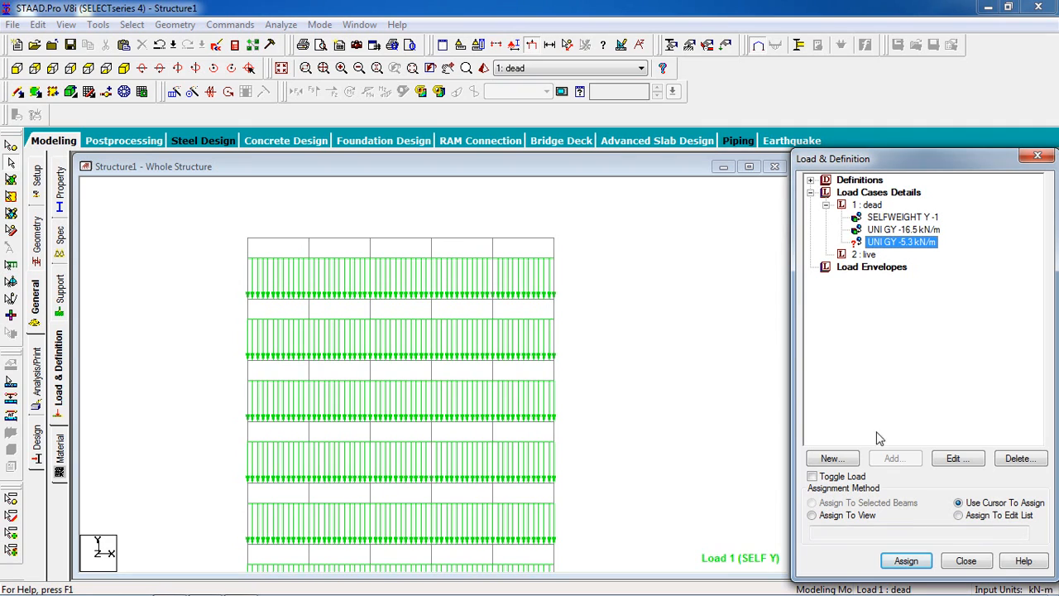
left_click(615, 209)
left_click_drag(199, 273, 172, 262)
left_click(836, 503)
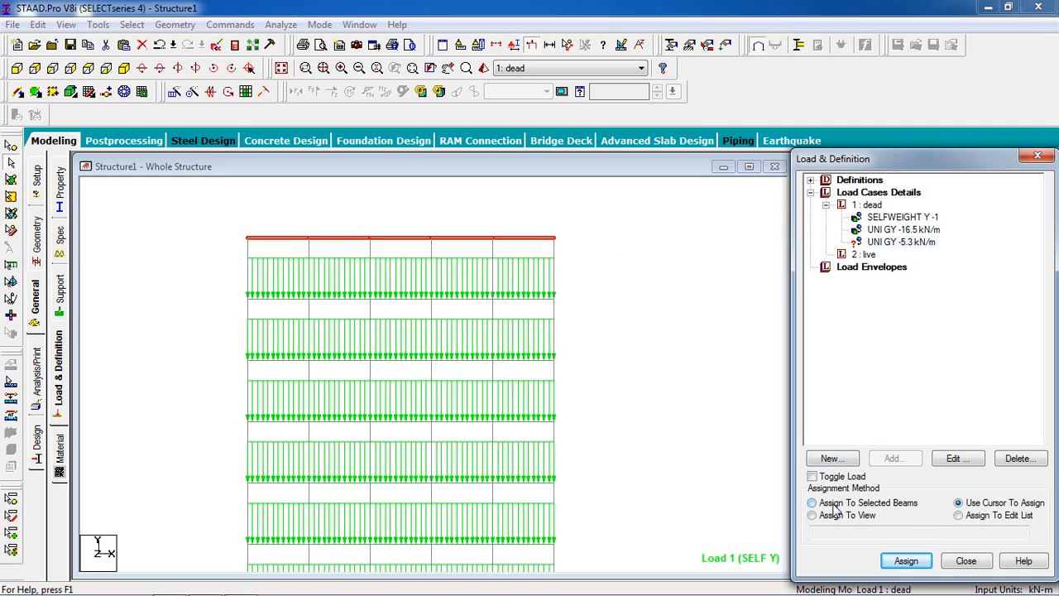
left_click(907, 561)
left_click(937, 404)
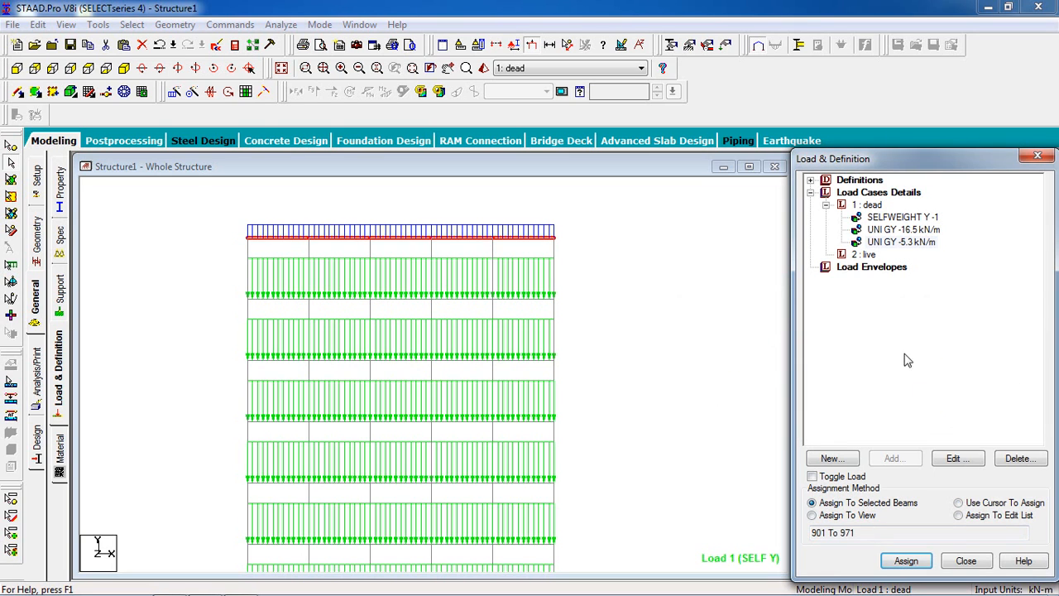
Step: Add a uniform member force of -2 kN/m in direction GY to the live load case
left_click(865, 255)
left_click(892, 458)
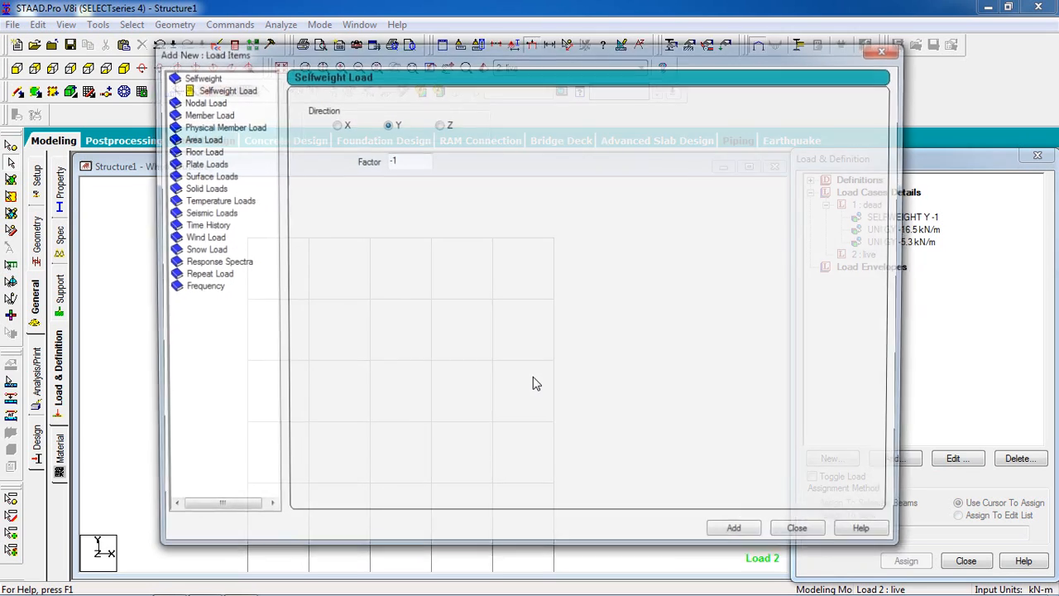
left_click(207, 114)
double_click(457, 142)
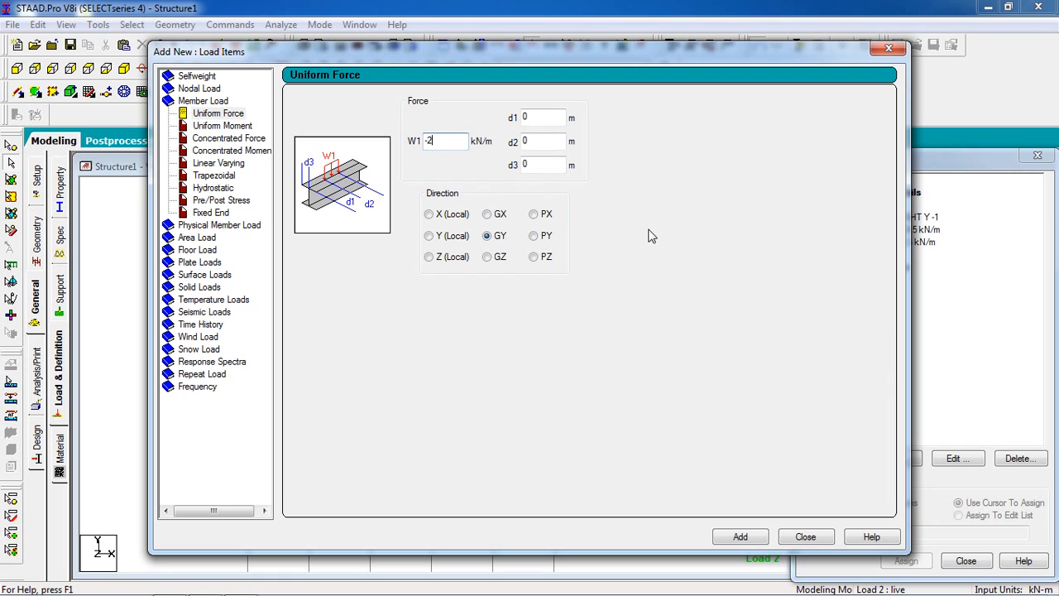
left_click(741, 536)
left_click(805, 536)
left_click(899, 266)
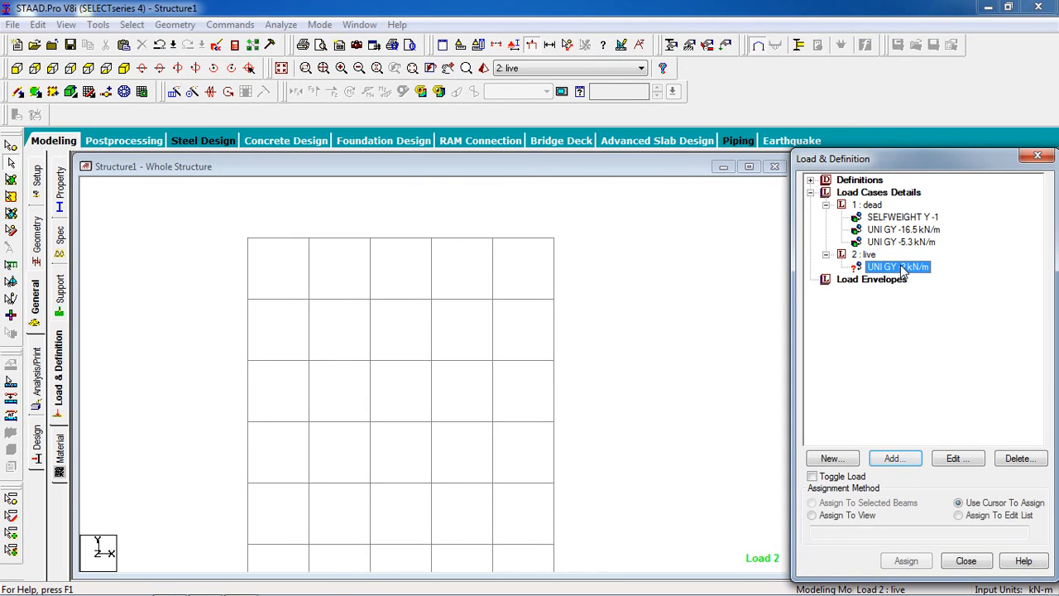
left_click(609, 313)
scroll(609, 314, "down", 4)
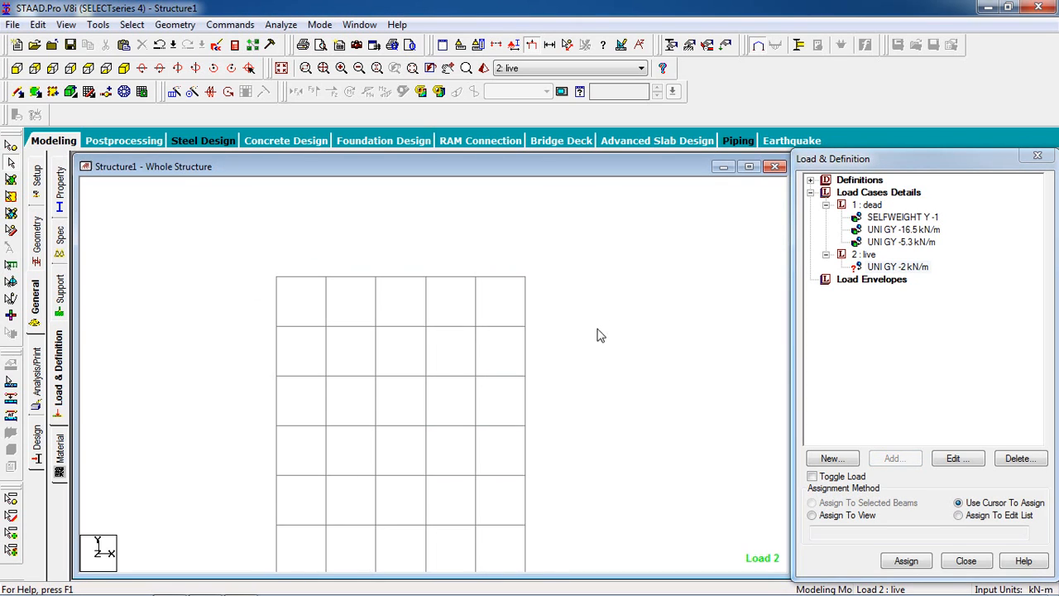
left_click_drag(592, 203, 251, 230)
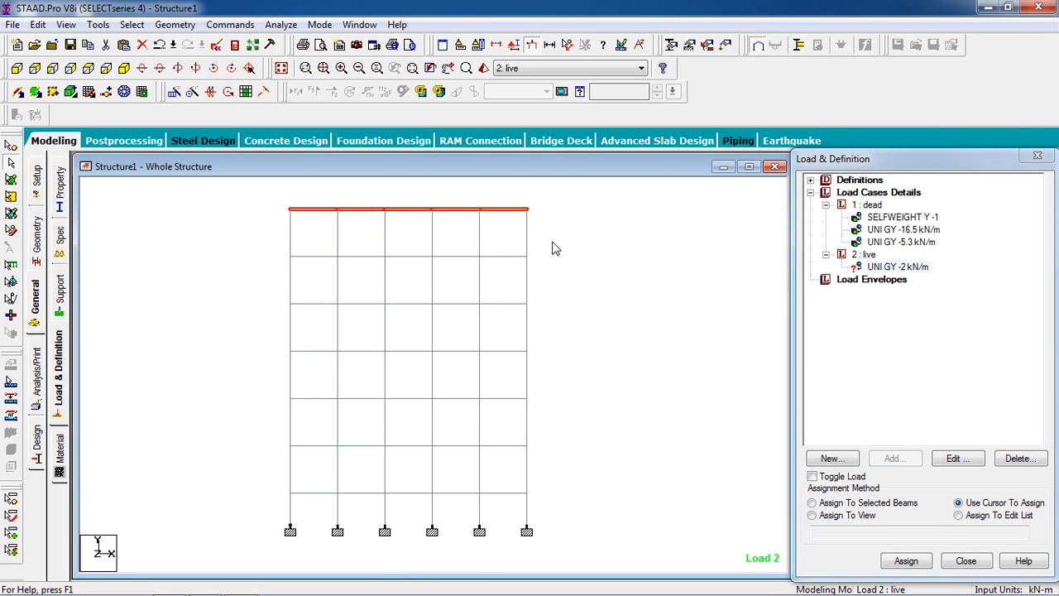
left_click_drag(551, 240, 220, 273, "ctrl")
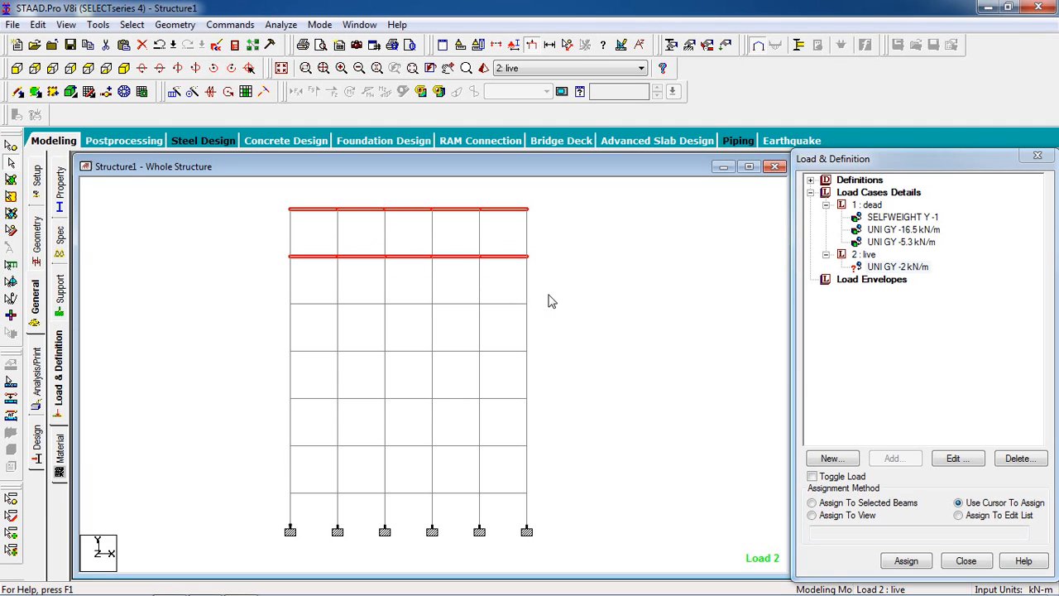
left_click(567, 299)
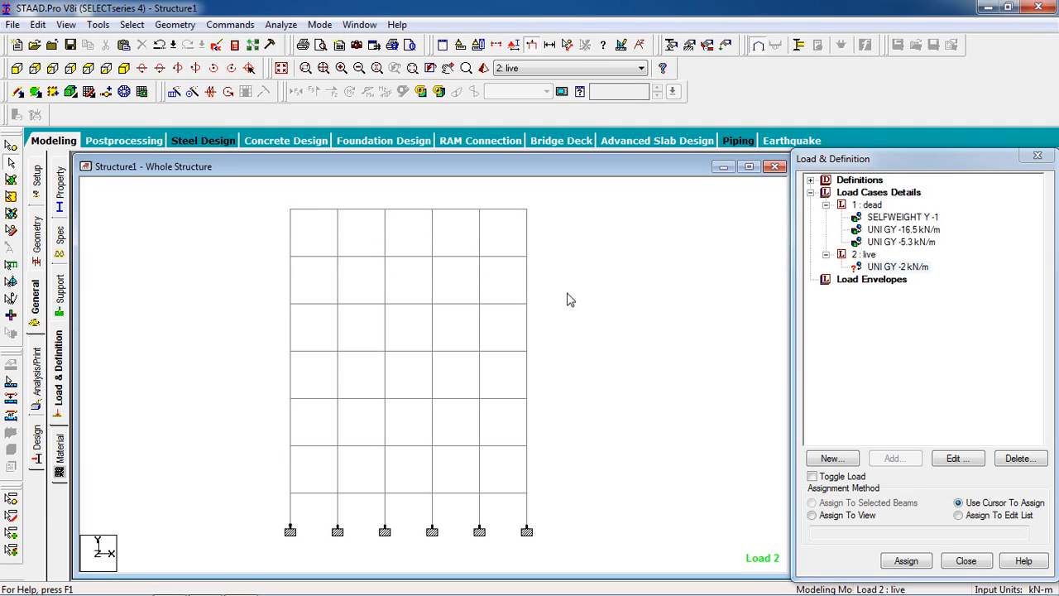
Step: Select all beams parallel to the X and Z axes, cancelling the paste dialog opened by mistake
left_click(135, 25)
mouse_move(276, 303)
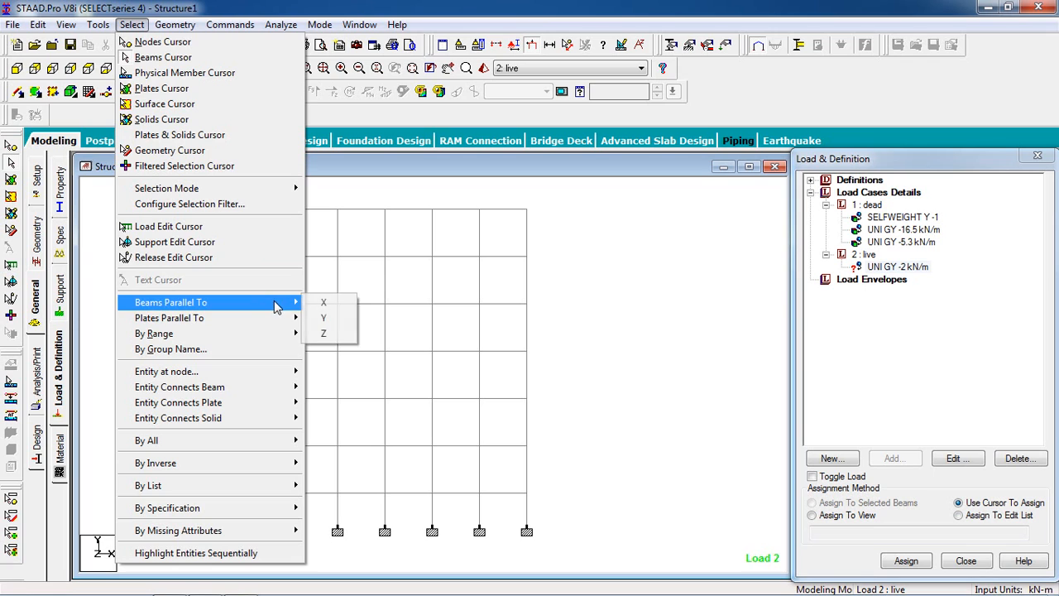
left_click(311, 303)
left_click(123, 45)
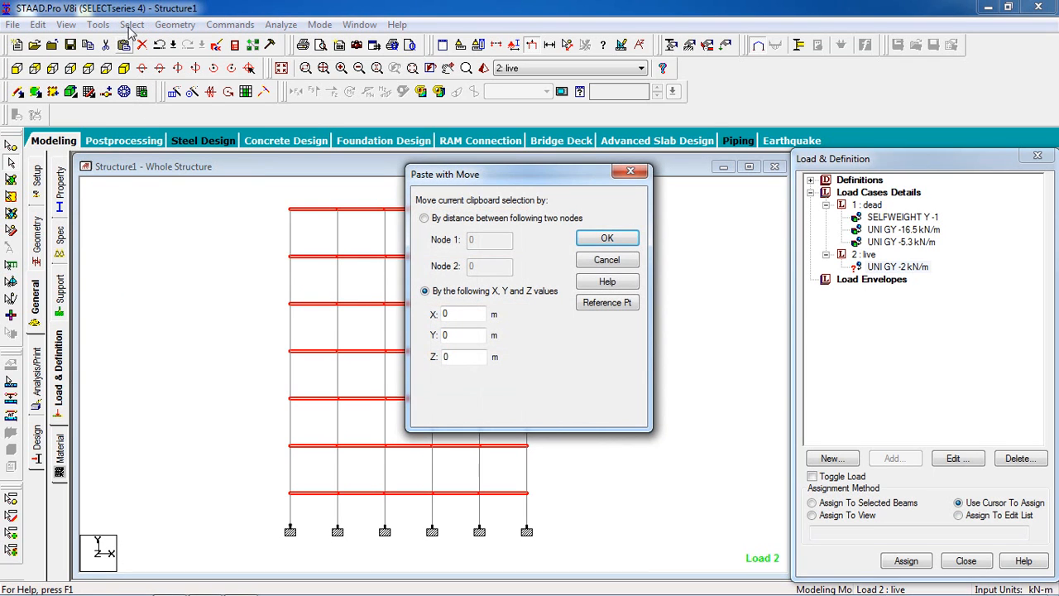
left_click(631, 171)
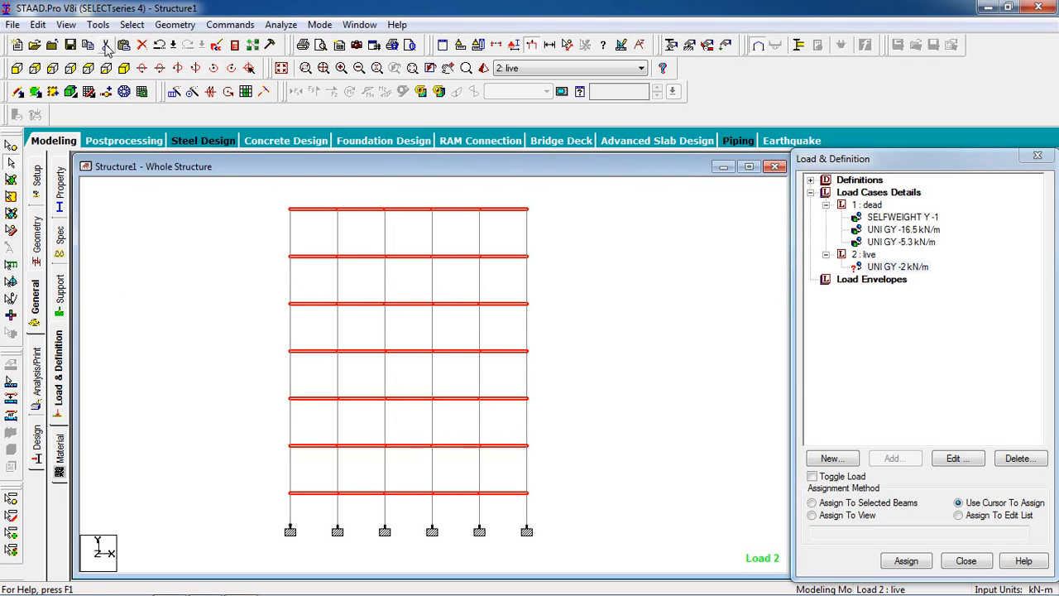
left_click(132, 24)
mouse_move(286, 307)
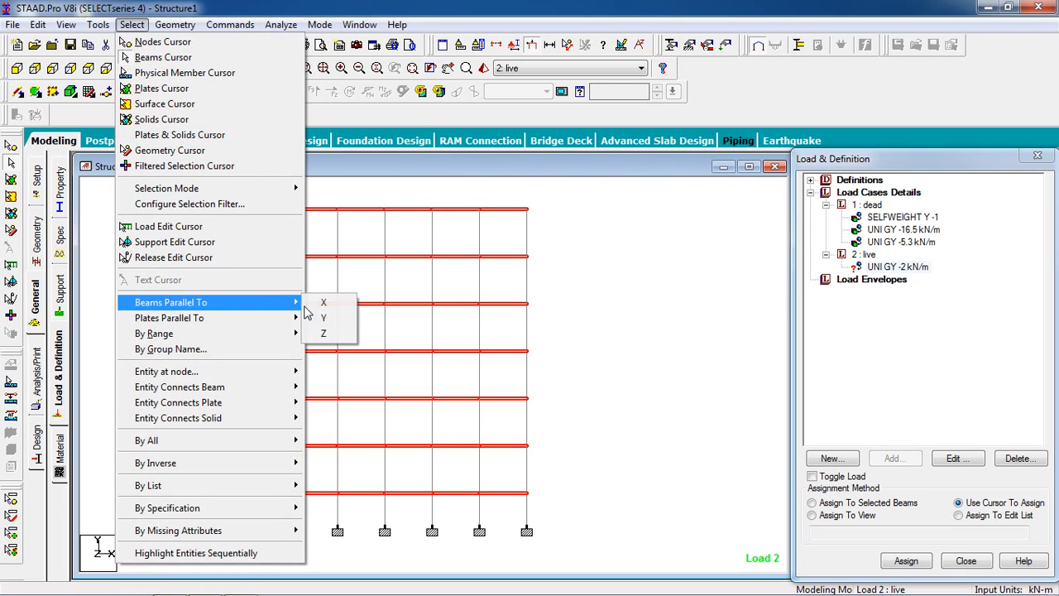
left_click(323, 334)
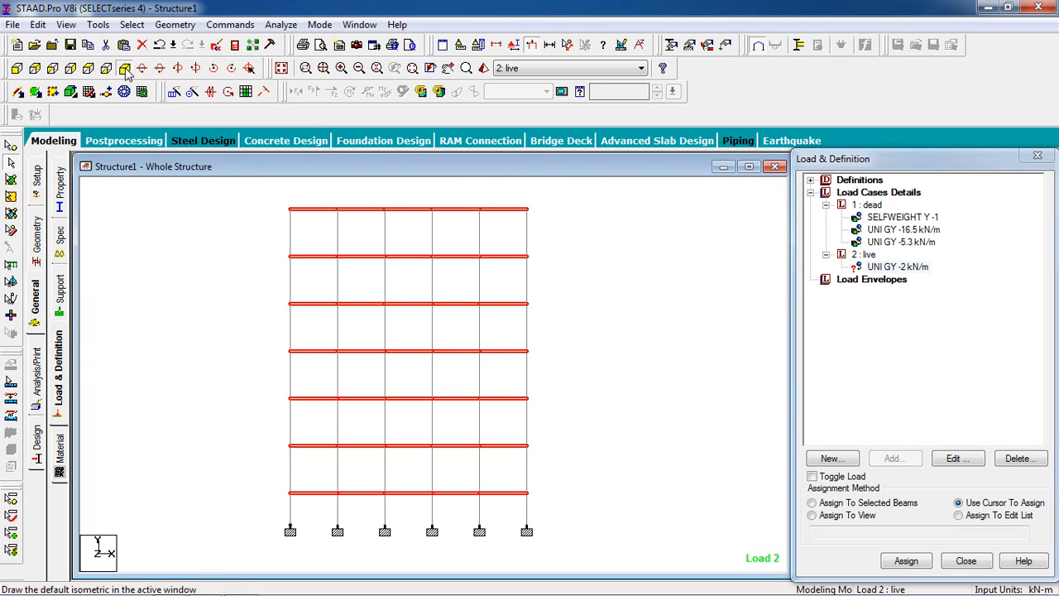
Step: Assign the UNI GY -2 kN/m live load to the selected beams, with the frame shown in isometric view
left_click(124, 67)
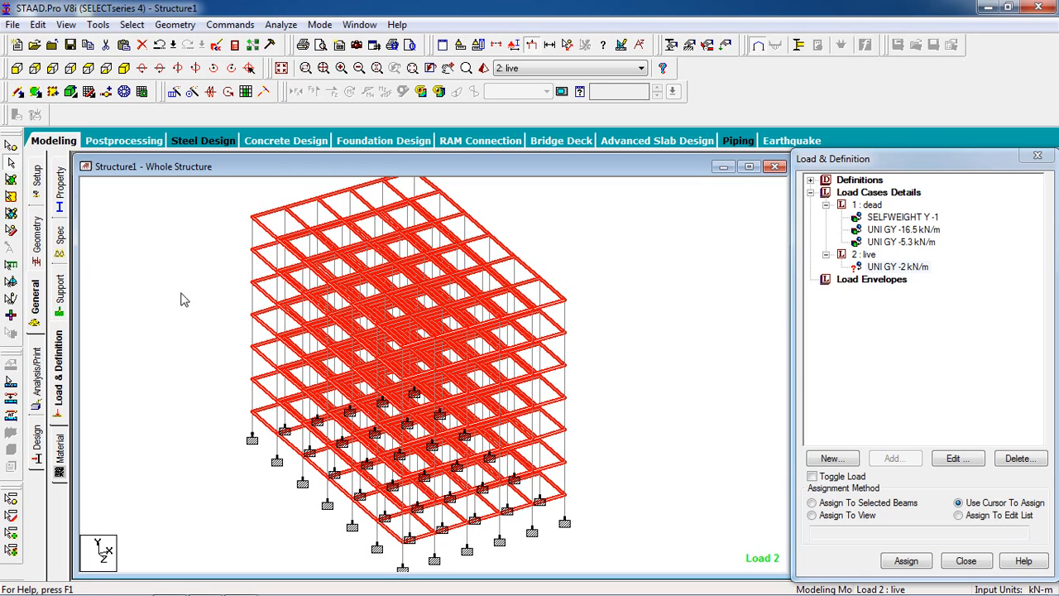
left_click(891, 268)
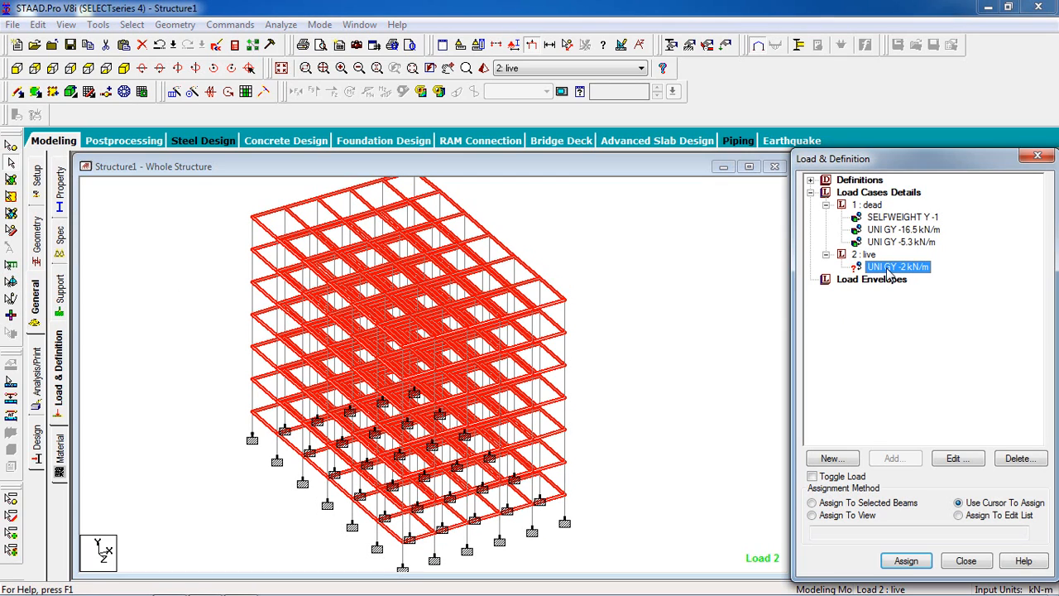
left_click(866, 505)
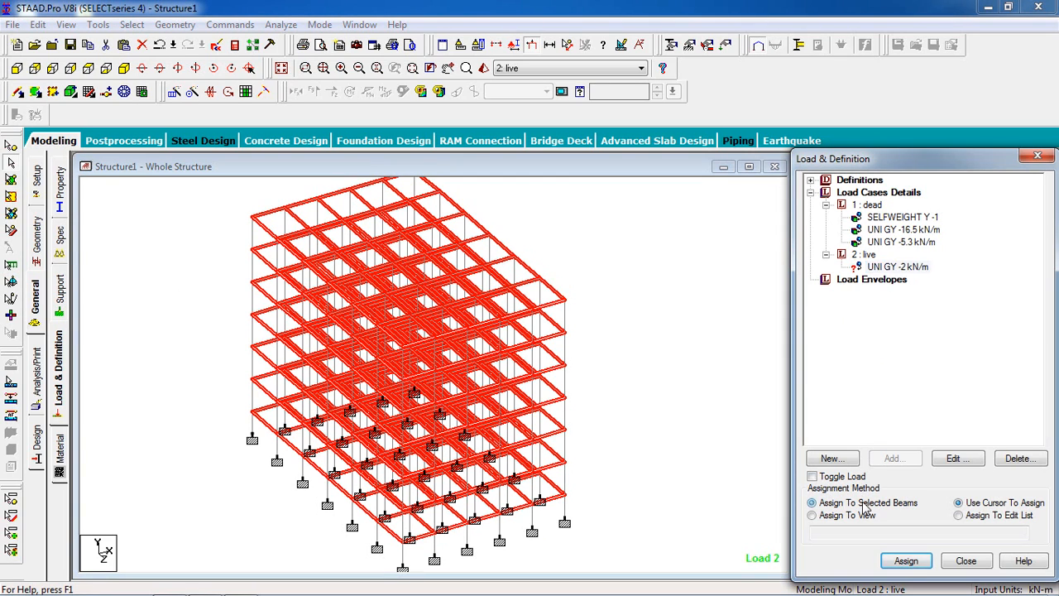
left_click(906, 560)
left_click(937, 408)
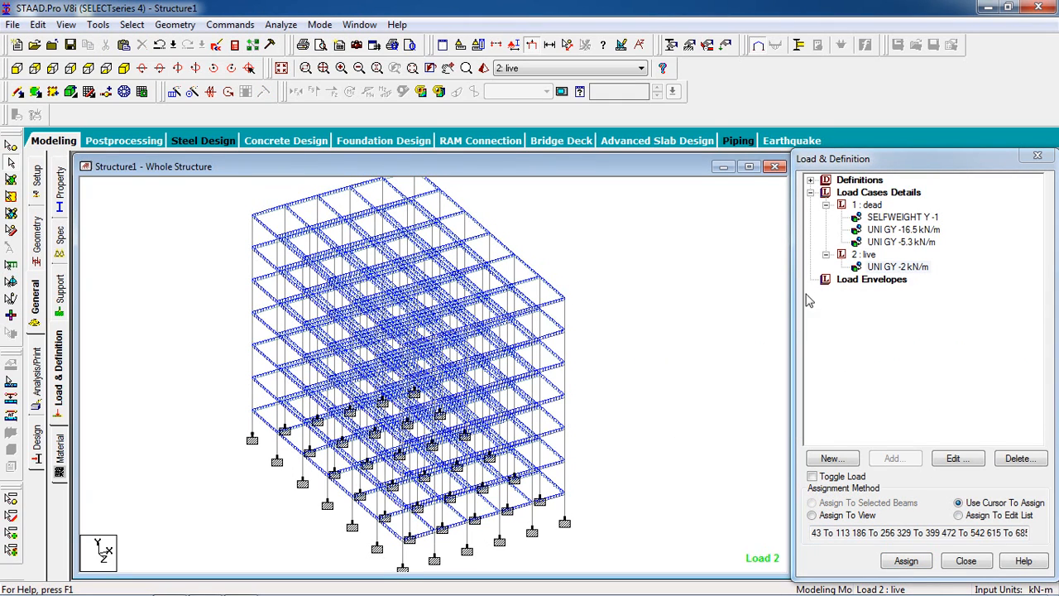
Step: Start a floor load in the dead load case with a pressure of -5 kN/m2 in Global Y by YRANGE
left_click(870, 207)
left_click(897, 465)
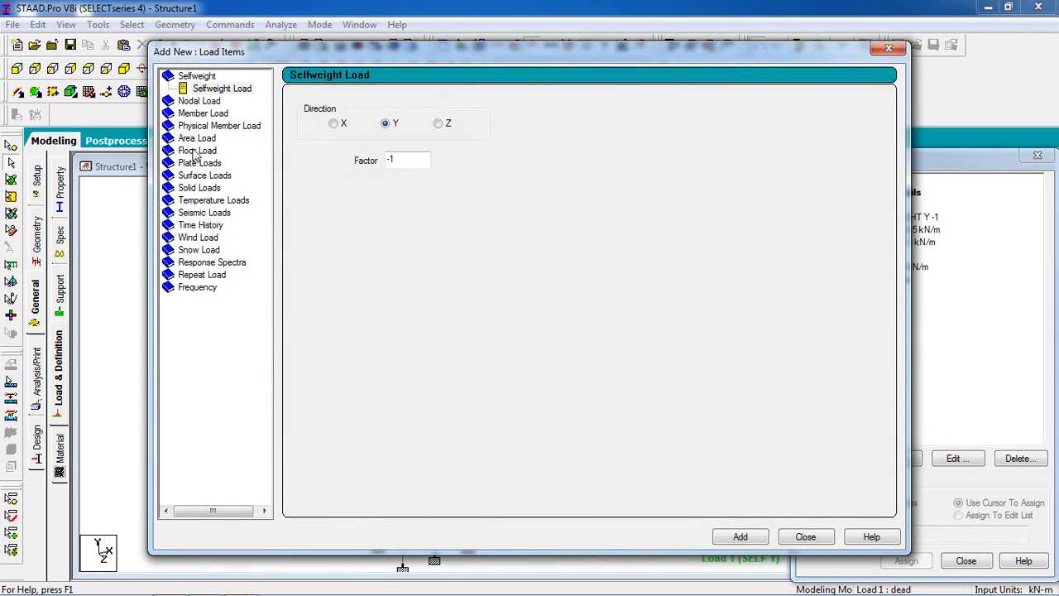
left_click(192, 151)
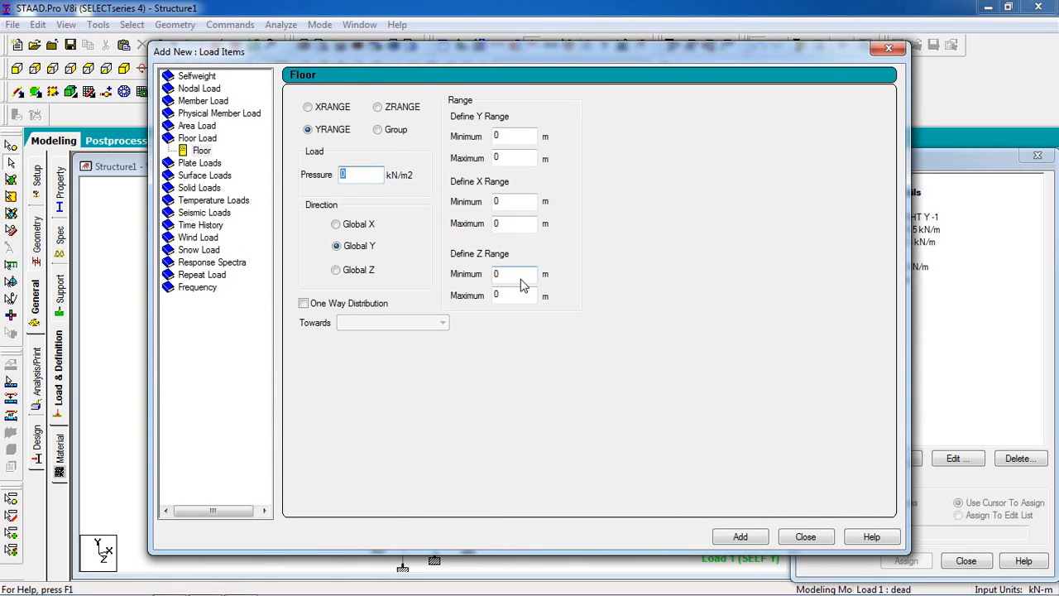
type("-5")
left_click_drag(471, 45, 673, 61)
Step: Look up the coordinates of the frame's corner nodes at the lowest beam level and at the roof
left_click(40, 184)
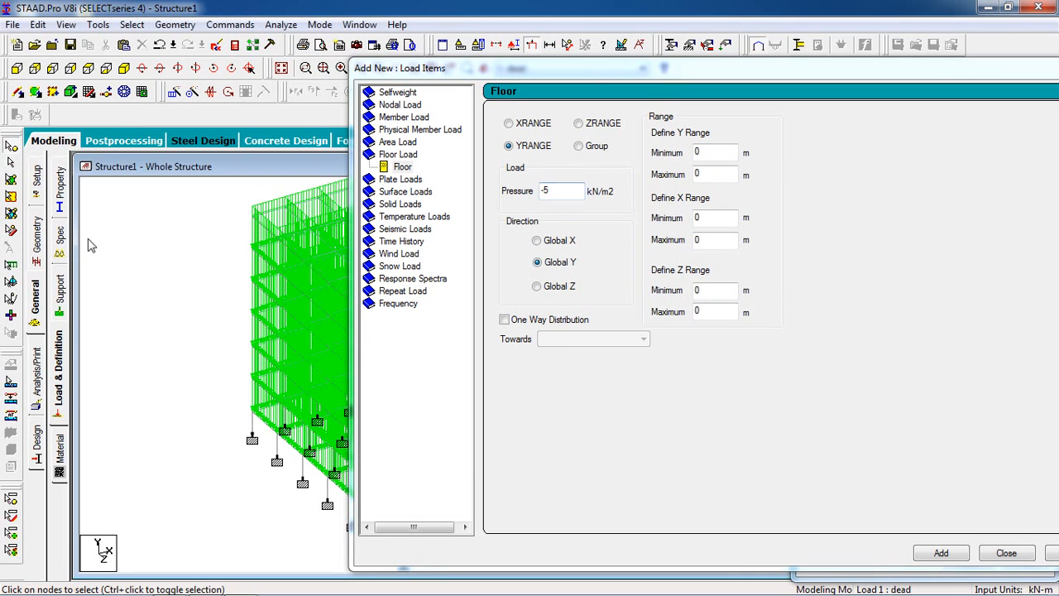
left_click(254, 410)
double_click(253, 413)
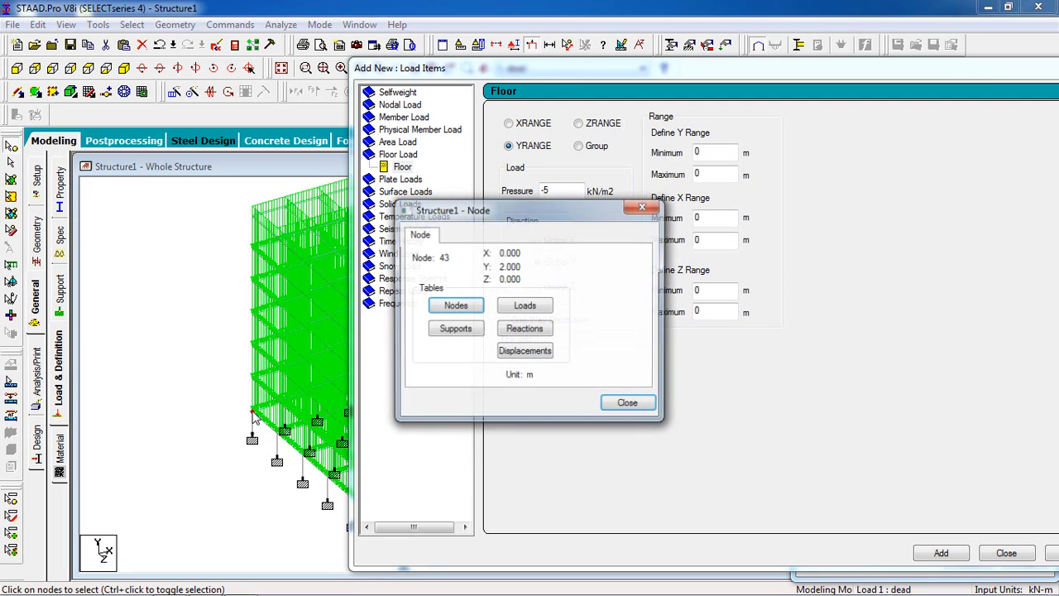
left_click(629, 404)
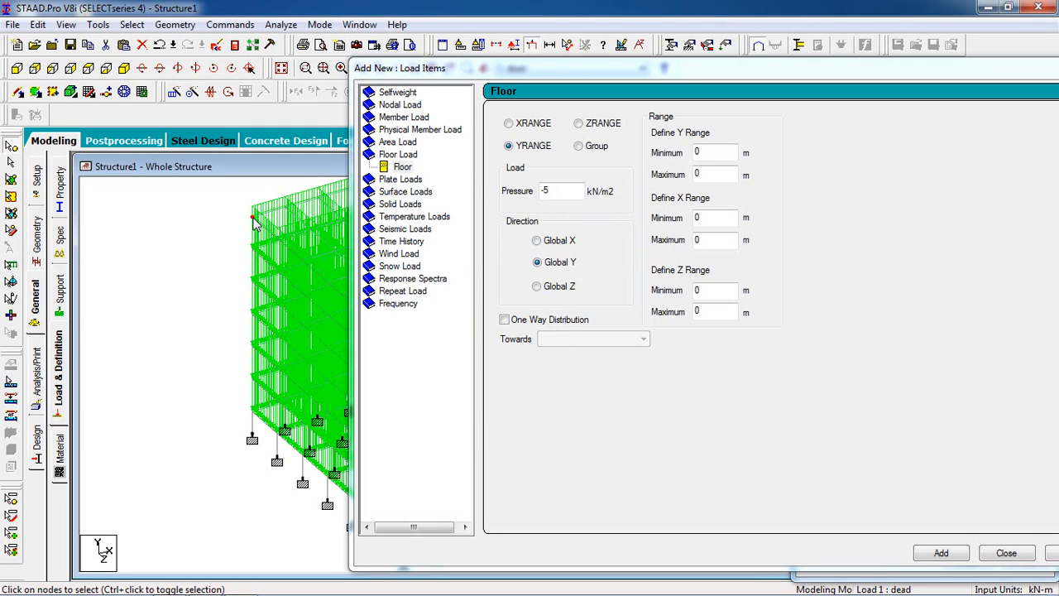
double_click(253, 218)
left_click(627, 404)
Step: Add the floor load with a Y range from 2 to 20 m and display it on the frame
double_click(699, 152)
key("Tab")
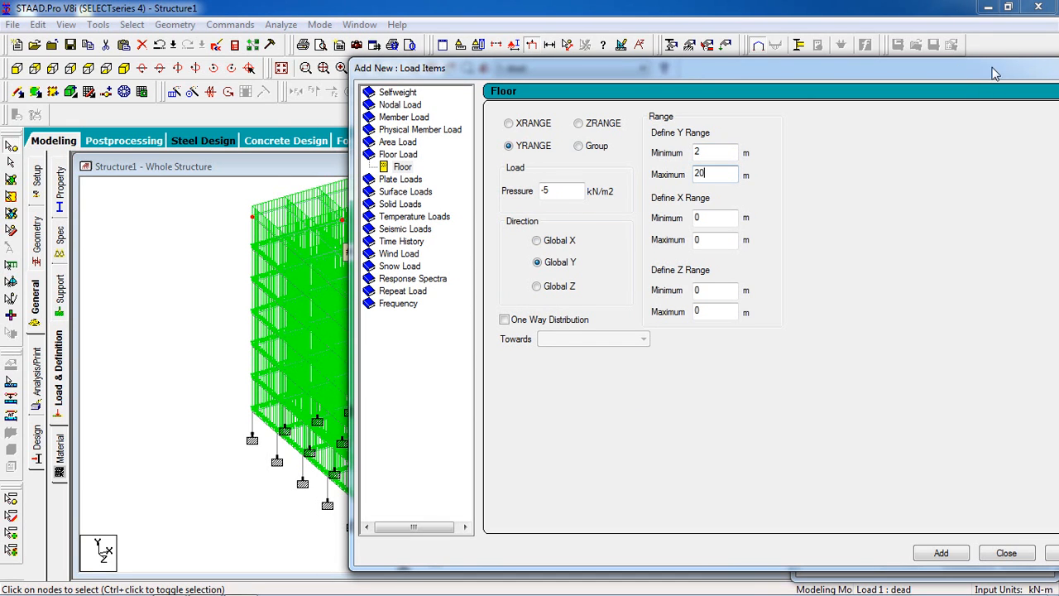
left_click_drag(996, 58, 793, 50)
left_click(743, 531)
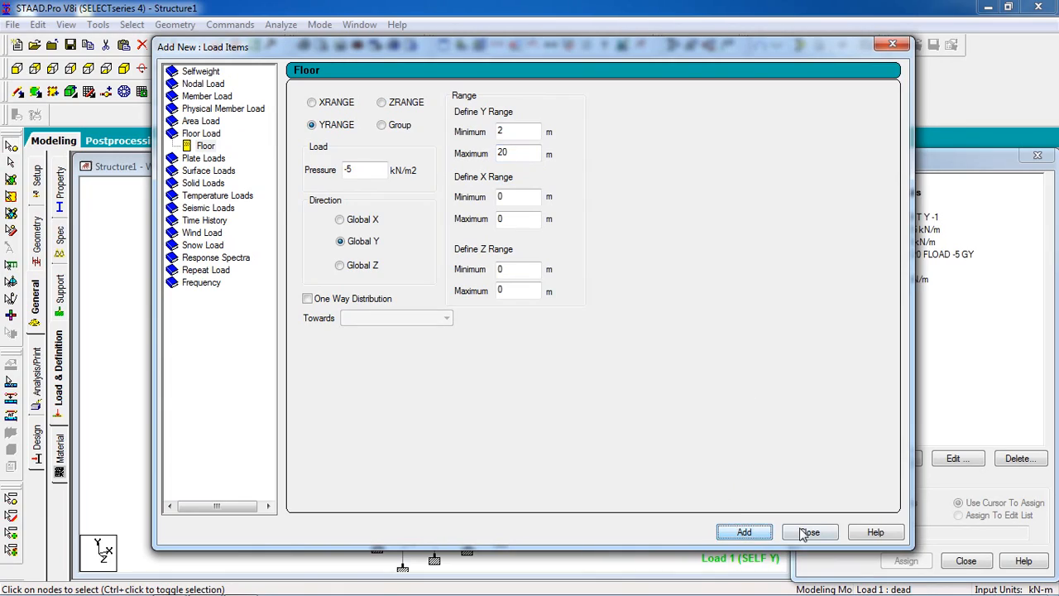
left_click(808, 531)
left_click(913, 255)
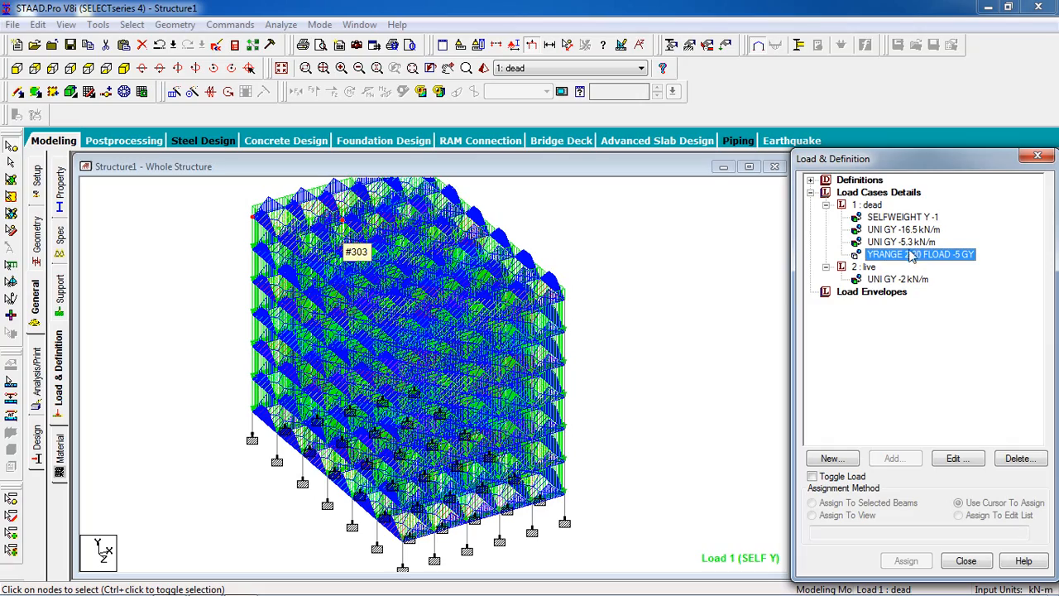
left_click(590, 348)
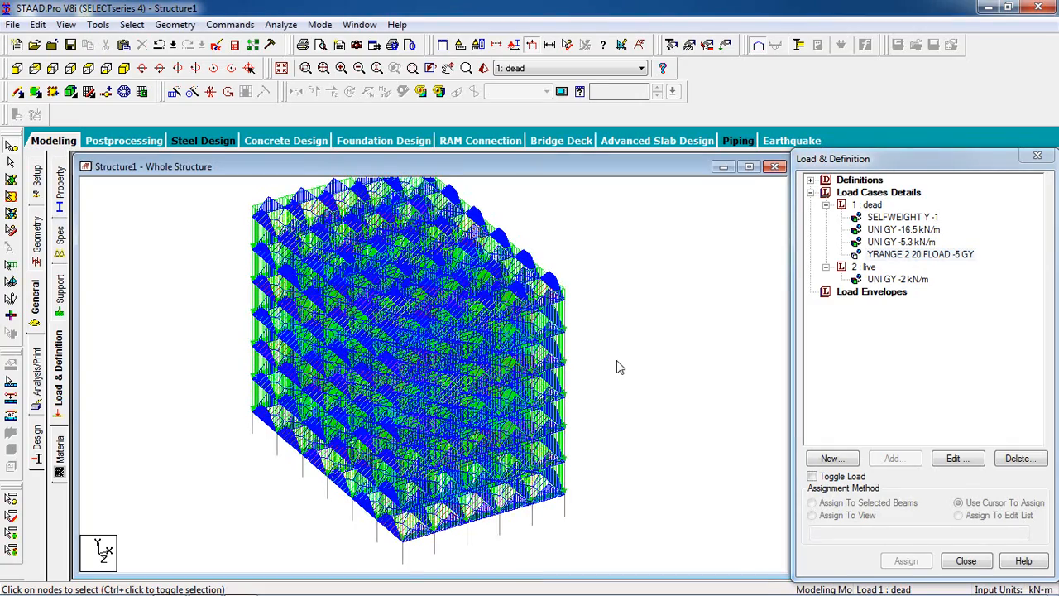
Step: Add a YRANGE floor load of -1 kN/m2 in Global Y from 2 to 20 m to the live case and display it
left_click(864, 267)
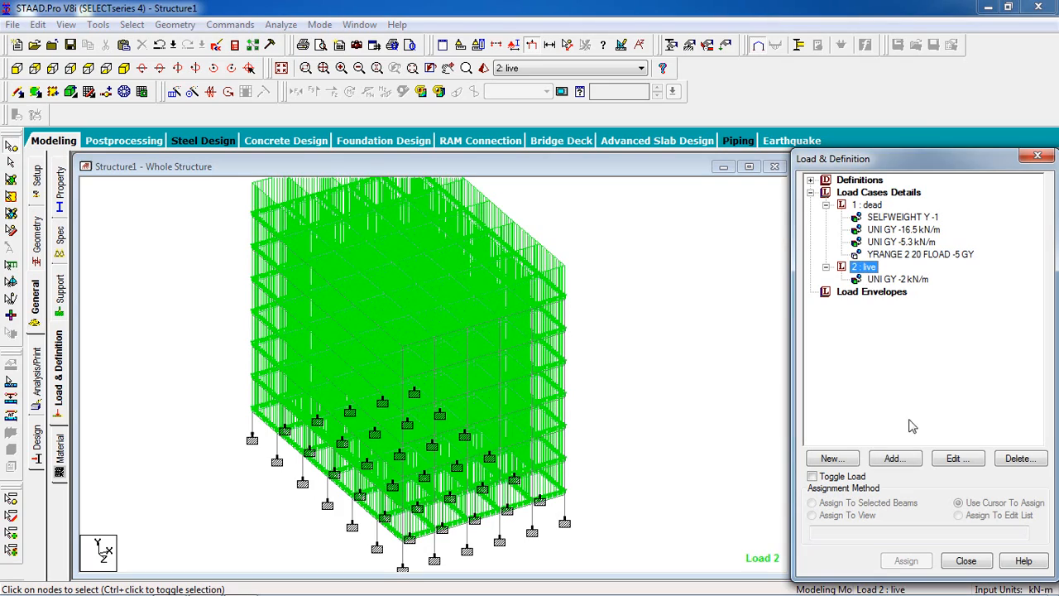
left_click(894, 458)
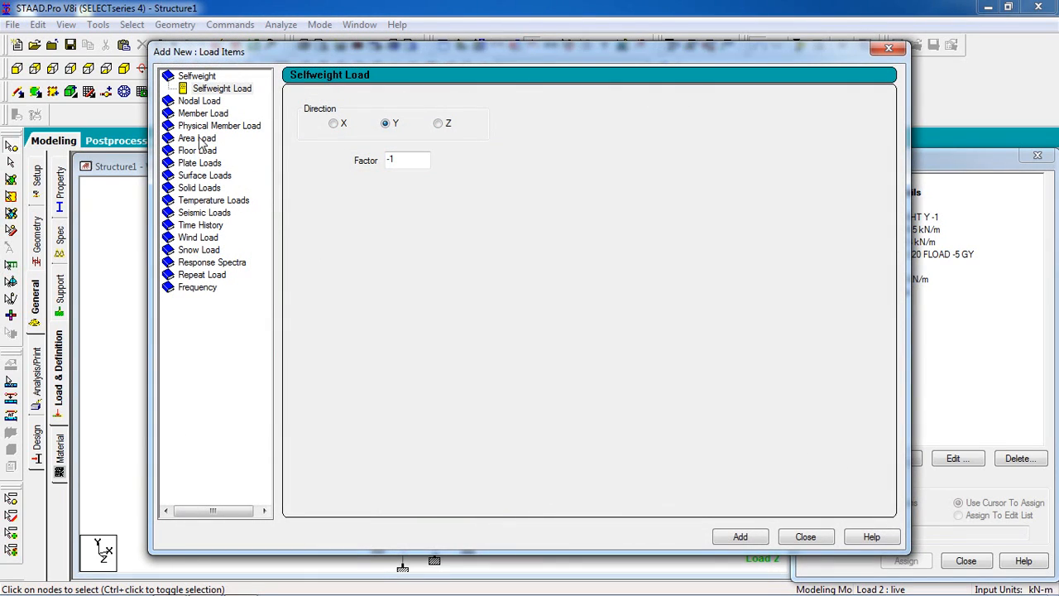
left_click(199, 150)
key("Tab")
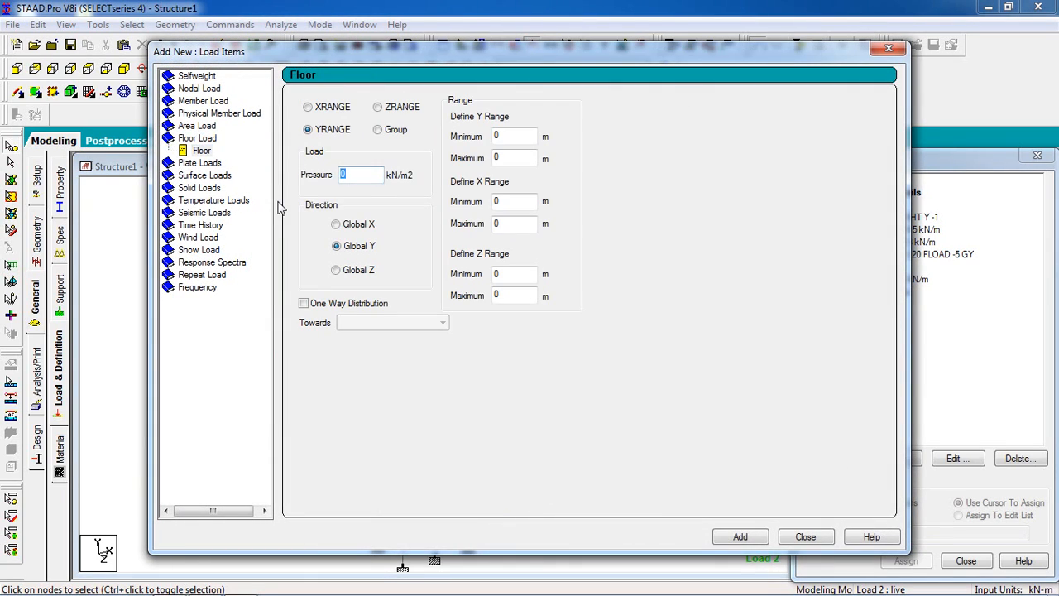
type("-1")
key("Tab")
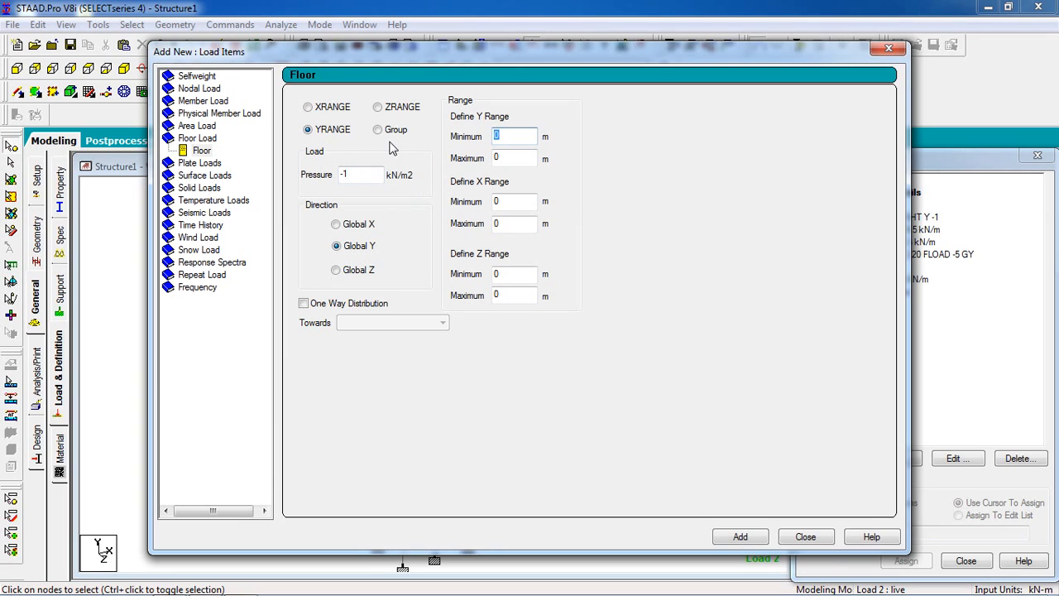
type("20")
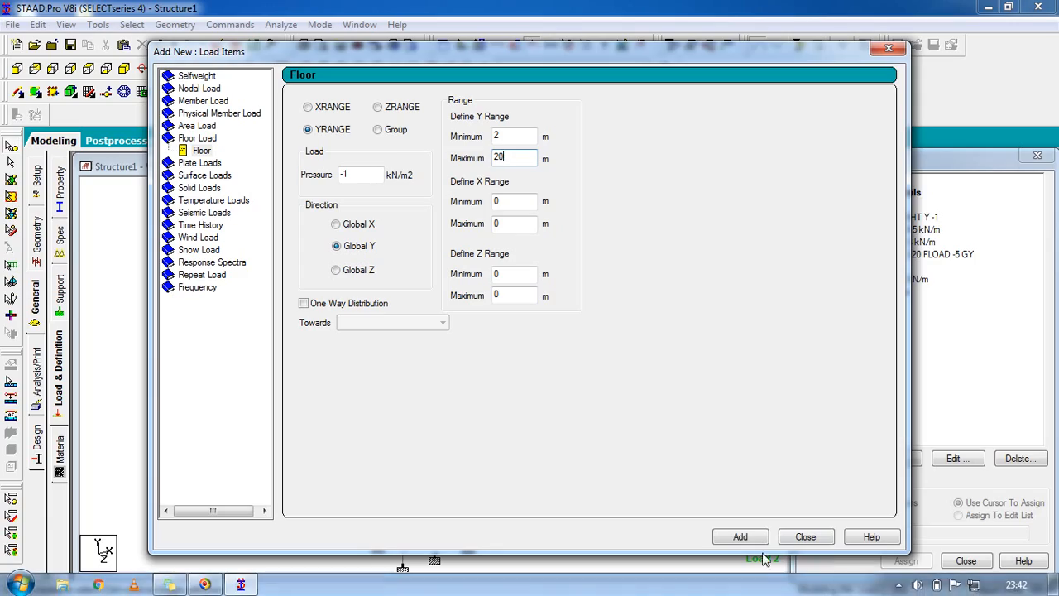
left_click(740, 537)
left_click(806, 536)
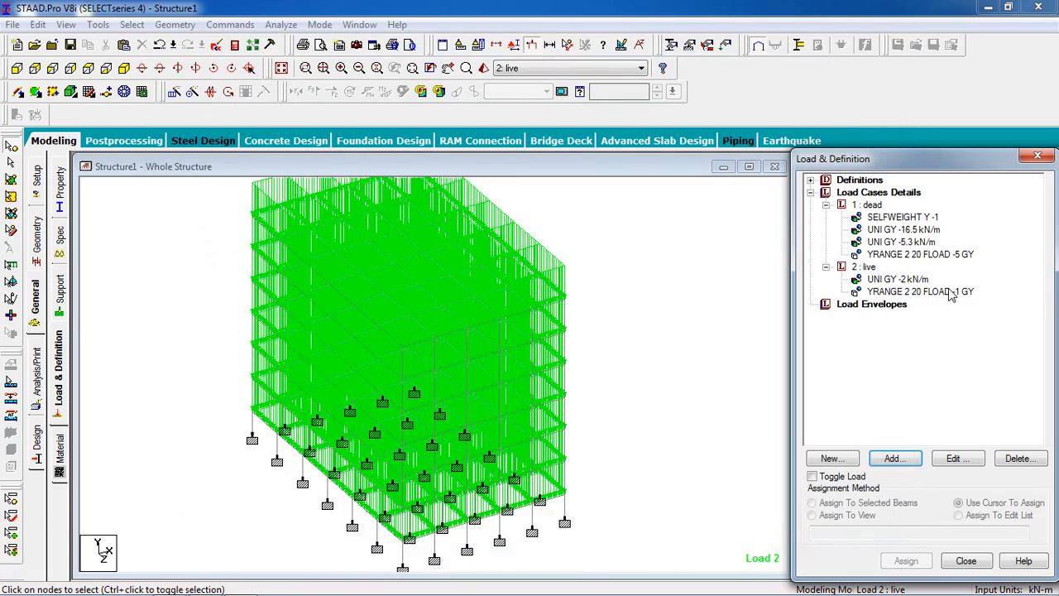
left_click(952, 292)
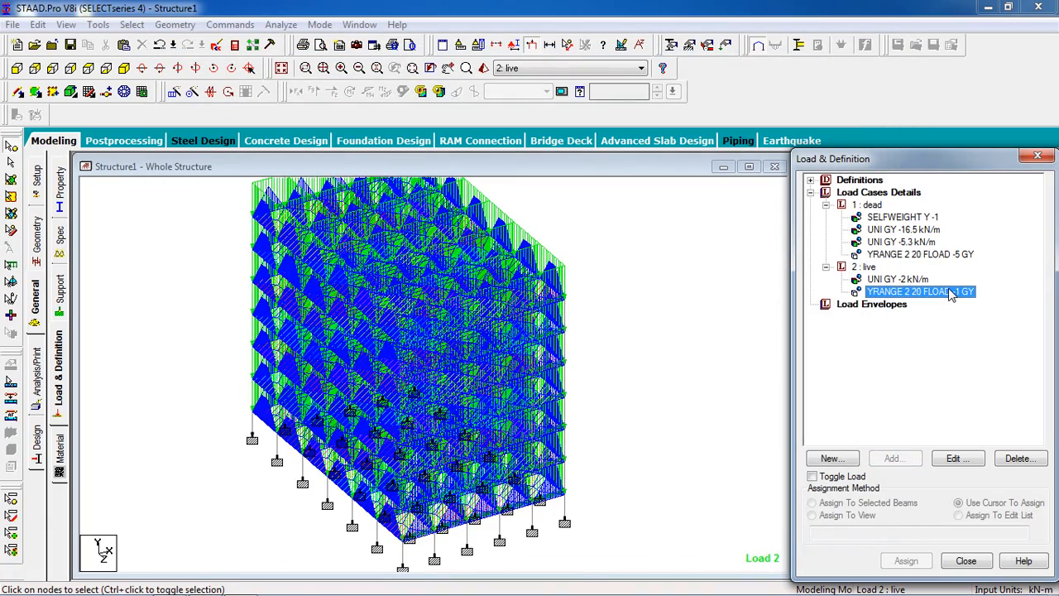
Step: Delete the UNI GY -2 kN/m member load from the live load case
middle_click_drag(626, 368, 639, 393)
scroll(638, 393, "down", 1)
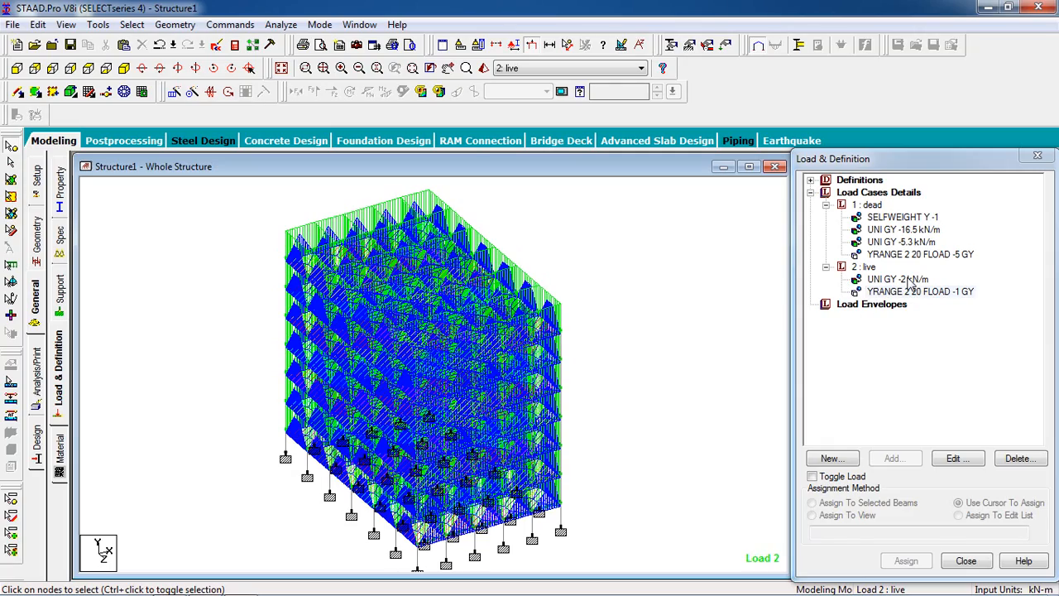
left_click(910, 282)
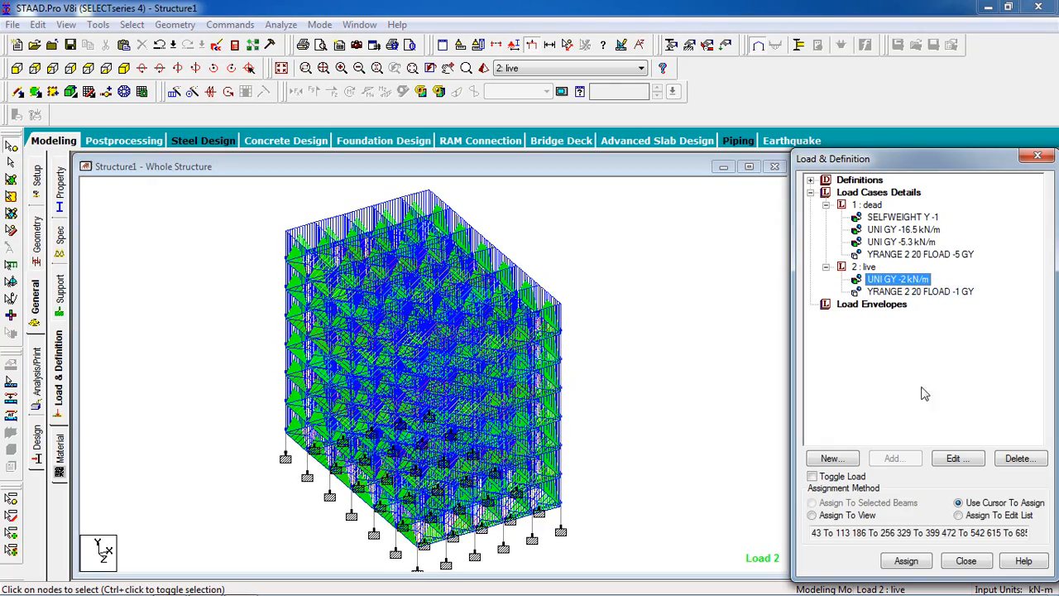
left_click(1016, 458)
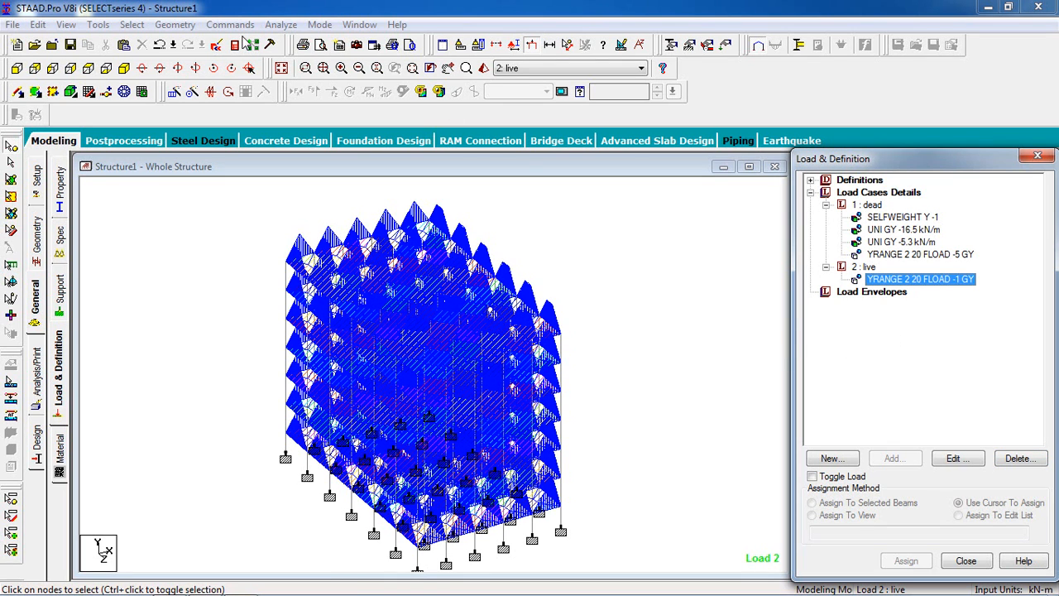
Step: Add a Perform Analysis command to the model
left_click(234, 25)
mouse_move(356, 278)
left_click(445, 276)
left_click(475, 390)
Step: Save the modified structure and run the analysis, then close the run report while staying in modeling mode
left_click(281, 25)
left_click(302, 39)
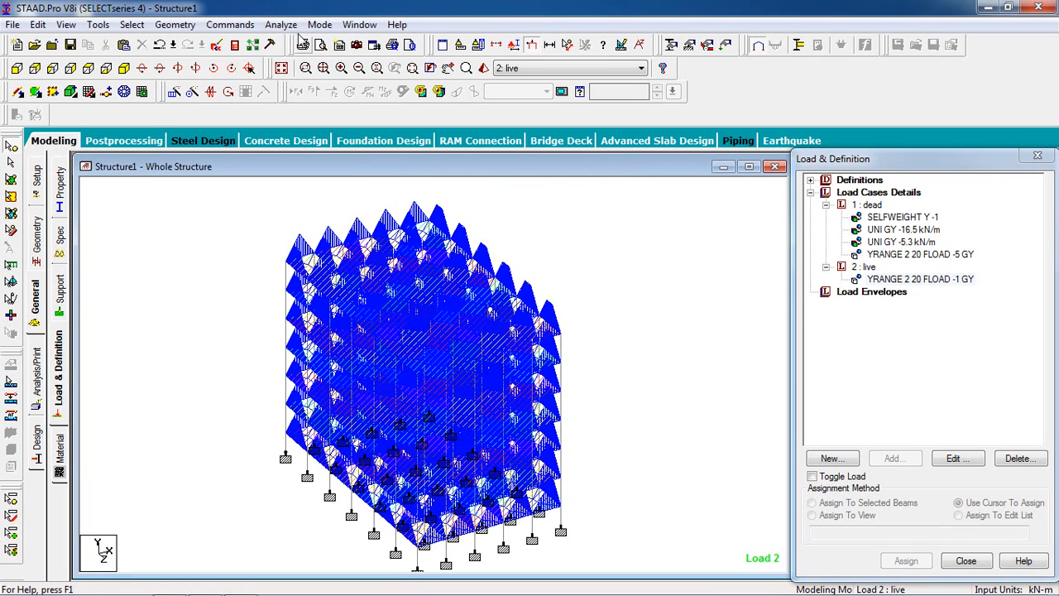
left_click(280, 24)
left_click(294, 40)
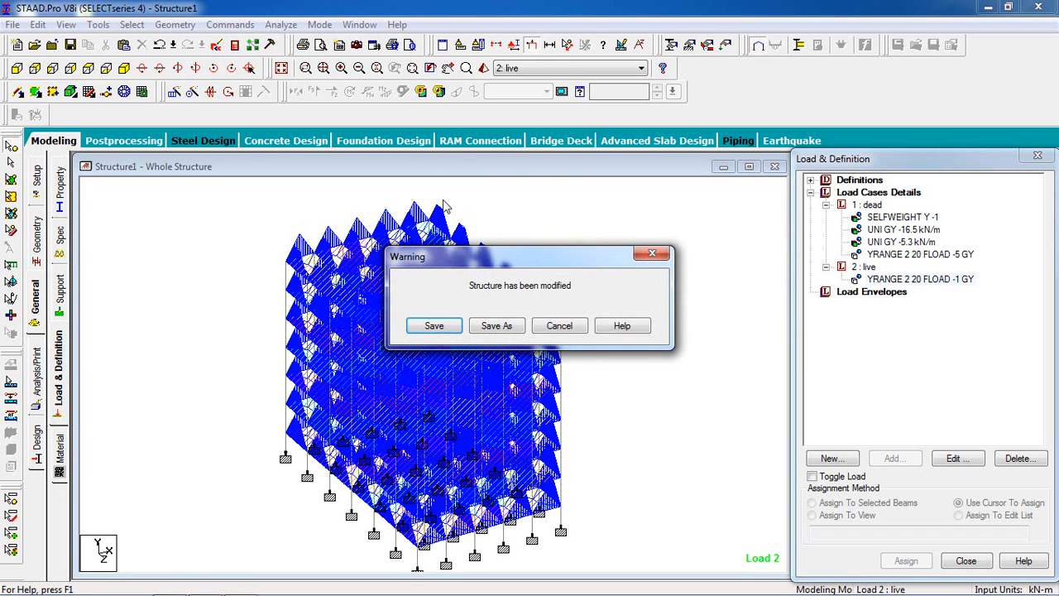
left_click(437, 326)
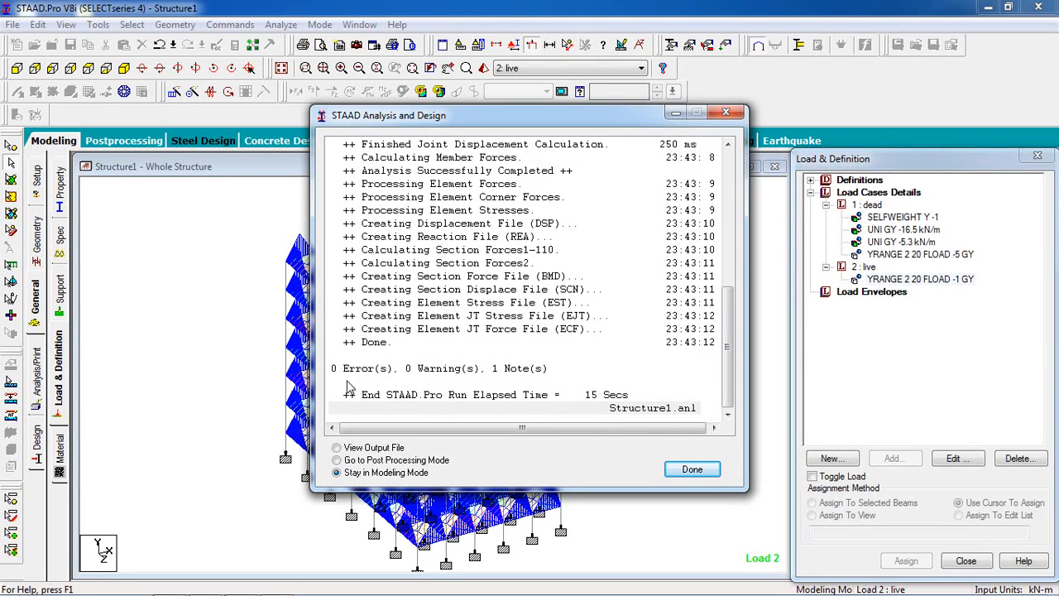
left_click(676, 472)
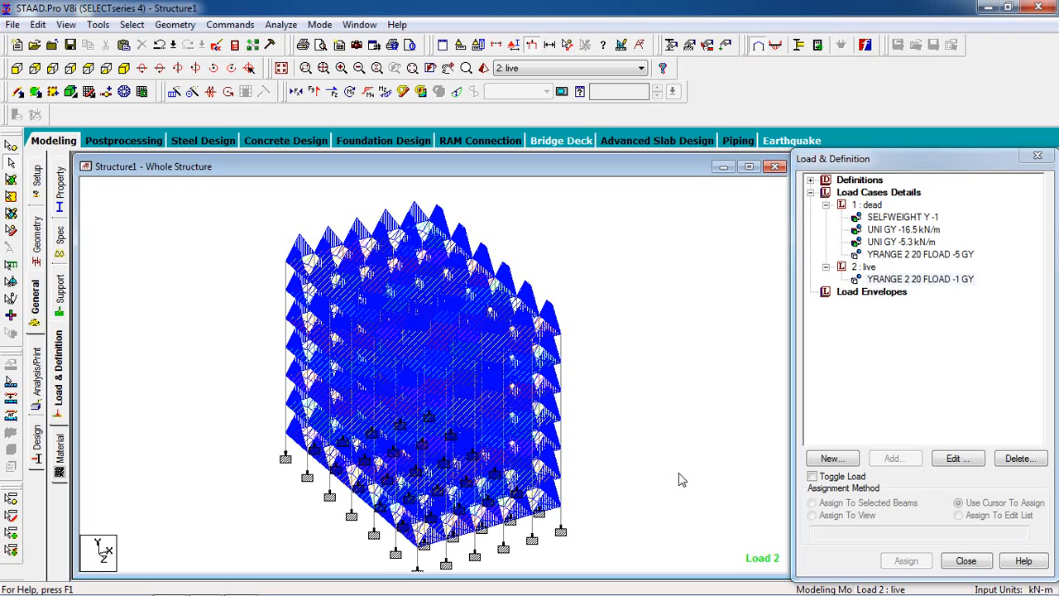
Step: Open the concrete design settings for the whole structure and set the current design code to IS456
left_click(36, 443)
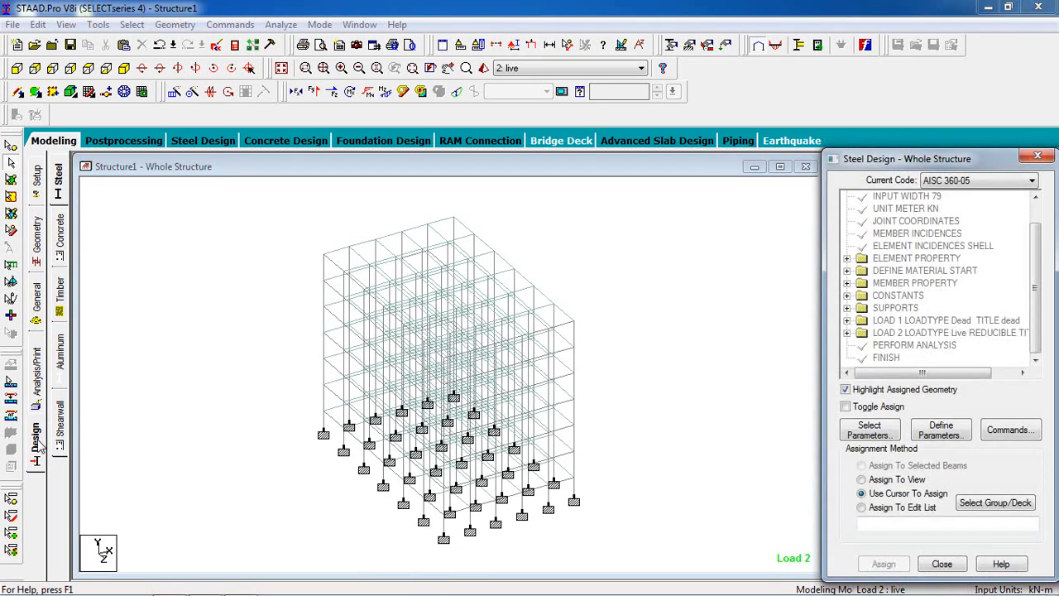
left_click(59, 240)
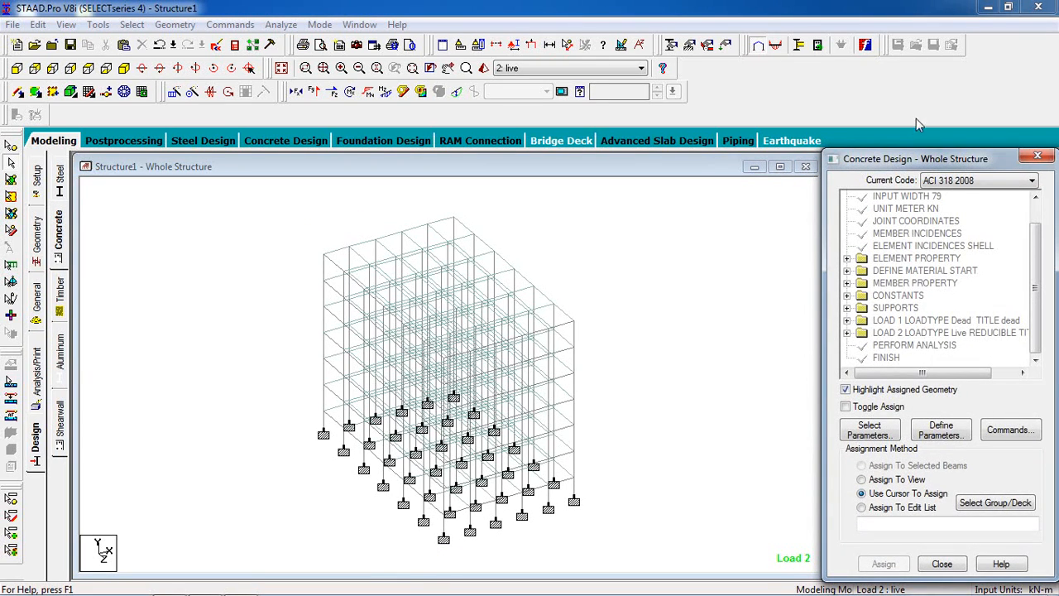
left_click(964, 182)
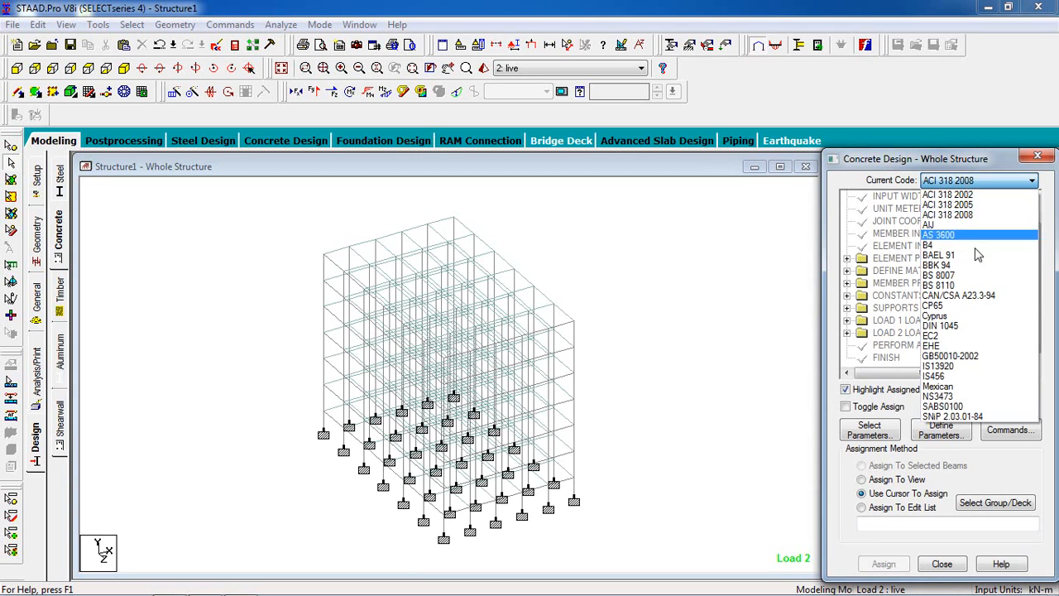
left_click(999, 378)
Step: Limit the selected concrete design parameters to Clear, Fc and Fymain
left_click(876, 429)
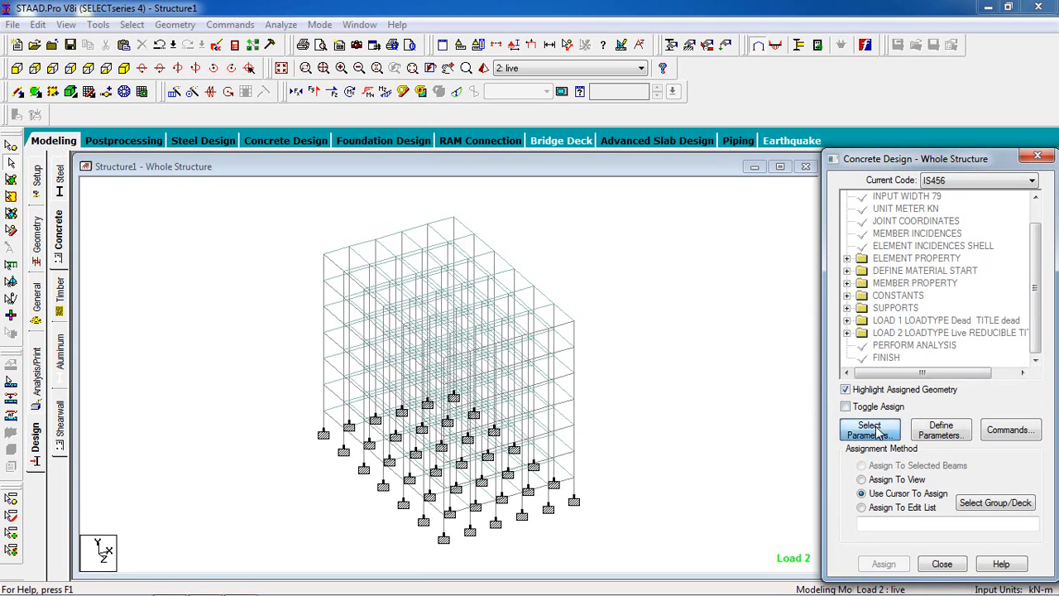
left_click(849, 401)
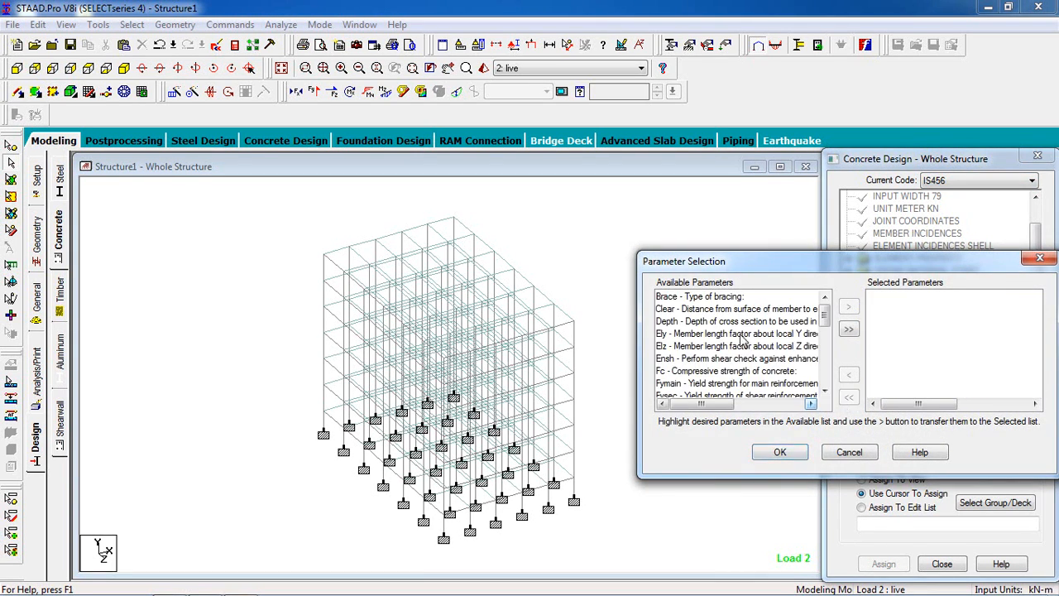
double_click(729, 310)
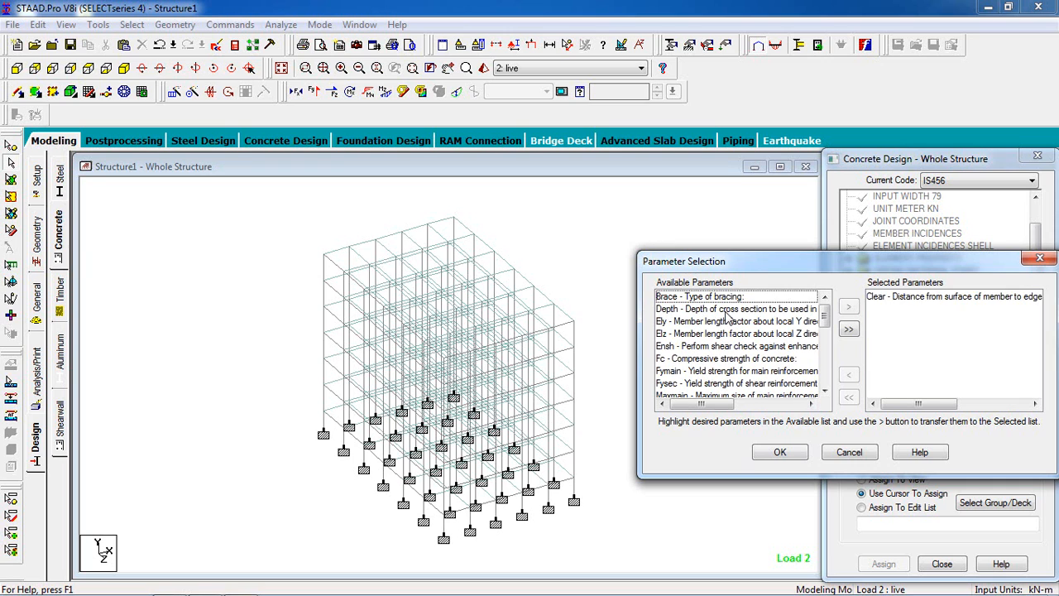
double_click(725, 360)
double_click(726, 363)
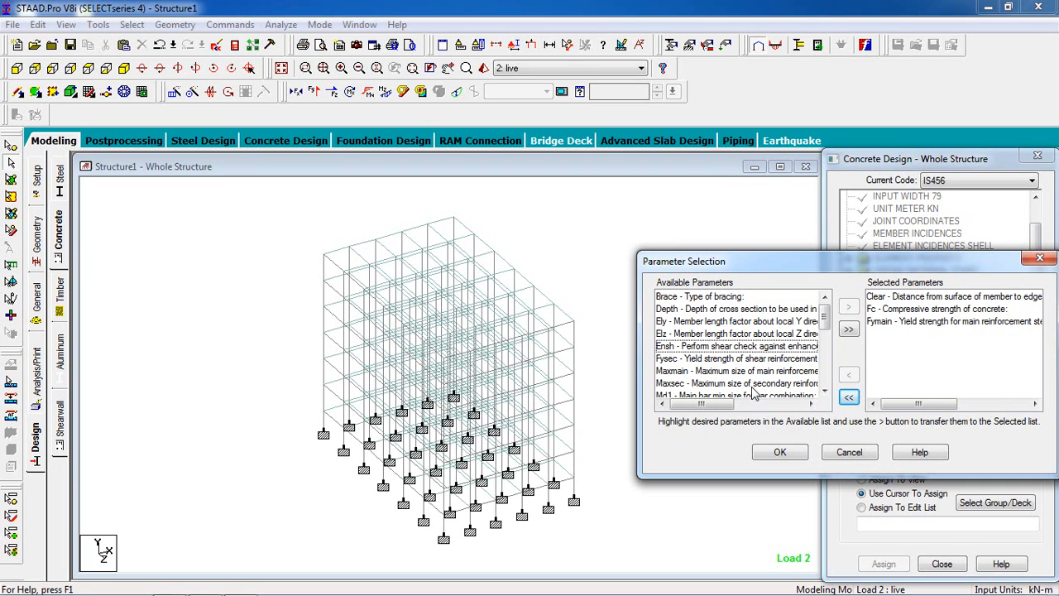
left_click(787, 455)
Step: Define the CLEAR design parameter with a clear cover of 0.025 m and add it
left_click(941, 430)
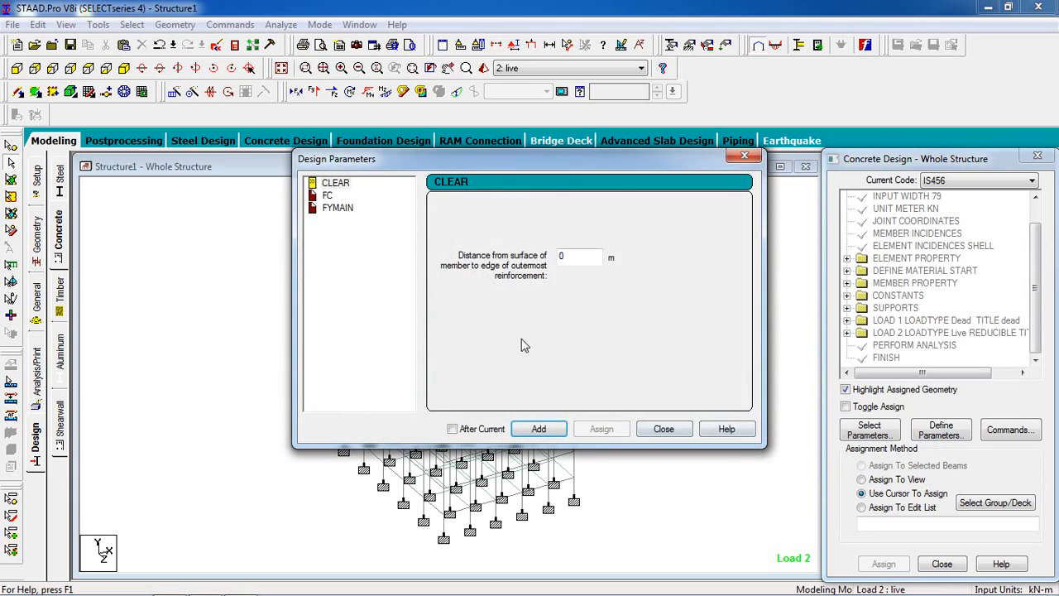
left_click(599, 258)
left_click(519, 442)
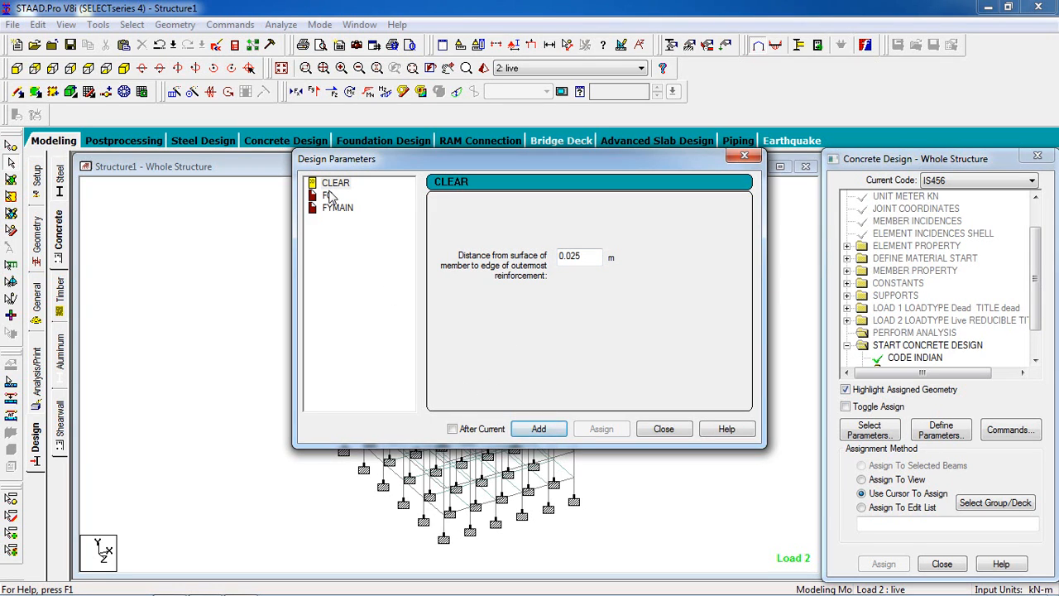
Step: Add the FC design parameter with a concrete compressive strength of 20000 kN/m2
left_click(328, 195)
left_click_drag(601, 263, 468, 261)
type("20000")
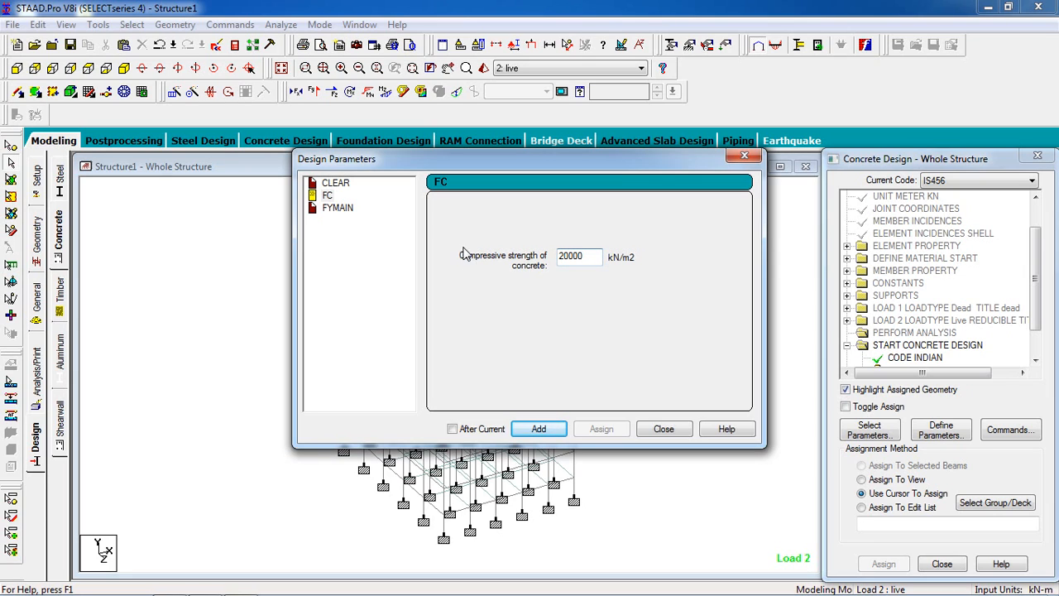
left_click(521, 430)
left_click(328, 196)
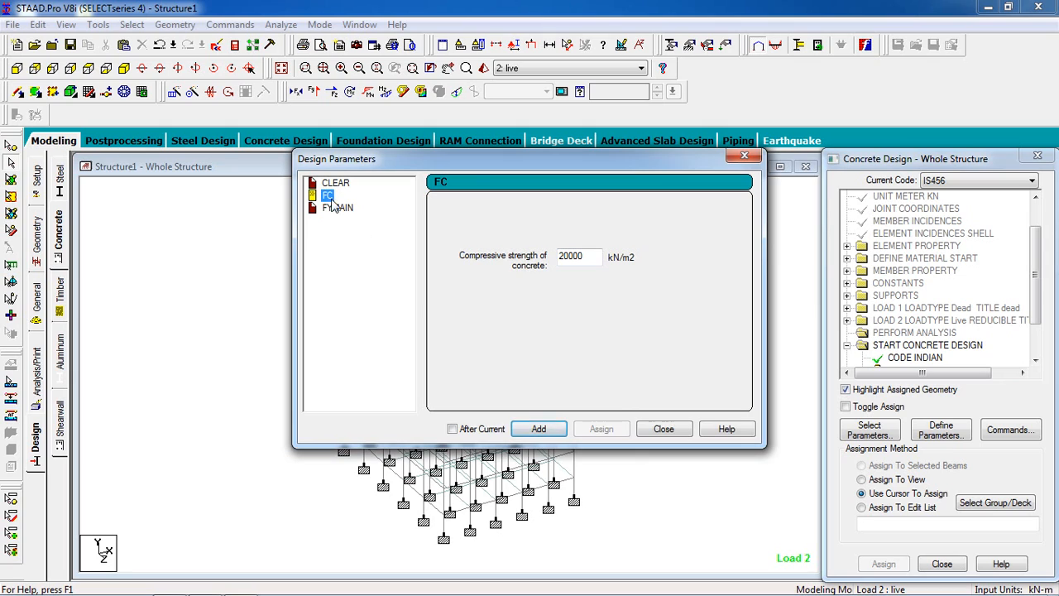
Step: Add the FYMAIN design parameter with a main reinforcement yield strength of 415000 kN/m2
left_click(337, 208)
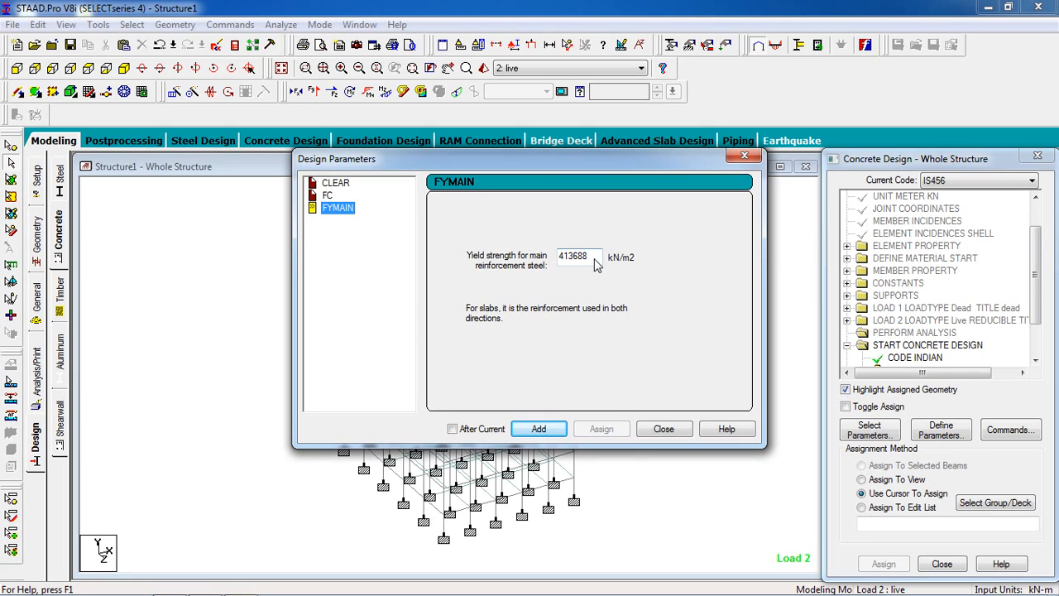
key("Tab")
type("41")
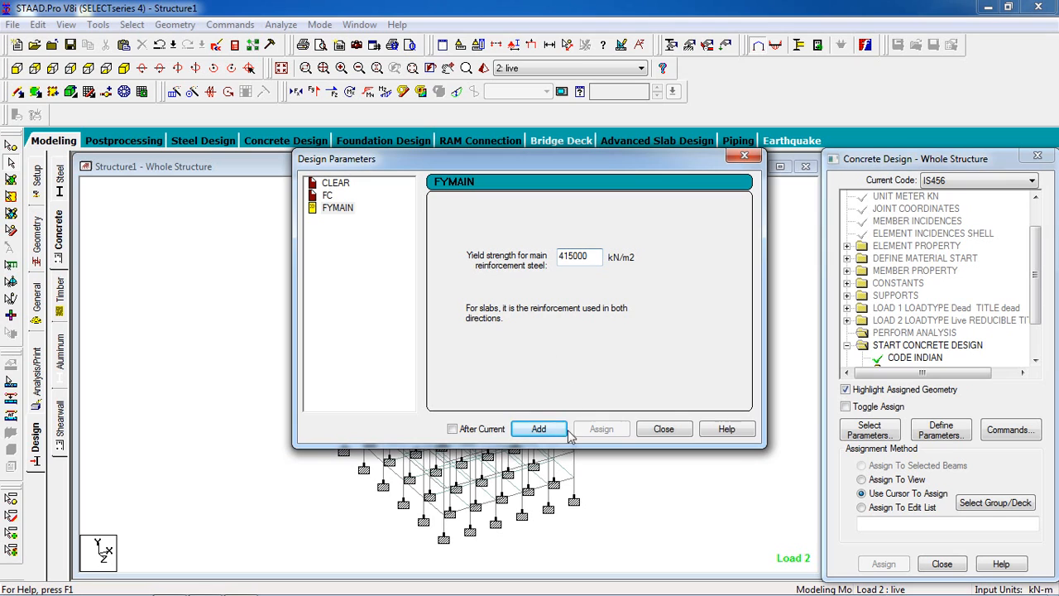
left_click(539, 429)
left_click(664, 429)
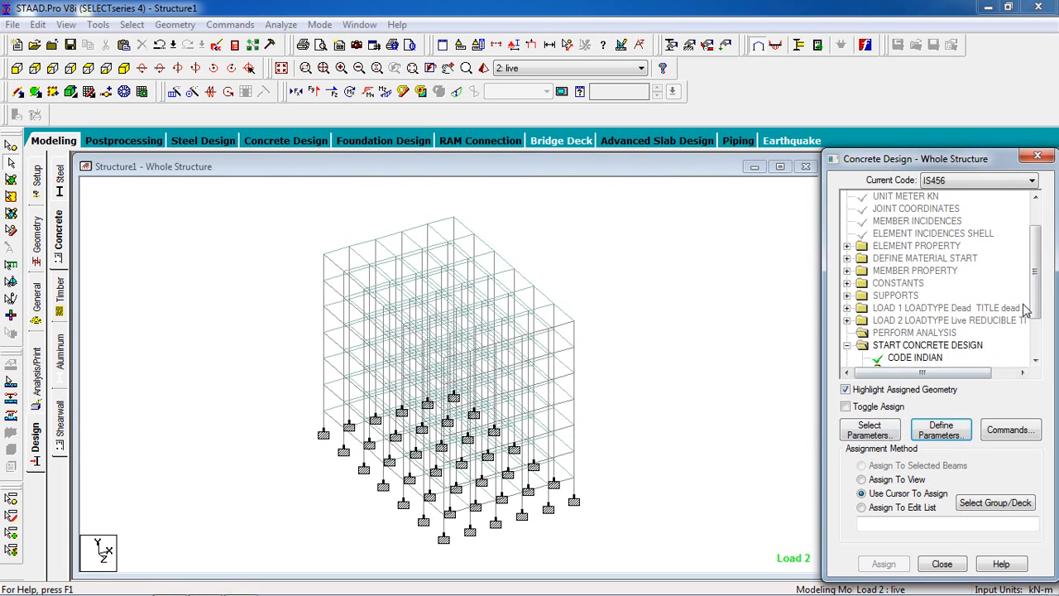
Step: Assign the CLEAR 0.025 design parameter to all members in the view
scroll(1026, 315, "down", 2)
left_click(927, 299)
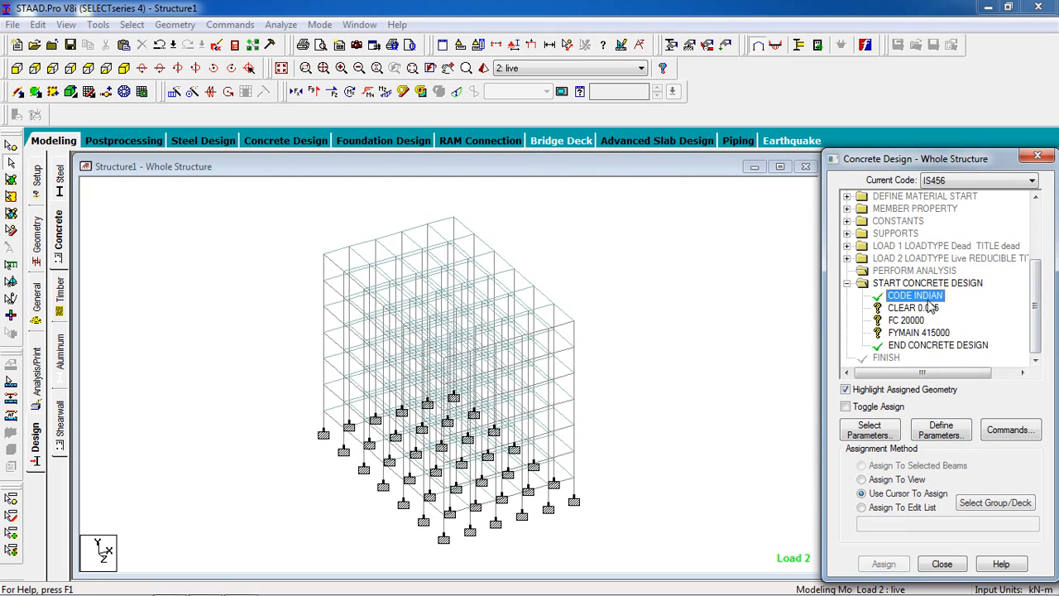
left_click(931, 307)
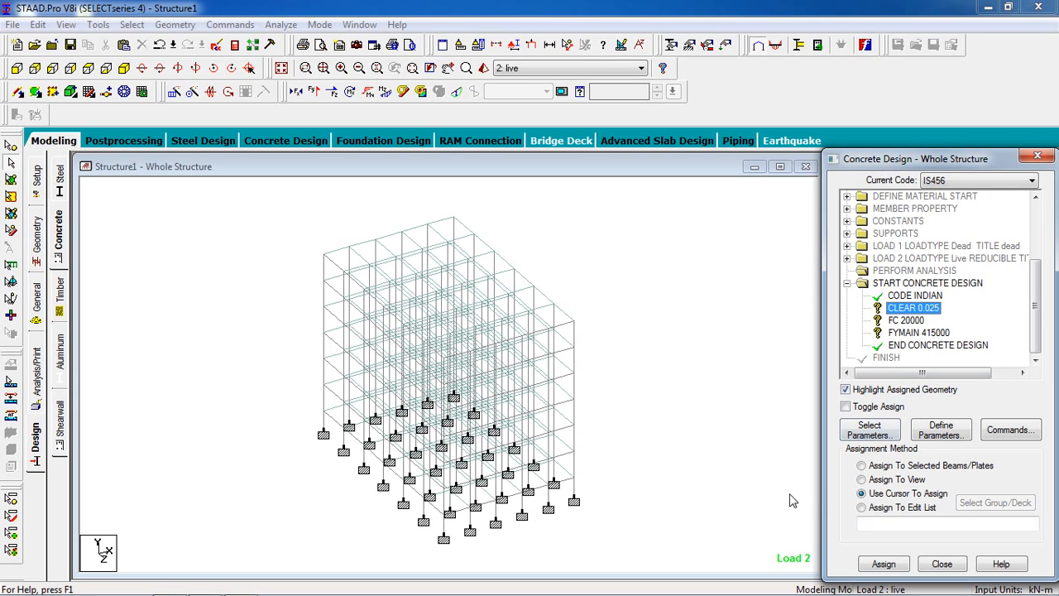
left_click(607, 379)
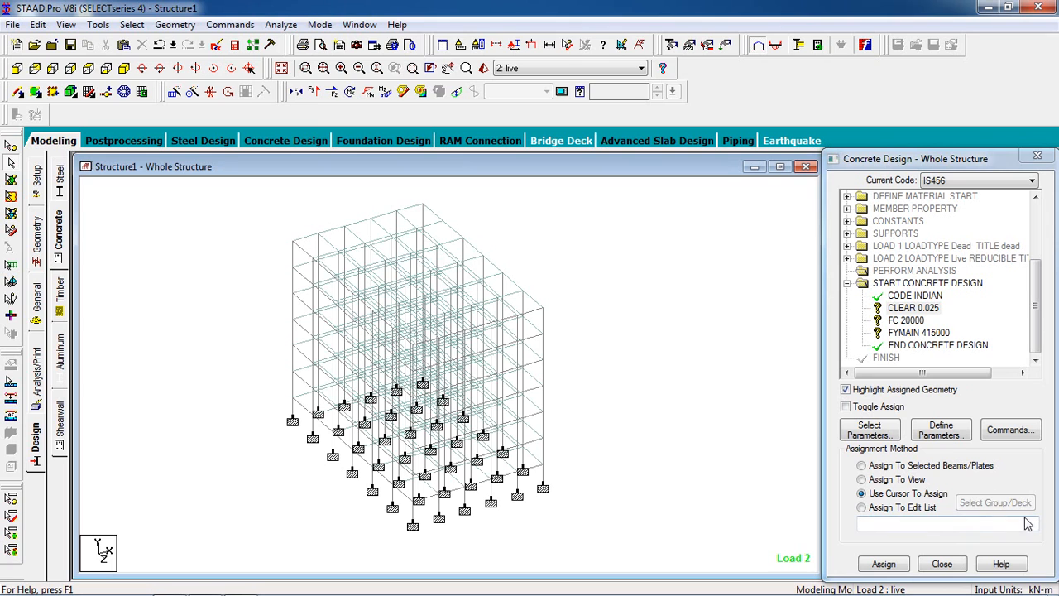
left_click(915, 493)
left_click(898, 481)
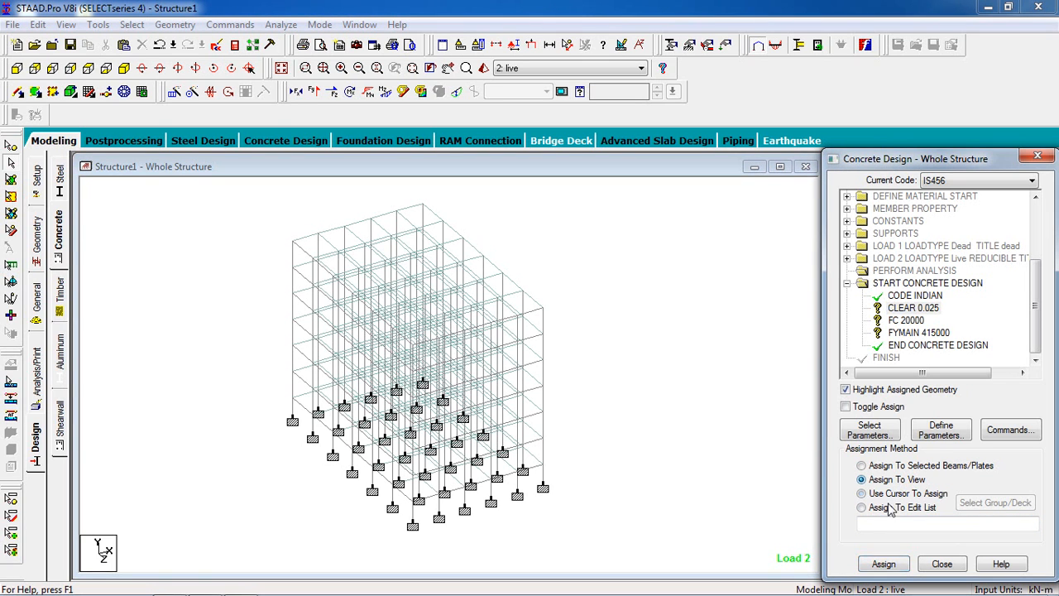
left_click(883, 564)
left_click(941, 407)
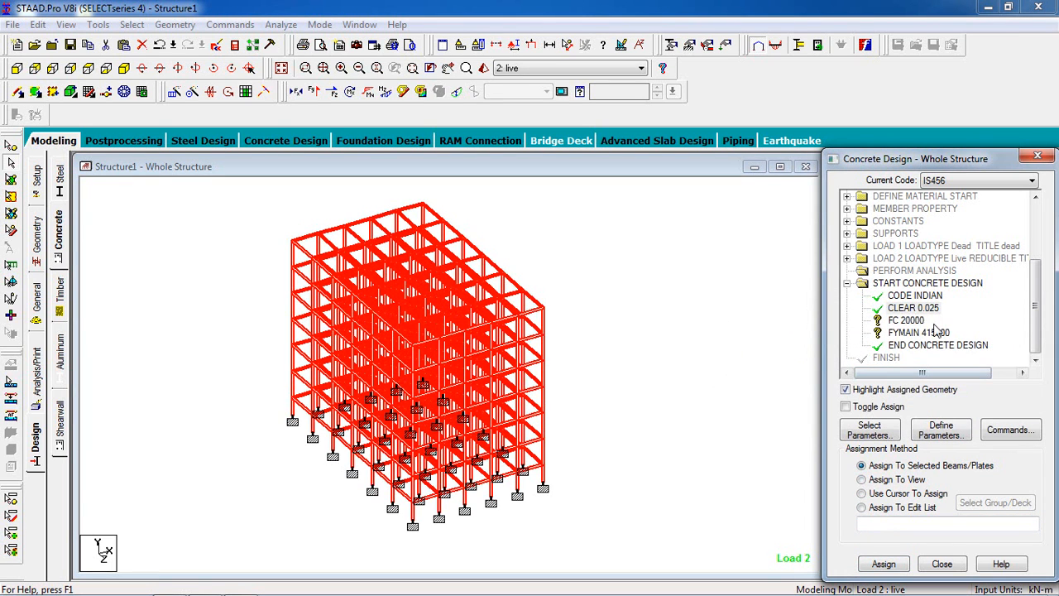
Step: Assign the FC 20000 design parameter to all members in the view
left_click(906, 320)
left_click(887, 480)
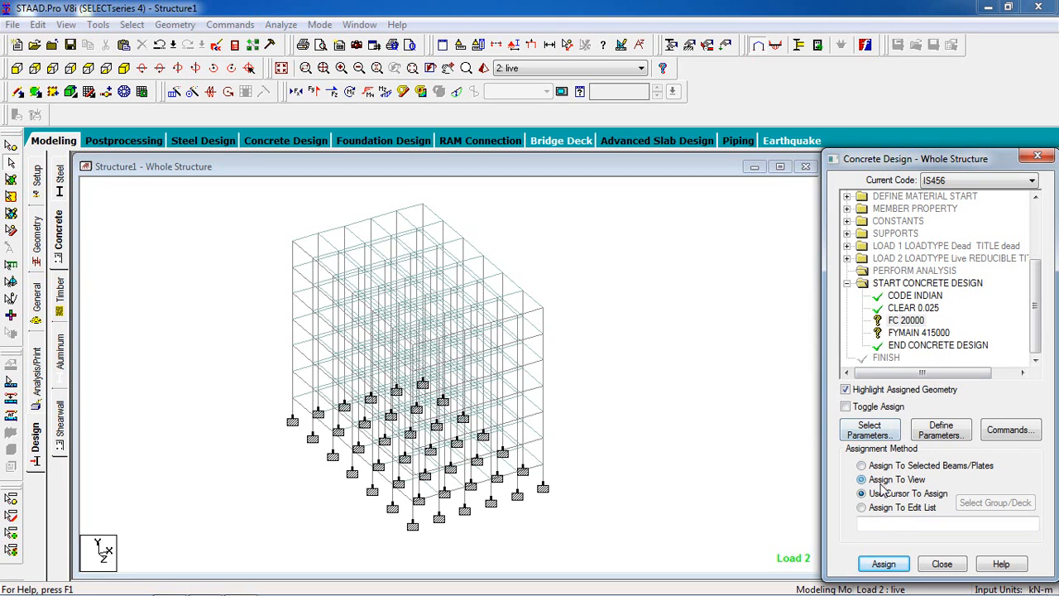
left_click(883, 564)
left_click(938, 406)
Step: Assign the FYMAIN 415000 design parameter to all members in the view
left_click(915, 332)
left_click(885, 480)
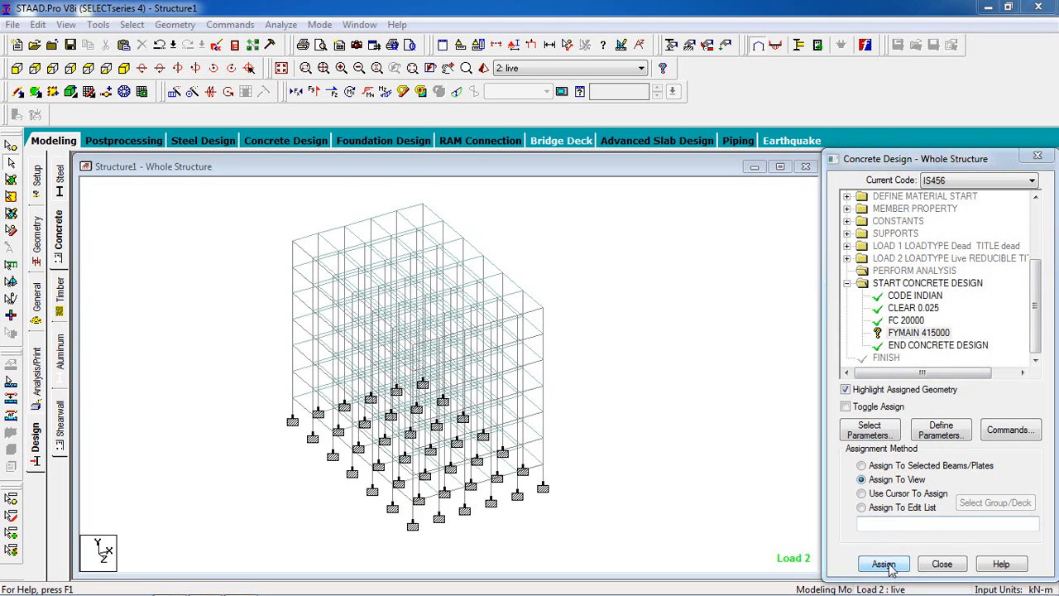
left_click(883, 563)
left_click(937, 406)
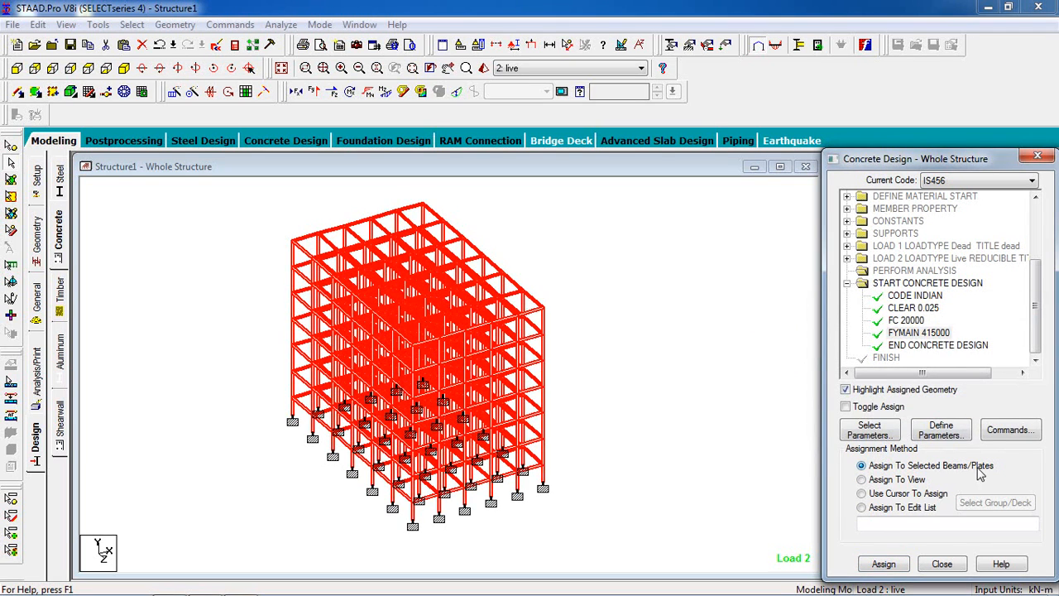
Step: Add the DESIGN BEAM, DESIGN COLUMN and DESIGN SLAB/ELEMENT commands to the concrete design
left_click(996, 438)
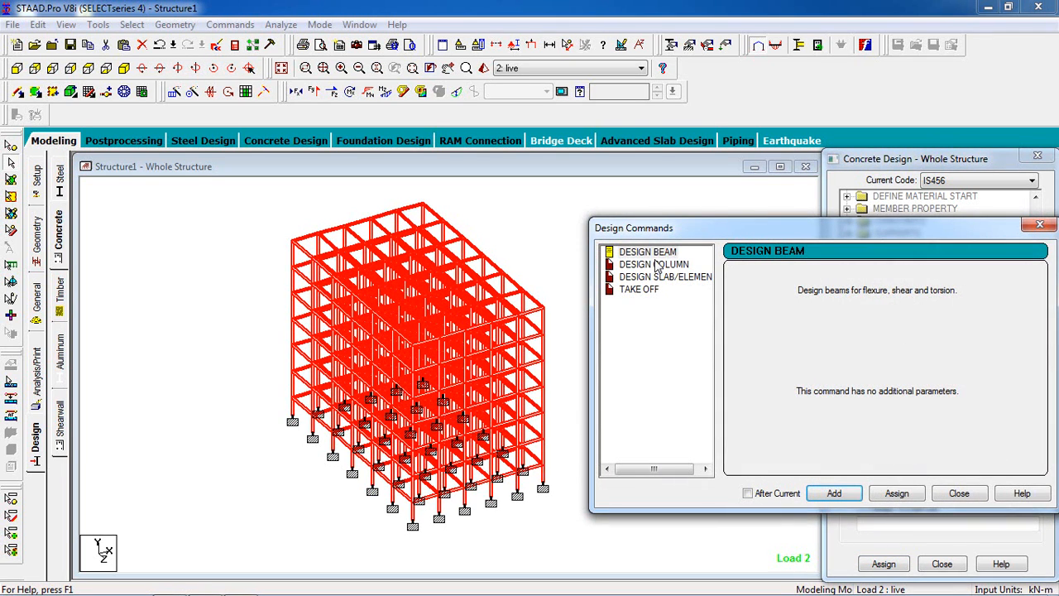
left_click(835, 494)
left_click(654, 264)
left_click(834, 494)
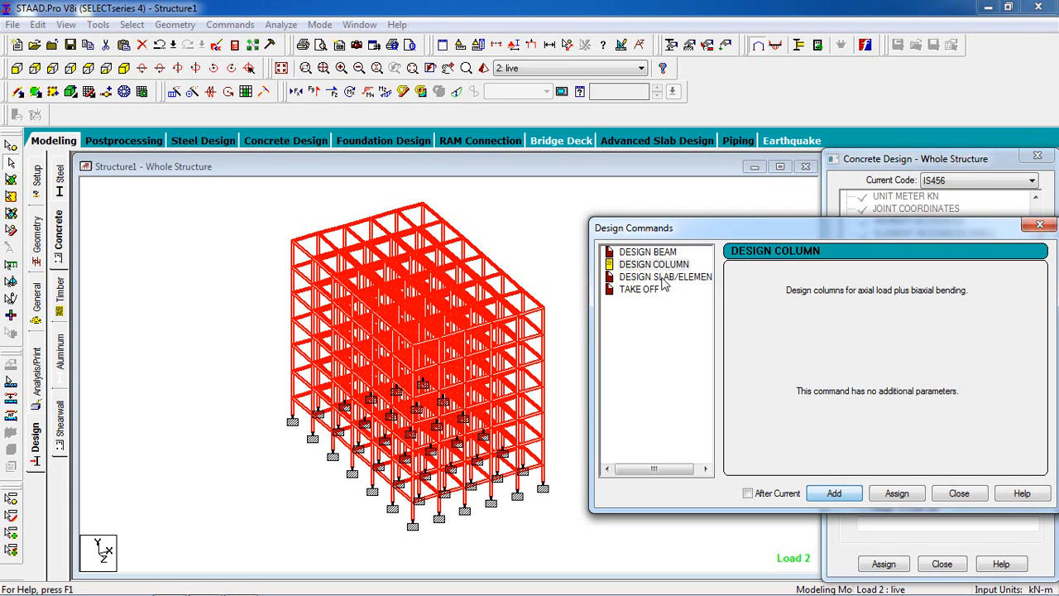
left_click(662, 276)
left_click(835, 494)
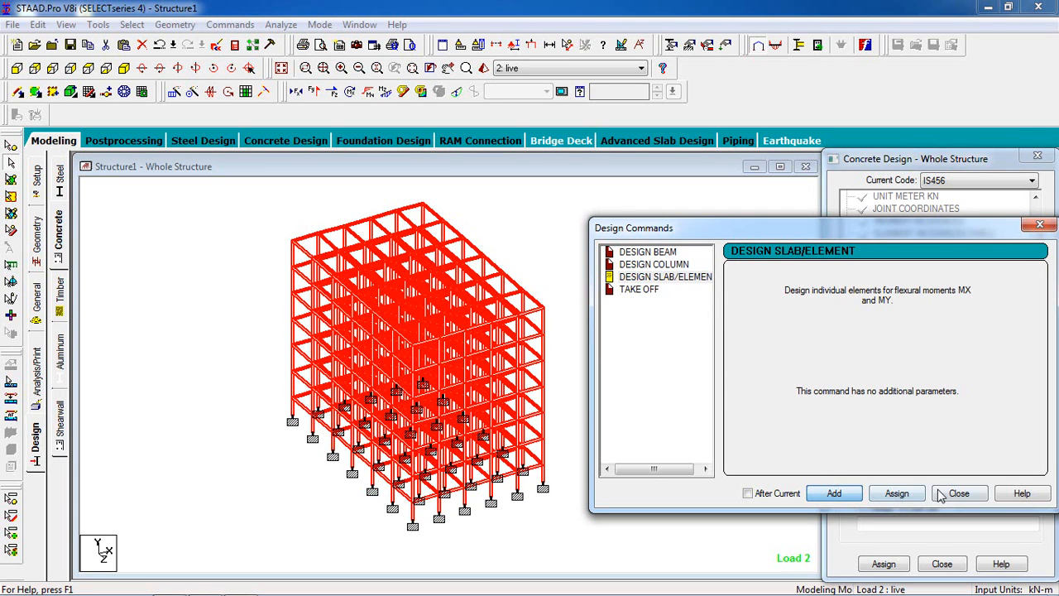
left_click(940, 494)
Step: Assign the DESIGN BEAM command to all horizontal beams, selecting those parallel to the X and Z axes
scroll(915, 313, "down", 2)
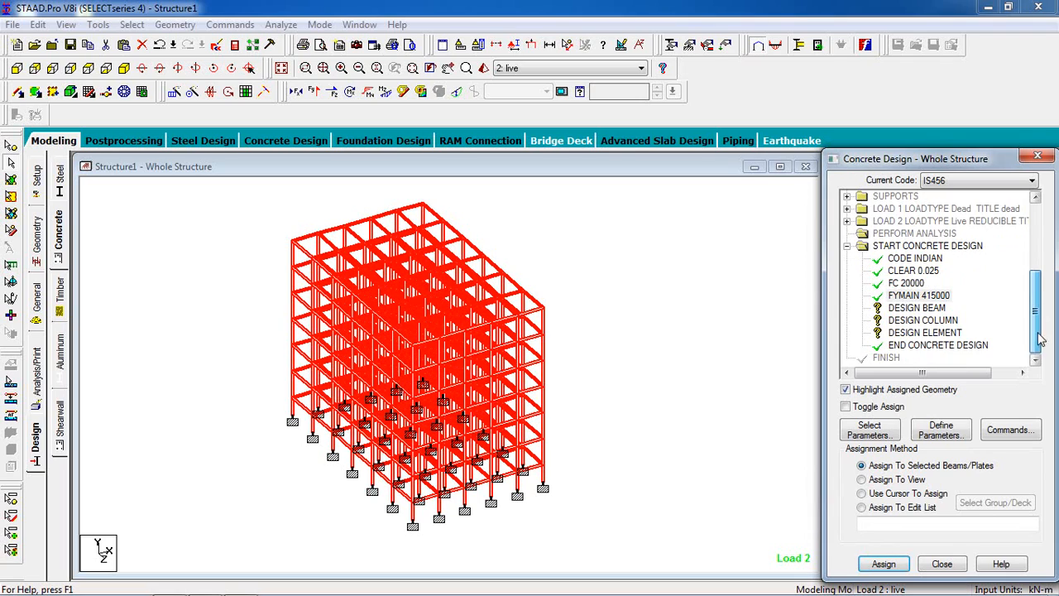
left_click(916, 311)
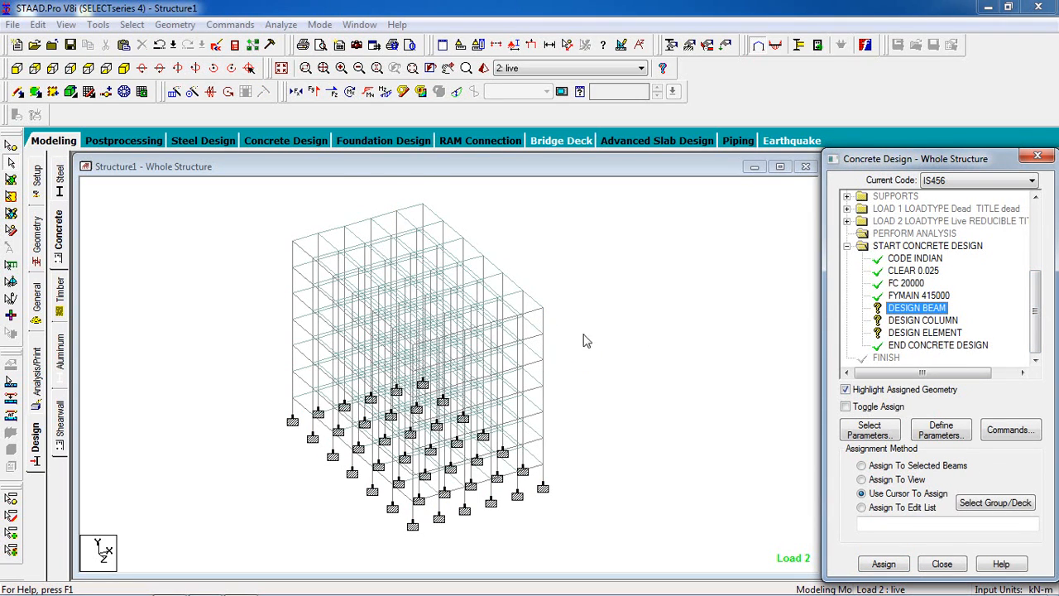
left_click(129, 25)
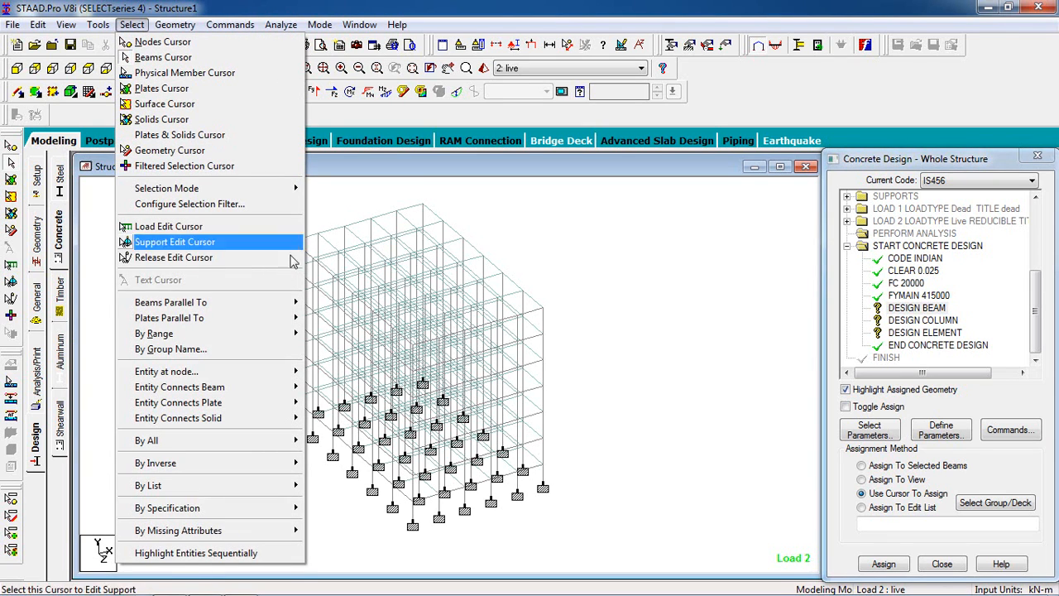
mouse_move(285, 303)
left_click(321, 303)
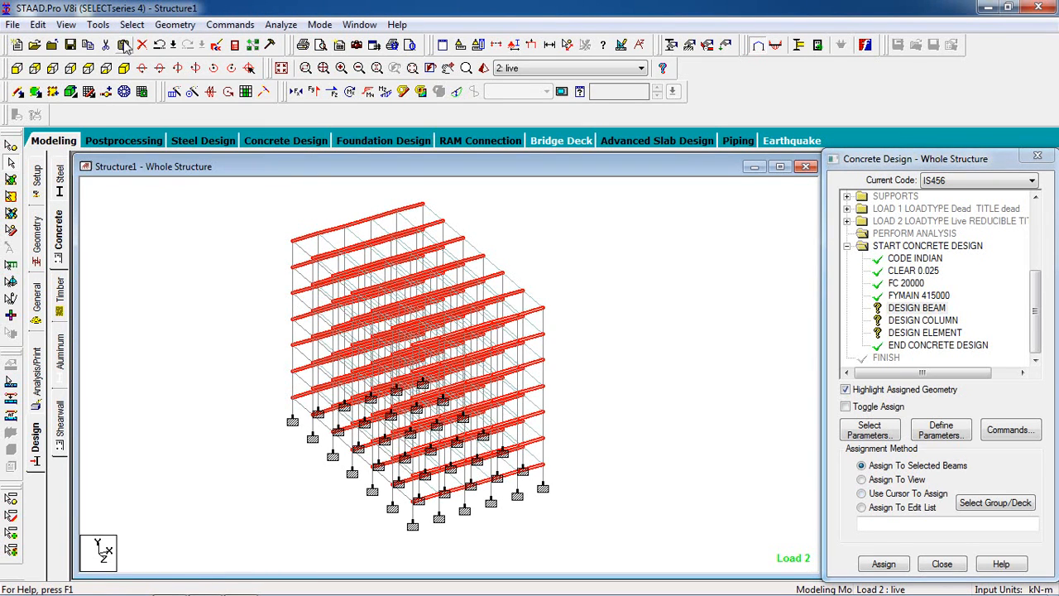
left_click(131, 25)
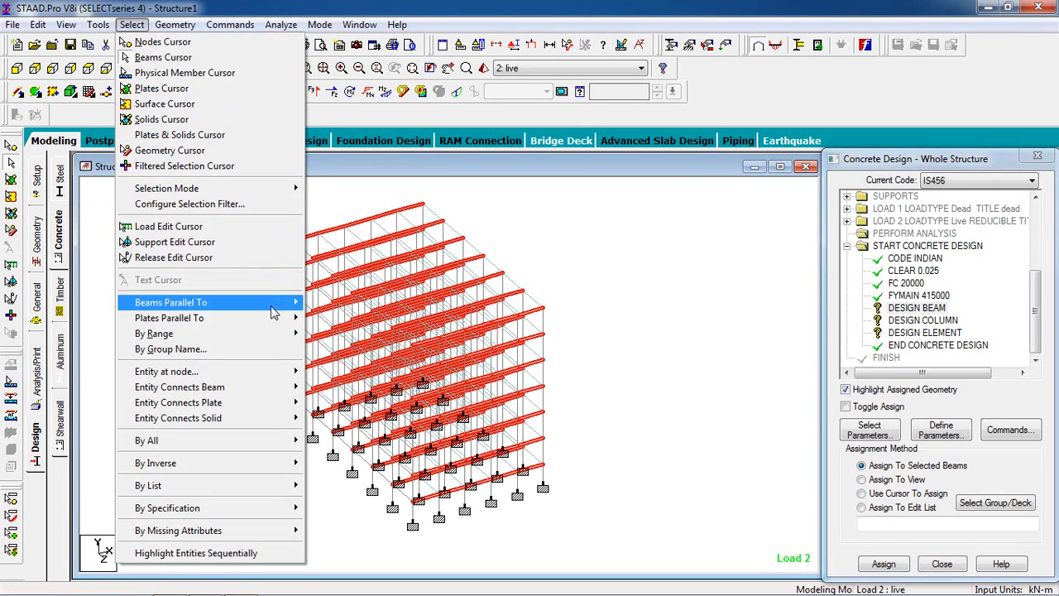
mouse_move(274, 313)
left_click(317, 335)
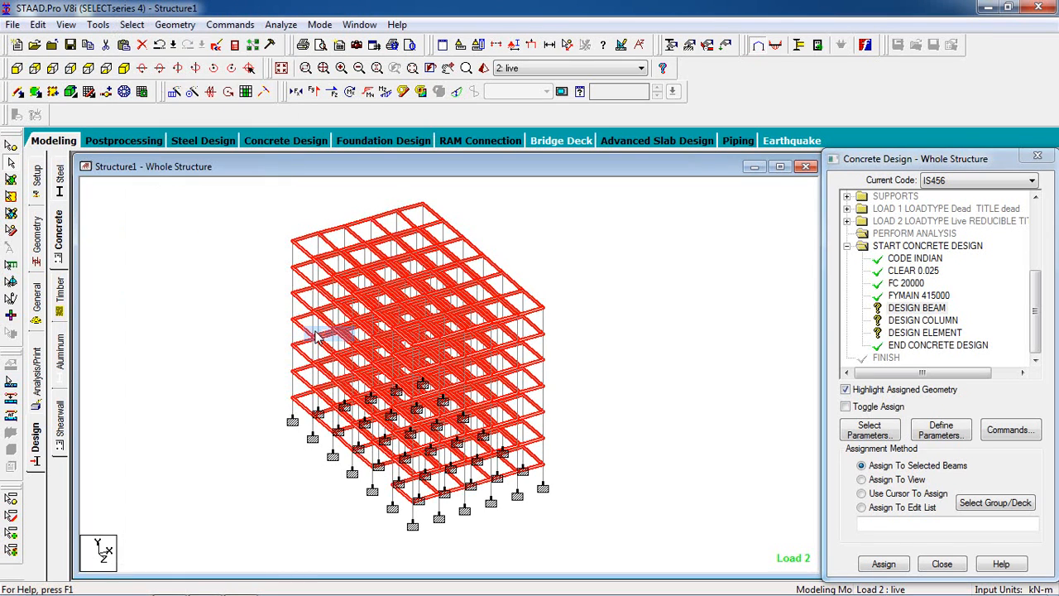
left_click(907, 311)
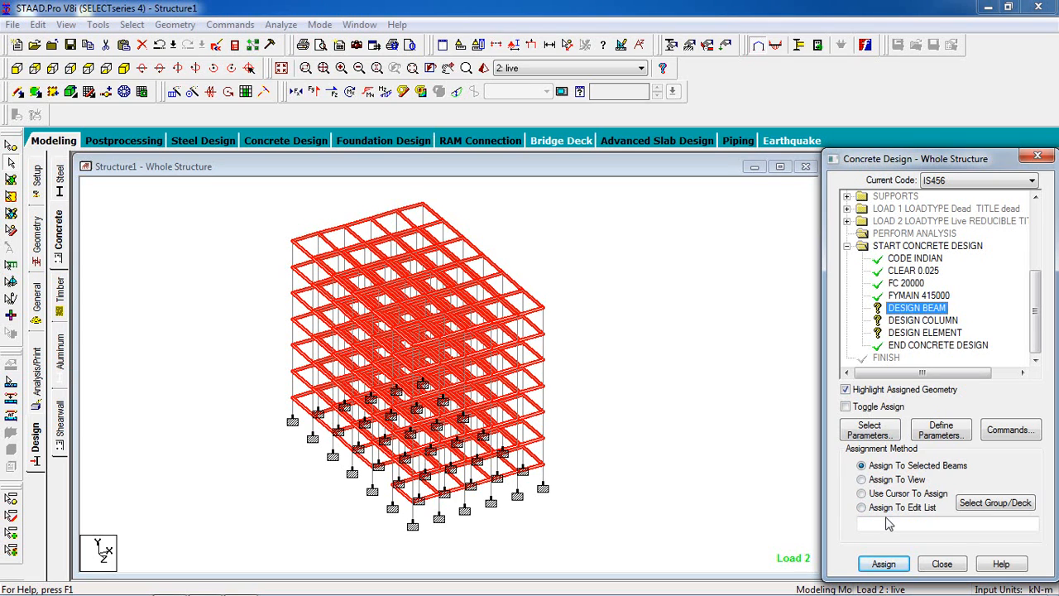
left_click(885, 566)
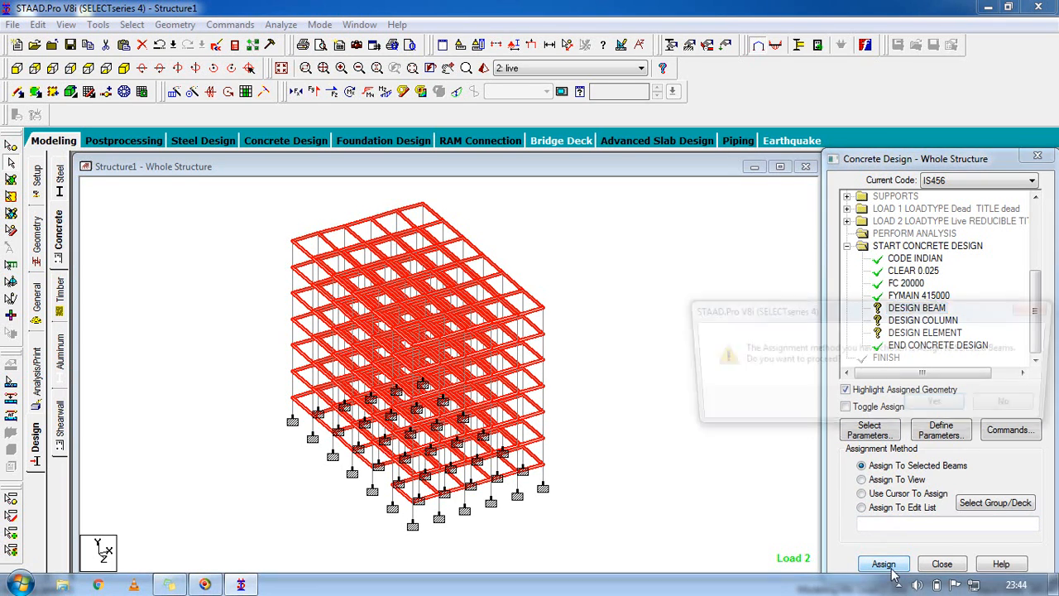
left_click(937, 411)
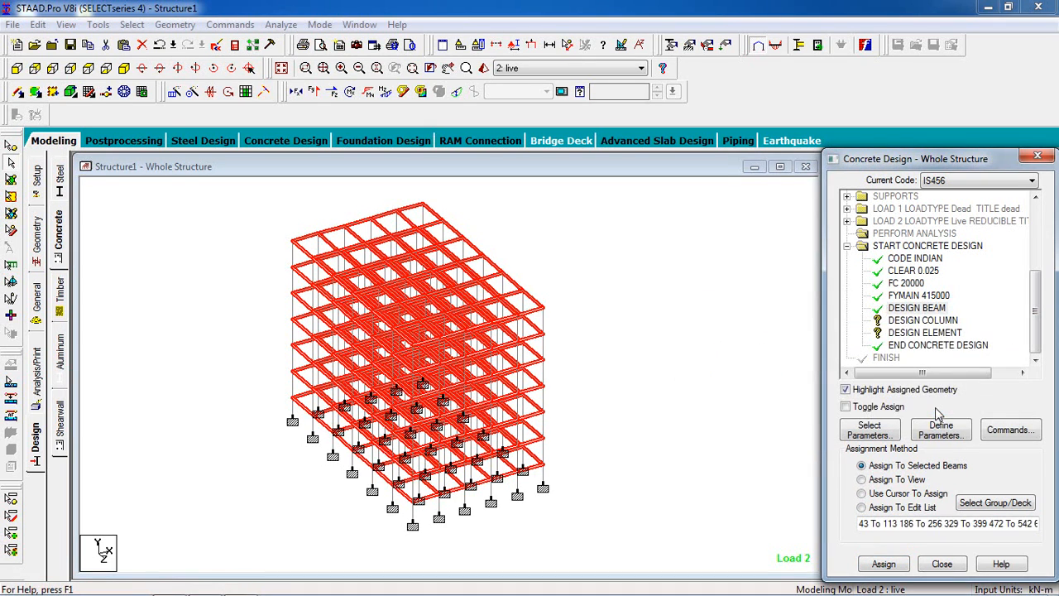
Step: Assign the DESIGN COLUMN command to all columns, selecting the members parallel to the Y axis
left_click(951, 322)
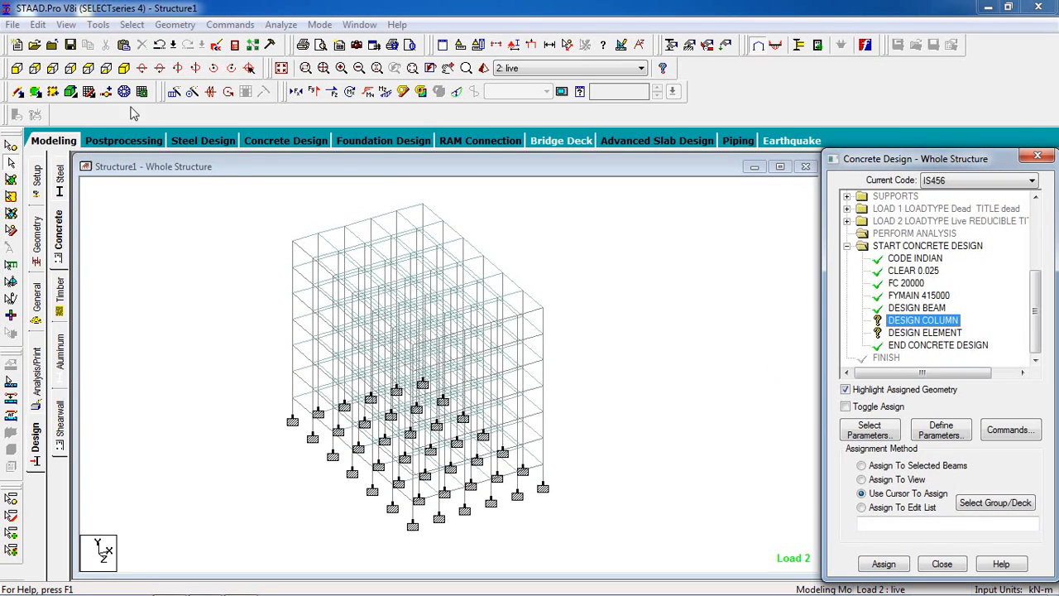
left_click(131, 24)
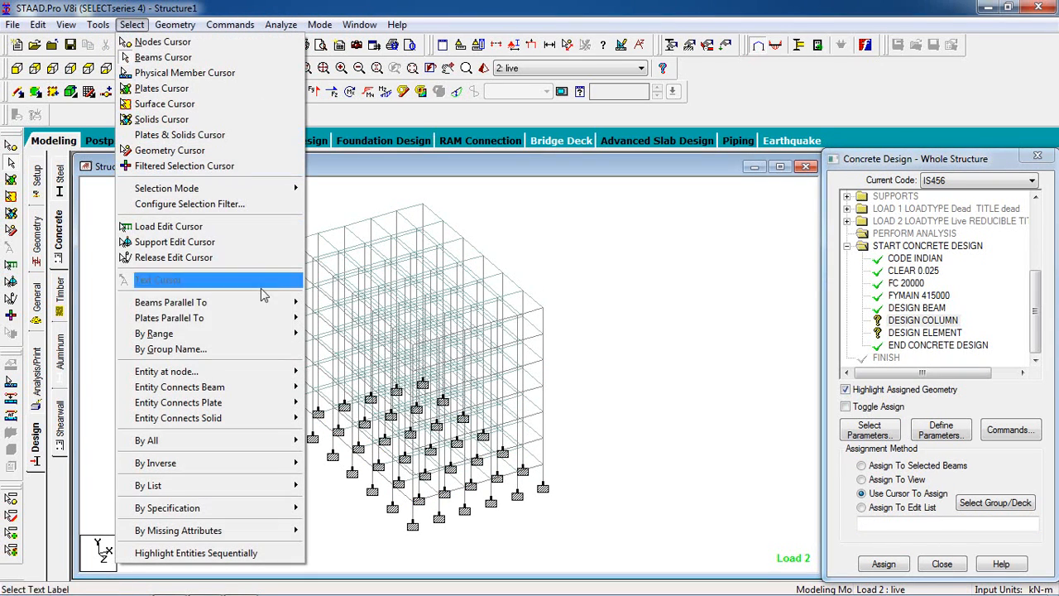
mouse_move(261, 304)
left_click(324, 319)
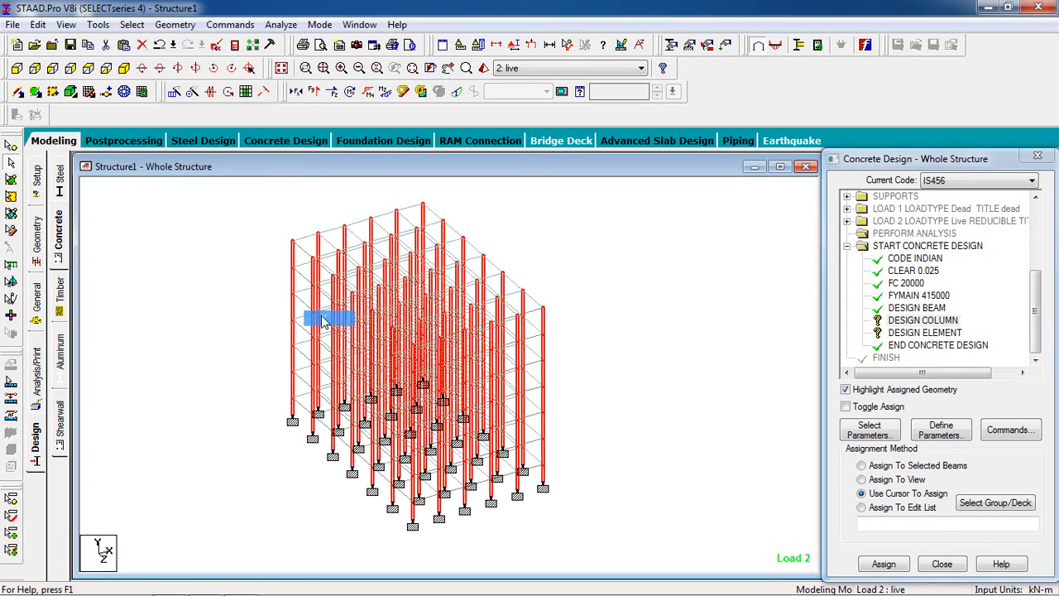
left_click(950, 323)
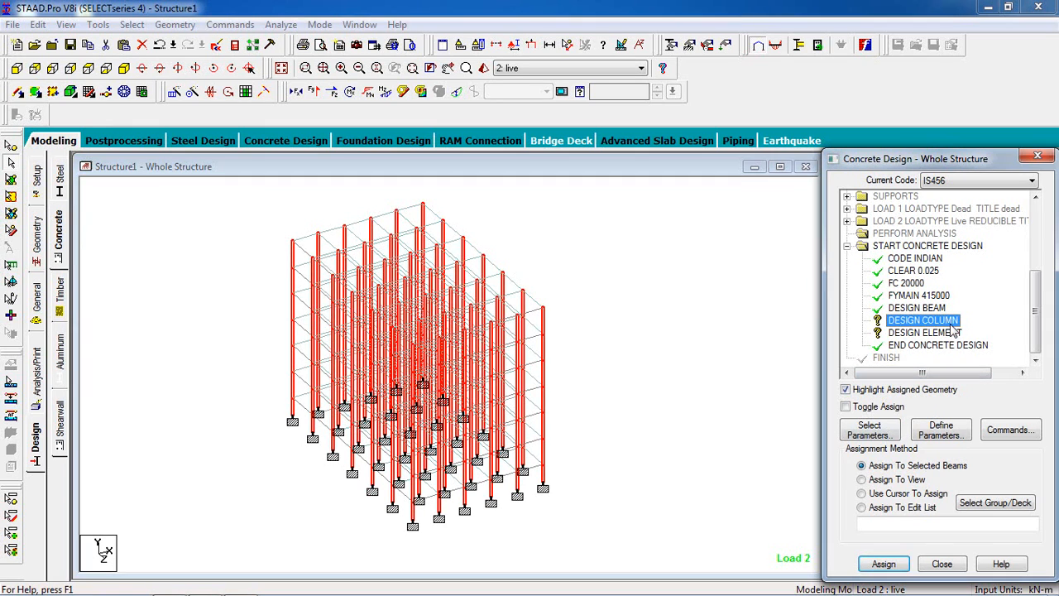
left_click(902, 564)
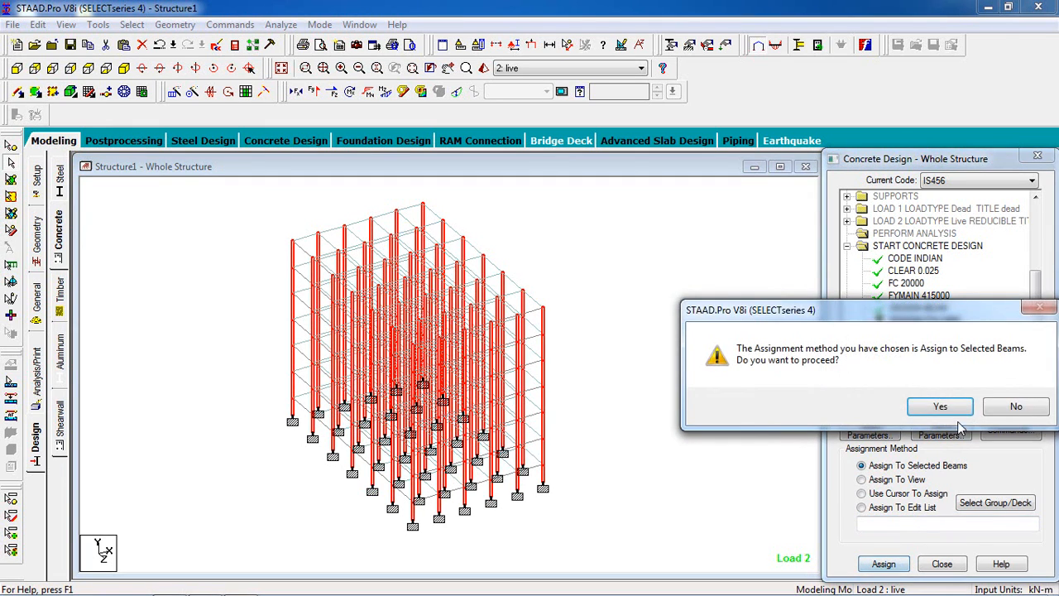
left_click(911, 405)
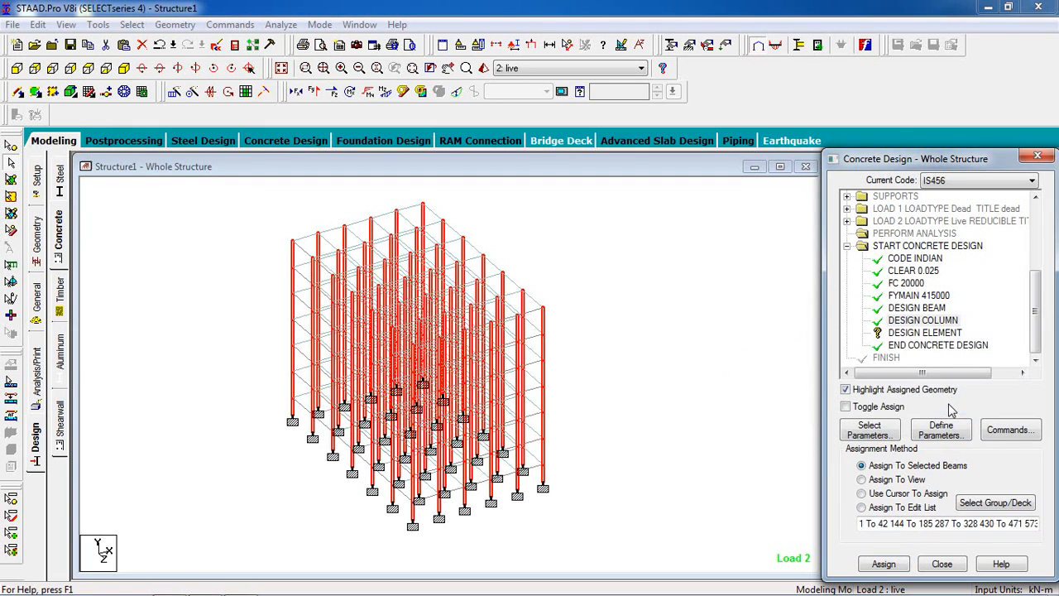
Step: Assign the DESIGN ELEMENT command to the slab plates of all seven floor levels, selecting them level by level in the front view
left_click(927, 333)
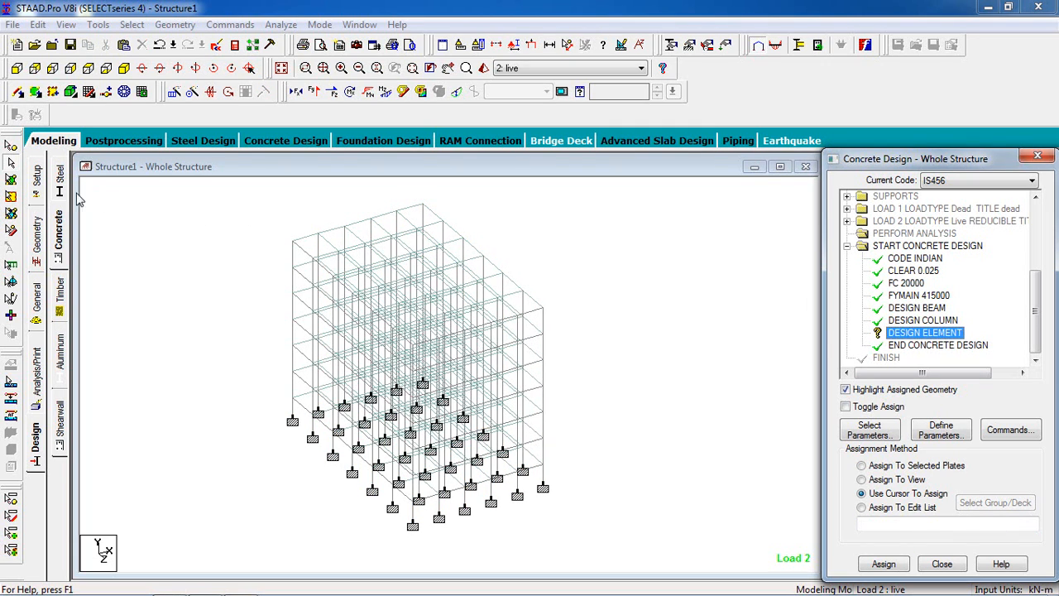
left_click(11, 184)
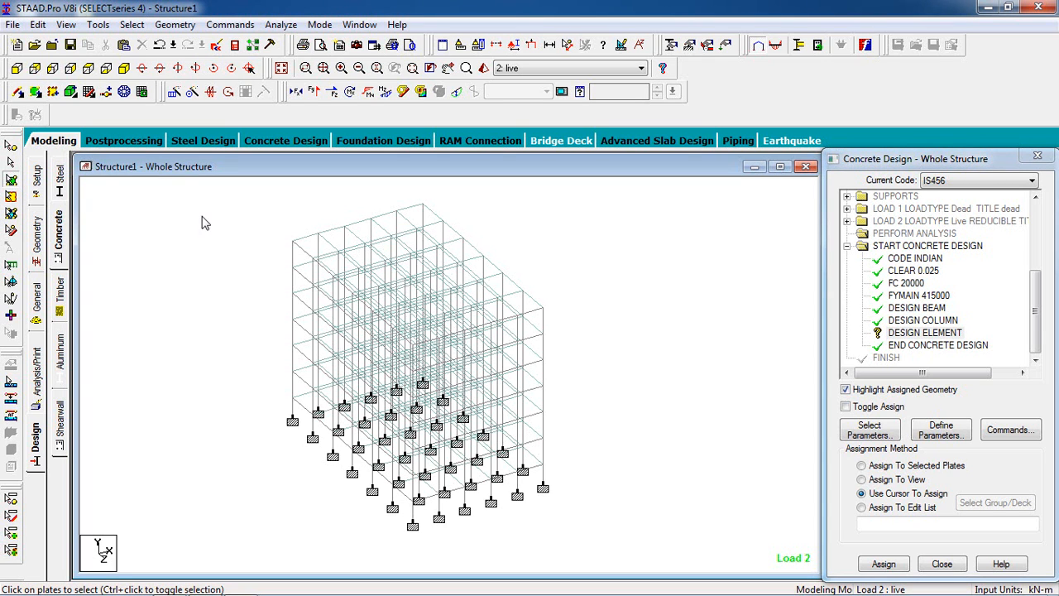
left_click(16, 68)
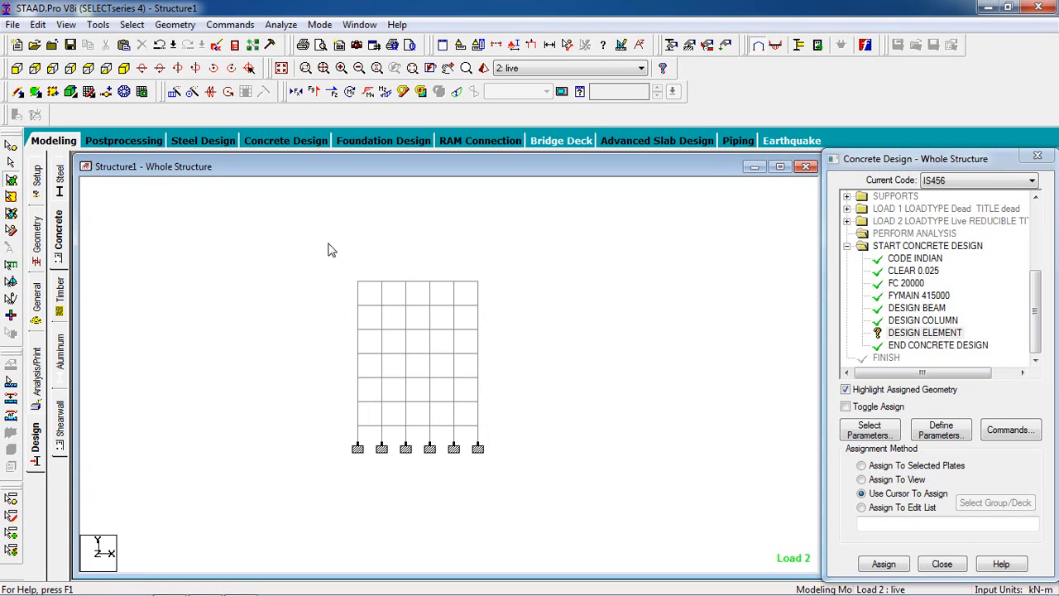
scroll(491, 256, "up", 2)
left_click_drag(550, 238, 239, 260)
left_click_drag(549, 267, 285, 295)
left_click_drag(549, 309, 290, 324)
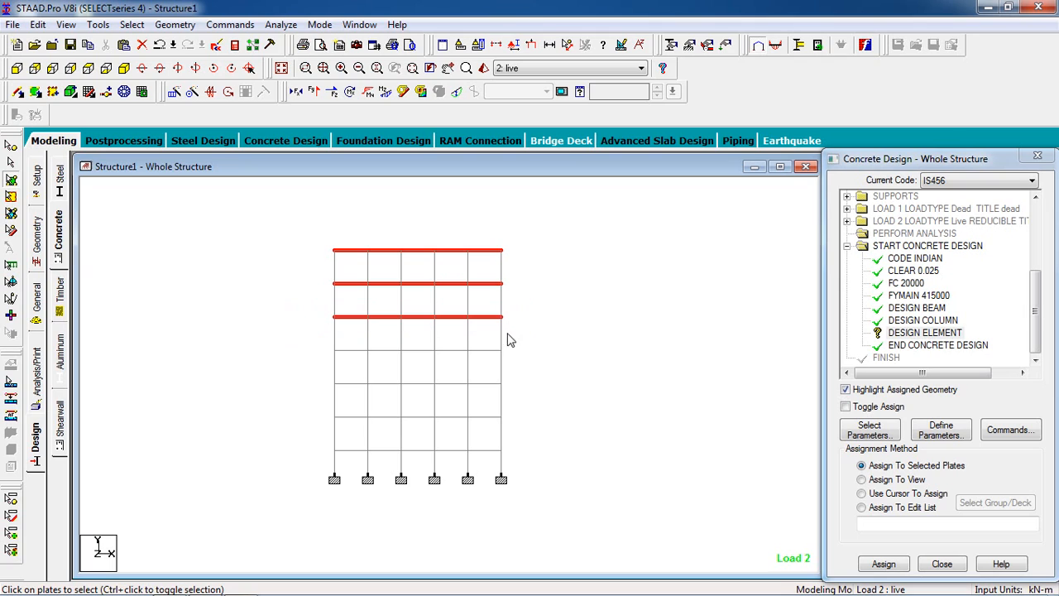
left_click_drag(501, 354, 289, 377)
left_click_drag(514, 381, 275, 396)
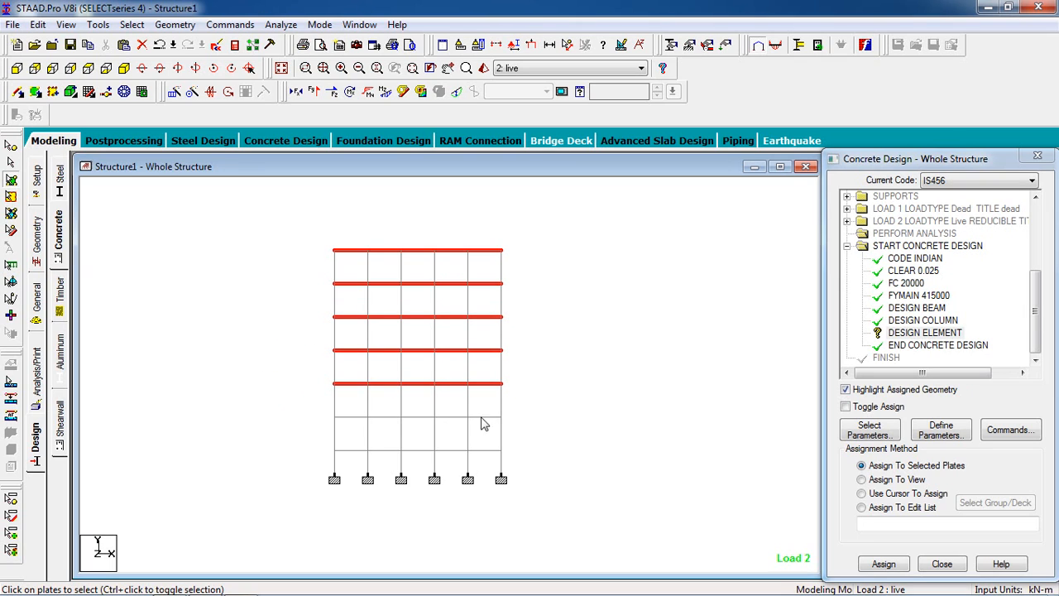
left_click_drag(516, 414, 374, 437)
left_click_drag(515, 443, 317, 457)
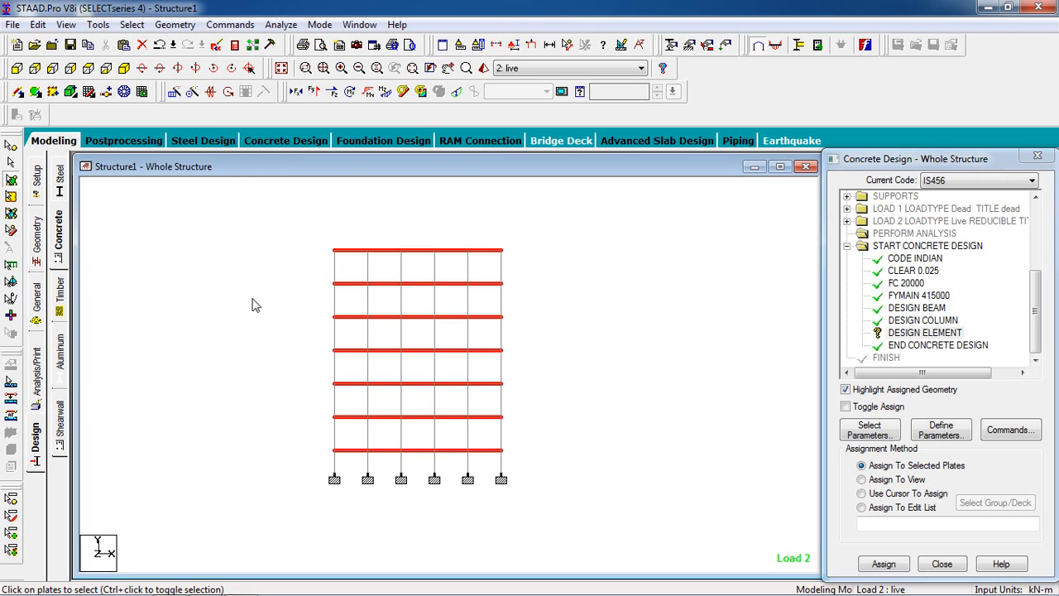
left_click(123, 68)
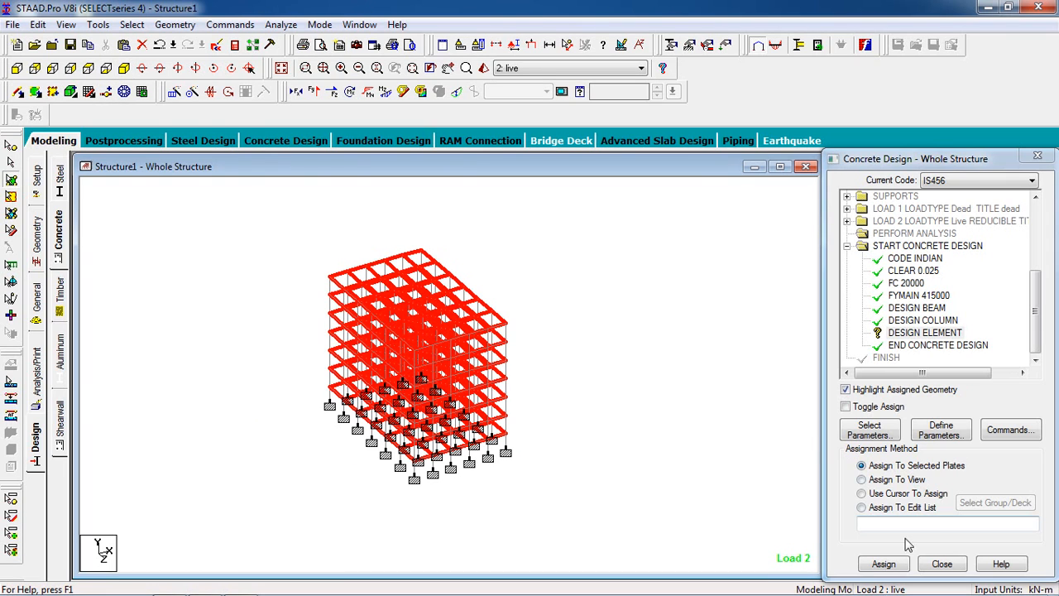
left_click(884, 564)
left_click(942, 407)
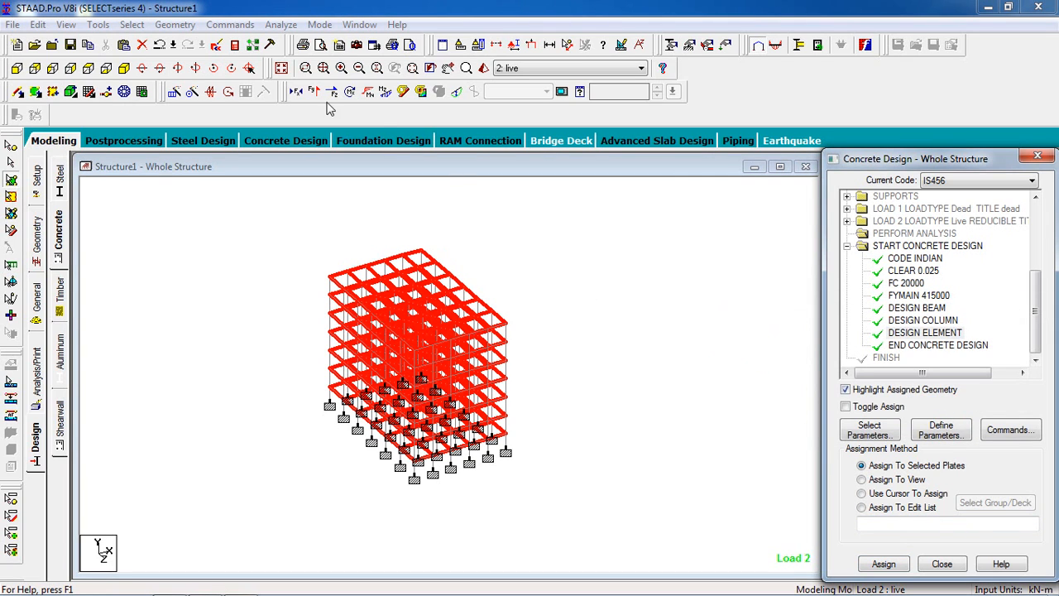
Step: Add a Perform Analysis command with the No Print option after the concrete design block
left_click(236, 27)
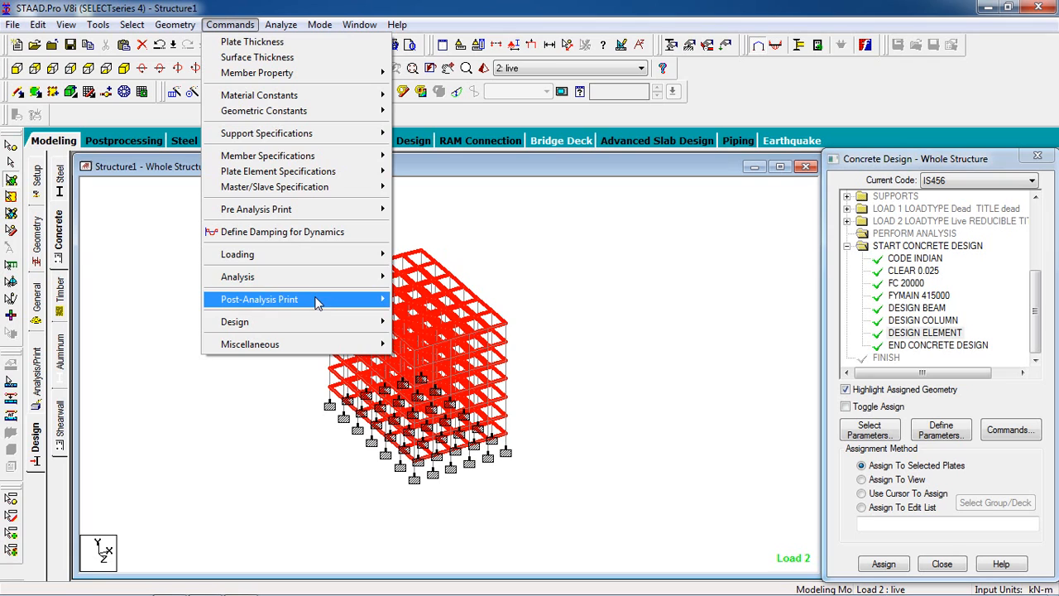
mouse_move(323, 277)
left_click(447, 281)
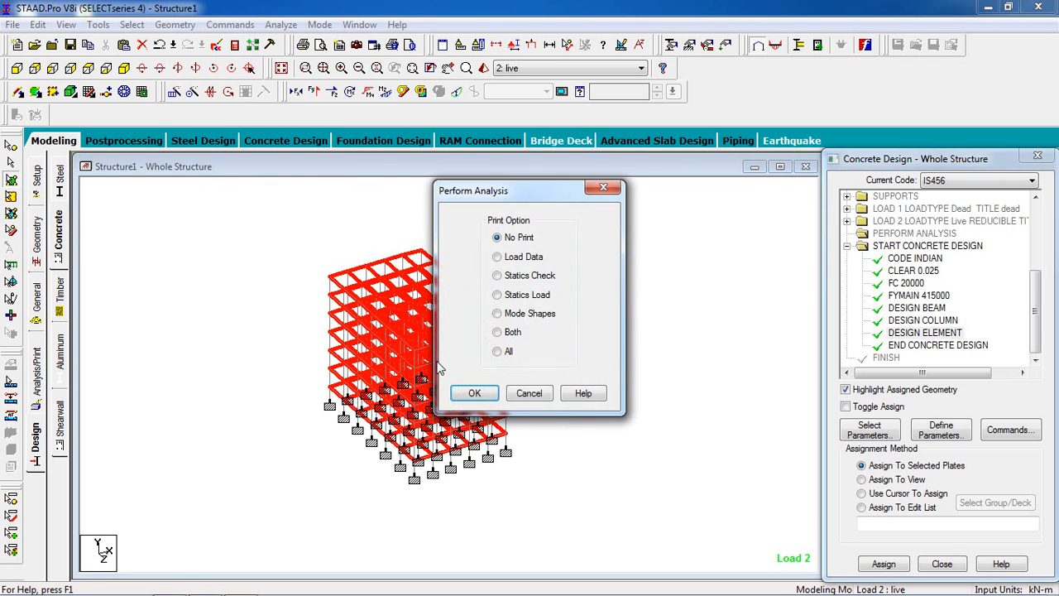
left_click(473, 391)
Step: Run the analysis and concrete design of the whole structure
left_click(280, 24)
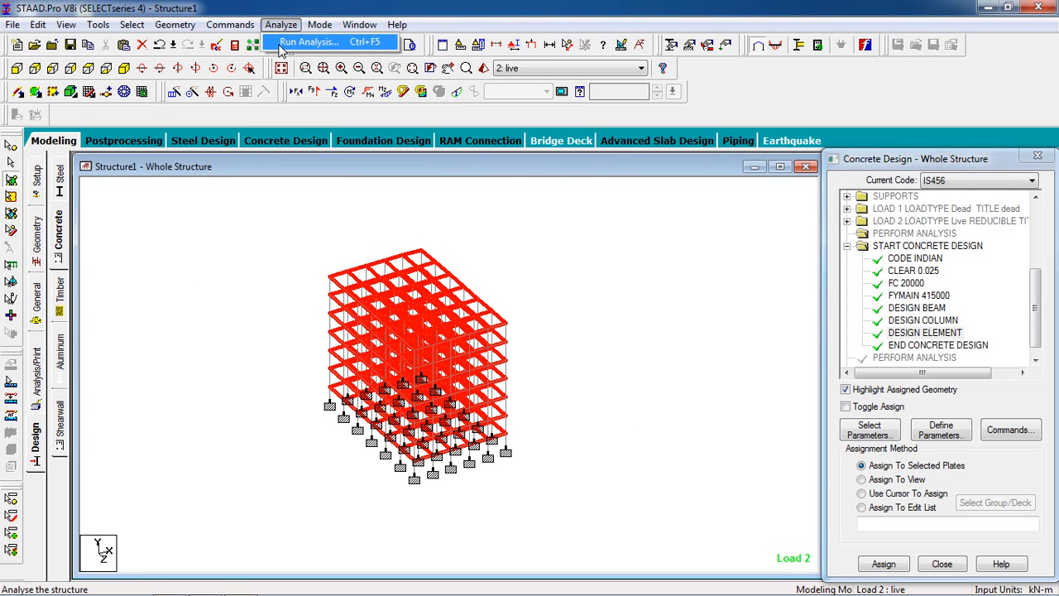
left_click(300, 40)
left_click(435, 342)
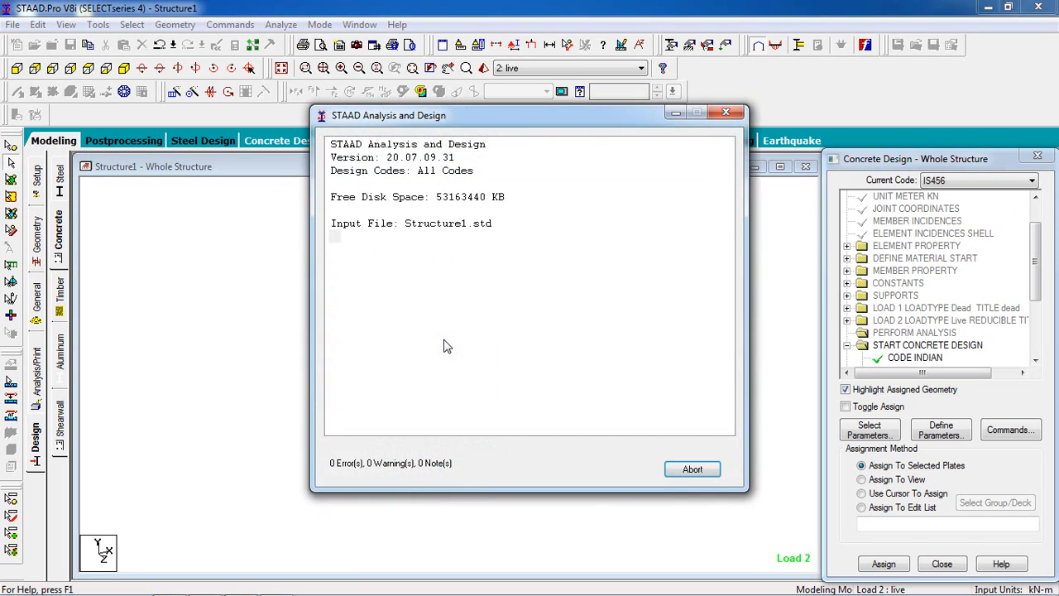
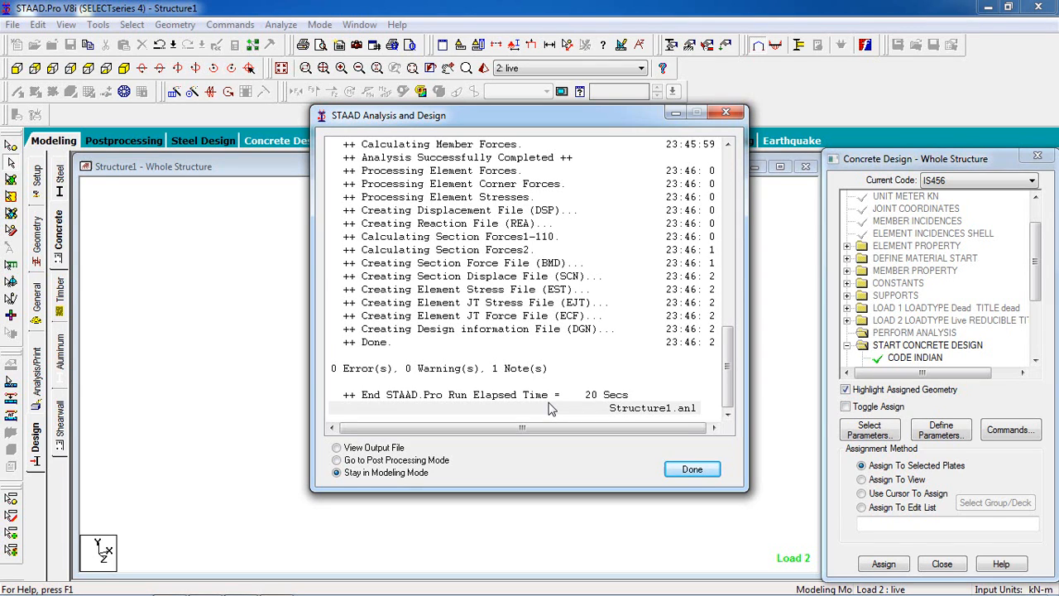
Step: Open the analysis output file and go to its concrete design results
left_click(400, 448)
left_click(692, 469)
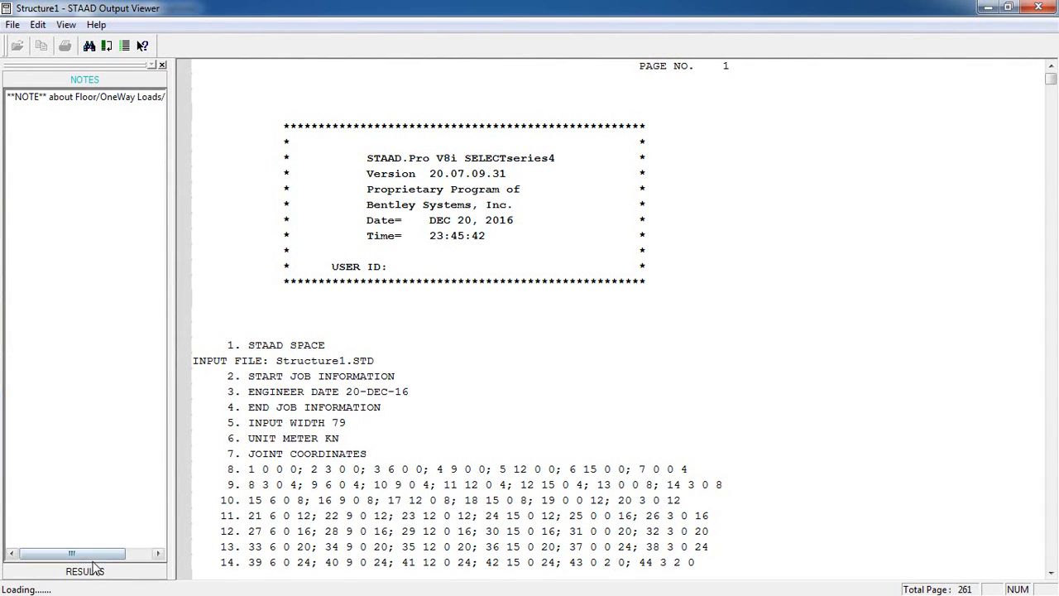
left_click(97, 571)
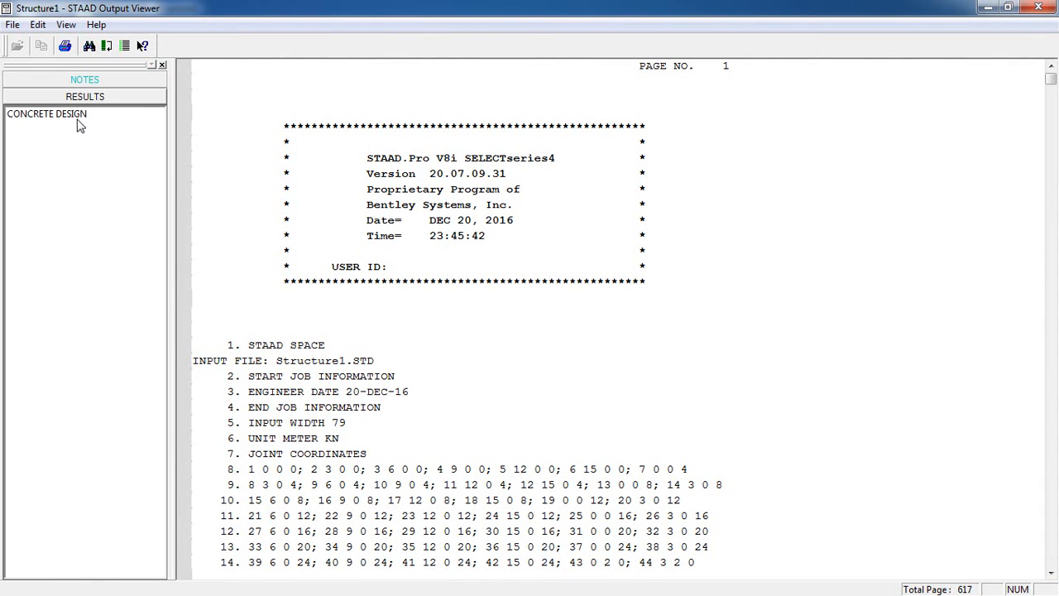
left_click(77, 116)
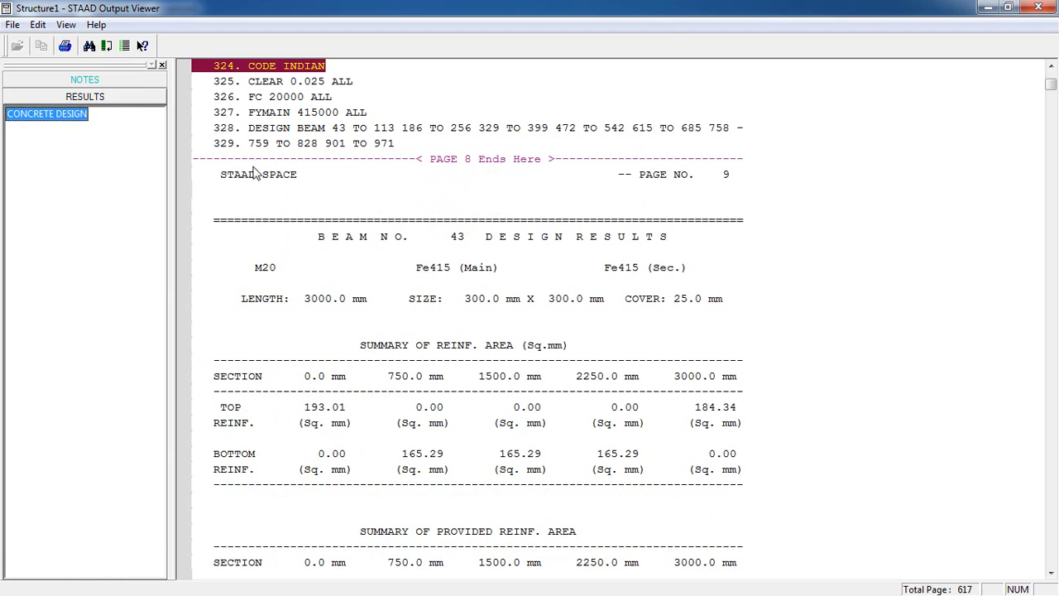
Step: Examine the main reinforcement and shear design results of the first beams, numbers 43 to 46, in the output file
left_click(499, 261)
scroll(499, 265, "down", 20)
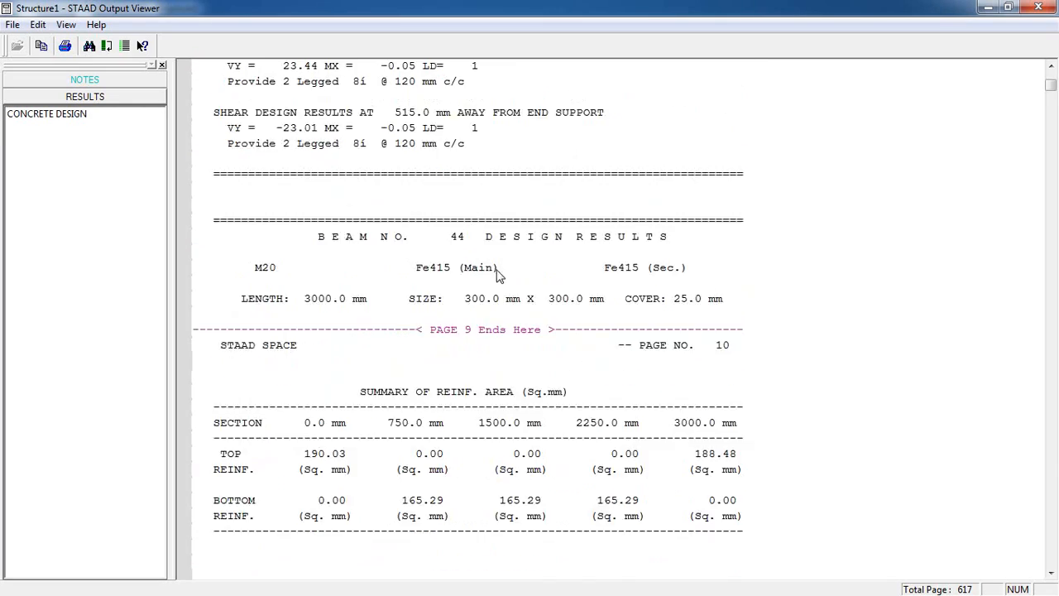
scroll(500, 276, "down", 7)
scroll(497, 276, "up", 6)
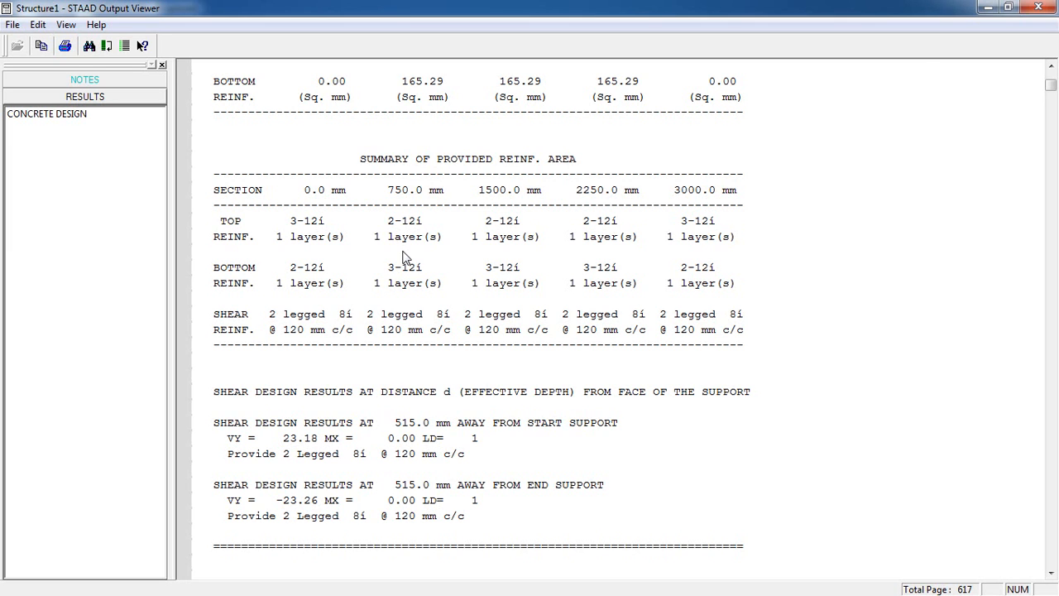
scroll(412, 342, "down", 7)
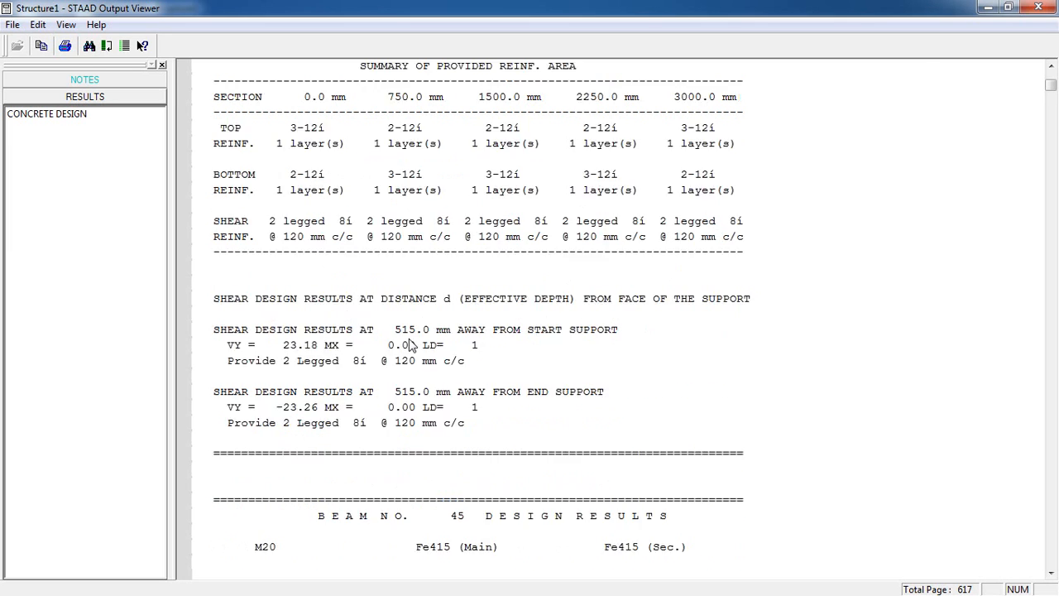
scroll(412, 344, "down", 20)
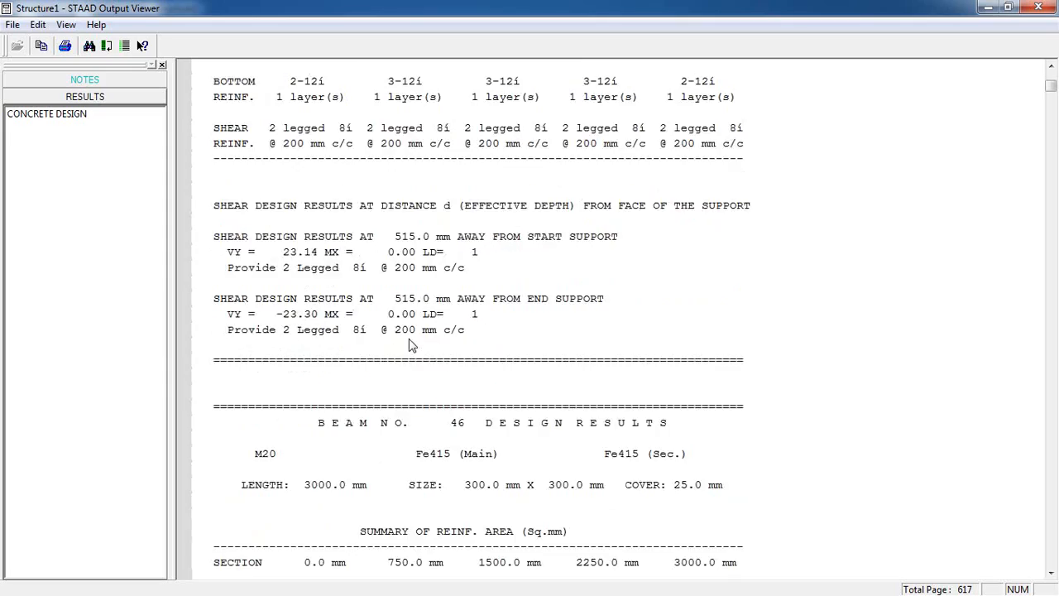
Step: Examine the column design results around column 741 in the output file, and return to the structure model
left_click_drag(1054, 88, 1056, 527)
scroll(666, 286, "down", 18)
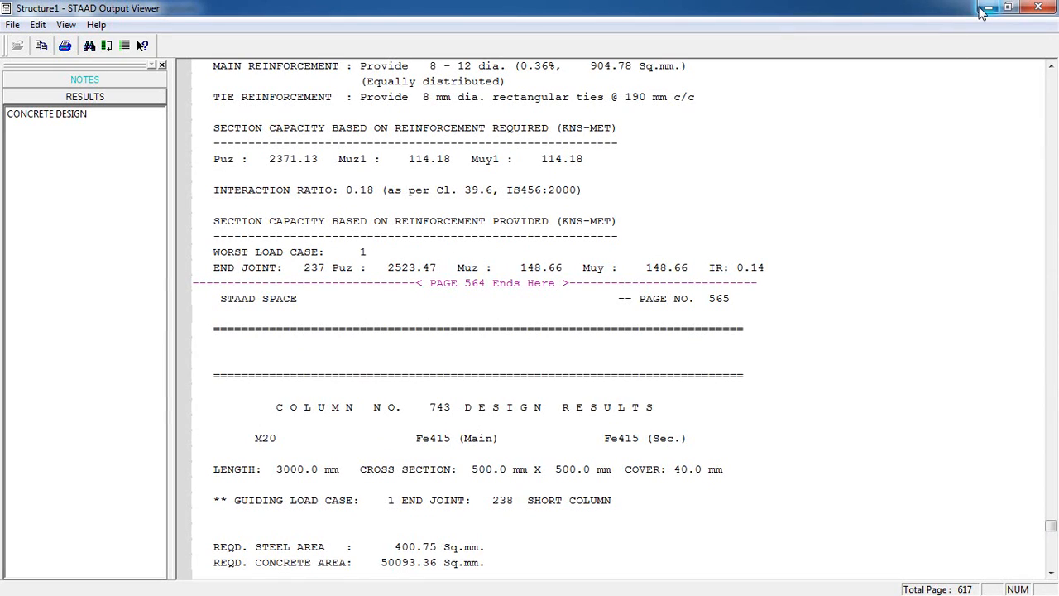
scroll(681, 334, "up", 9)
scroll(681, 334, "up", 8)
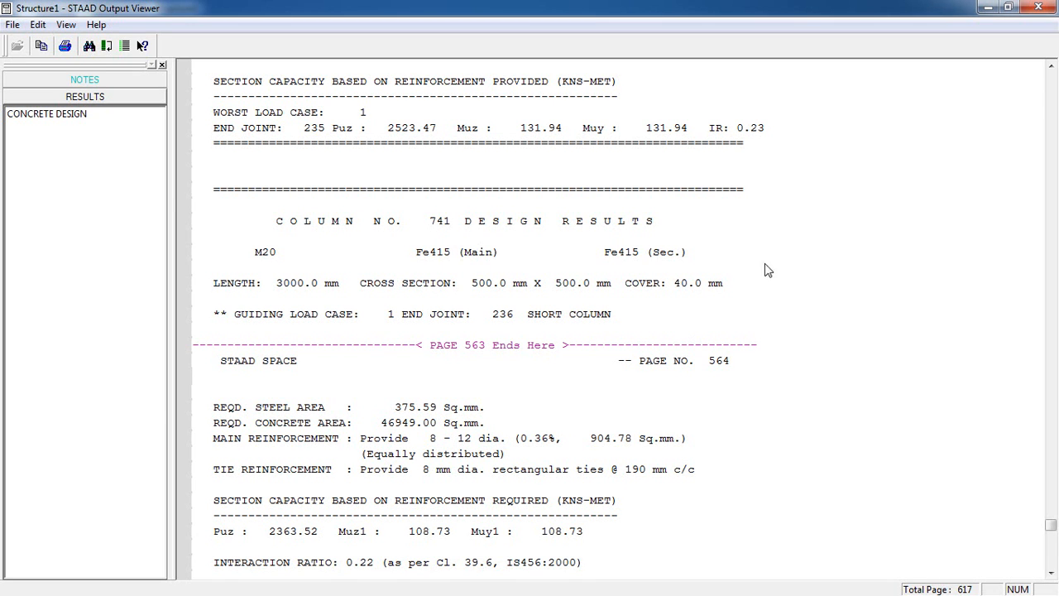
left_click(990, 10)
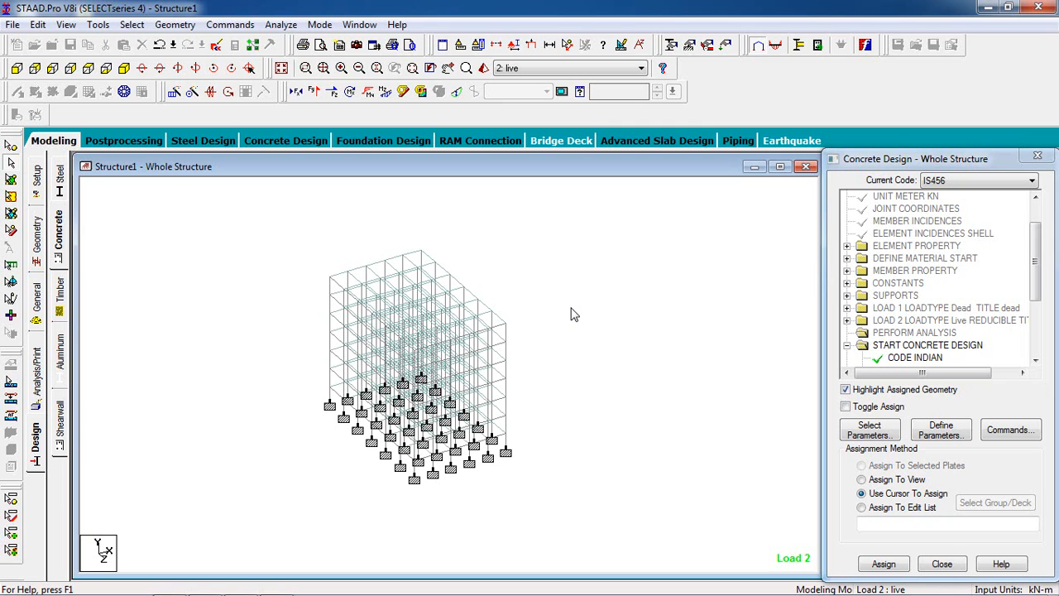
Step: Switch to postprocessing with the dead and live load cases selected, and enlarge the structure's displacement view
left_click(159, 142)
left_click(554, 422)
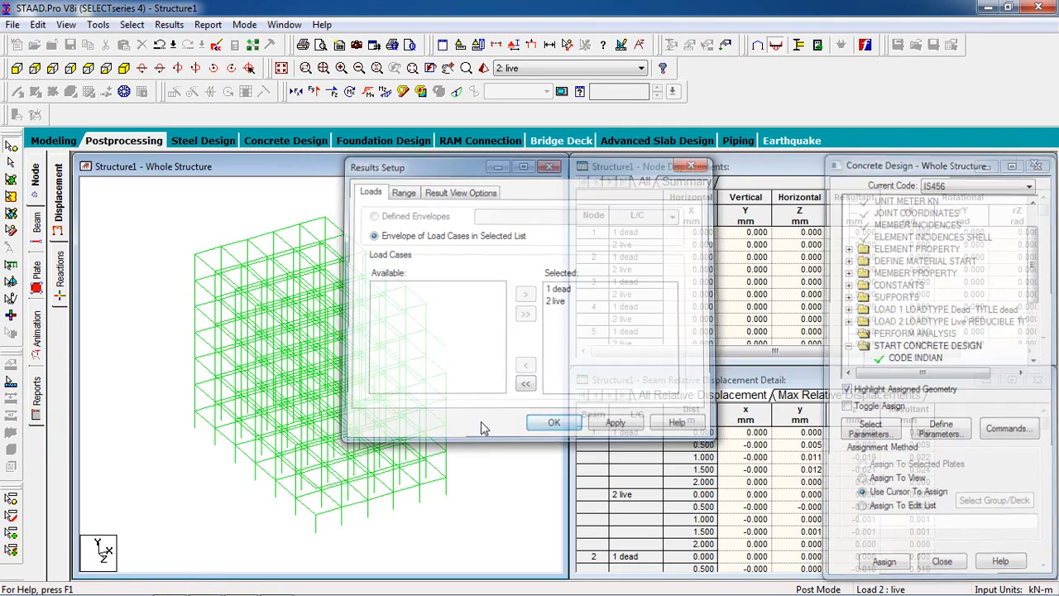
left_click(538, 167)
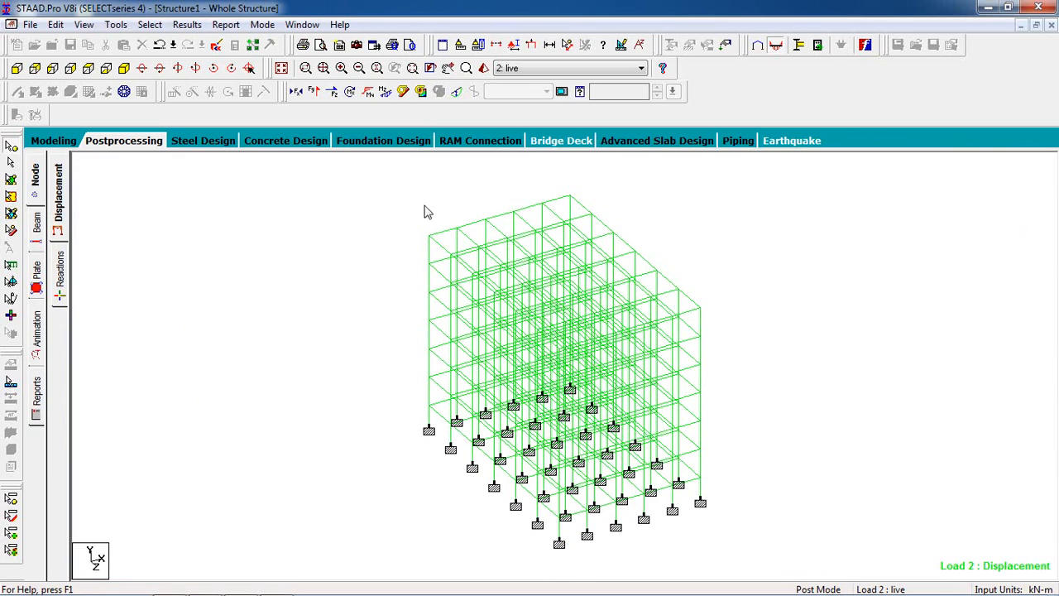
Step: Display the Max Absolute plate stress contour with normal fill for load case 2: live, and inspect it on the floor slabs
left_click(35, 284)
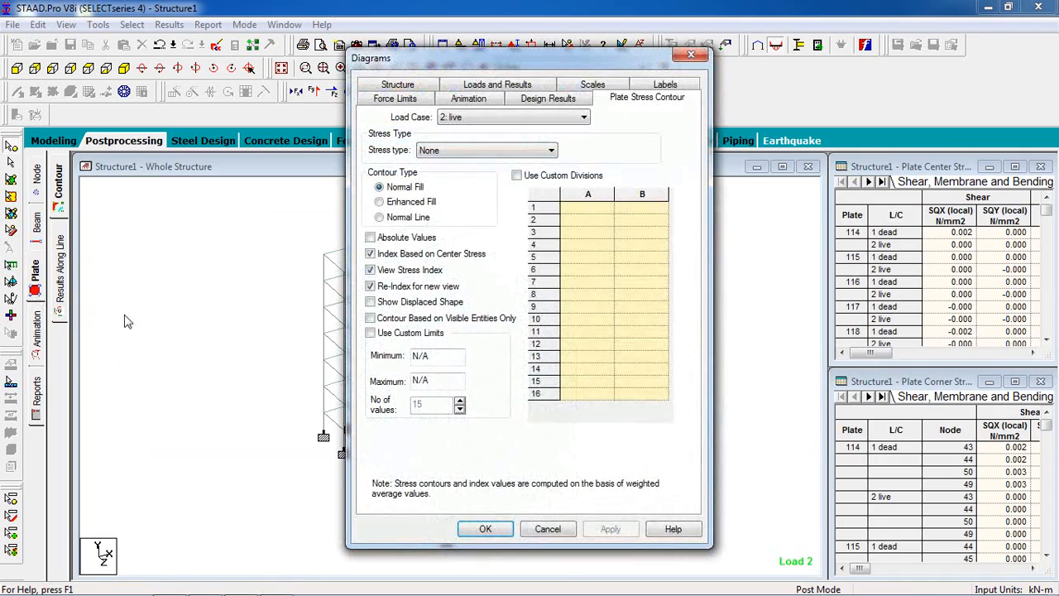
left_click(423, 156)
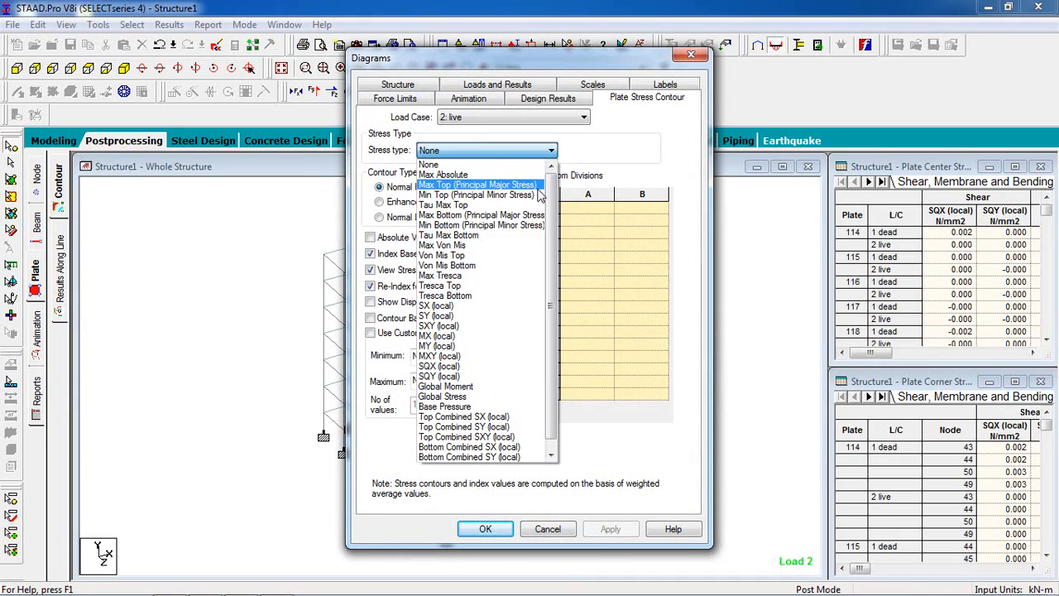
left_click(538, 175)
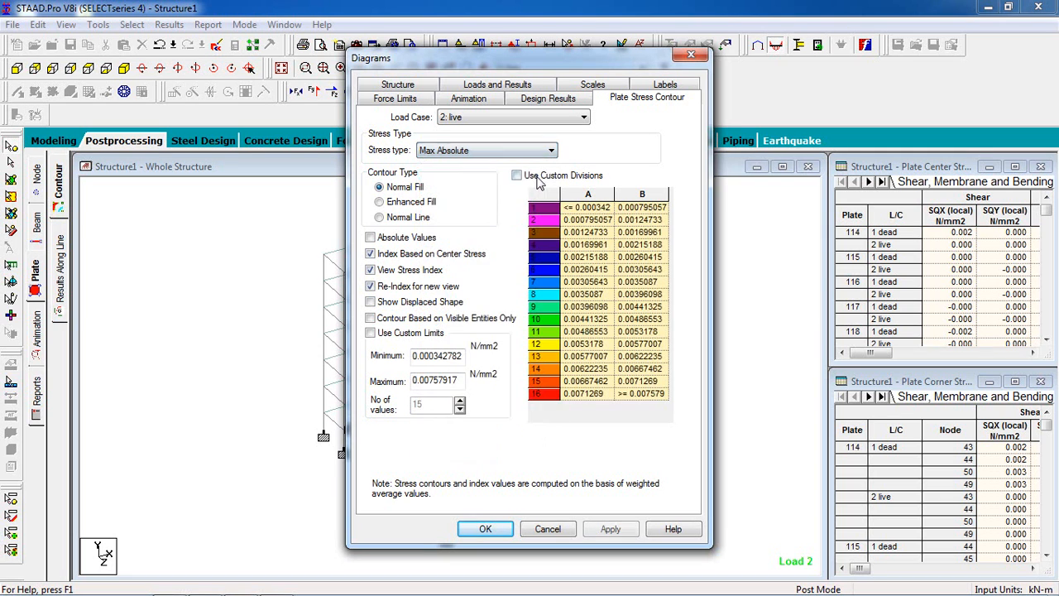
left_click(485, 529)
scroll(411, 325, "up", 3)
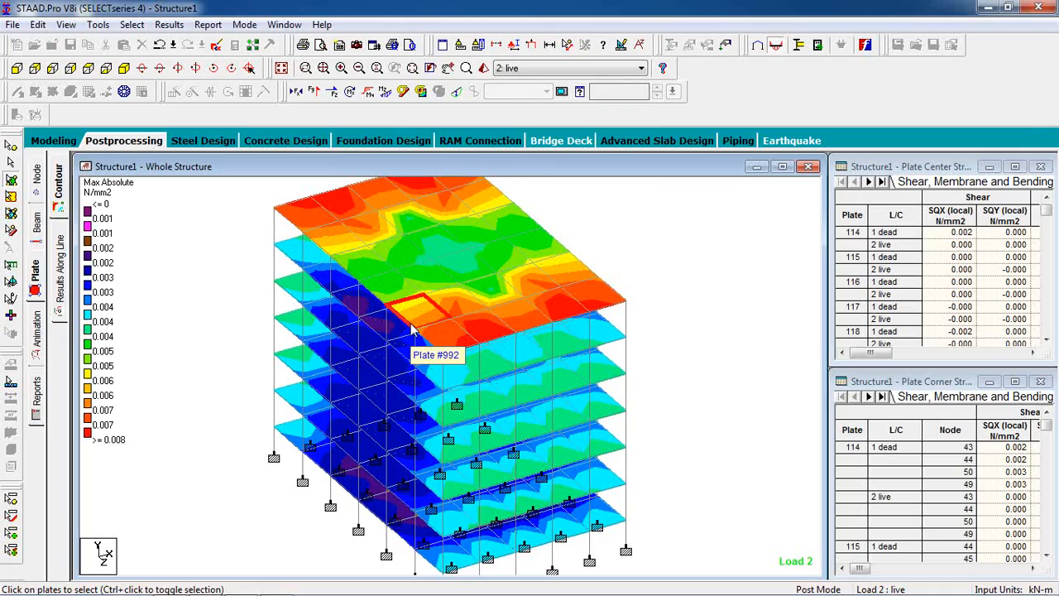
middle_click_drag(611, 237, 617, 242)
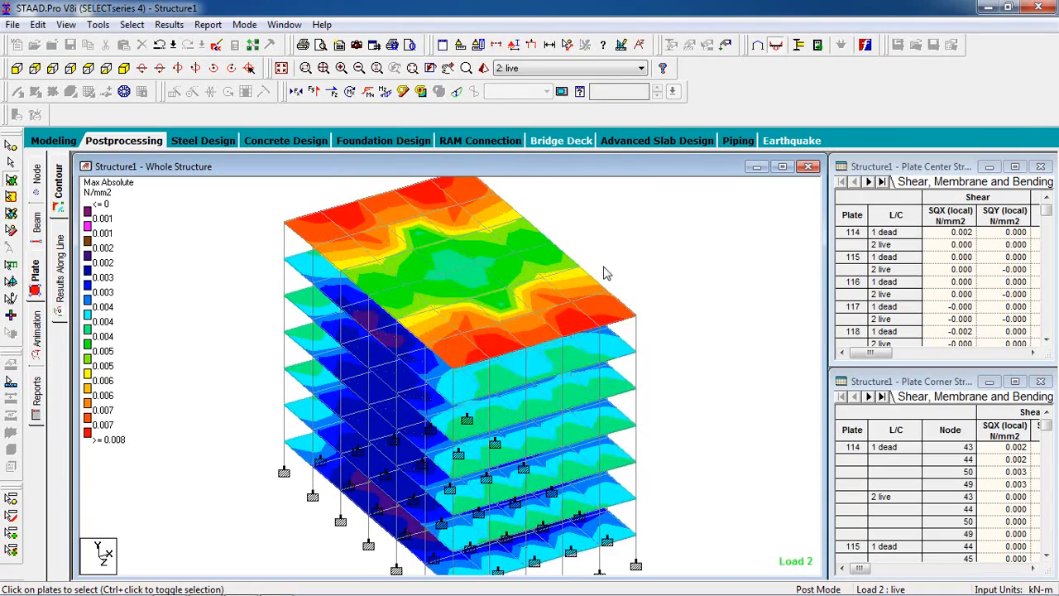
scroll(456, 295, "up", 1)
scroll(456, 295, "down", 1)
scroll(430, 336, "down", 1)
scroll(431, 336, "down", 1)
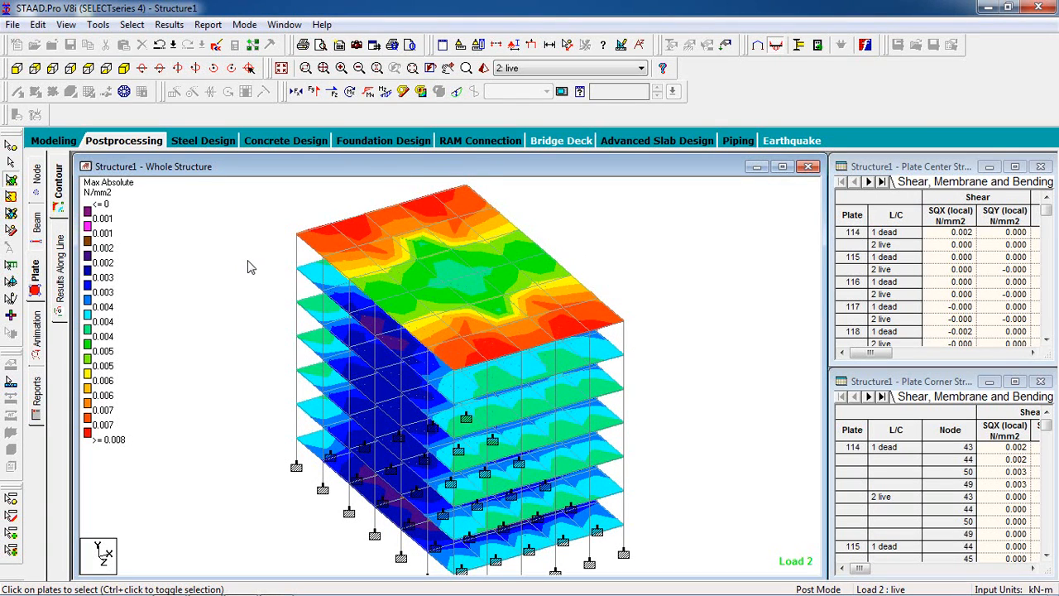
Step: Display the support reactions and move the value labels of the supports at nodes 1 and 2 clear of the others
left_click(124, 141)
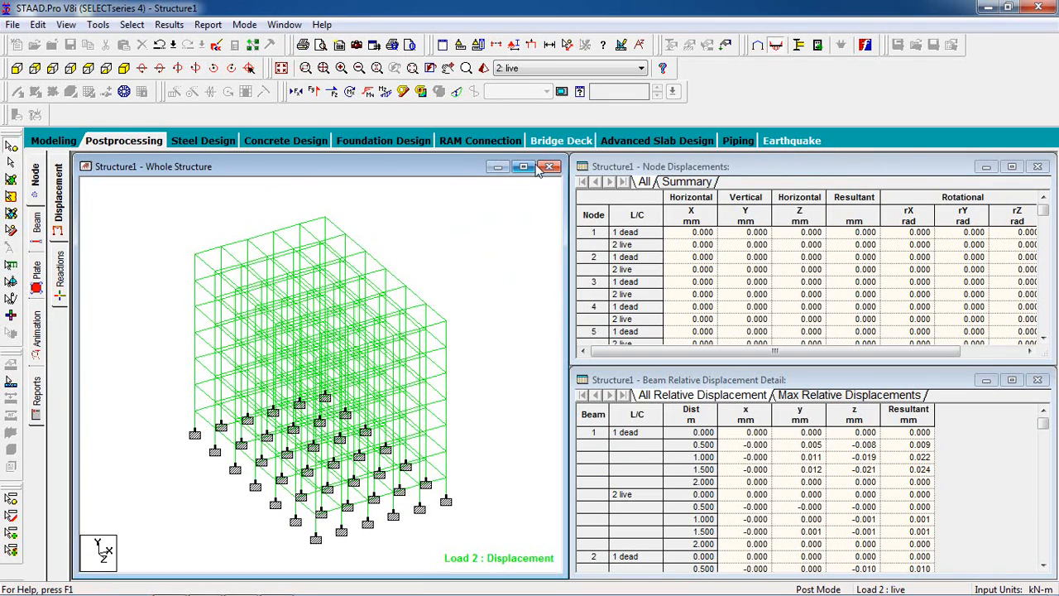
left_click(528, 168)
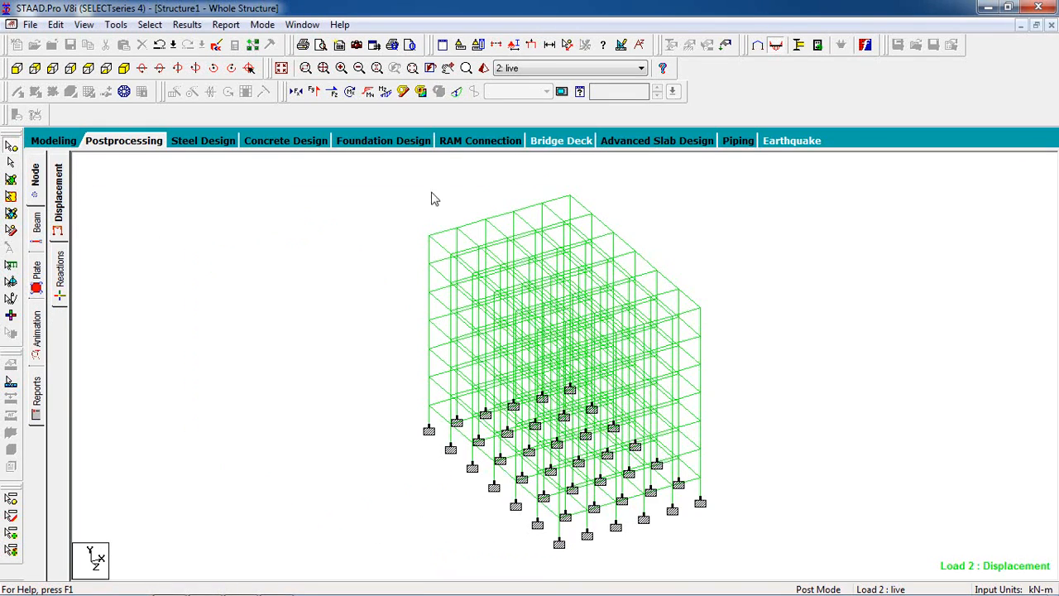
left_click(59, 273)
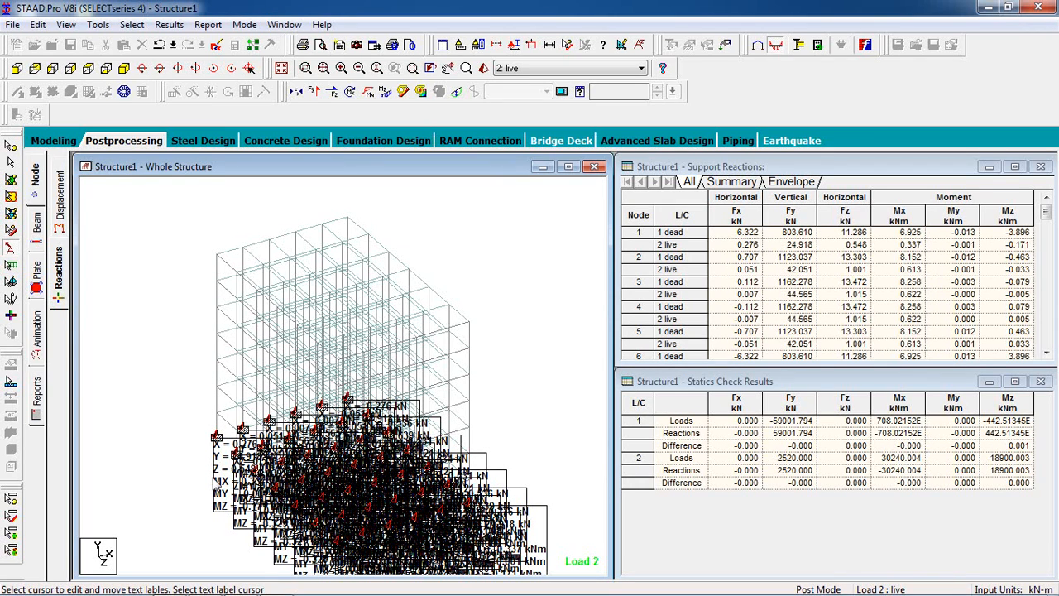
left_click_drag(223, 454, 120, 212)
left_click_drag(265, 502, 162, 395)
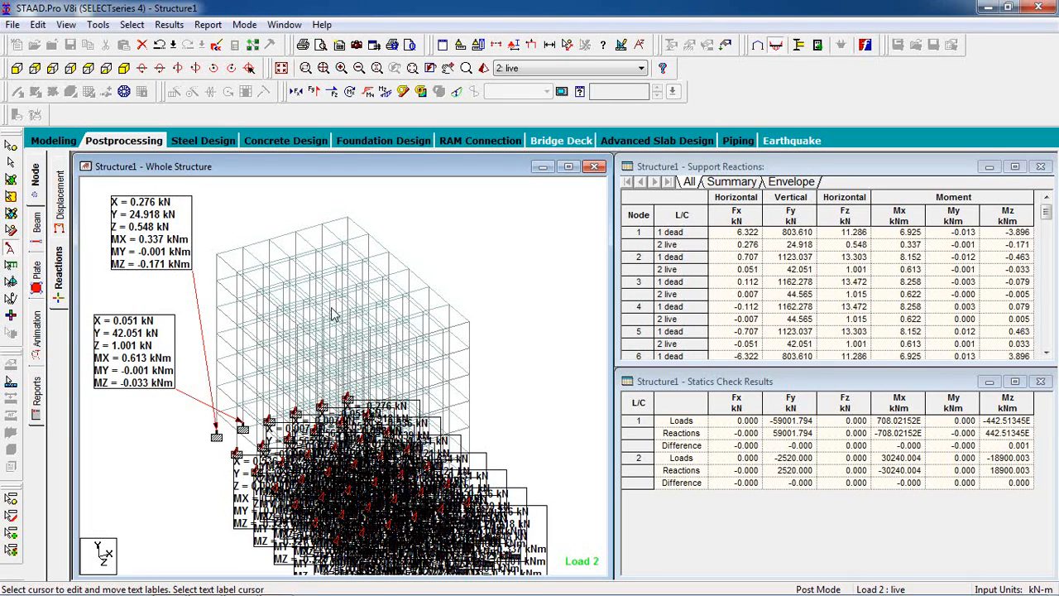
Step: Examine the support reaction table for the dead and live load forces and moments at the nodes
left_click(750, 250)
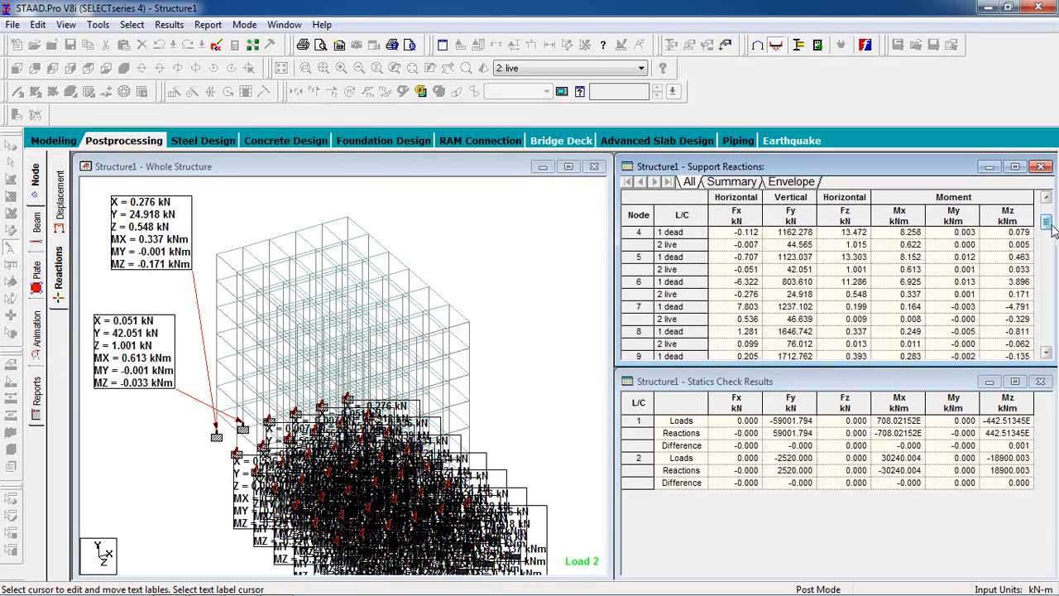
left_click_drag(1047, 208, 1048, 262)
scroll(858, 280, "up", 3)
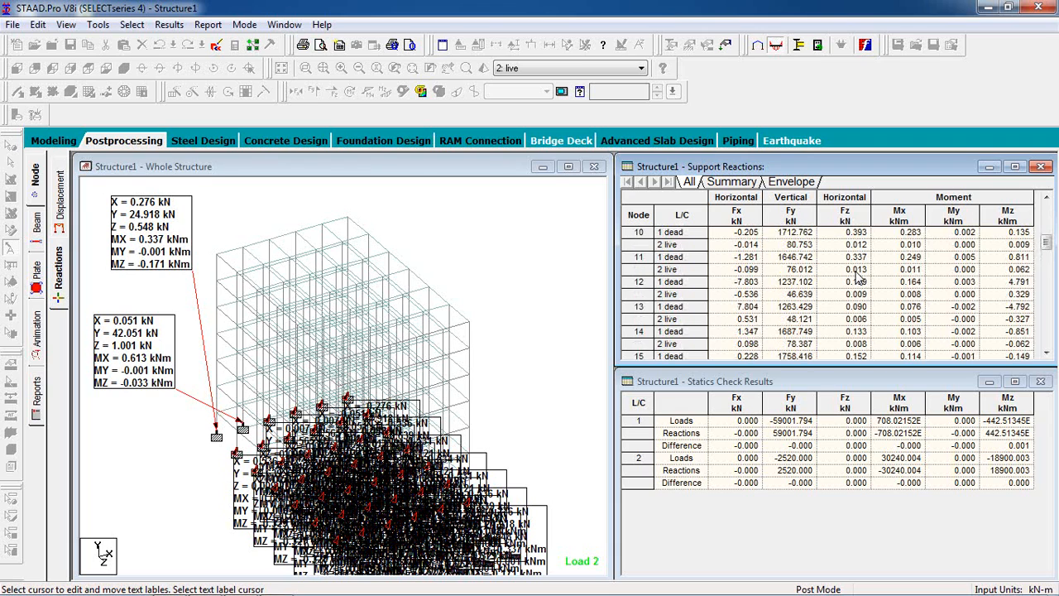
scroll(858, 279, "down", 3)
scroll(858, 280, "up", 4)
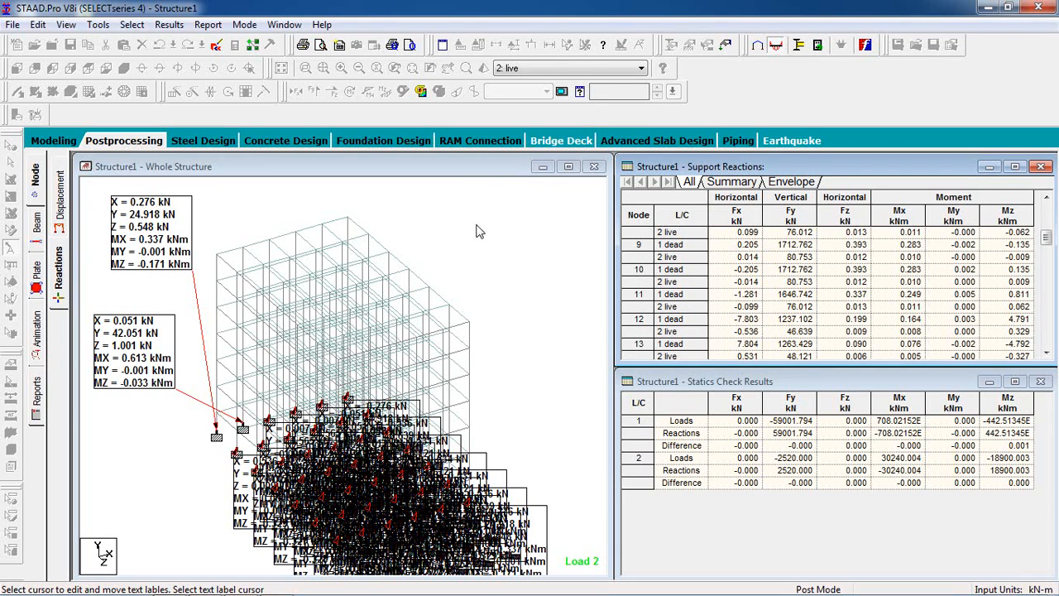
Step: Animate the structure's deflection with 1 extra frame and a target of 10 FPS
left_click(38, 351)
left_click(393, 157)
left_click(610, 530)
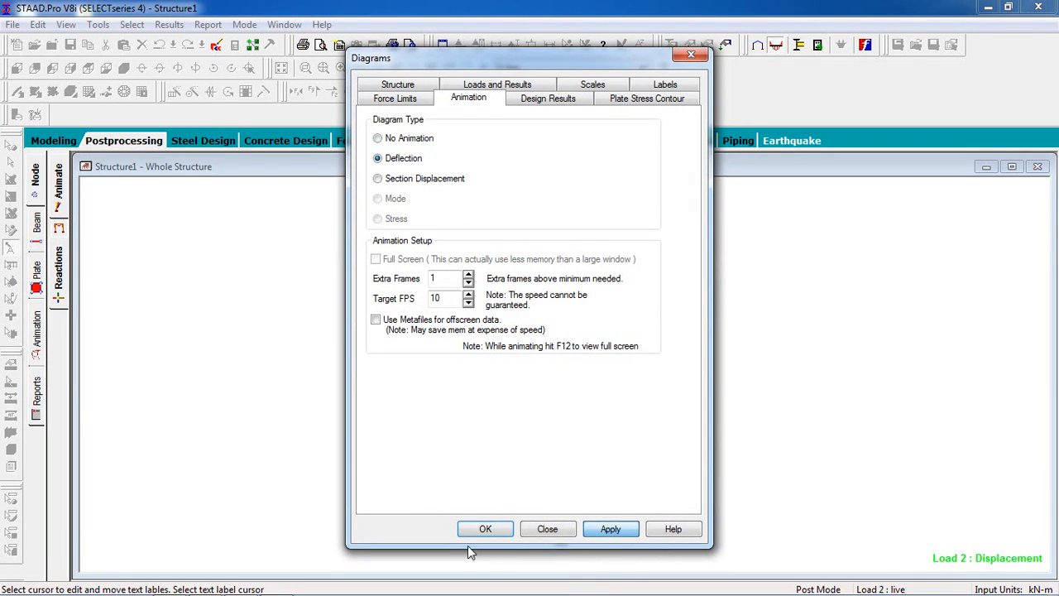
left_click(485, 530)
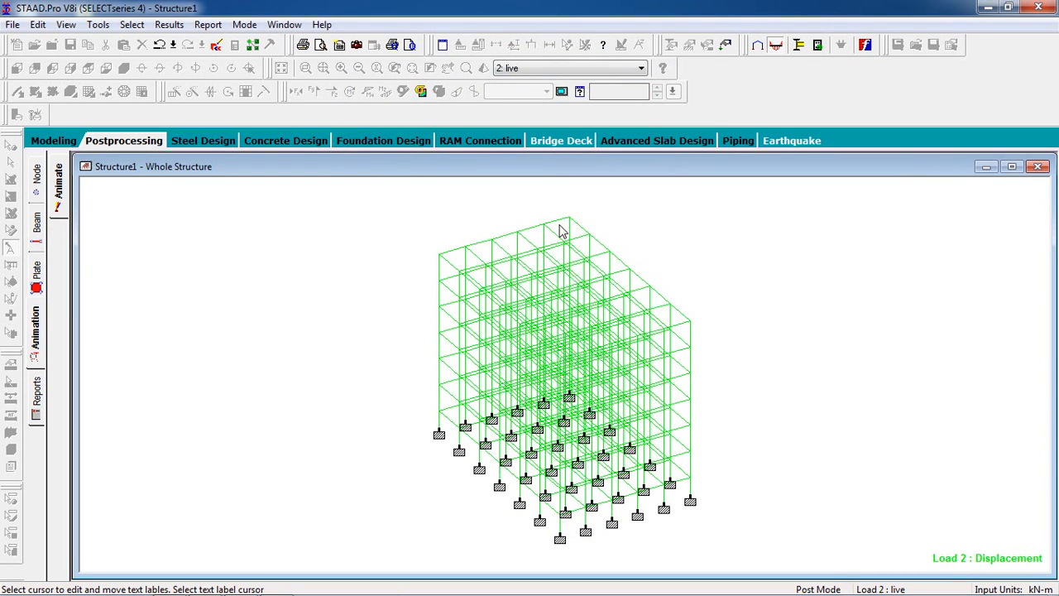
Step: View the animated deflection under load case 1: dead, and switch back to load case 2: live
left_click(561, 69)
left_click(562, 83)
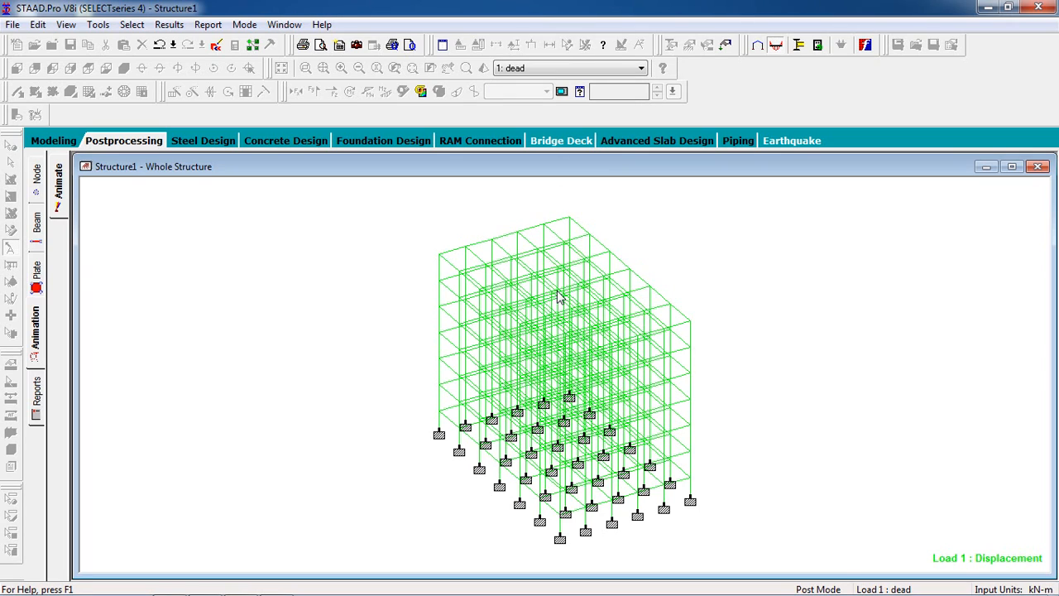
left_click(566, 71)
left_click(563, 92)
Step: Return to modeling mode and examine the IS-456 concrete design details of the 3 m corner beam on the roof level
left_click(62, 144)
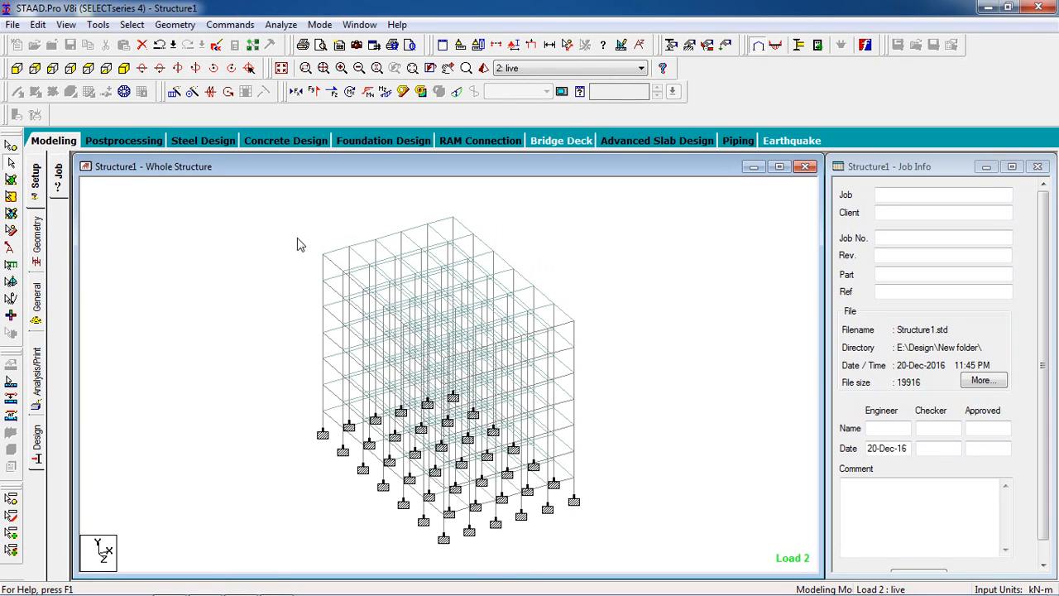
double_click(338, 253)
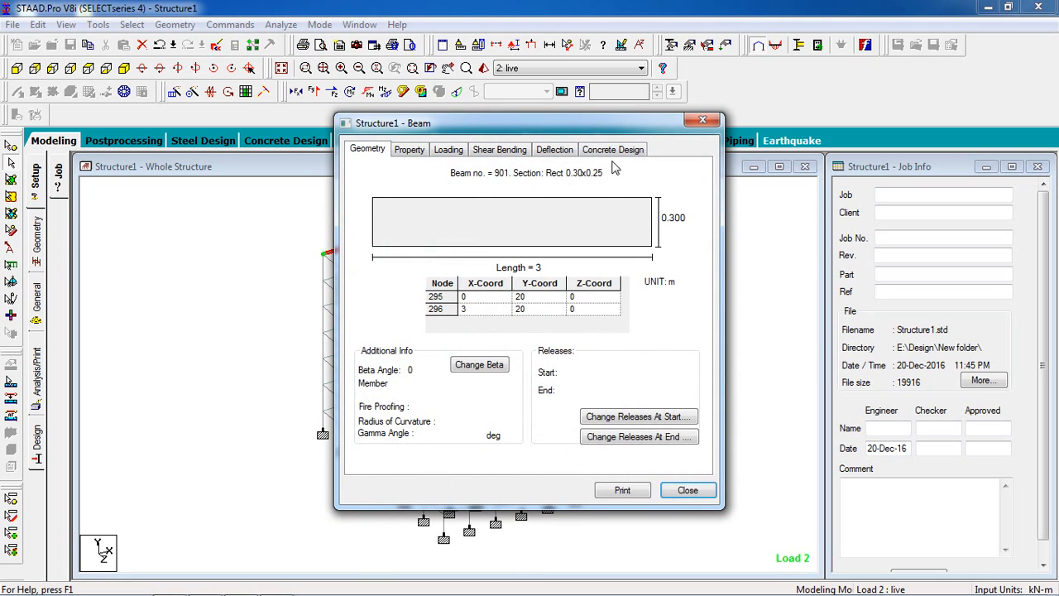
left_click(611, 154)
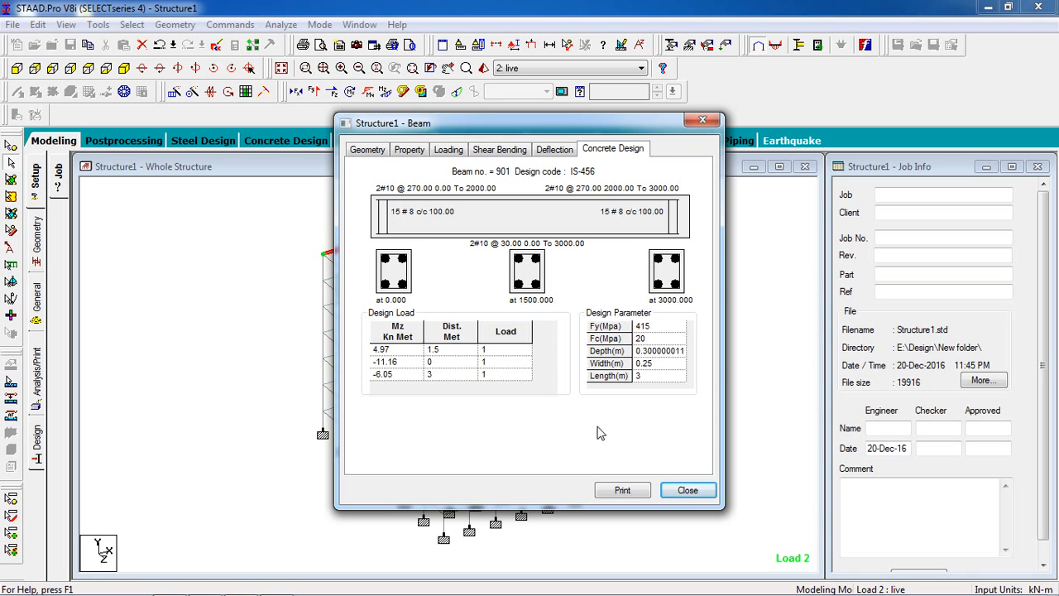
left_click(686, 491)
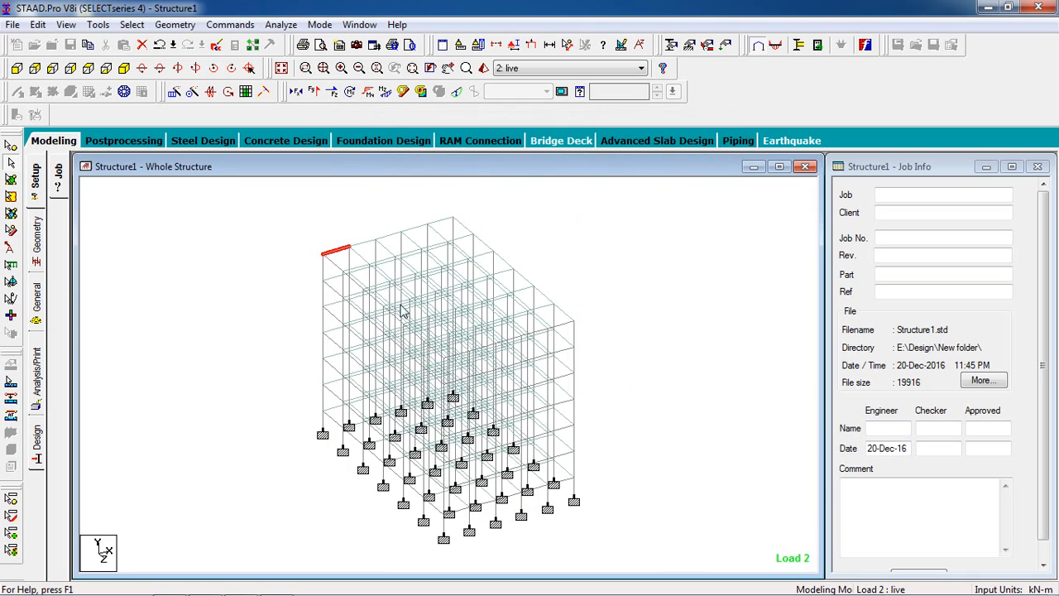
Step: Examine the shear bending, deflection and loading data of the top-storey corner column below that beam
double_click(324, 267)
left_click(591, 159)
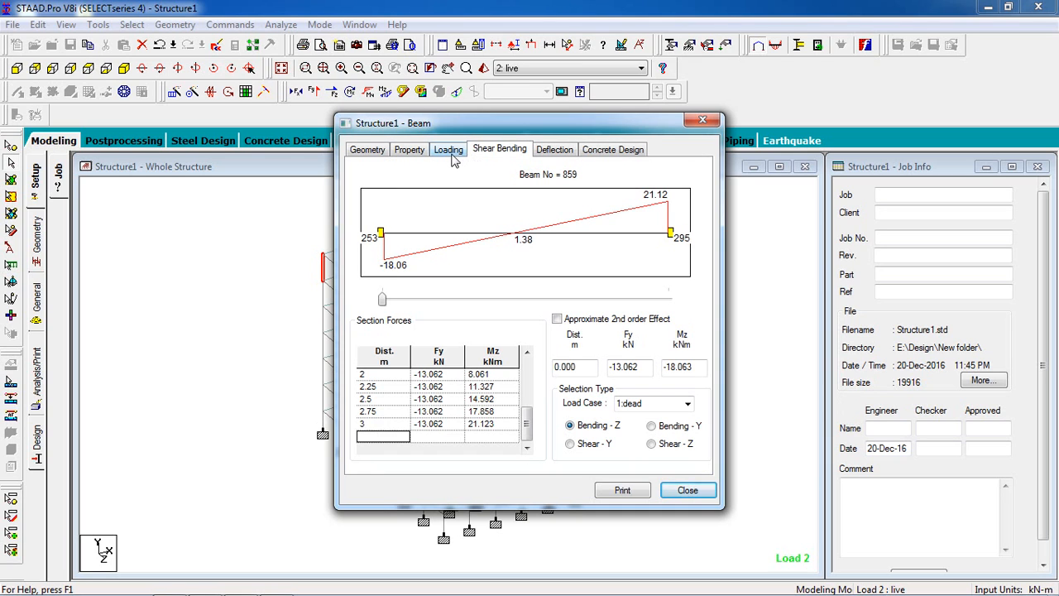
left_click(562, 153)
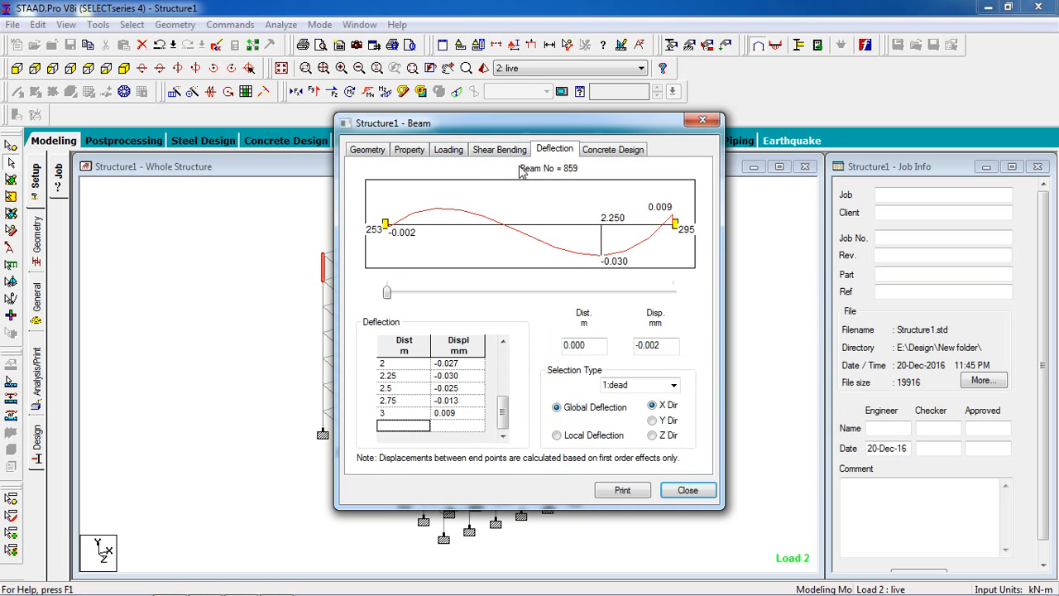
left_click(451, 151)
left_click(686, 490)
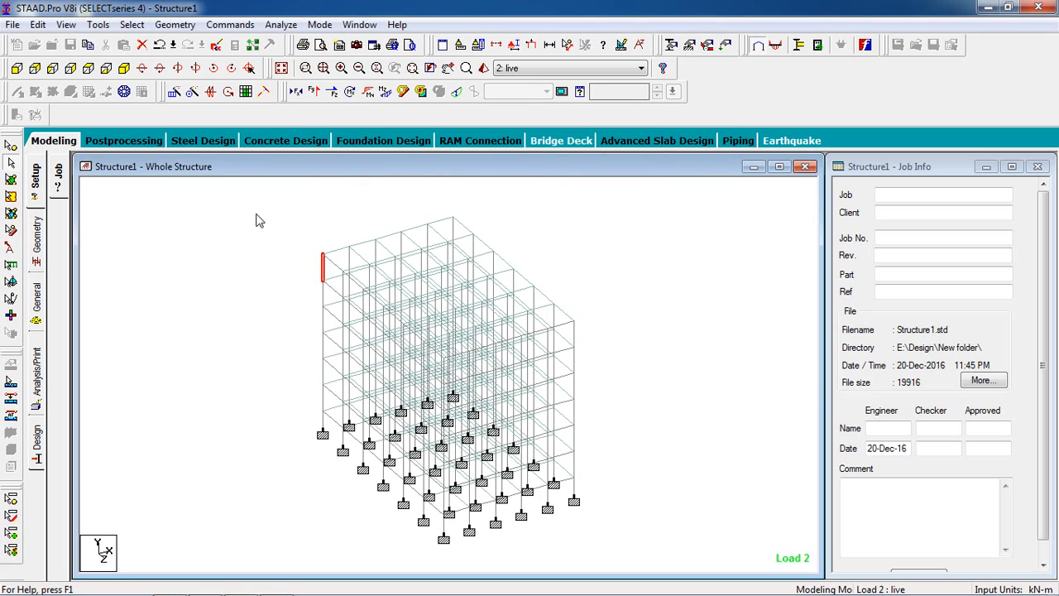
Step: Examine the axial force, shear Y and shear Z diagrams on the whole structure under load case 2: live
left_click(296, 91)
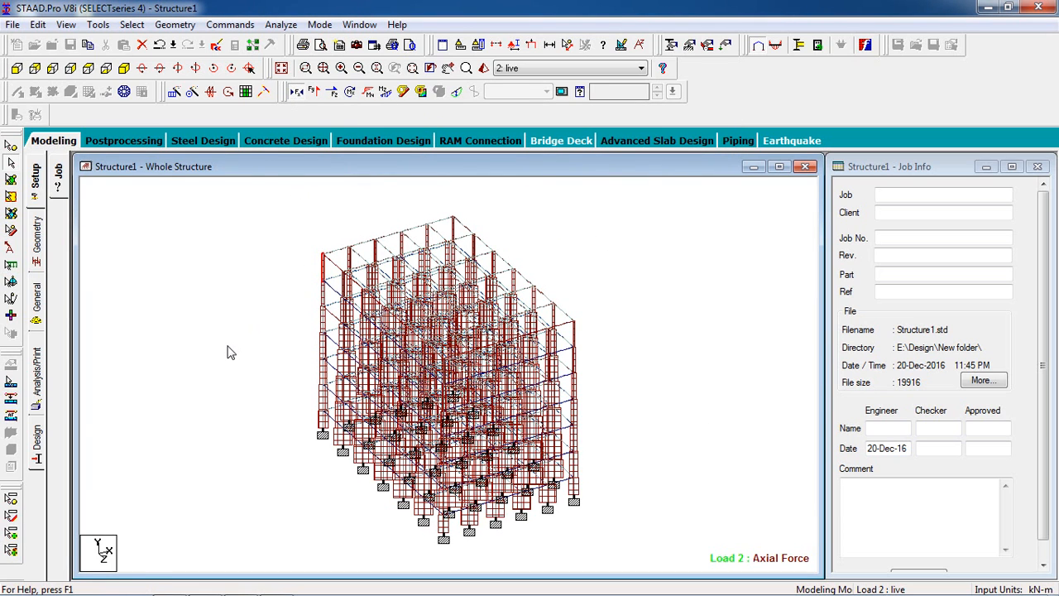
scroll(227, 347, "up", 7)
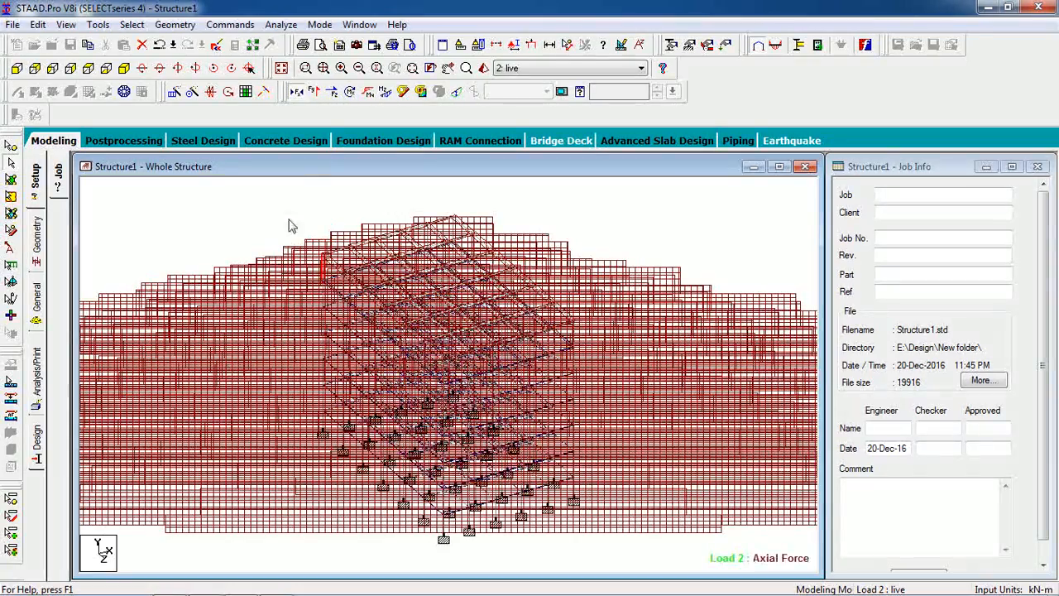
left_click(314, 91)
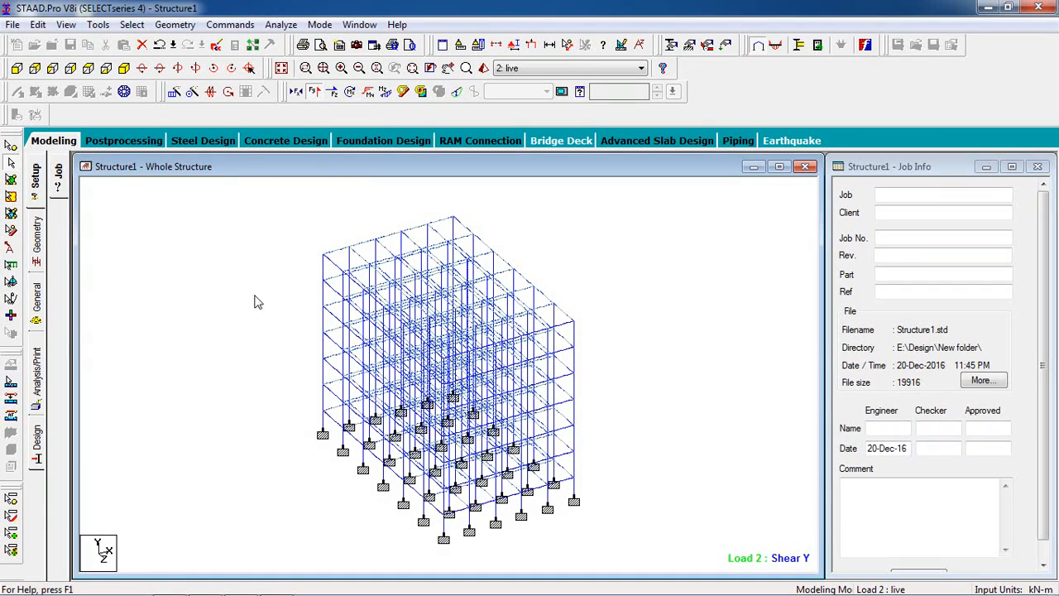
scroll(252, 315, "up", 1)
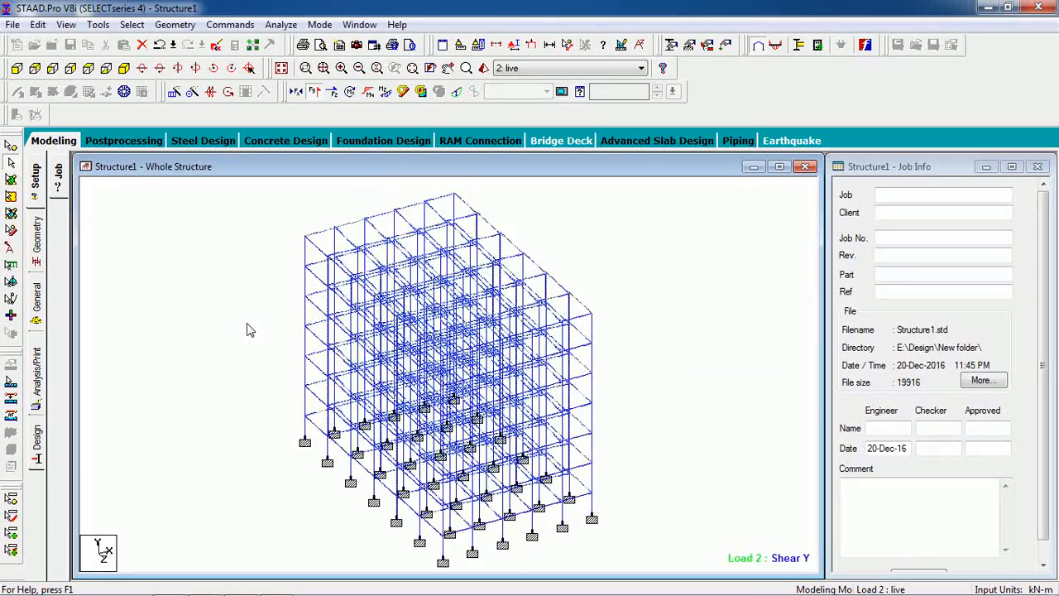
left_click(332, 91)
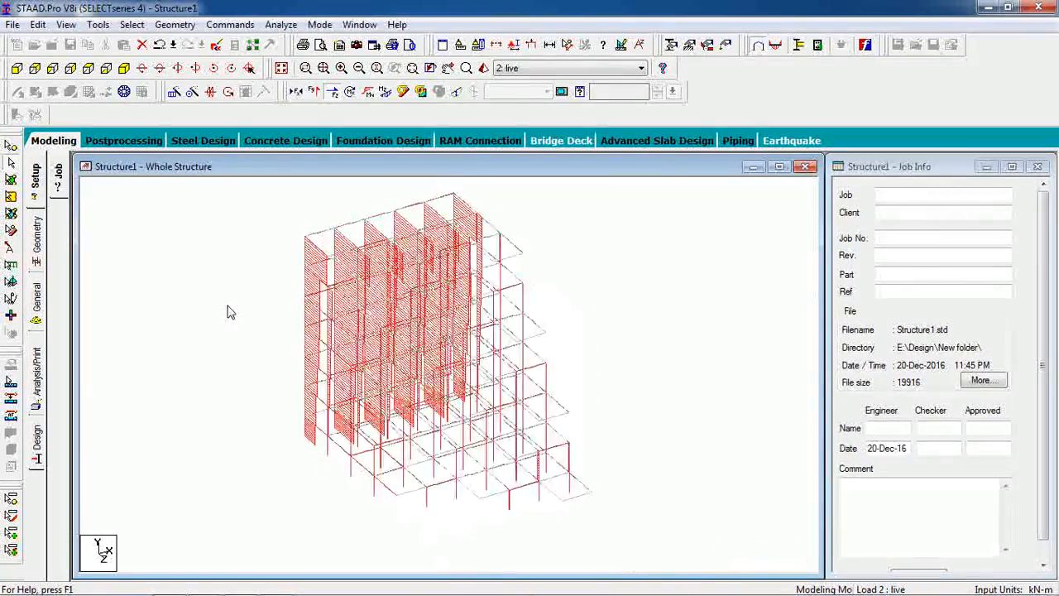
left_click(333, 95)
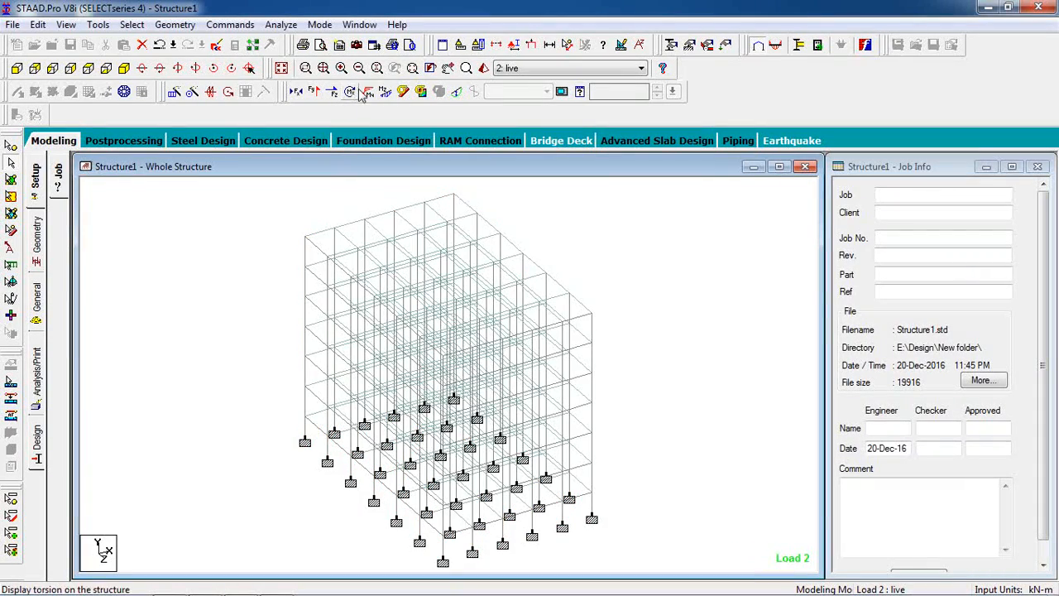
Step: Examine the bending Y, bending Z and torsion diagrams on the whole structure, and turn the diagrams off
left_click(369, 93)
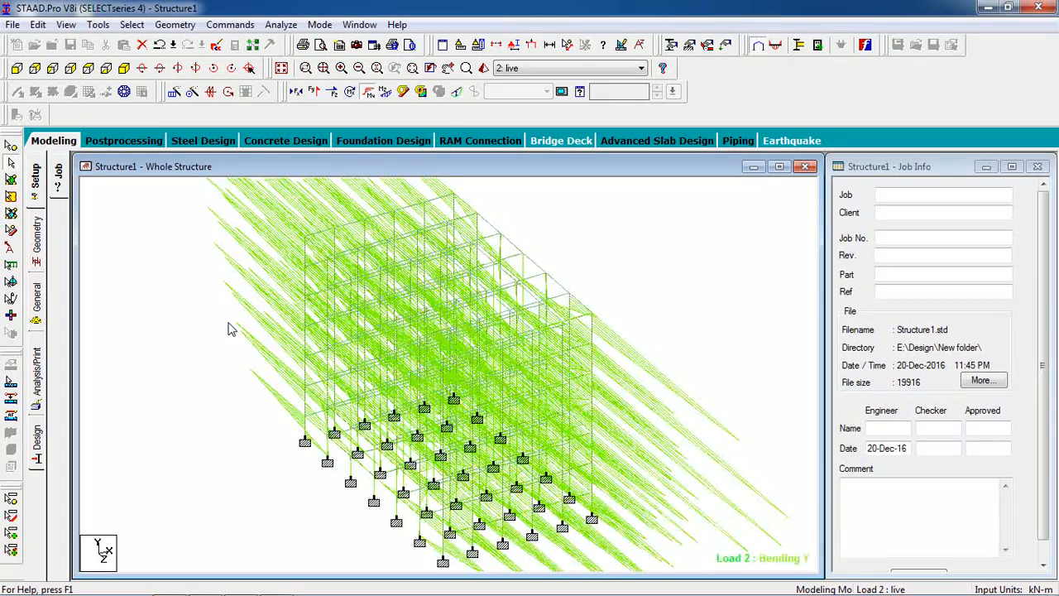
left_click(372, 94)
left_click(384, 94)
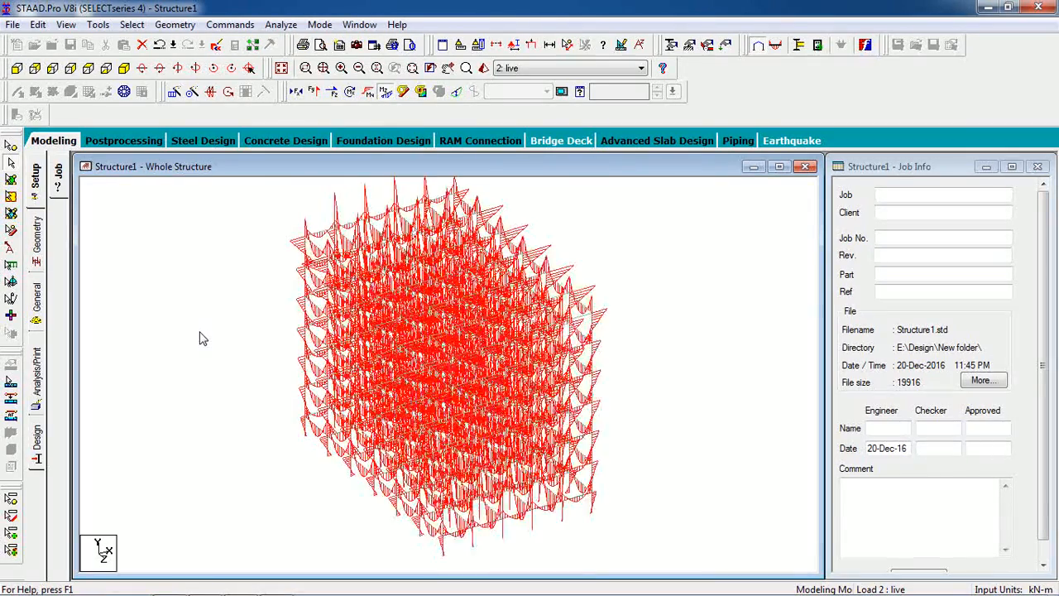
left_click(385, 92)
left_click(354, 95)
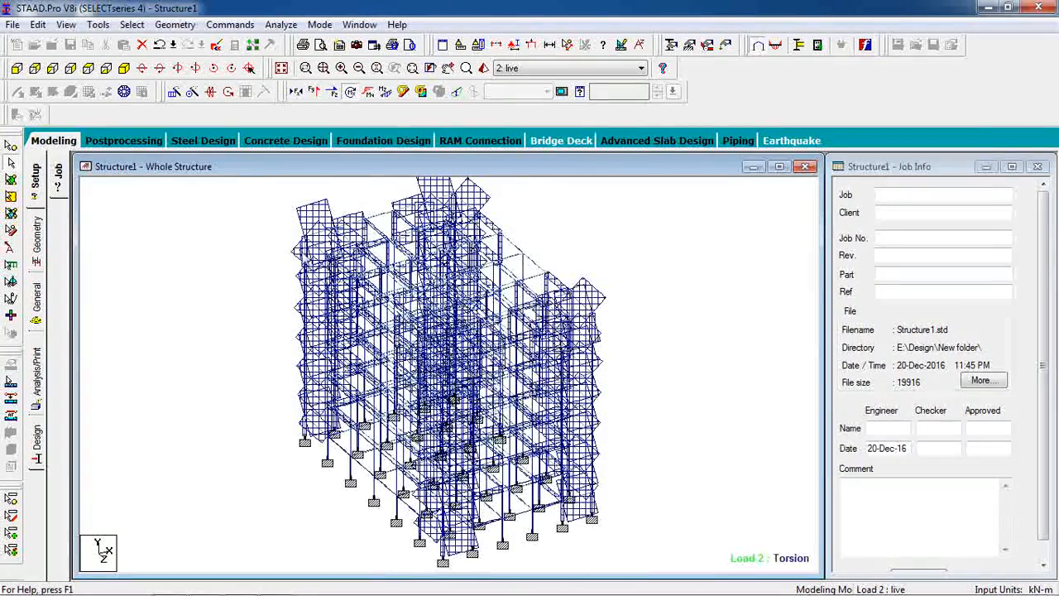
left_click(357, 97)
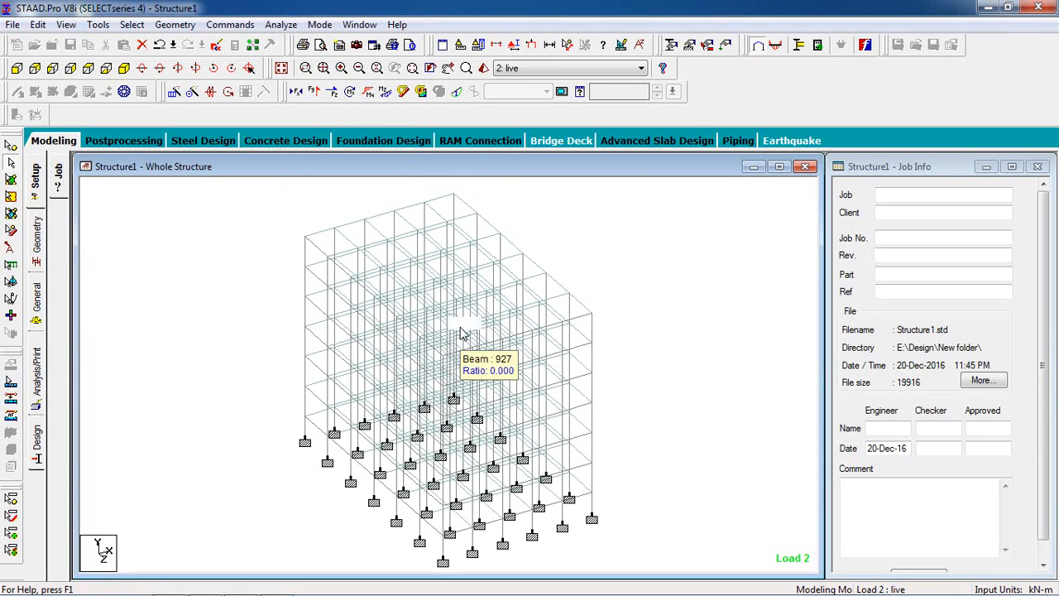
Step: Set up a postprocessing report containing the Job Info item and display its page preview
left_click(122, 141)
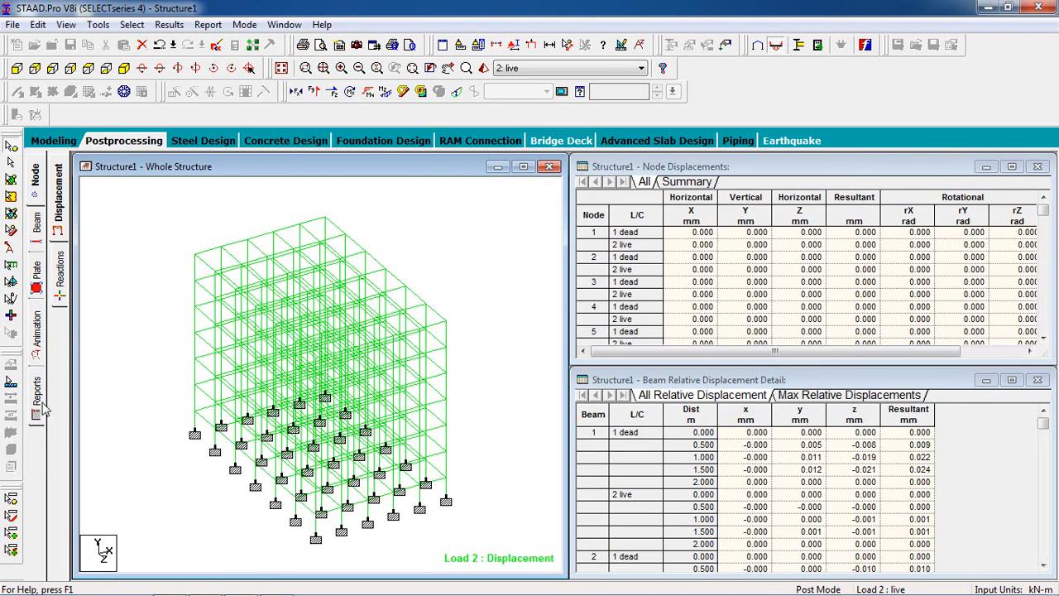
left_click(39, 410)
left_click(438, 239)
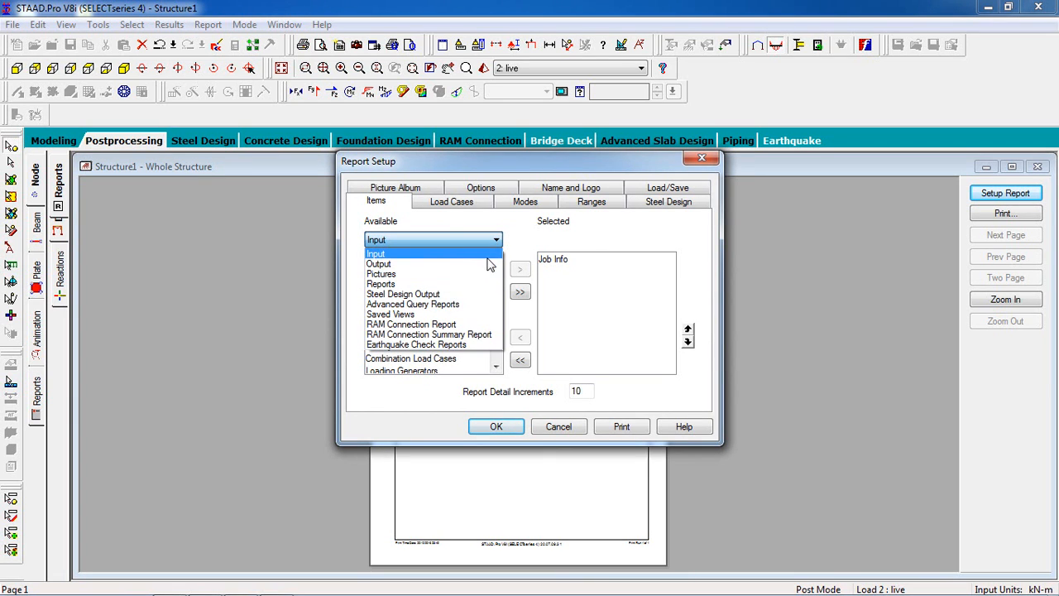
left_click(491, 276)
left_click(498, 427)
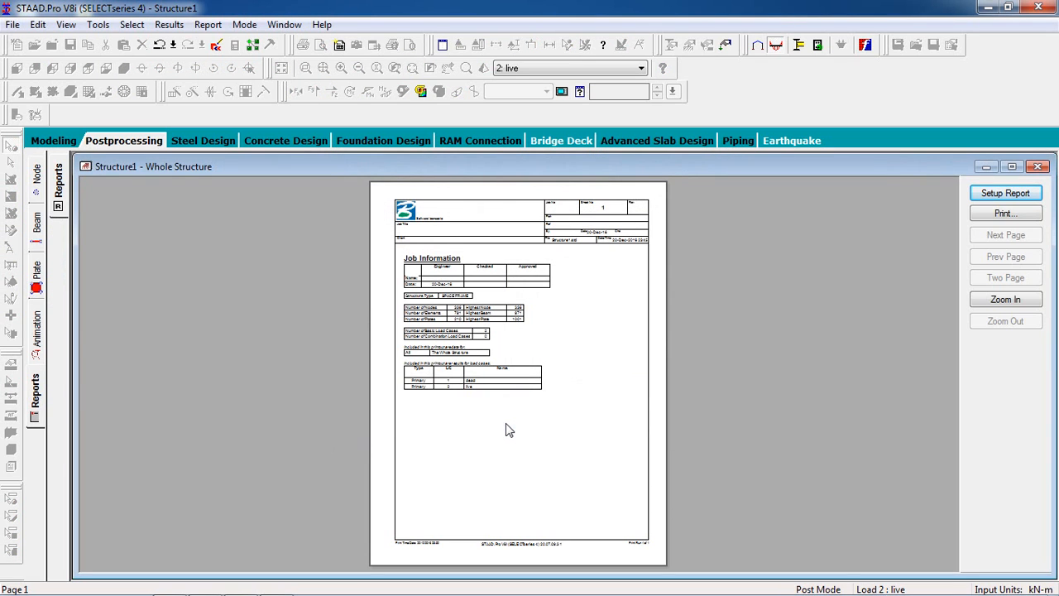